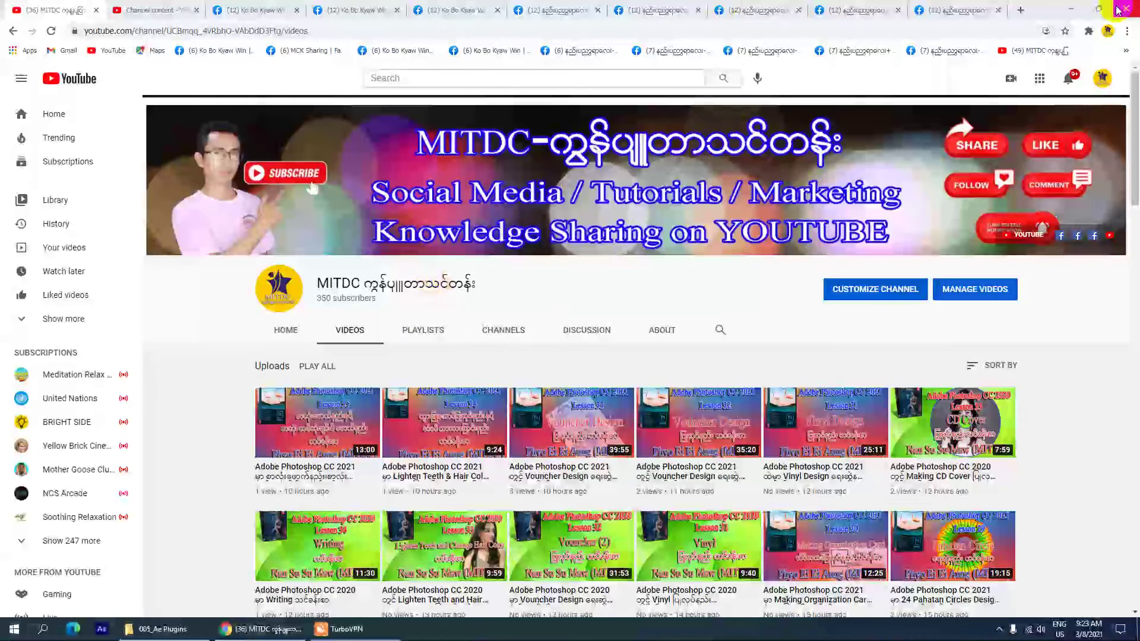
# Minimize Chrome, move the 005_Ae Plugins window aside, and drag the Adobe shortcuts onto open desktop
pyautogui.click(1071, 9)
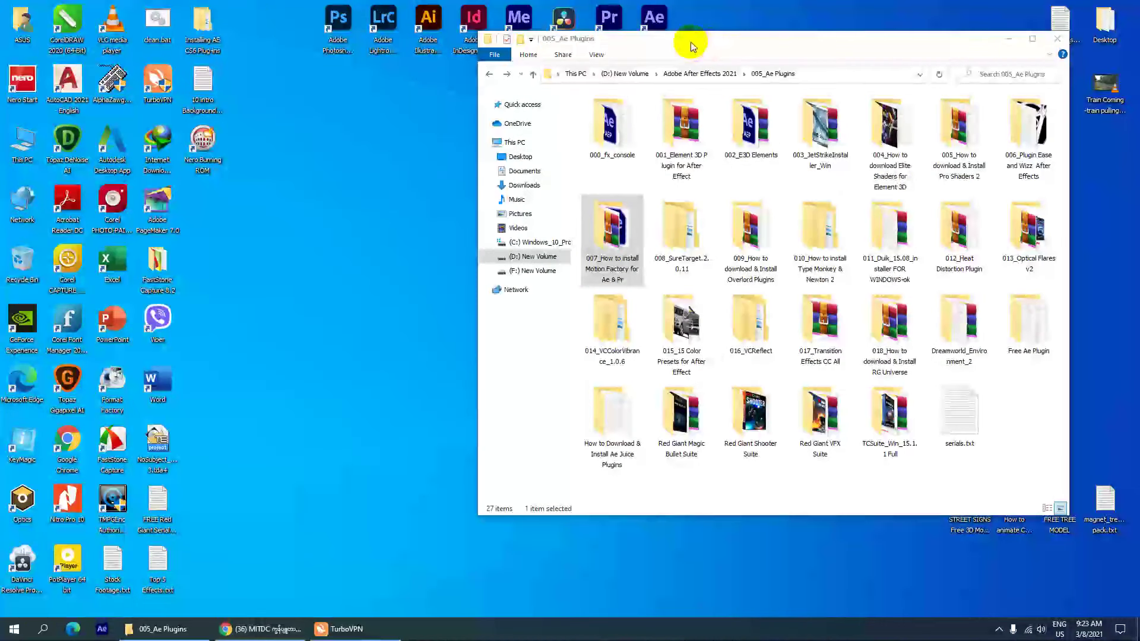
pyautogui.moveTo(686, 44); pyautogui.dragTo(853, 102)
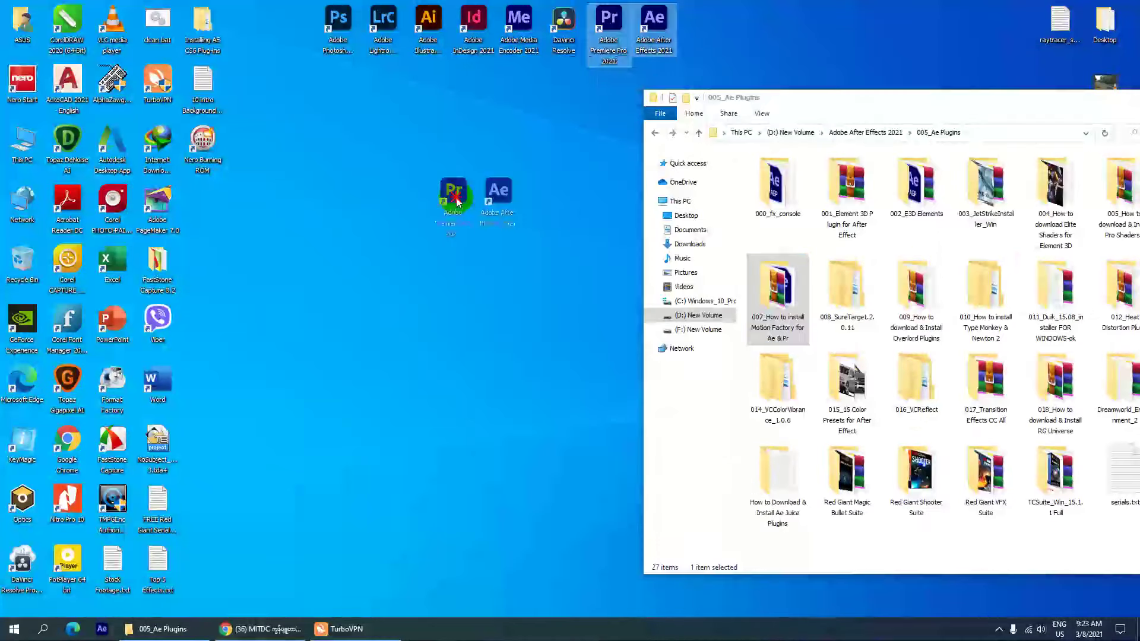
pyautogui.moveTo(609, 18); pyautogui.dragTo(383, 199)
pyautogui.moveTo(465, 264); pyautogui.dragTo(339, 205)
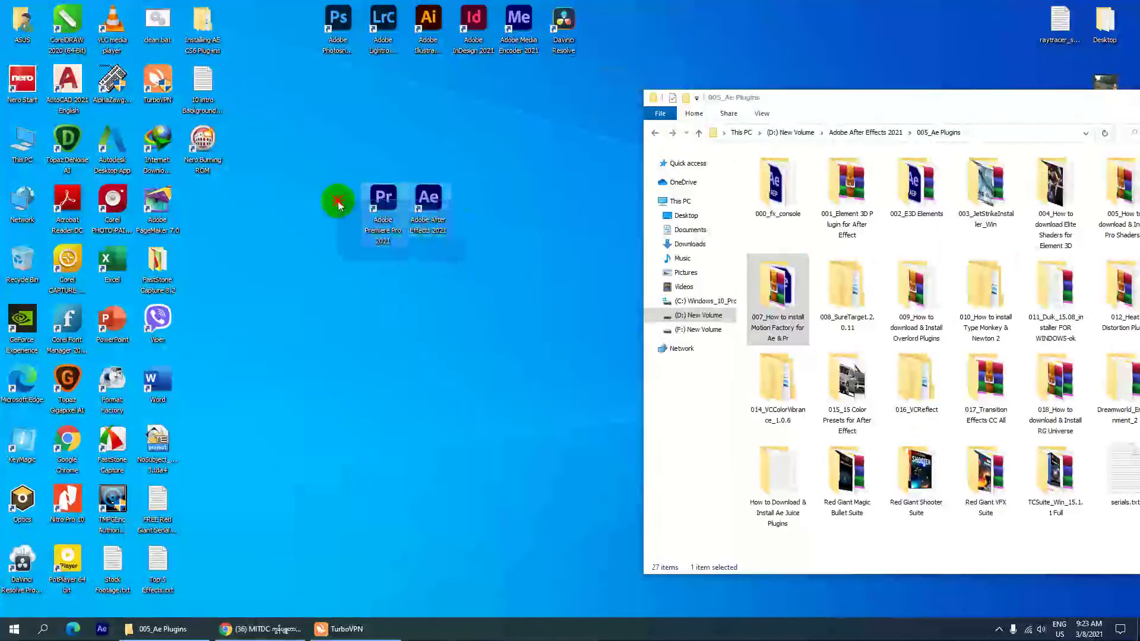
# Place the Premiere and After Effects shortcuts side by side and move the plugins window to the top right
pyautogui.click(486, 257)
pyautogui.moveTo(428, 199); pyautogui.dragTo(475, 199)
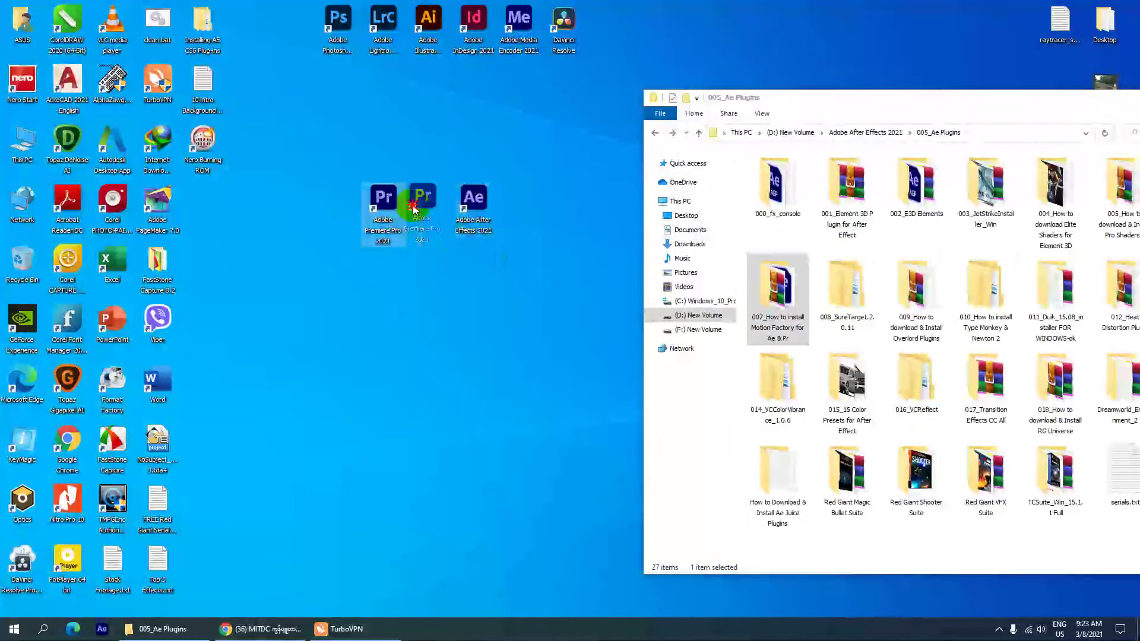
pyautogui.moveTo(409, 222)
pyautogui.mouseDown()
pyautogui.moveTo(454, 222)
pyautogui.moveTo(404, 190)
pyautogui.mouseUp()
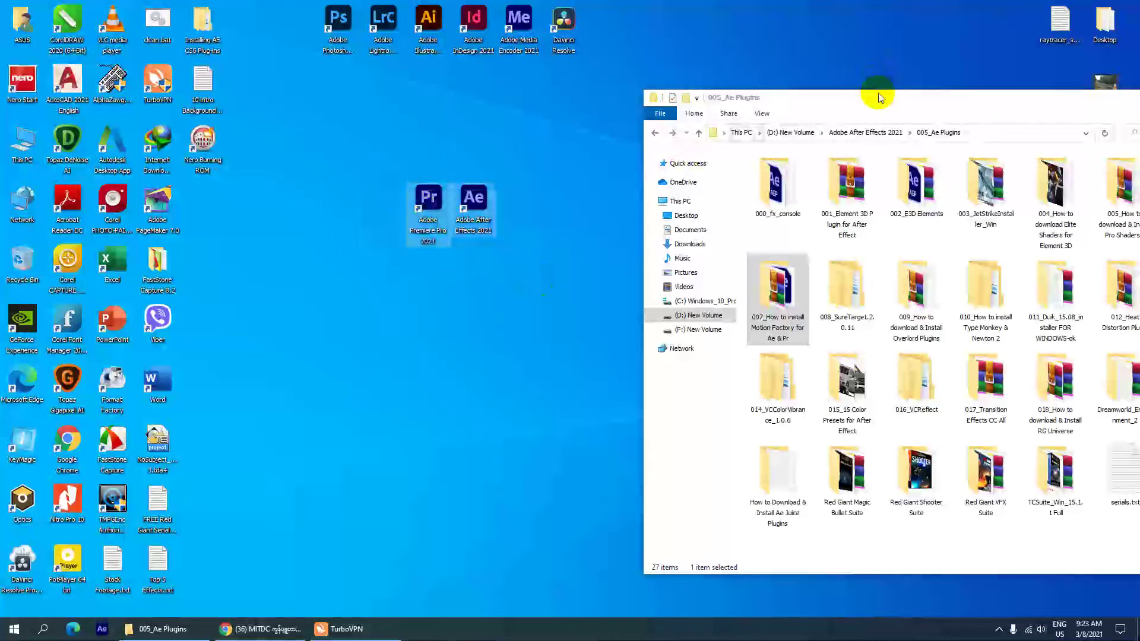
pyautogui.moveTo(877, 98); pyautogui.dragTo(761, 29)
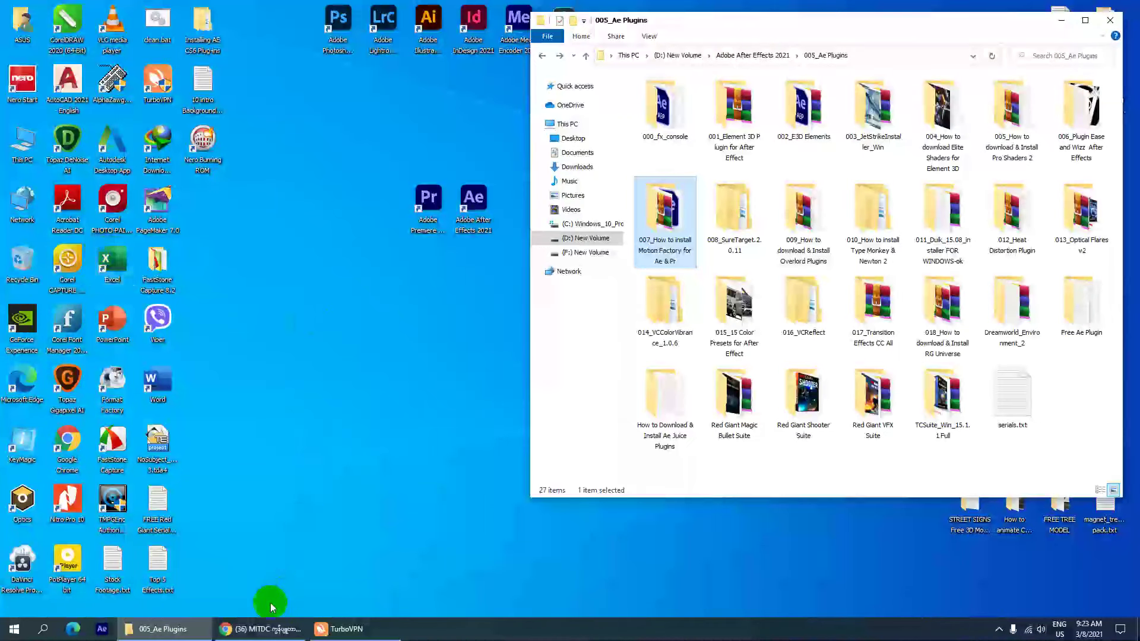
# Bring the MITDC channel's YouTube Videos page forward, then minimize Chrome again
pyautogui.click(261, 628)
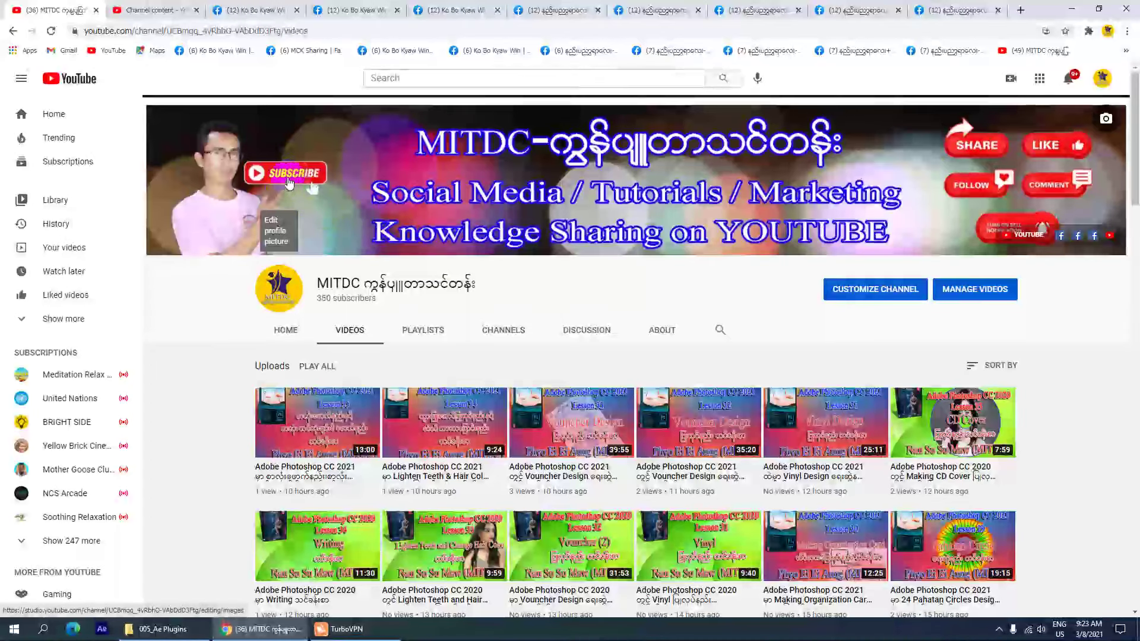
pyautogui.click(441, 274)
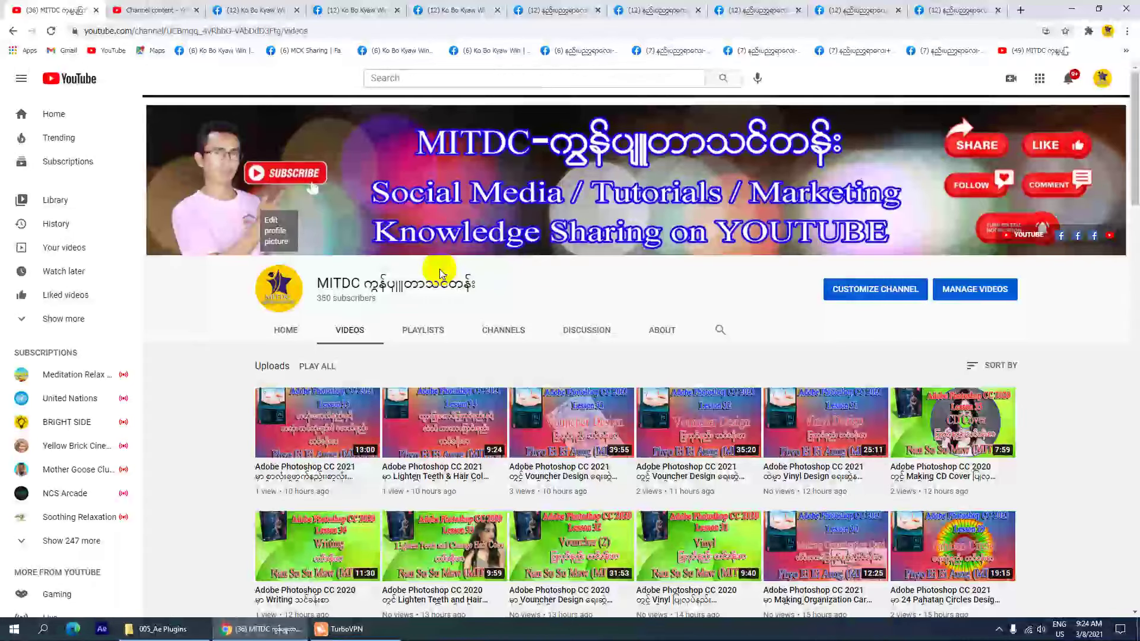
pyautogui.click(1071, 9)
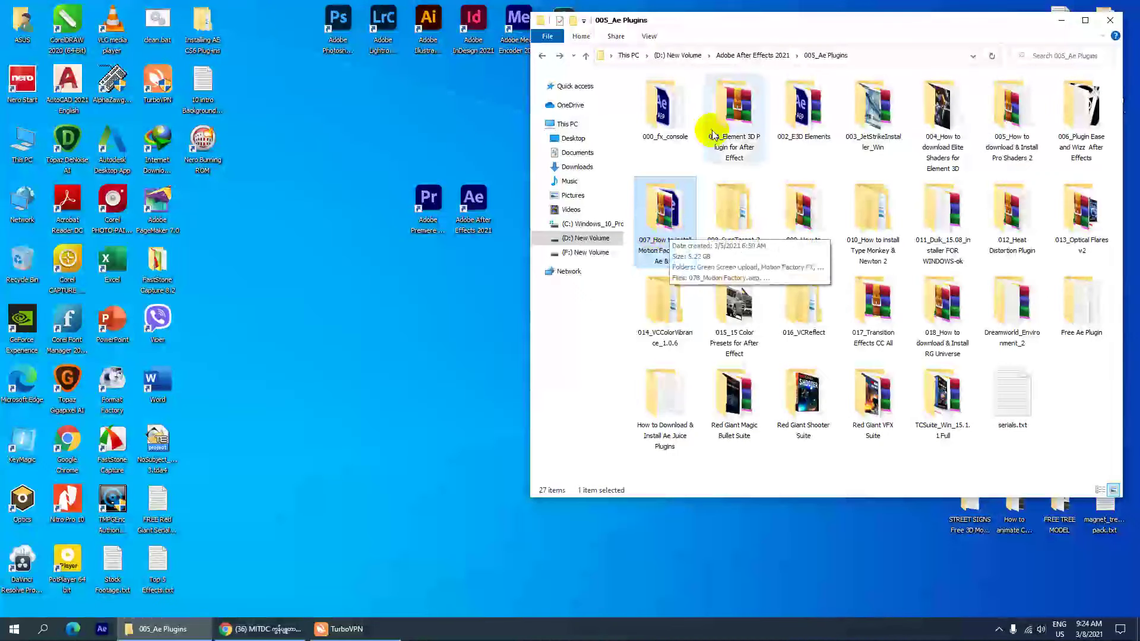
# Nudge the 005_Ae Plugins window into place and shift the Premiere and After Effects shortcuts left
pyautogui.moveTo(743, 28); pyautogui.dragTo(741, 33)
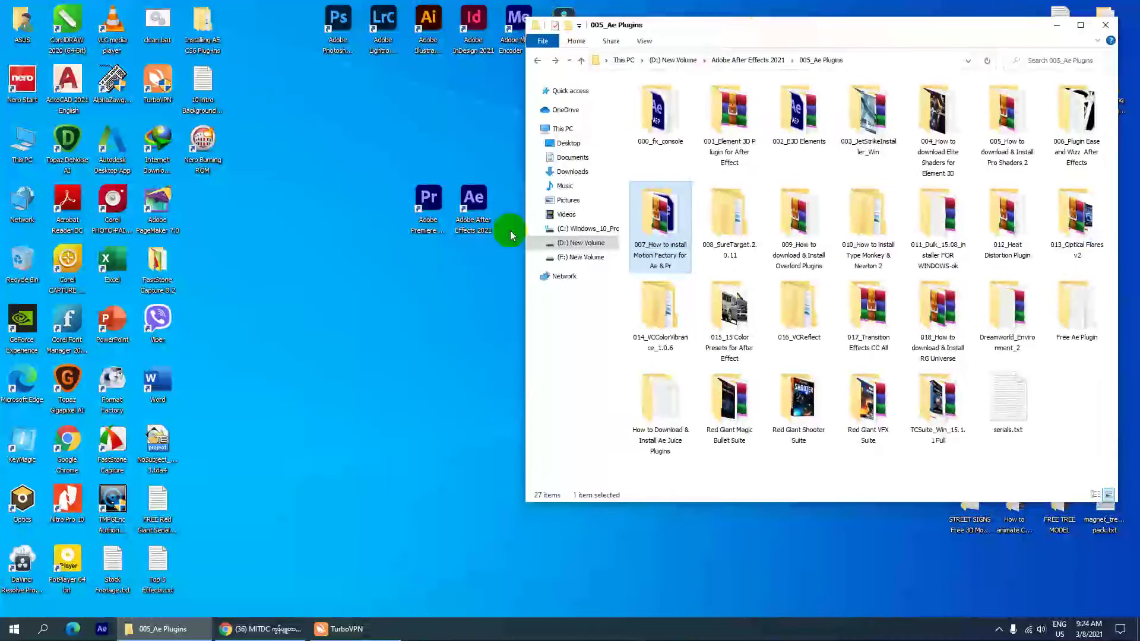
pyautogui.moveTo(509, 229); pyautogui.dragTo(381, 205)
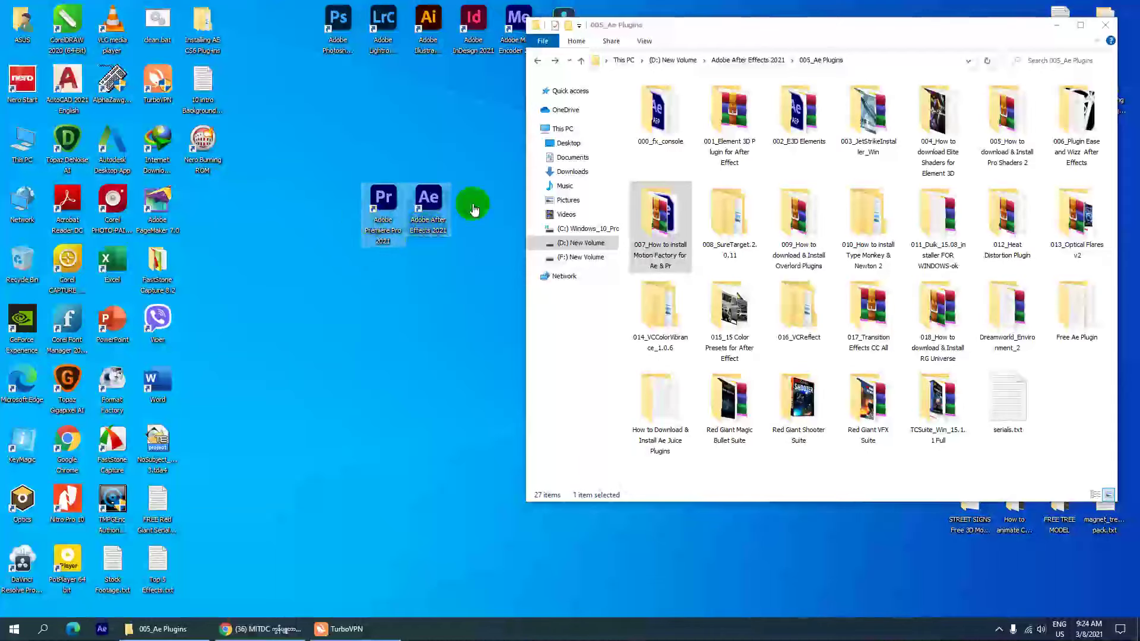
pyautogui.moveTo(678, 29); pyautogui.dragTo(676, 29)
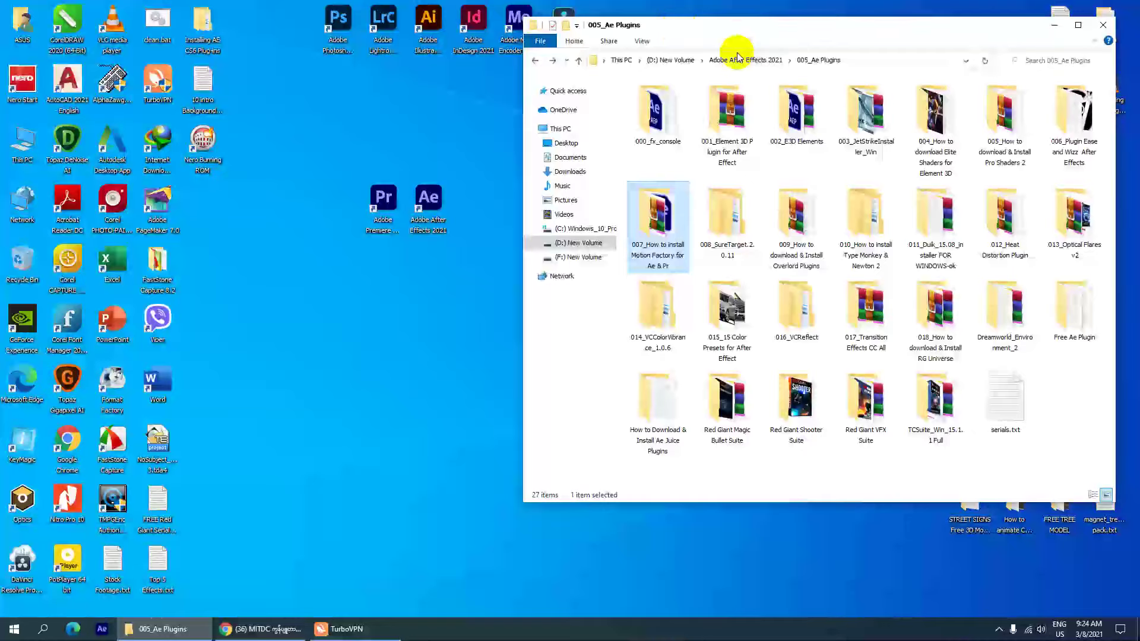
pyautogui.click(749, 30)
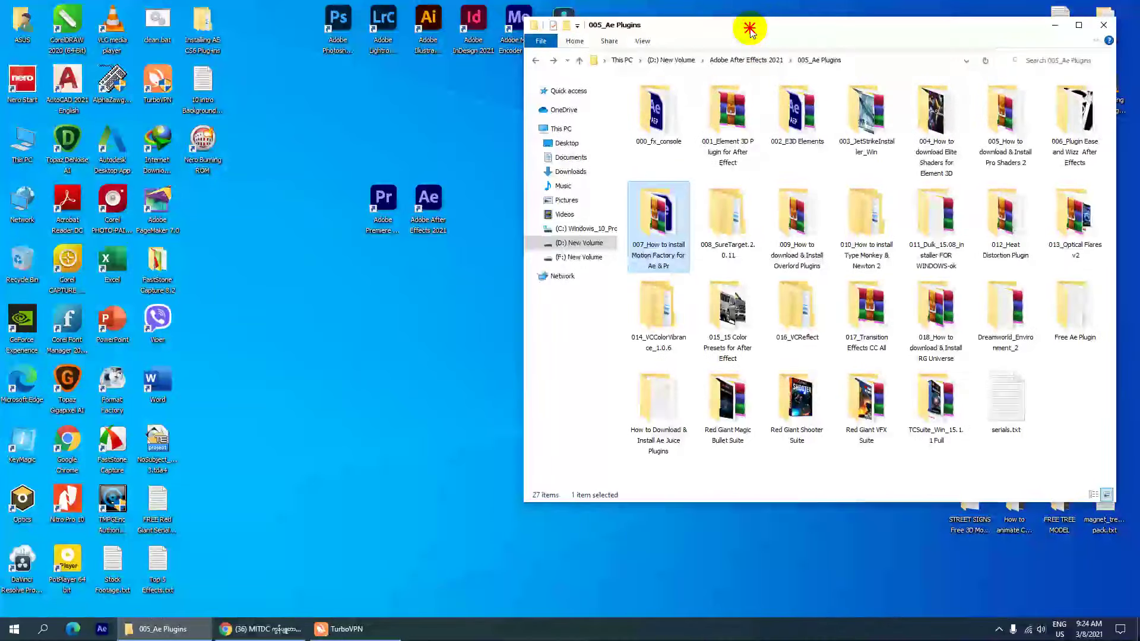
pyautogui.moveTo(750, 29); pyautogui.dragTo(745, 34)
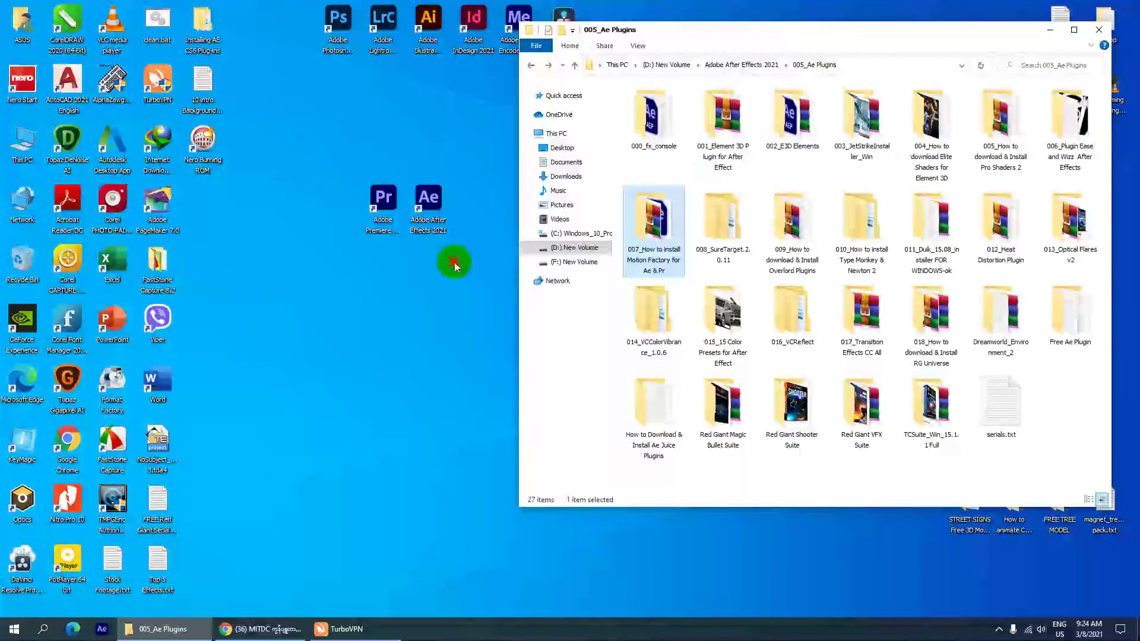
pyautogui.moveTo(453, 263); pyautogui.dragTo(374, 237)
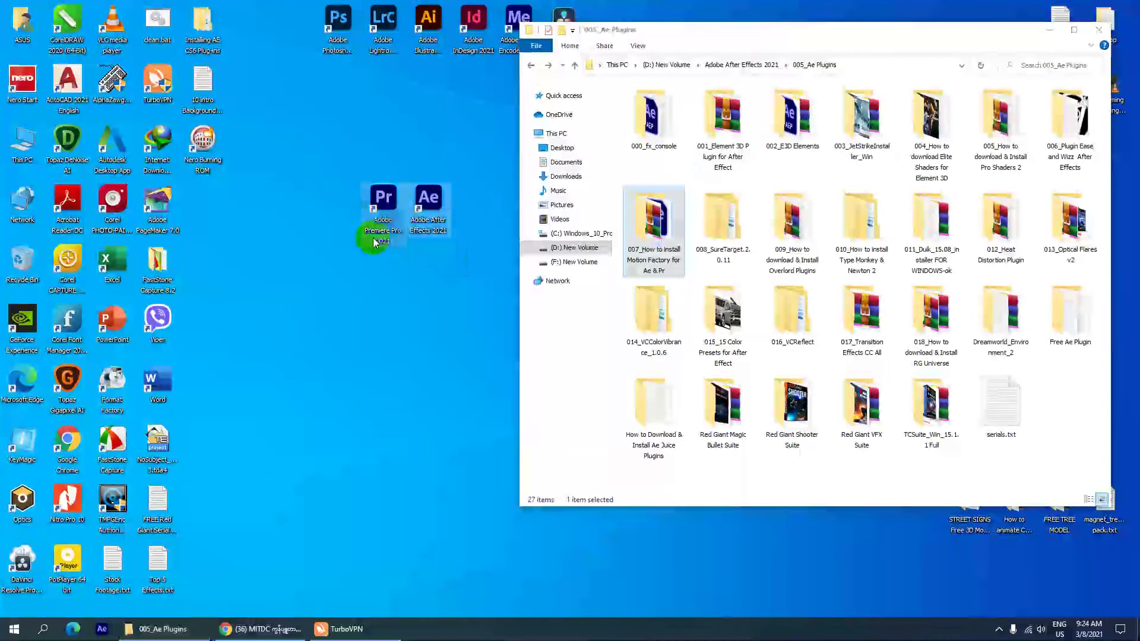
pyautogui.click(334, 236)
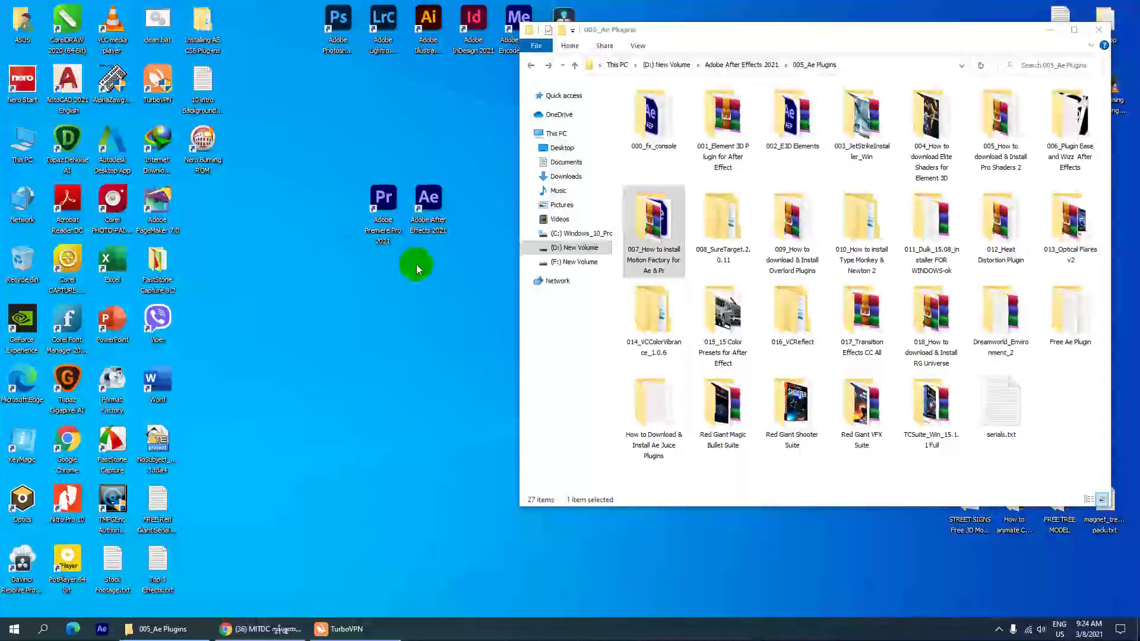
# Move both Adobe shortcuts together, then set Premiere Pro back beside After Effects
pyautogui.moveTo(449, 264); pyautogui.dragTo(344, 180)
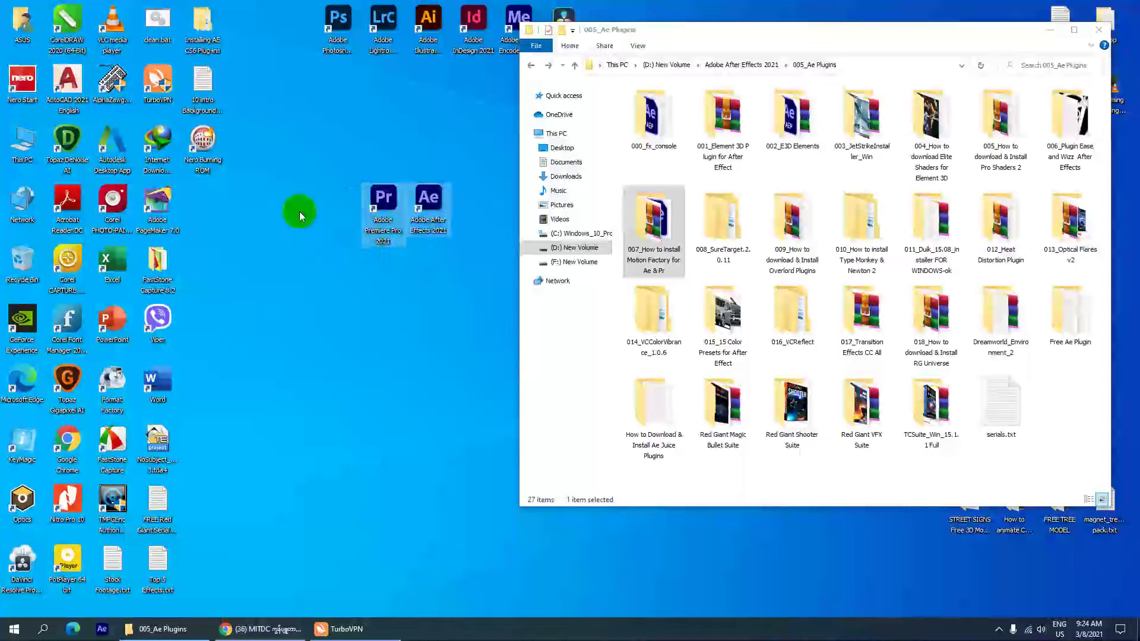
pyautogui.moveTo(299, 212); pyautogui.dragTo(455, 282)
pyautogui.moveTo(393, 223)
pyautogui.mouseDown()
pyautogui.moveTo(202, 205)
pyautogui.moveTo(385, 204)
pyautogui.mouseUp()
pyautogui.click(251, 202)
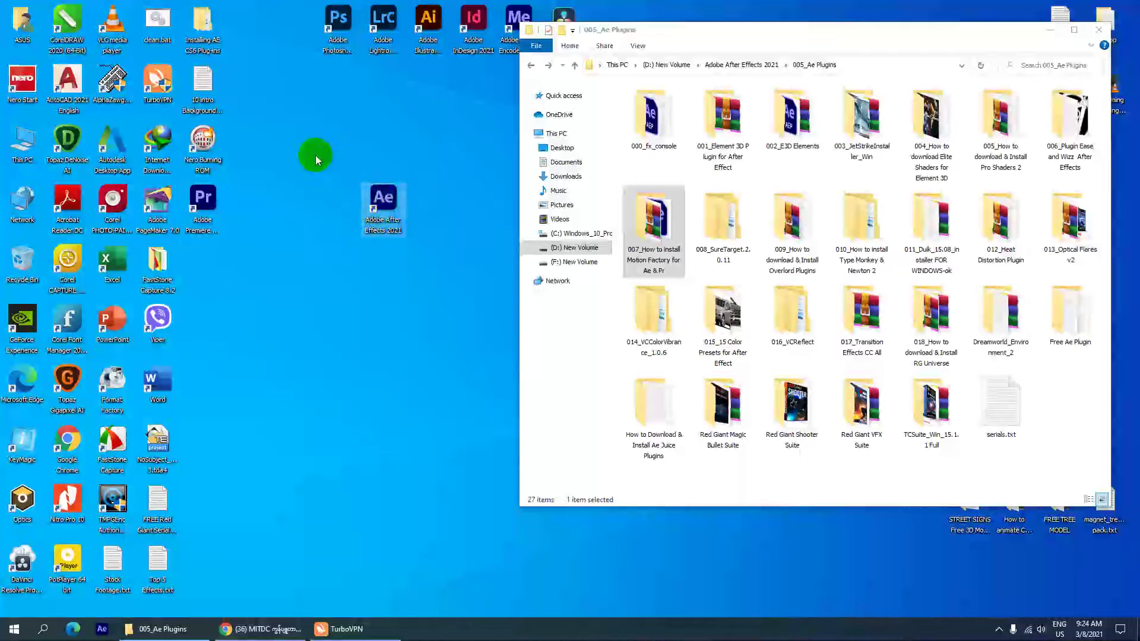
pyautogui.moveTo(315, 155)
pyautogui.mouseDown()
pyautogui.moveTo(432, 284)
pyautogui.moveTo(345, 189)
pyautogui.mouseUp()
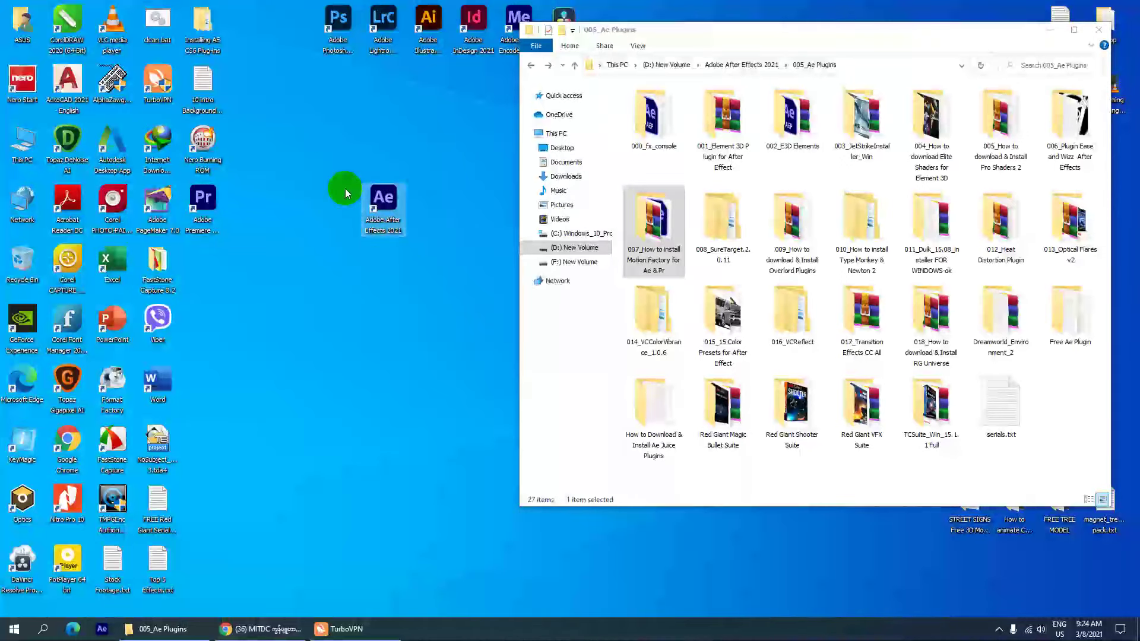
pyautogui.moveTo(435, 203); pyautogui.dragTo(340, 238)
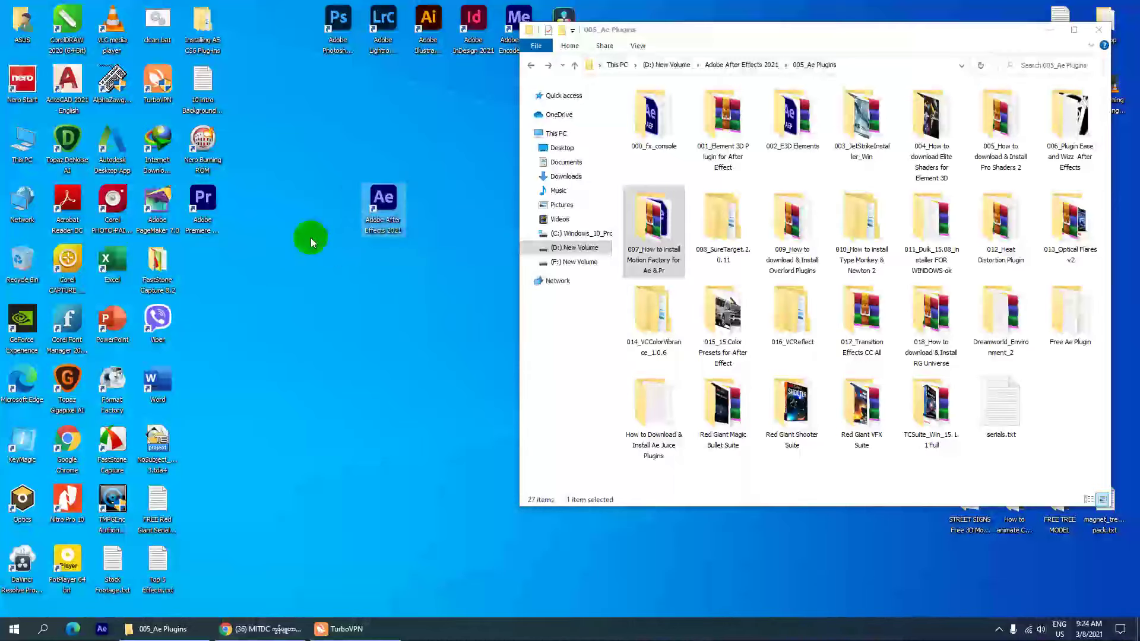
pyautogui.moveTo(201, 202); pyautogui.dragTo(333, 208)
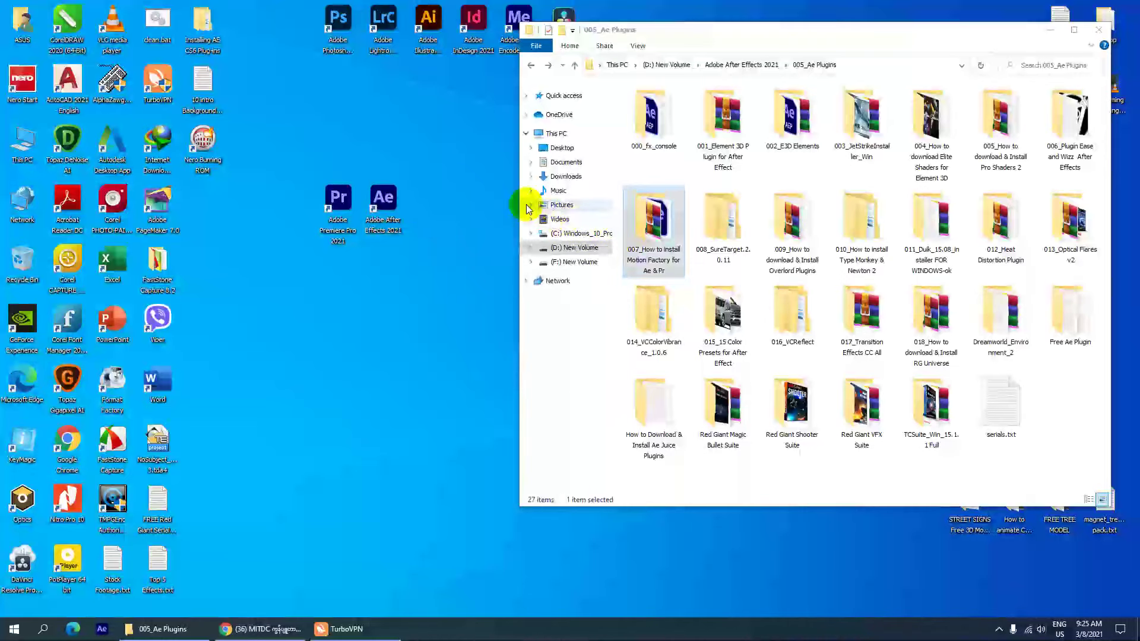
pyautogui.moveTo(519, 208); pyautogui.dragTo(489, 209)
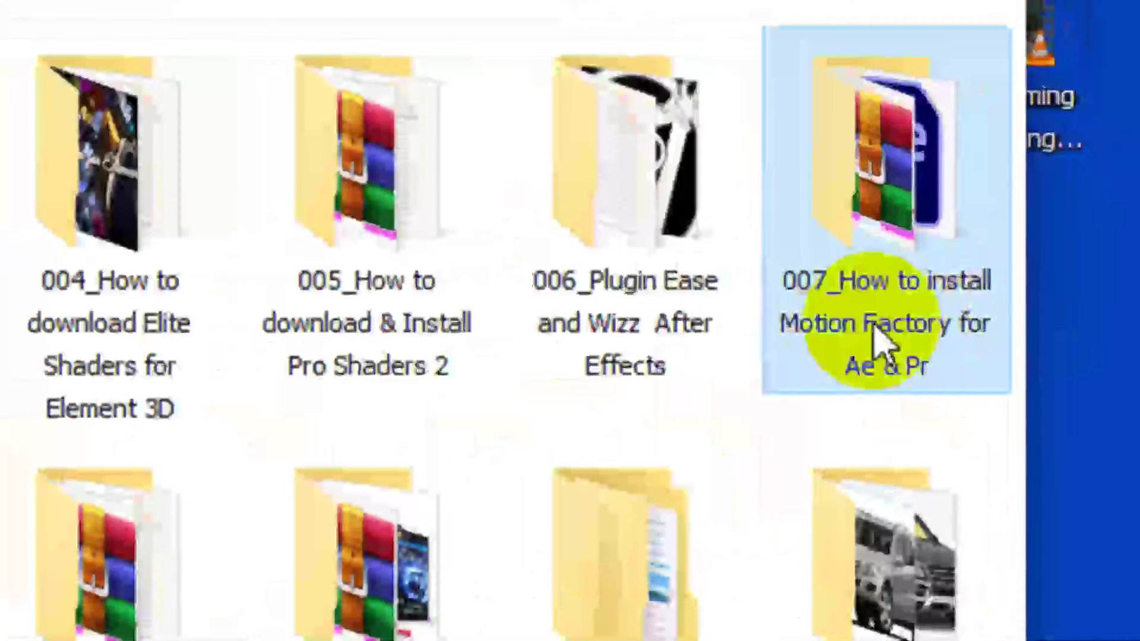
pyautogui.moveTo(905, 347)
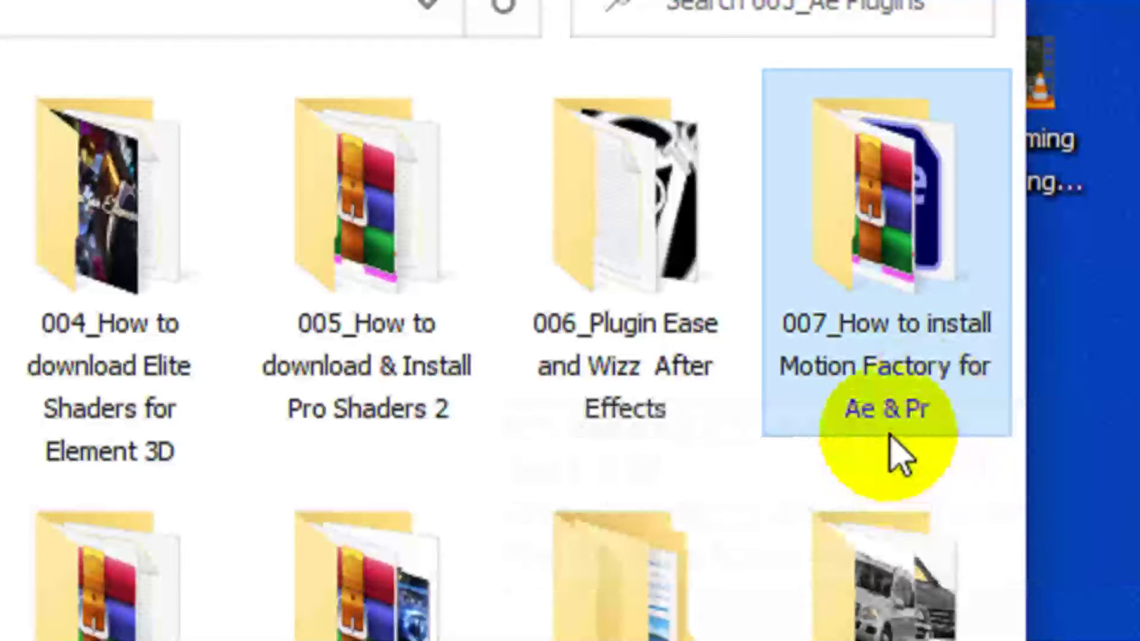
pyautogui.moveTo(895, 376)
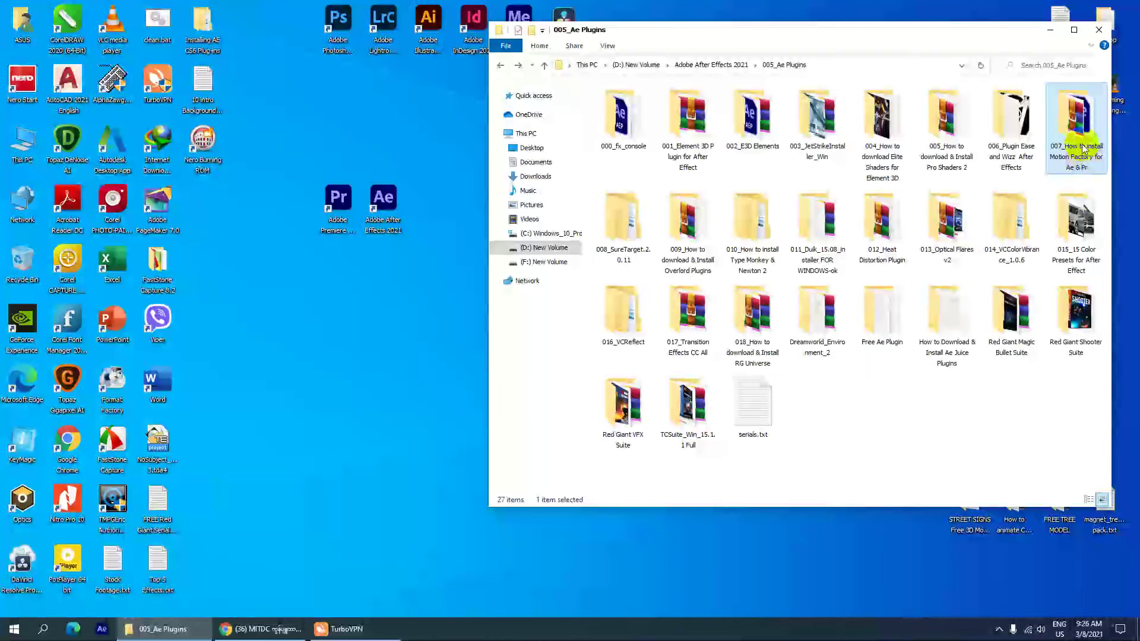
# Drag the Premiere Pro 2021 shortcut left, leaving it spaced apart from the After Effects 2021 shortcut
pyautogui.moveTo(1077, 152)
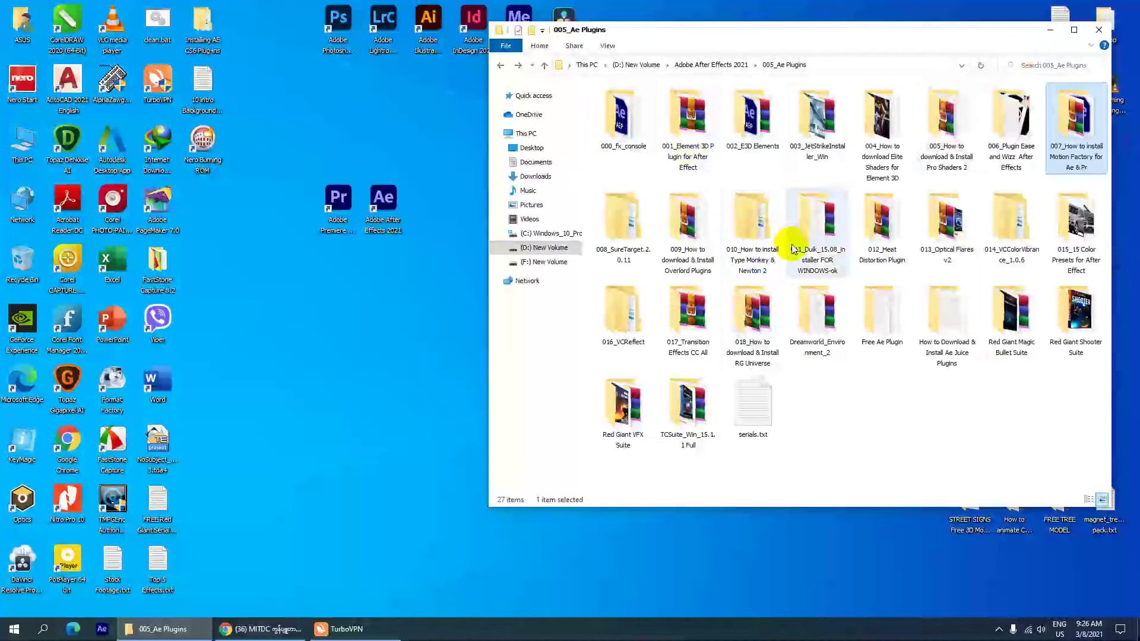
pyautogui.moveTo(794, 246)
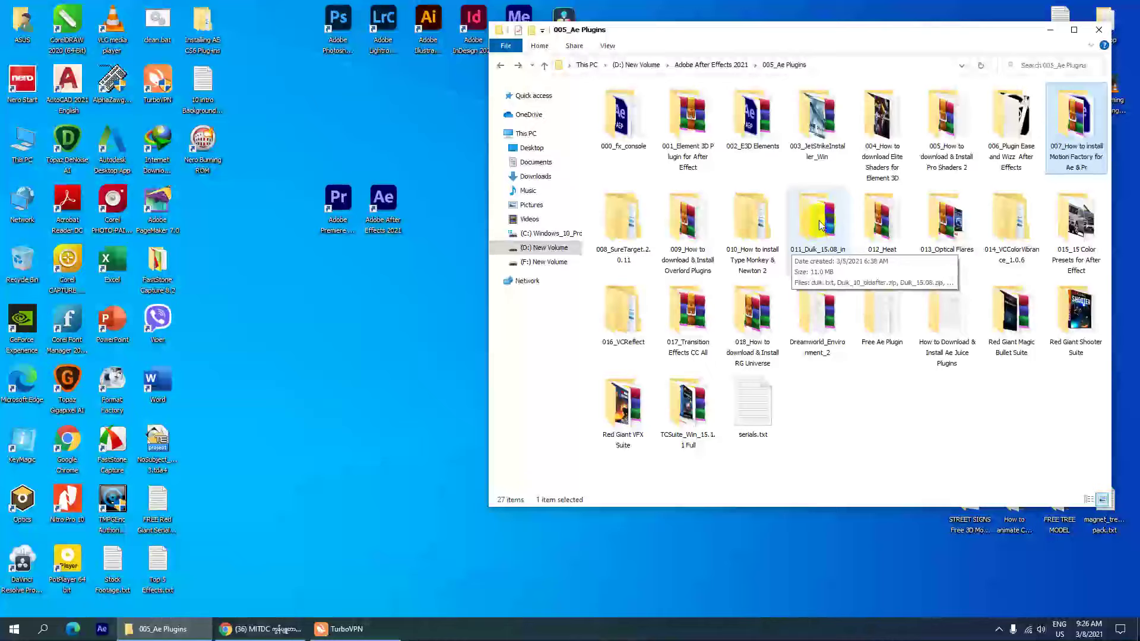
pyautogui.moveTo(768, 194)
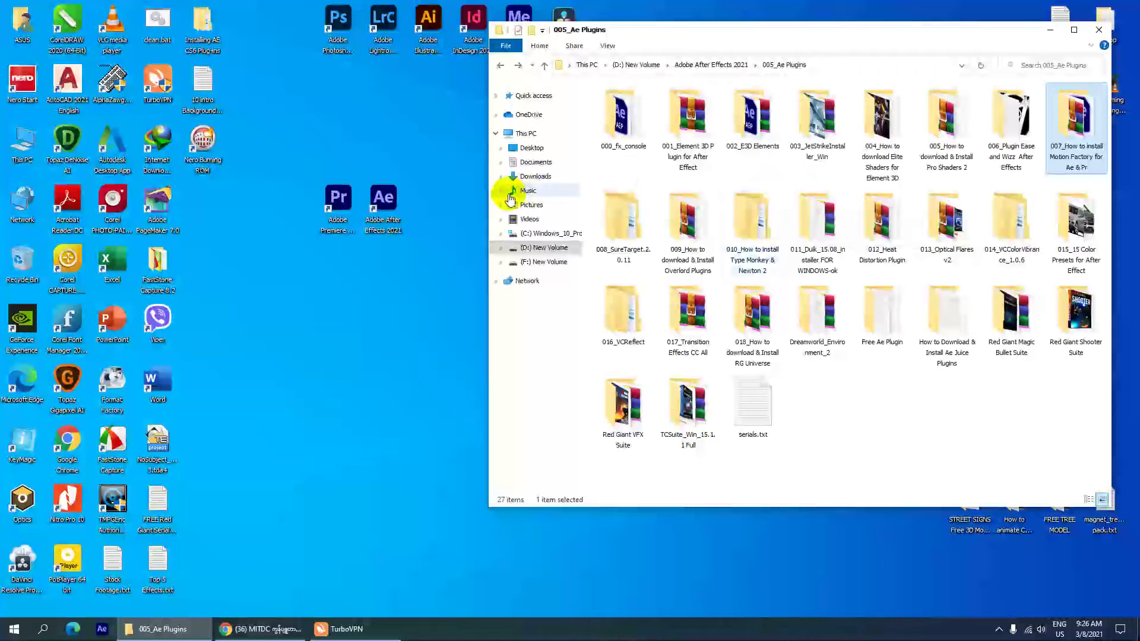
pyautogui.moveTo(395, 229); pyautogui.dragTo(380, 264)
pyautogui.doubleClick(380, 215)
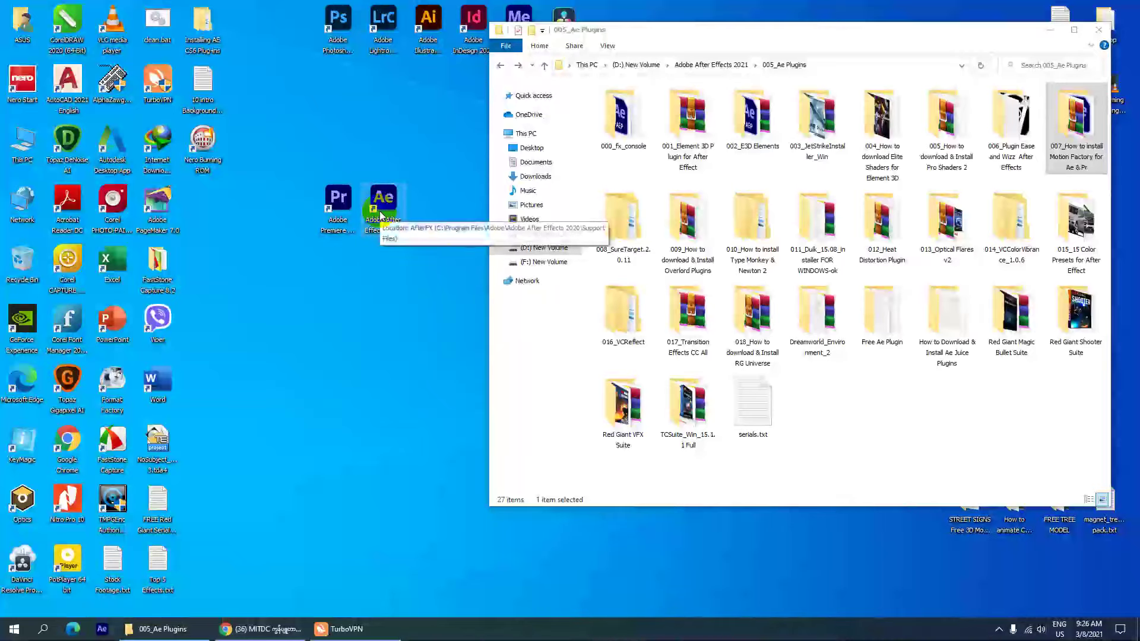
pyautogui.moveTo(380, 214); pyautogui.dragTo(335, 201)
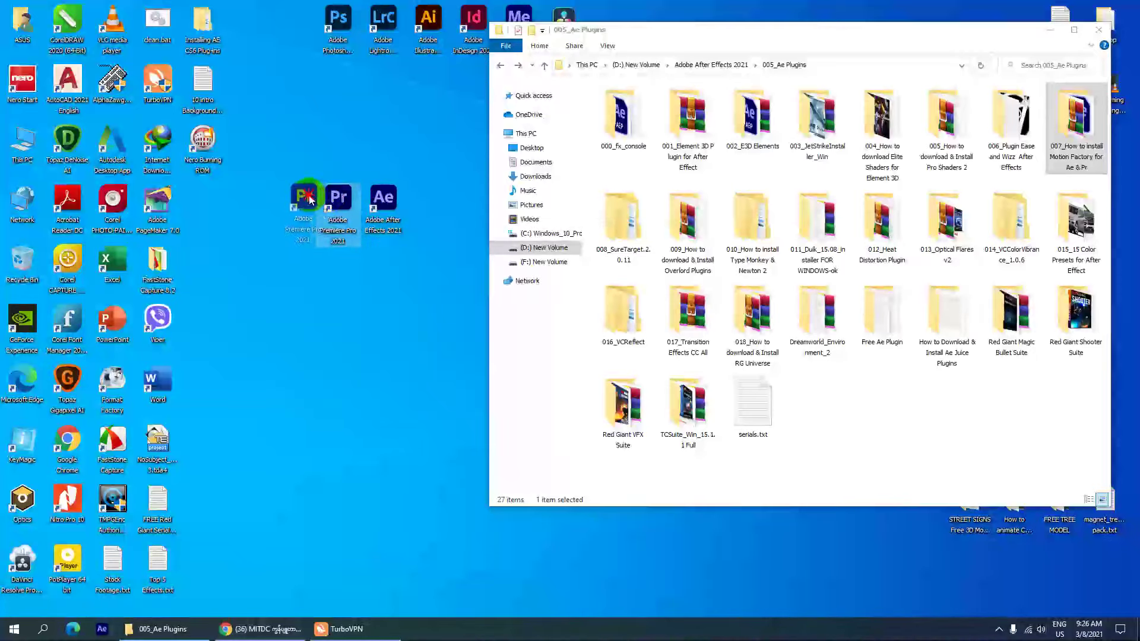
pyautogui.moveTo(334, 201); pyautogui.dragTo(294, 203)
pyautogui.click(375, 201)
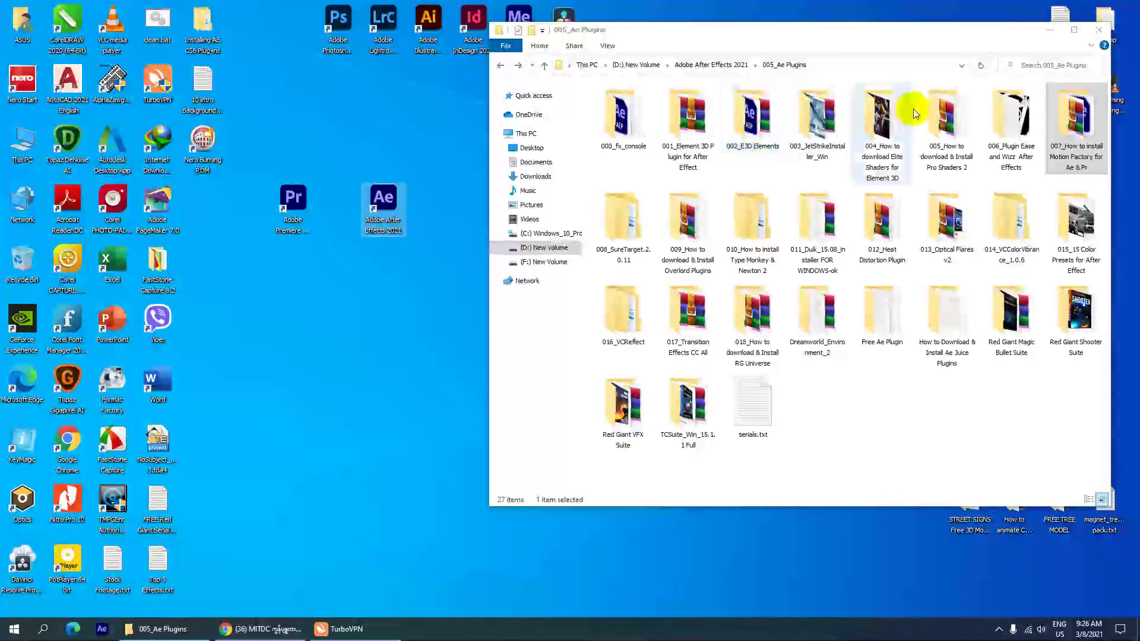
# In the Motion Factory folder, extract the zxp installer RAR with WinRAR's 'Extract to' option
pyautogui.doubleClick(1084, 140)
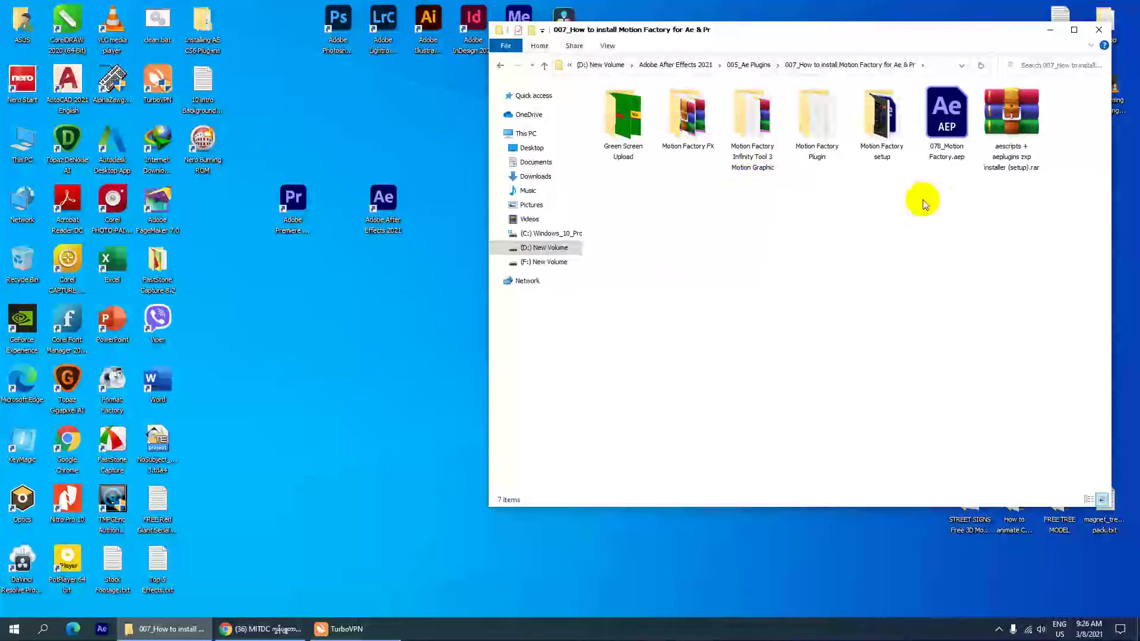
pyautogui.click(1012, 126)
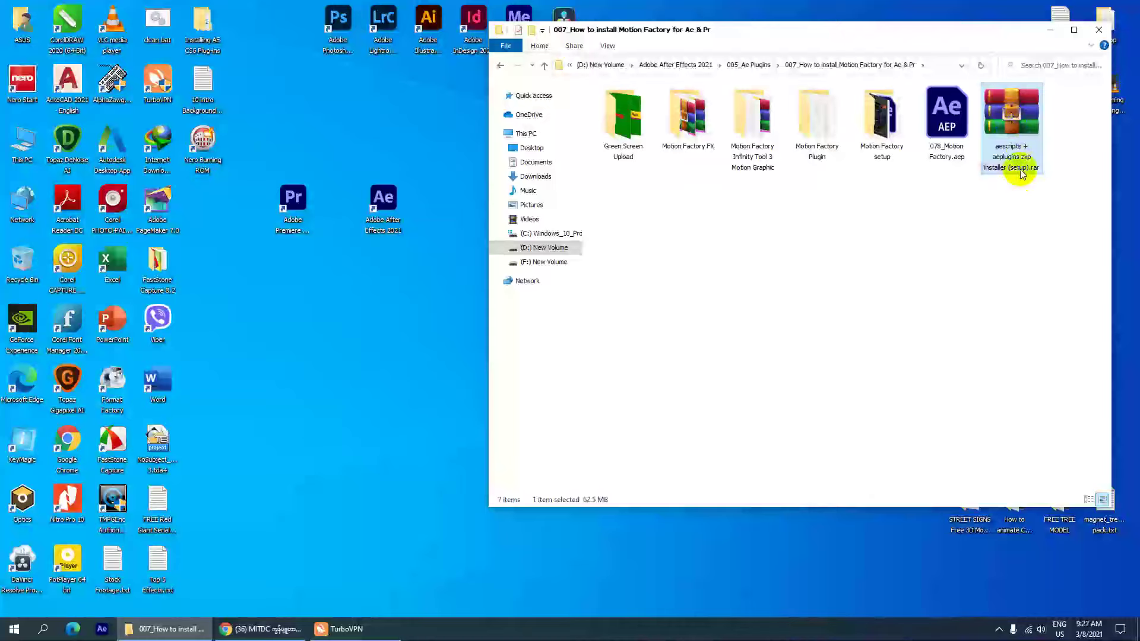
pyautogui.click(1009, 156)
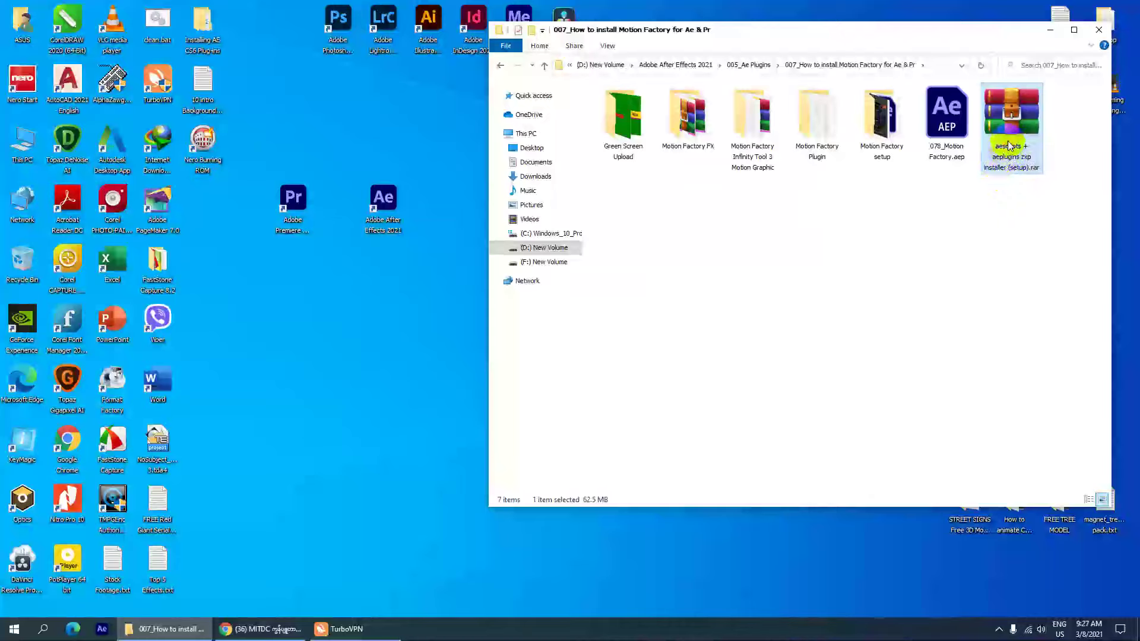
pyautogui.click(1021, 122)
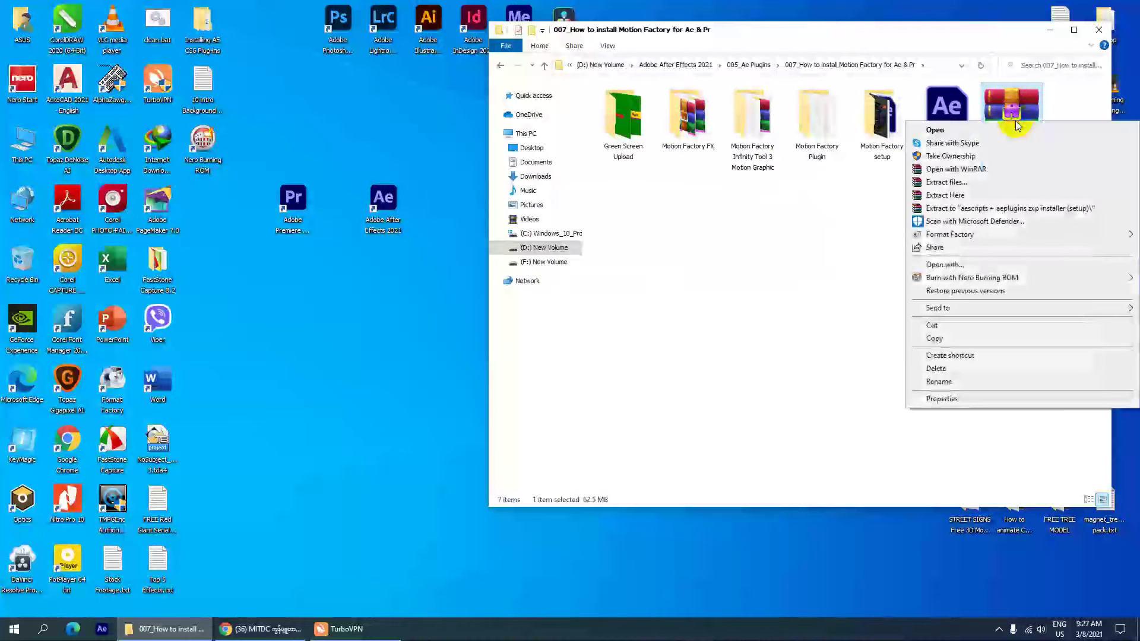
pyautogui.rightClick(1016, 122)
pyautogui.click(961, 182)
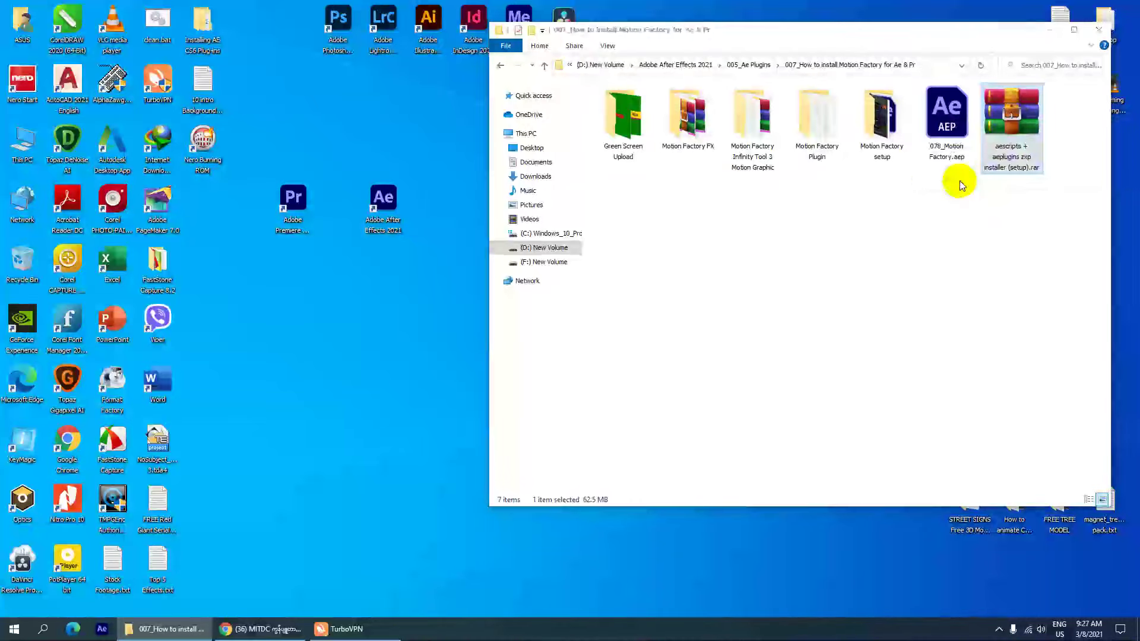
pyautogui.click(615, 451)
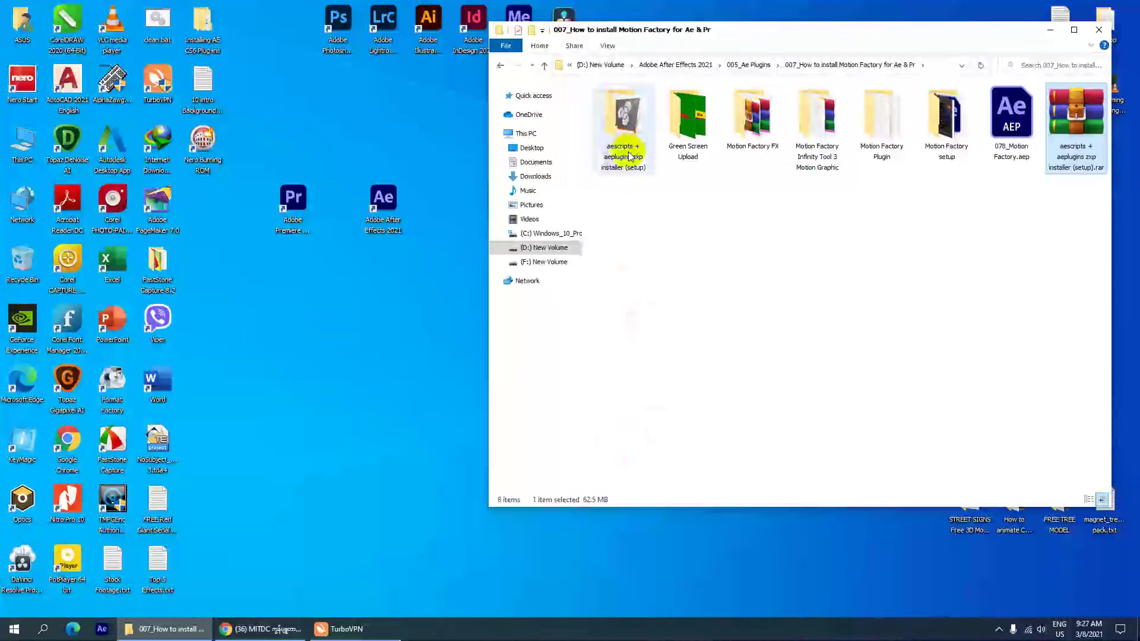
# Check the setup .exe in the extracted folder, then put that installer folder on the desktop
pyautogui.doubleClick(630, 133)
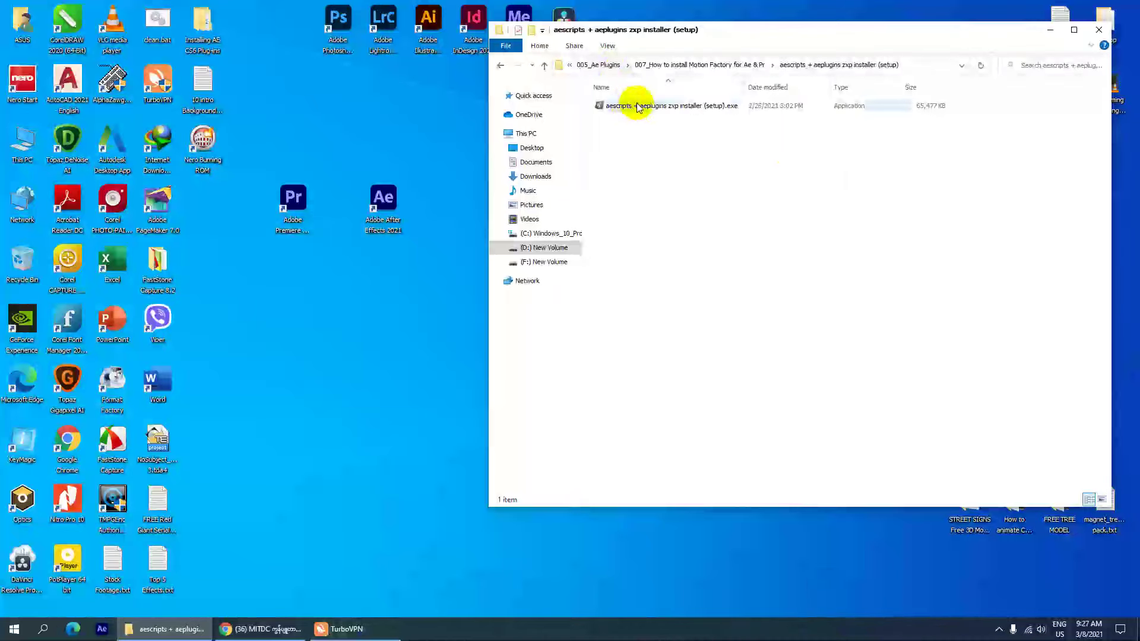
pyautogui.click(641, 108)
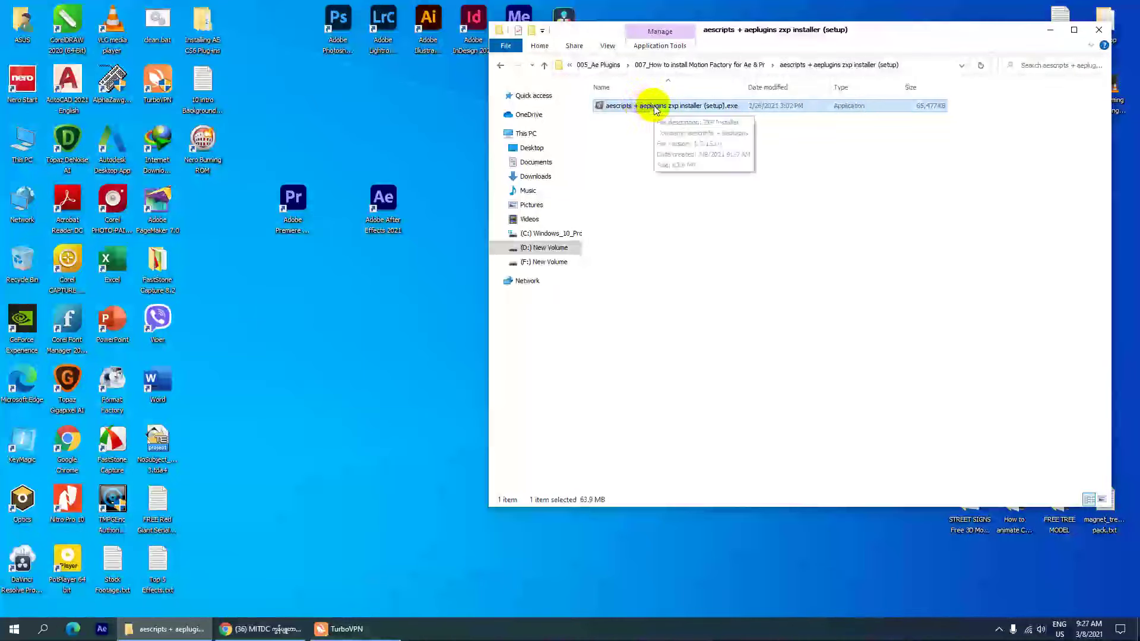
pyautogui.click(501, 66)
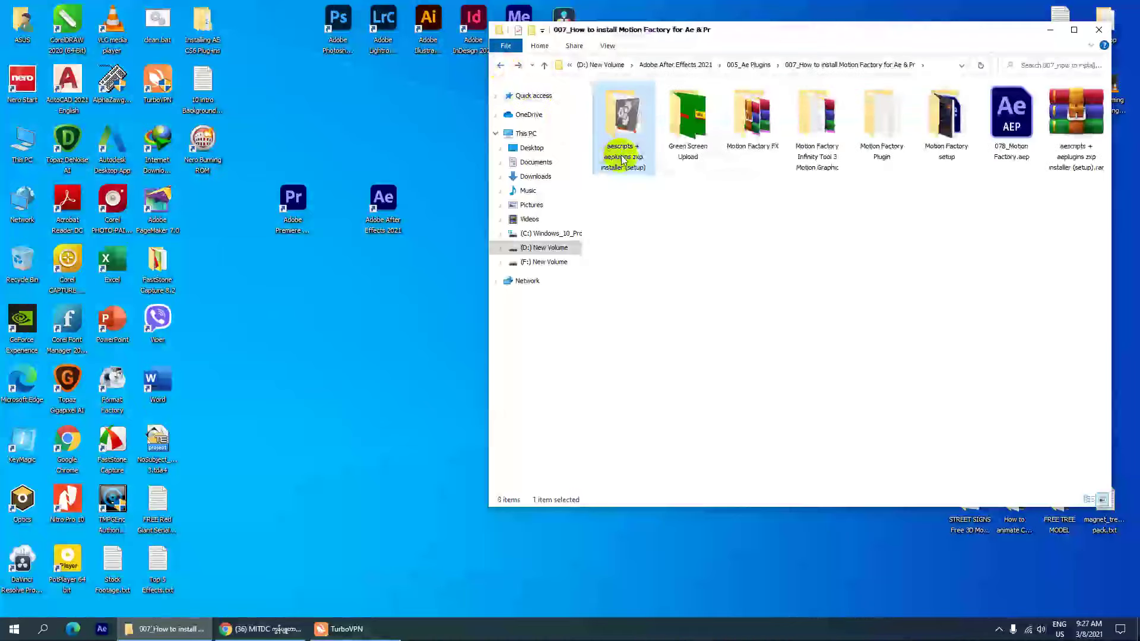
pyautogui.click(292, 430)
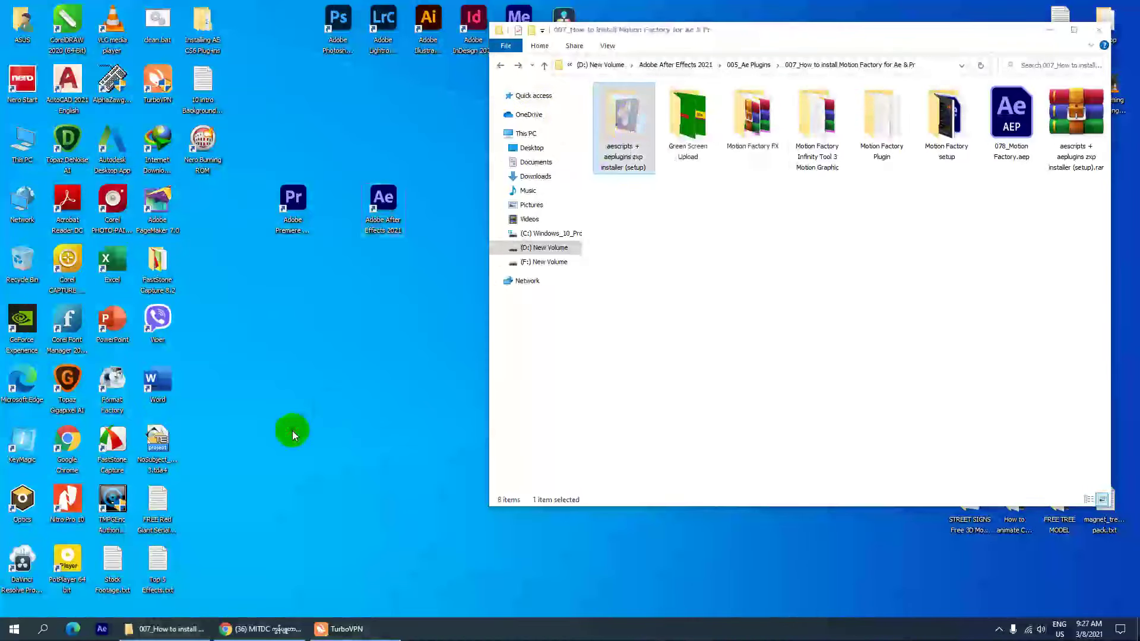
pyautogui.hotkey('ctrl', 'z')
pyautogui.moveTo(201, 205)
pyautogui.mouseDown()
pyautogui.moveTo(296, 377)
pyautogui.moveTo(336, 379)
pyautogui.mouseUp()
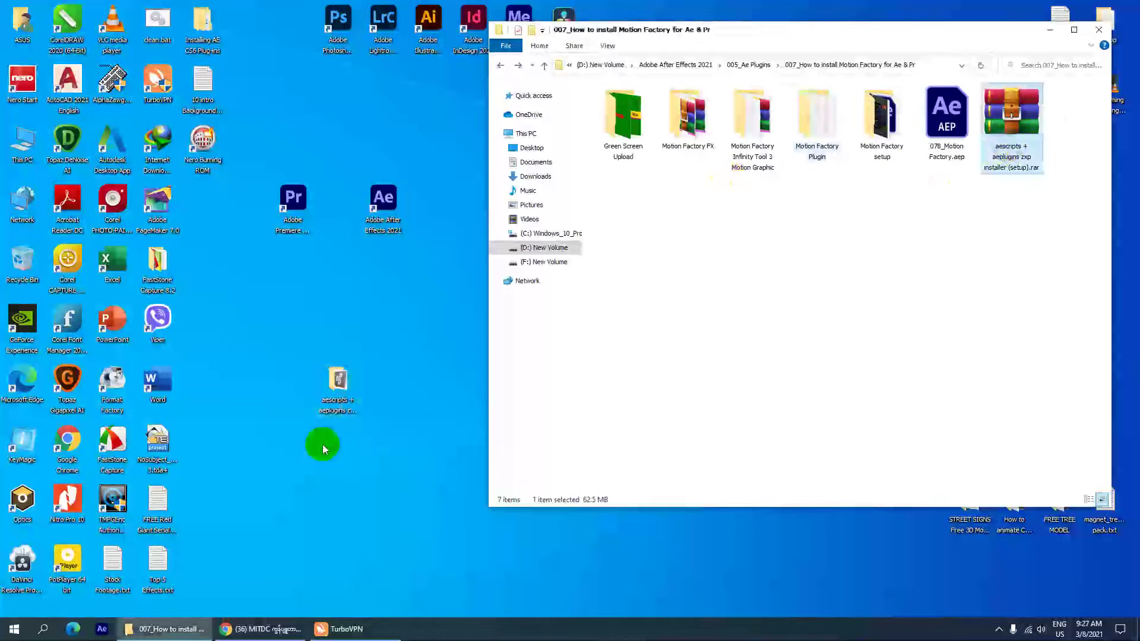
# Open the installer folder from the desktop and launch ZXP Installer Setup
pyautogui.doubleClick(340, 378)
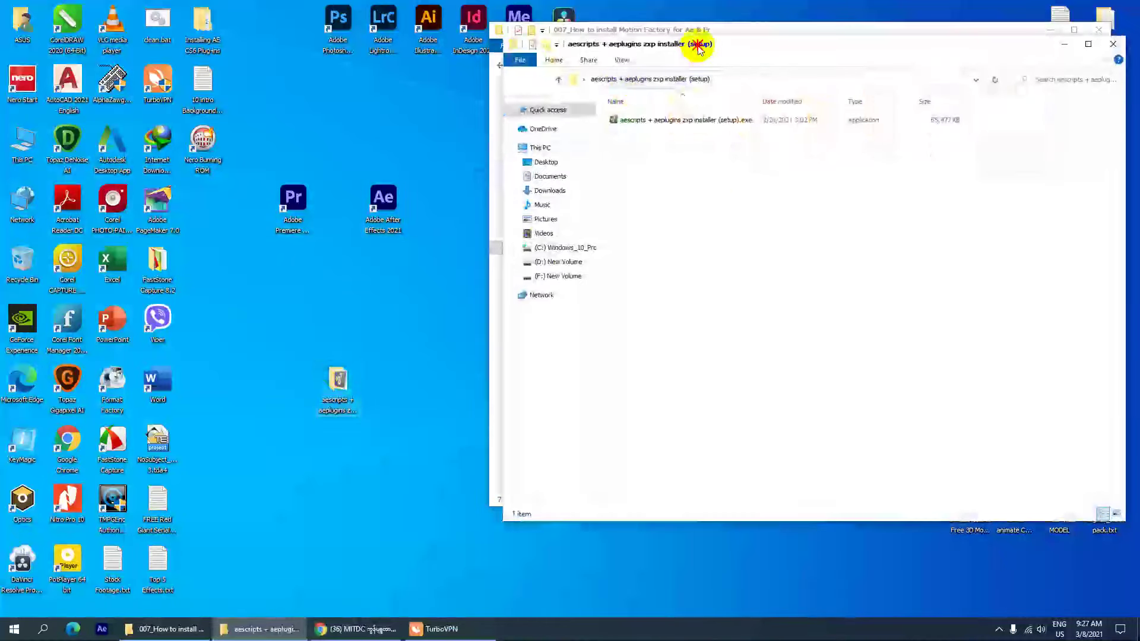
pyautogui.moveTo(682, 31); pyautogui.dragTo(540, 179)
pyautogui.doubleClick(484, 254)
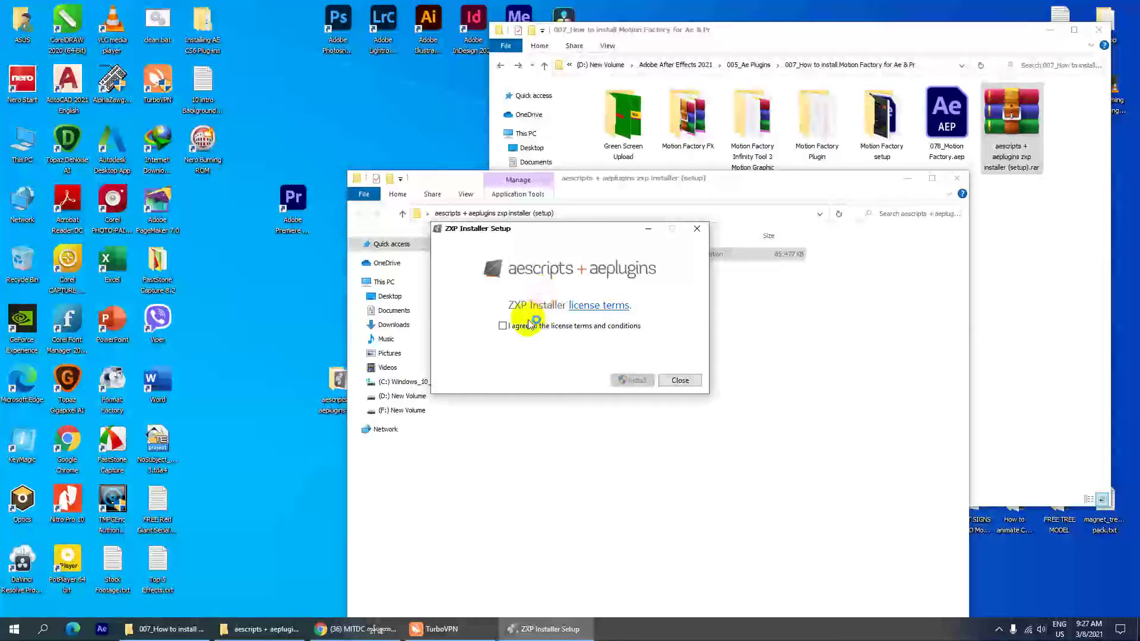
# Accept 'I agree to the license terms and conditions' and start the ZXP Installer installation
pyautogui.click(503, 326)
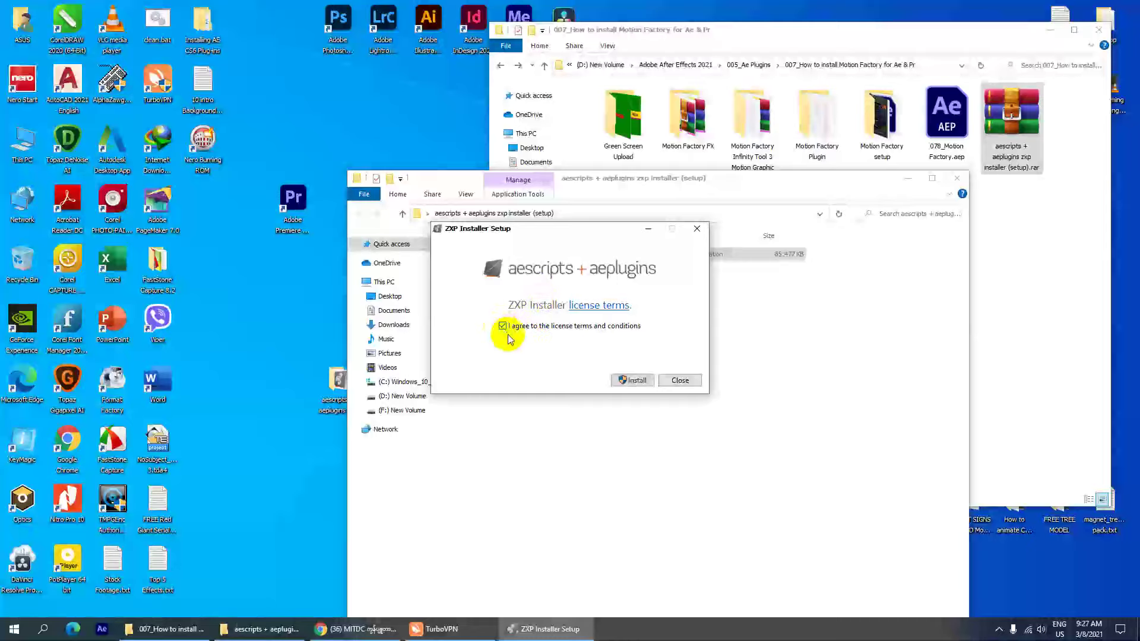
pyautogui.click(633, 380)
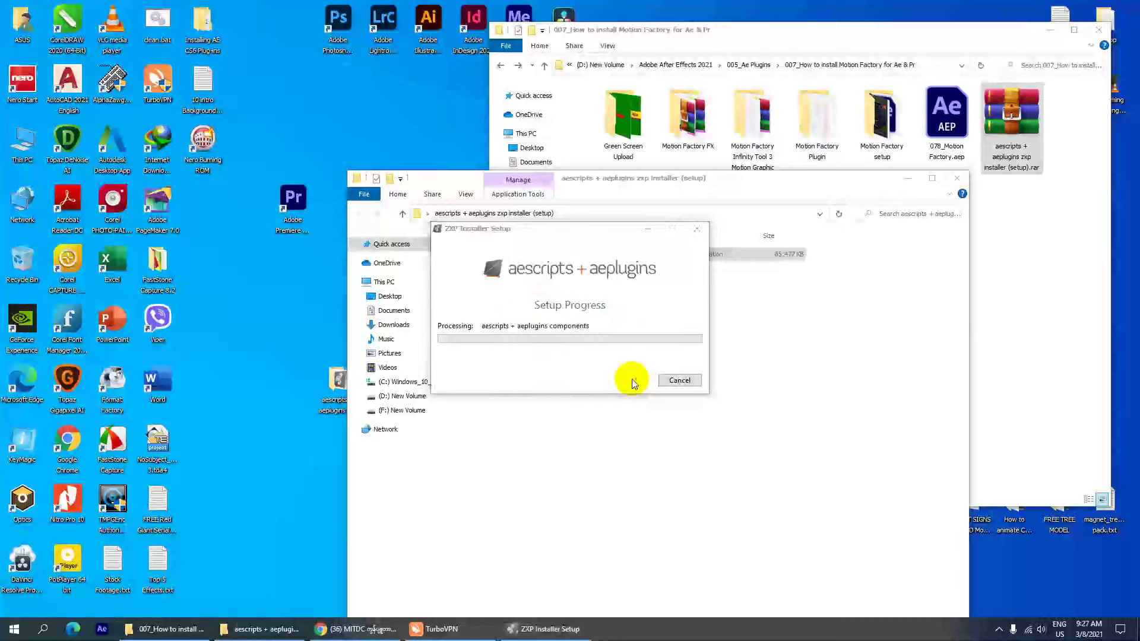
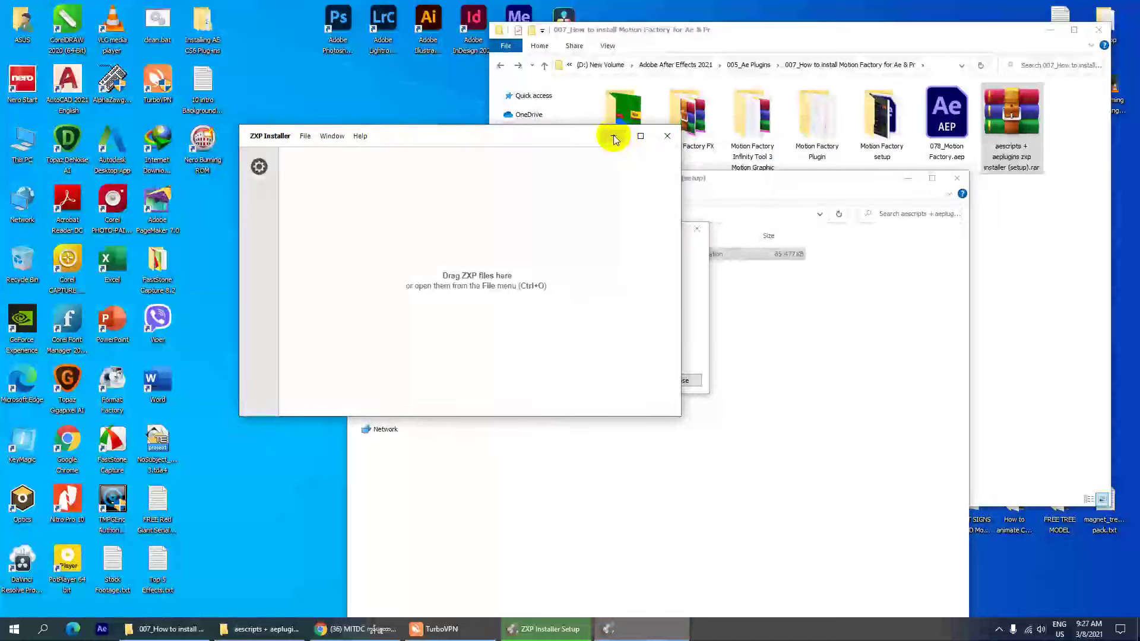
# Close the empty ZXP Installer window and dismiss the 'Installation Successfully Completed' message
pyautogui.click(667, 136)
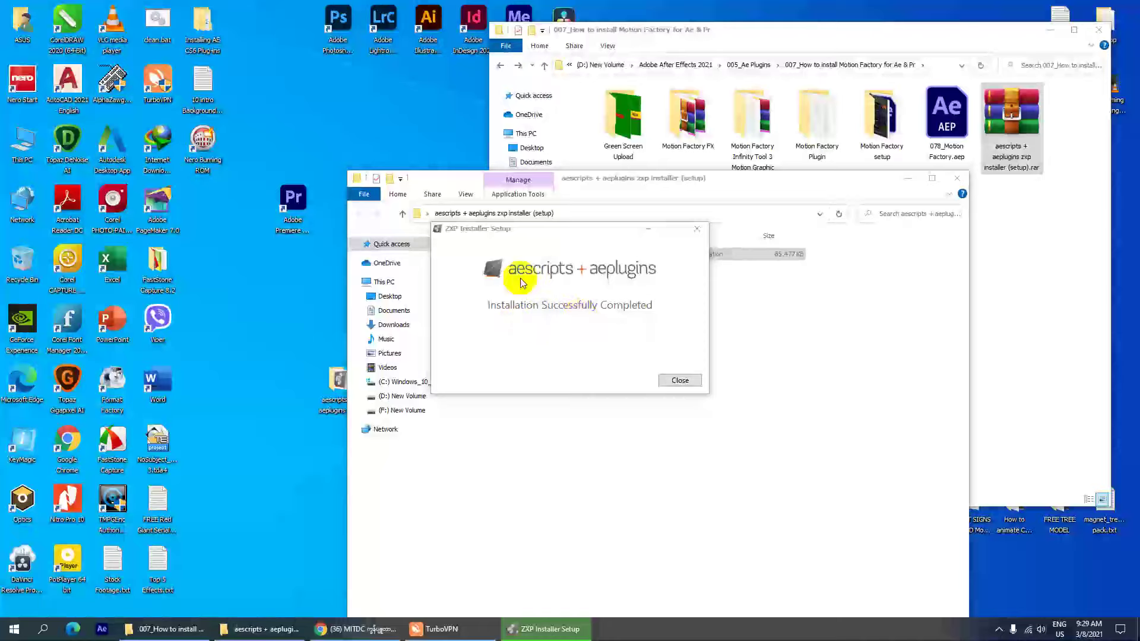
pyautogui.moveTo(508, 228); pyautogui.dragTo(299, 108)
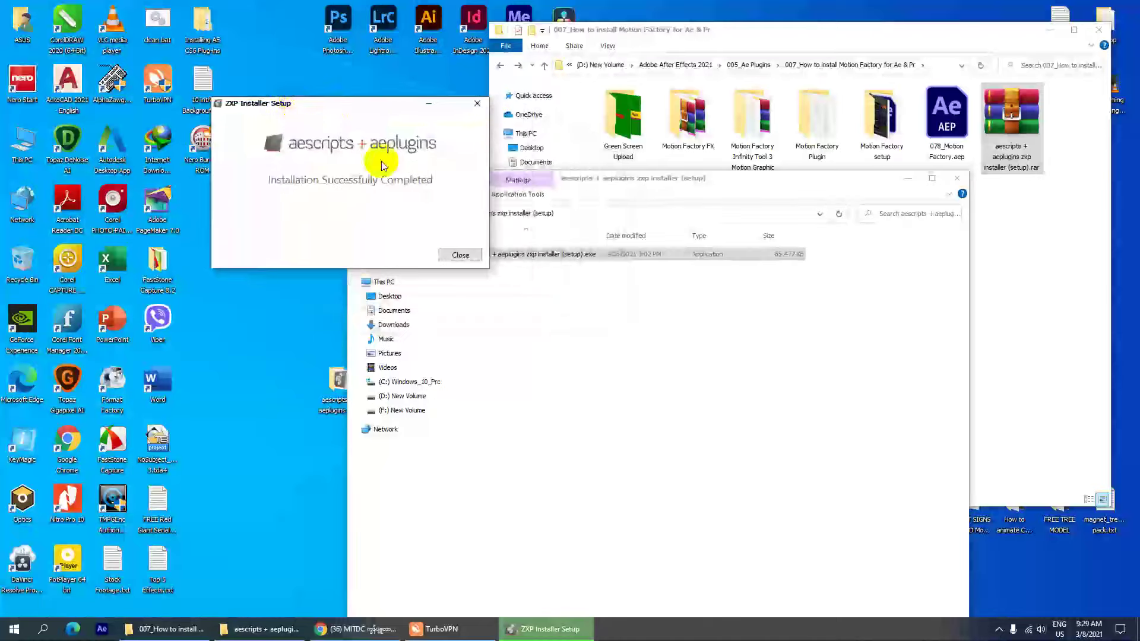
pyautogui.click(459, 255)
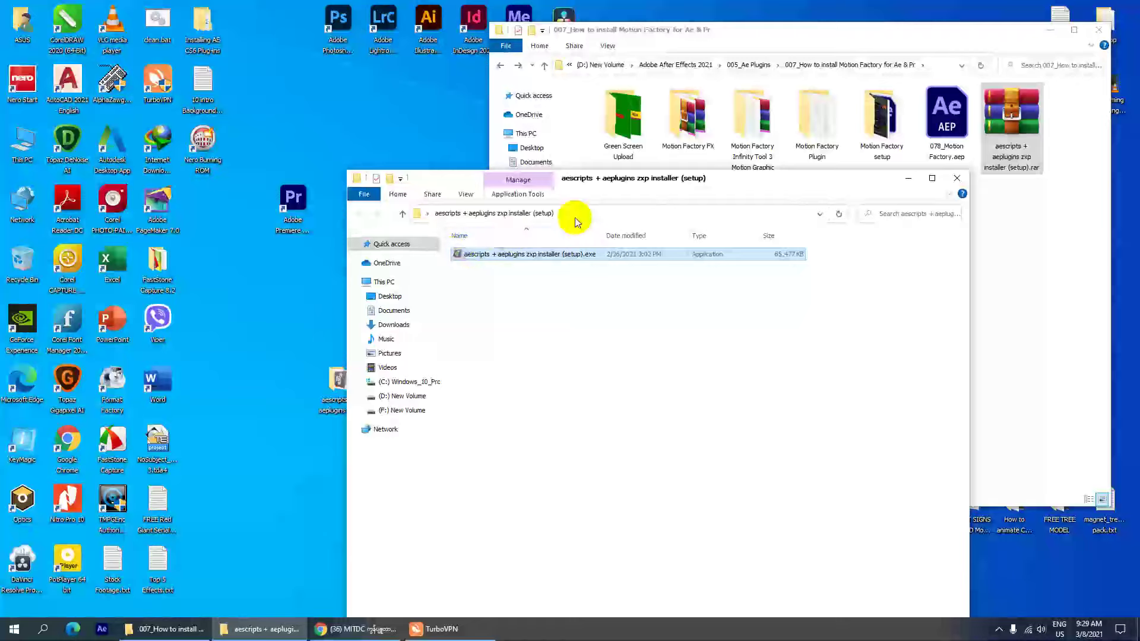
# Launch ZXP Installer from its folder under Z in the Start menu app list
pyautogui.click(4, 635)
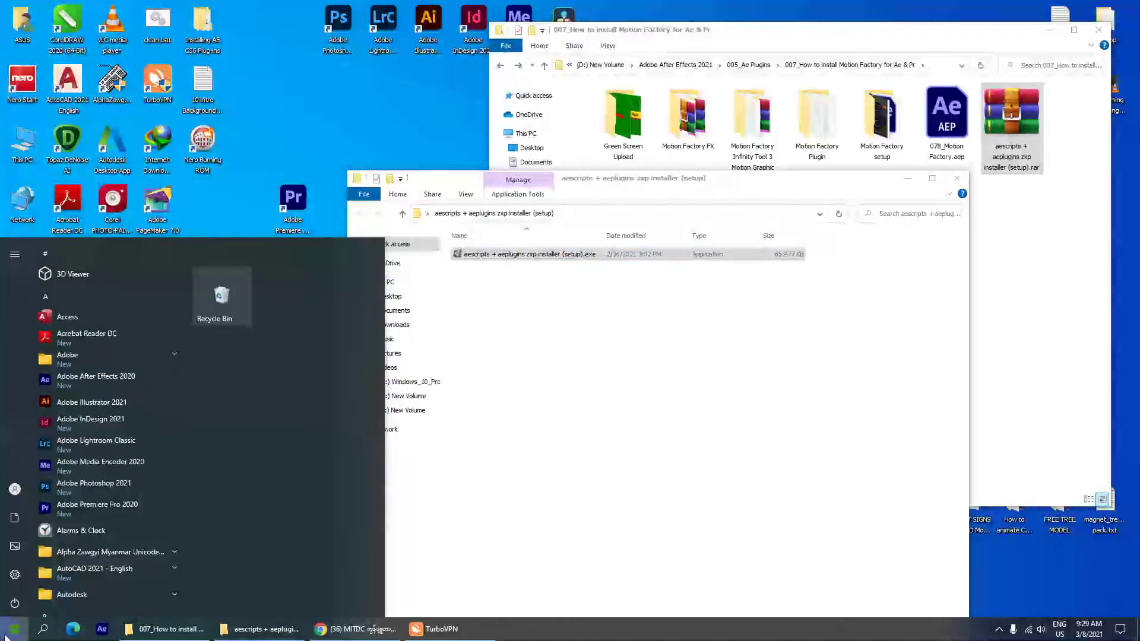
pyautogui.scroll(-3, 113, 509)
pyautogui.scroll(-1, 113, 509)
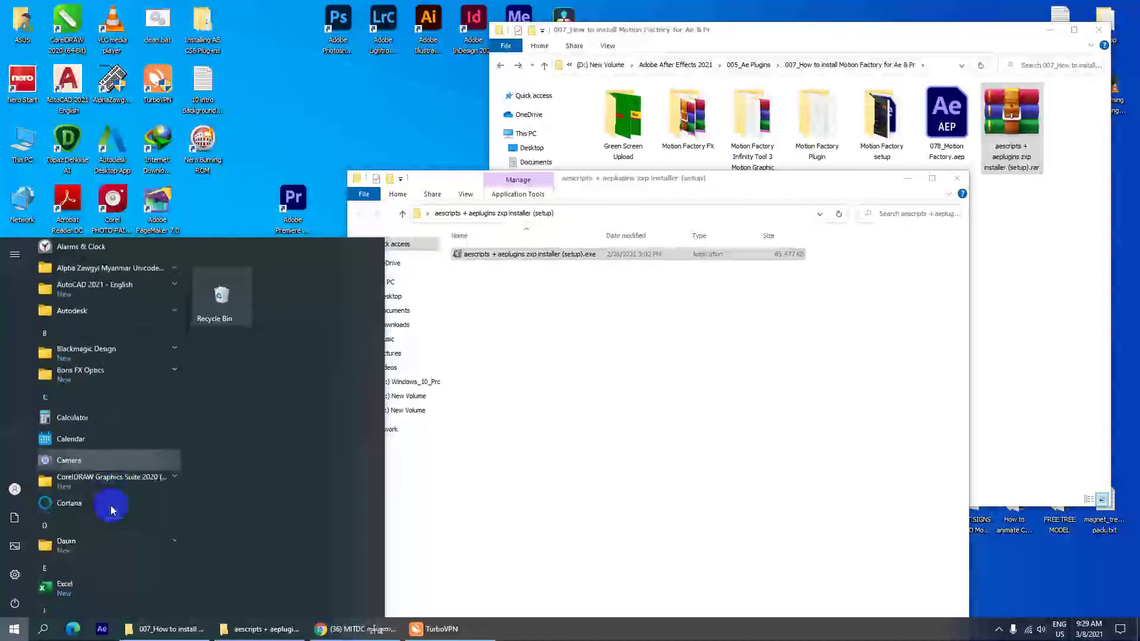
pyautogui.scroll(-2, 113, 509)
pyautogui.scroll(-2, 113, 509)
pyautogui.scroll(-2, 113, 509)
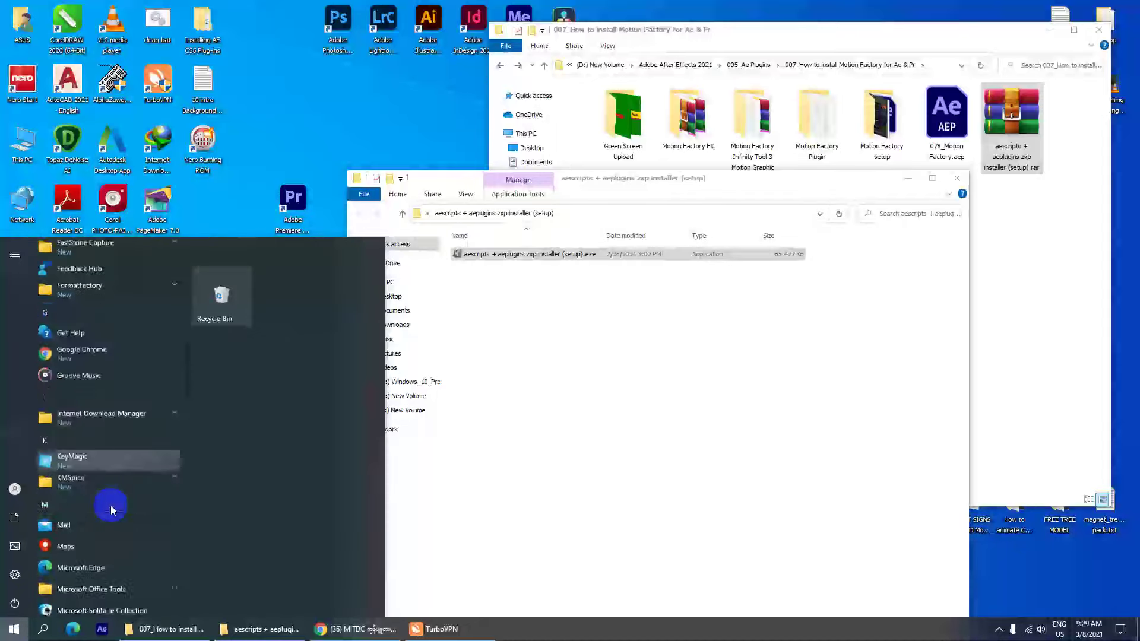
pyautogui.scroll(-2, 113, 509)
pyautogui.scroll(-2, 111, 511)
pyautogui.scroll(-1, 112, 511)
pyautogui.scroll(-2, 113, 511)
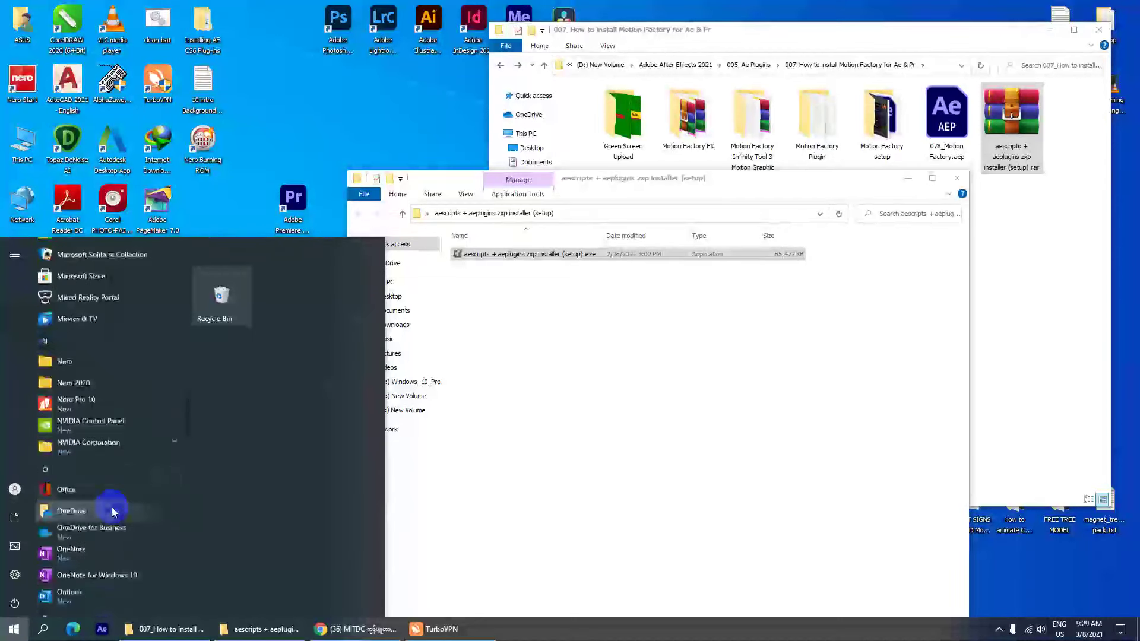
pyautogui.scroll(-2, 114, 511)
pyautogui.scroll(-2, 113, 511)
pyautogui.scroll(-2, 112, 510)
pyautogui.scroll(-2, 113, 510)
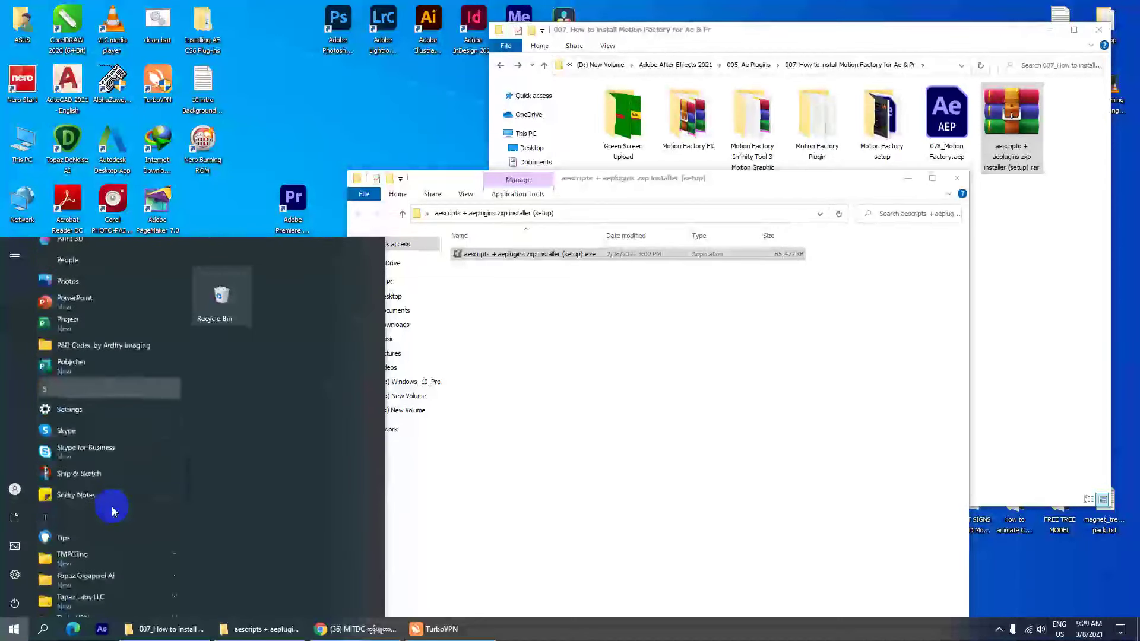
pyautogui.scroll(-2, 113, 510)
pyautogui.scroll(-2, 114, 512)
pyautogui.scroll(-2, 114, 511)
pyautogui.scroll(-2, 114, 512)
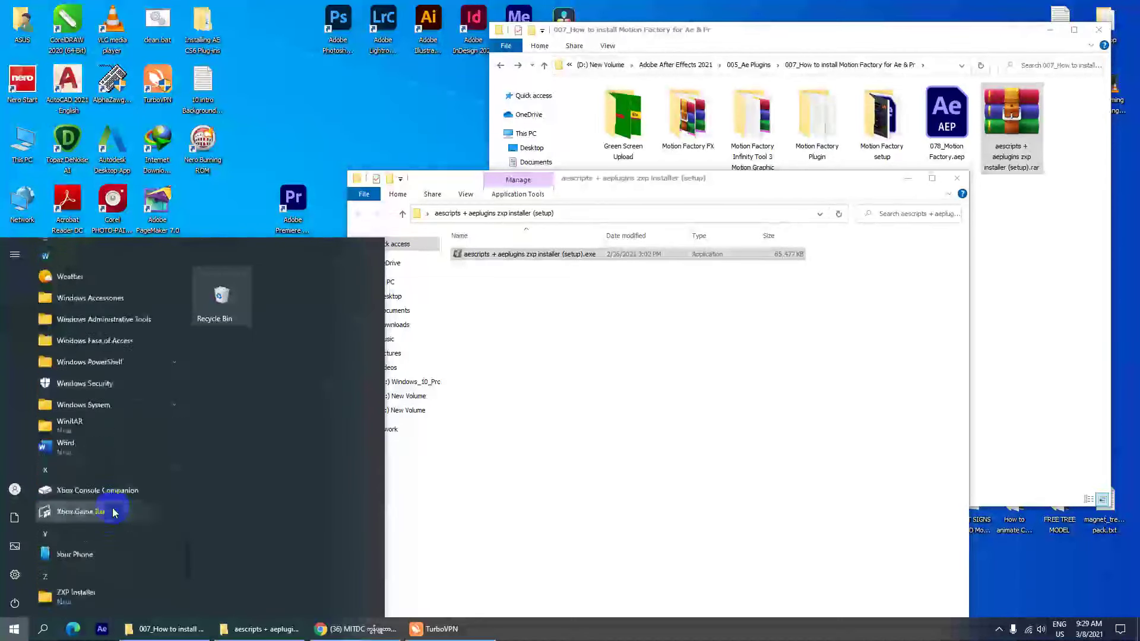
pyautogui.scroll(-2, 115, 513)
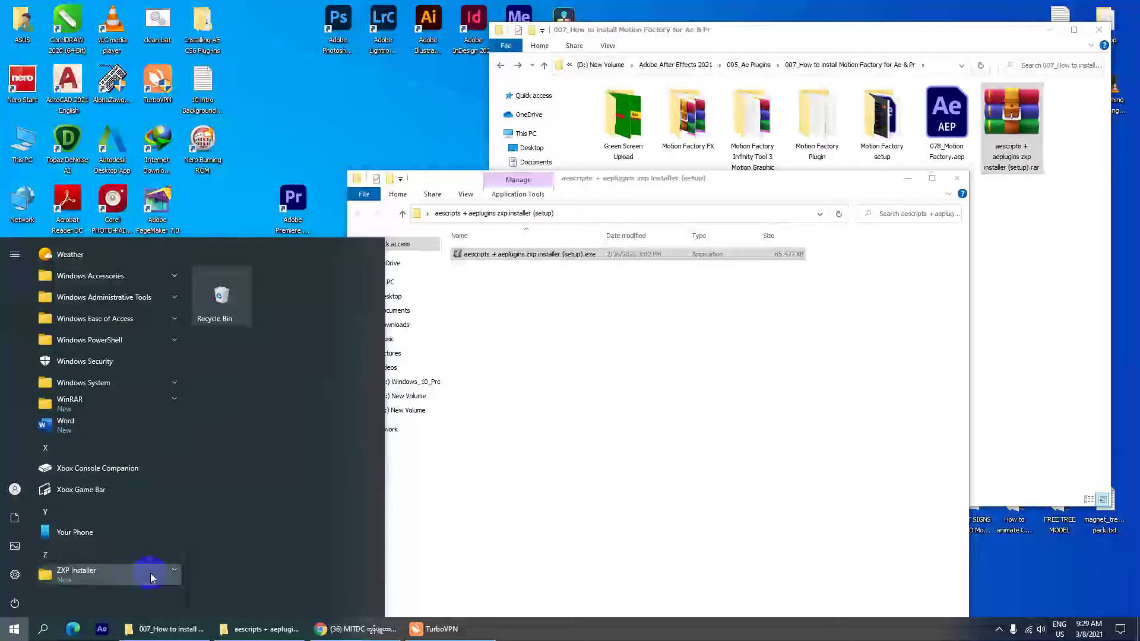
pyautogui.click(173, 574)
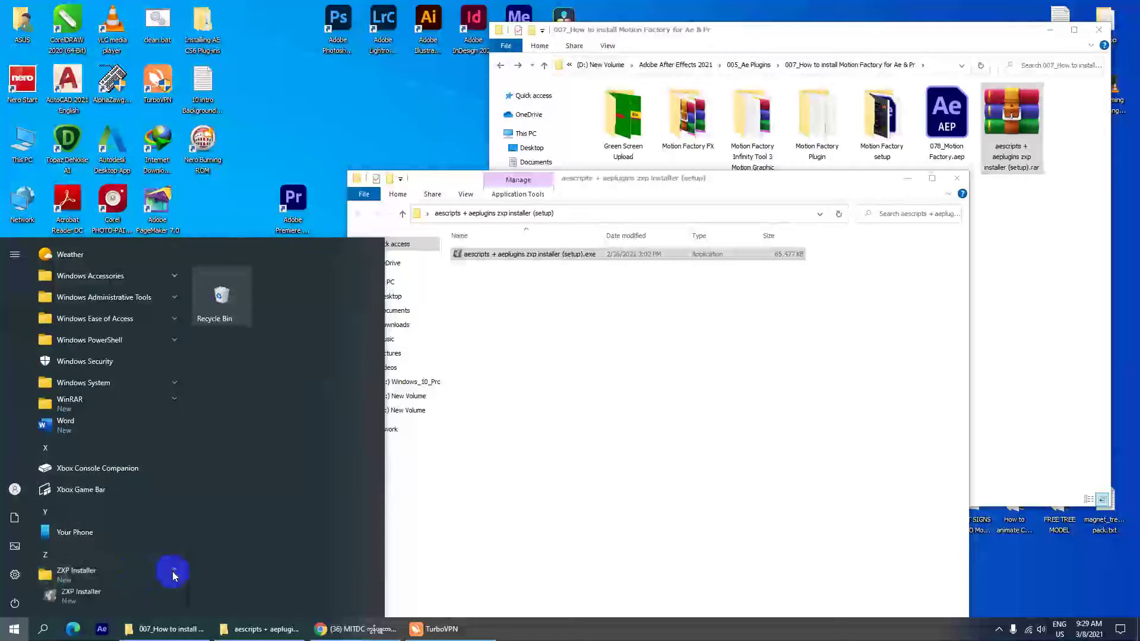
pyautogui.click(82, 598)
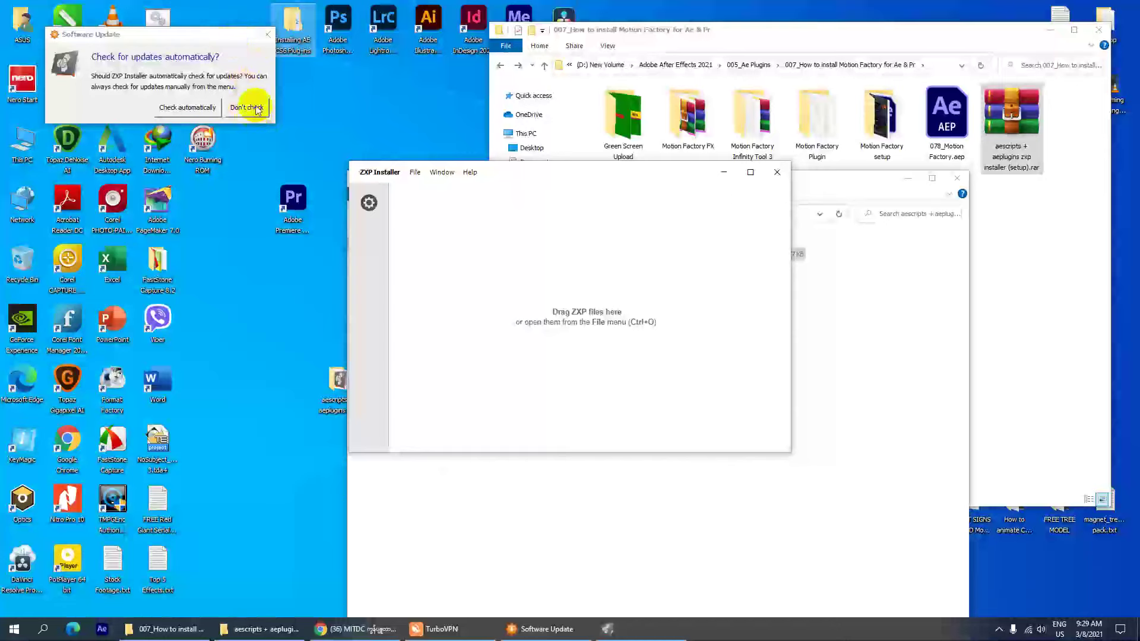
# Choose Don't check for automatic updates, then move and minimize the ZXP Installer window
pyautogui.click(257, 109)
pyautogui.moveTo(506, 173)
pyautogui.mouseDown()
pyautogui.moveTo(542, 176)
pyautogui.moveTo(770, 308)
pyautogui.mouseUp()
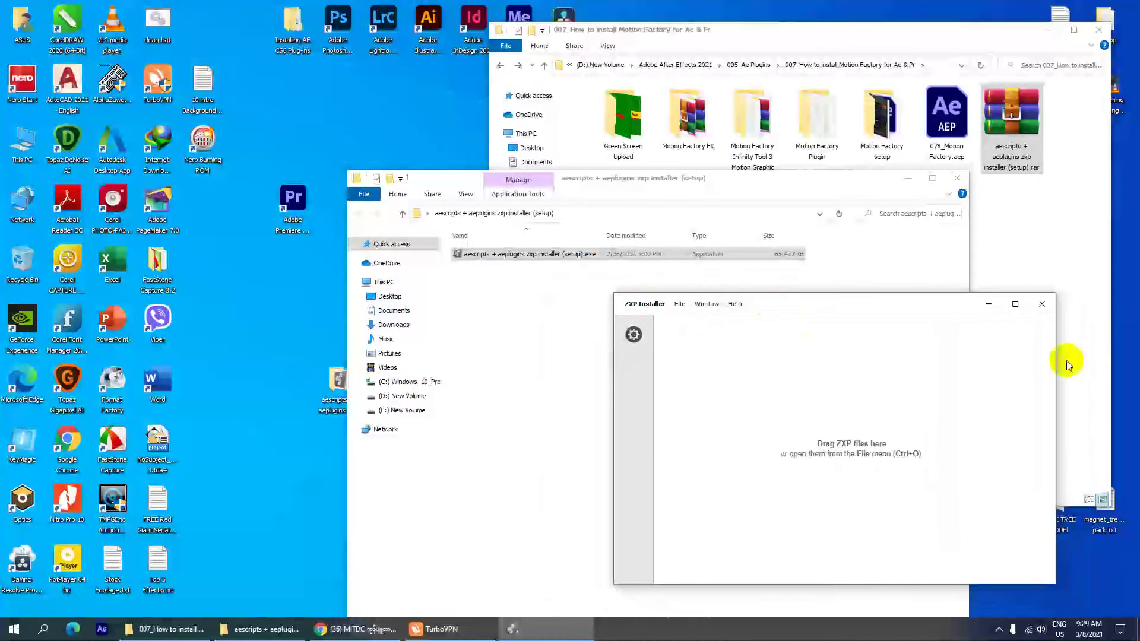
pyautogui.click(989, 305)
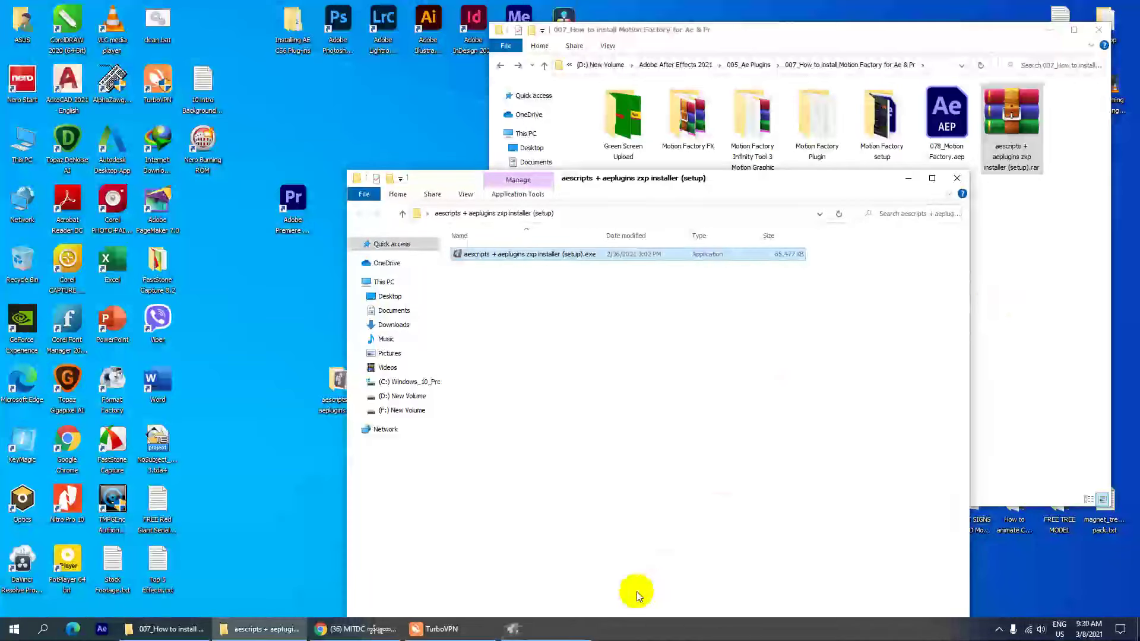
# Close the aescripts folder window, delete the installer copy from the desktop, and tidy the icons
pyautogui.click(956, 178)
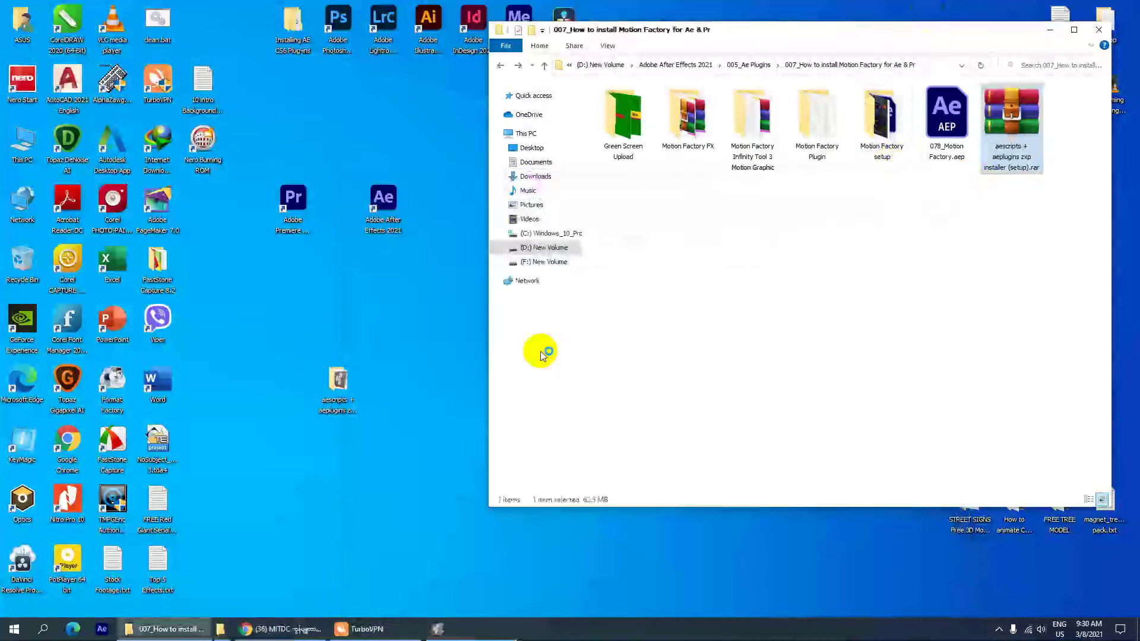
pyautogui.click(301, 504)
pyautogui.click(336, 382)
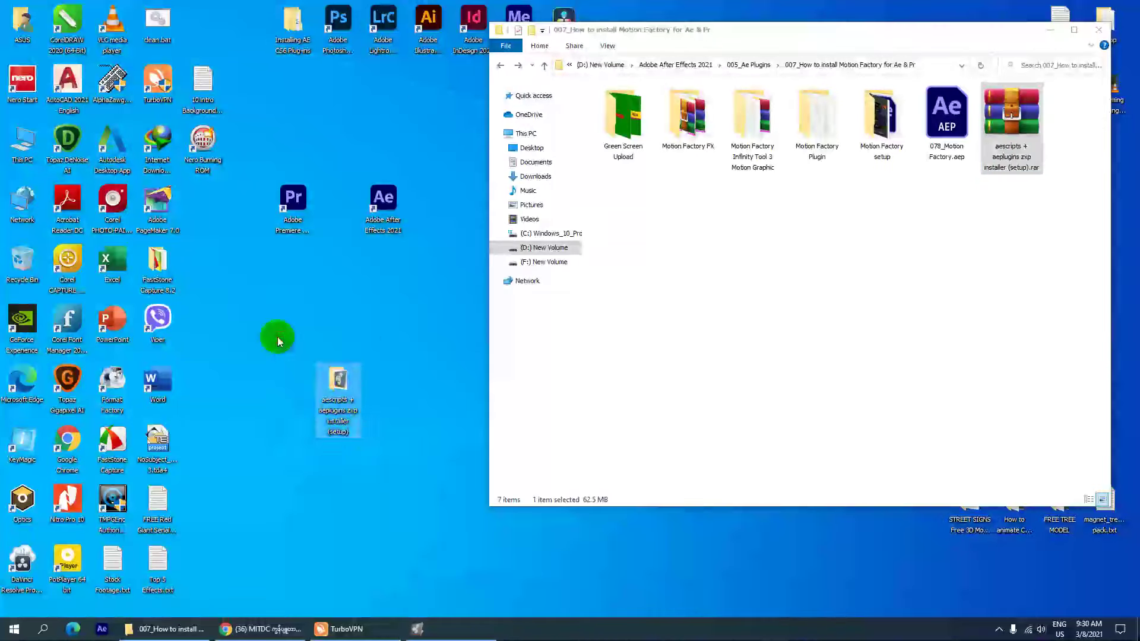
pyautogui.press('Delete')
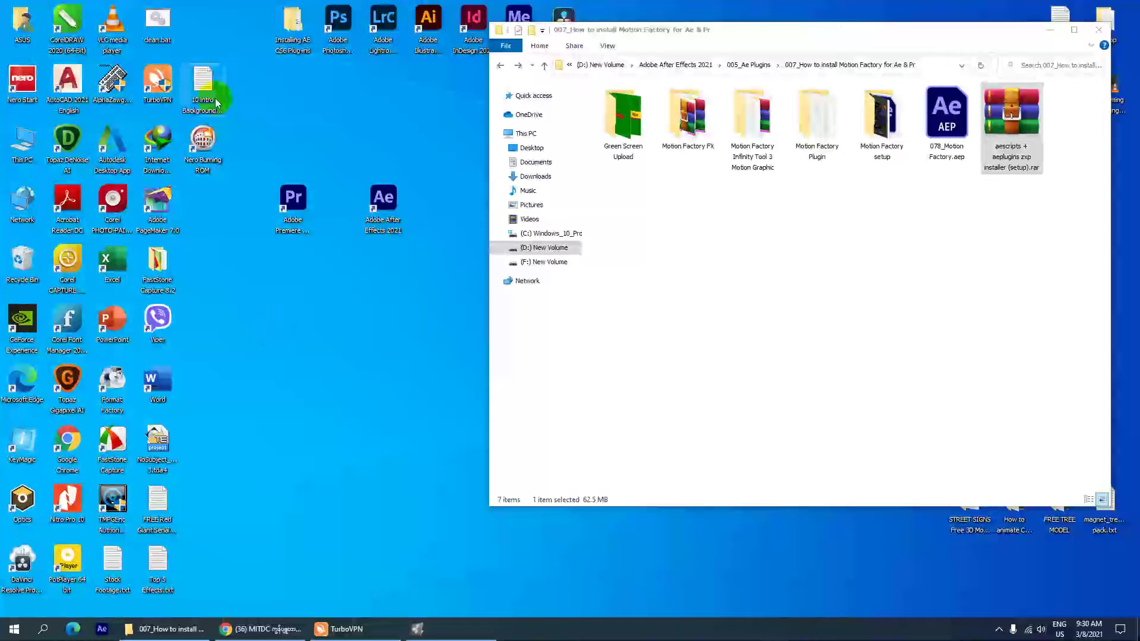
pyautogui.moveTo(230, 172); pyautogui.dragTo(172, 38)
pyautogui.moveTo(203, 89); pyautogui.dragTo(166, 27)
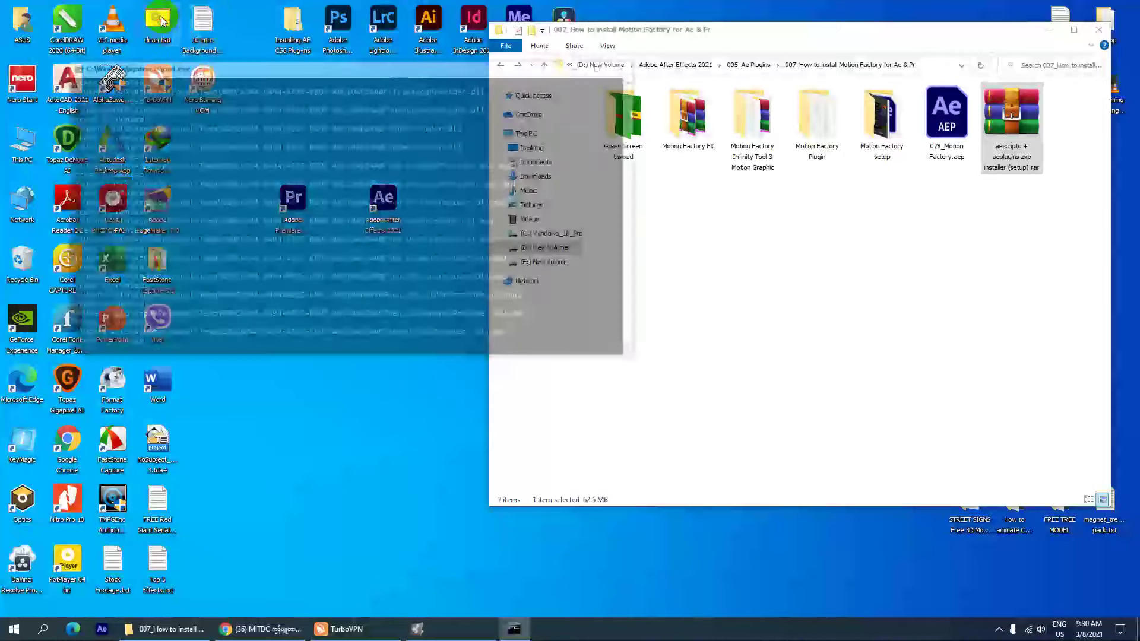
# Open the Motion Factory setup folder and select Motion-Factory-Setup.rar
pyautogui.click(994, 149)
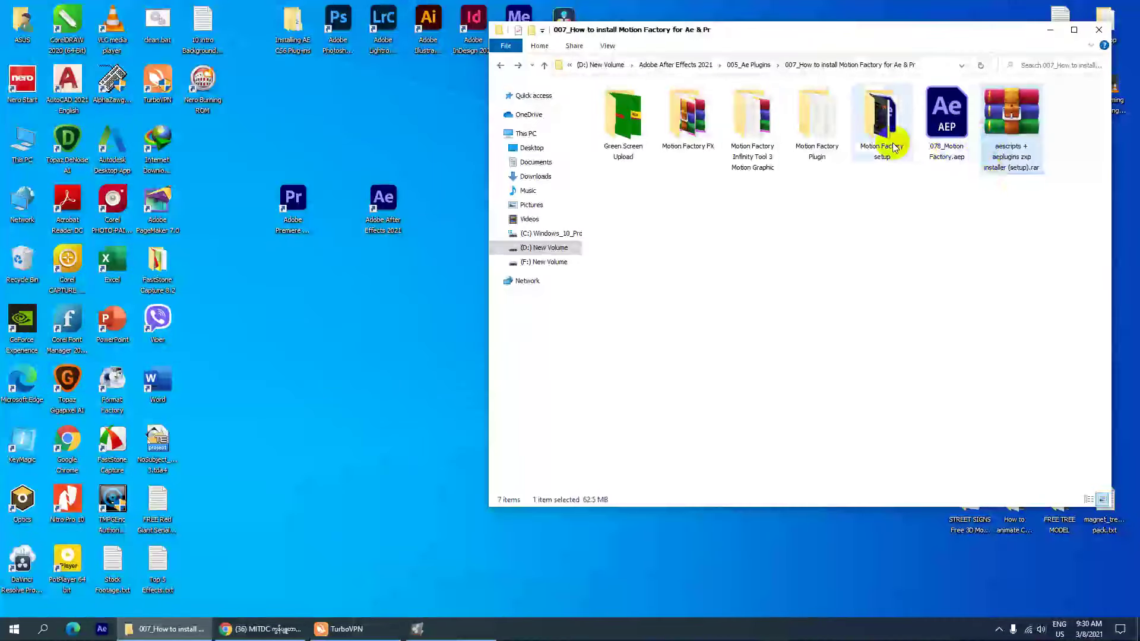
pyautogui.click(879, 171)
pyautogui.click(885, 122)
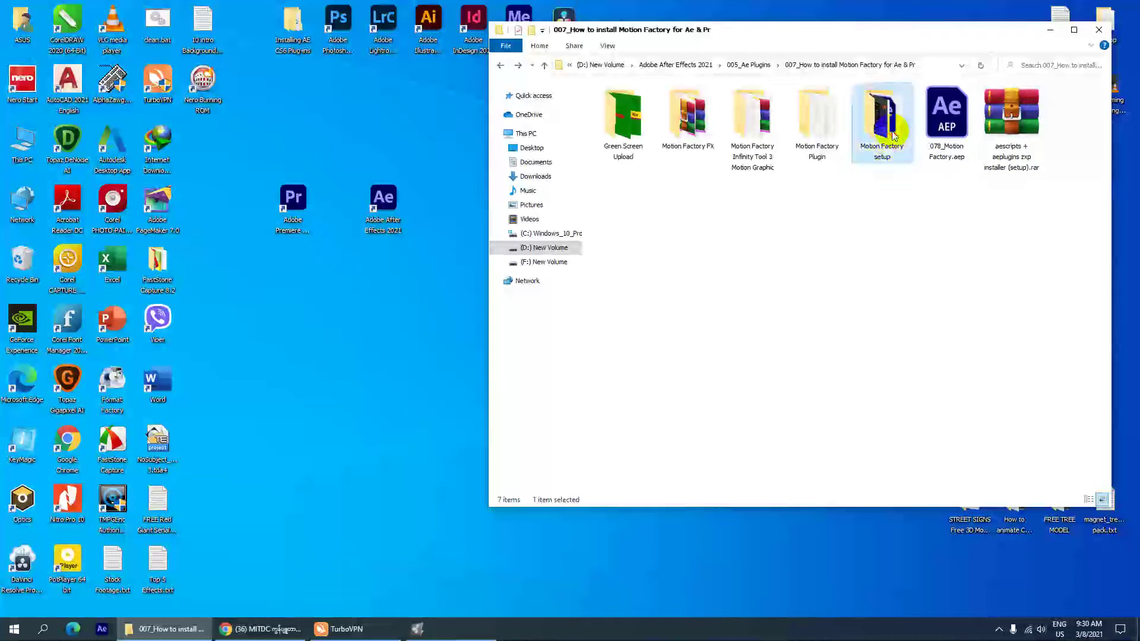
pyautogui.doubleClick(879, 130)
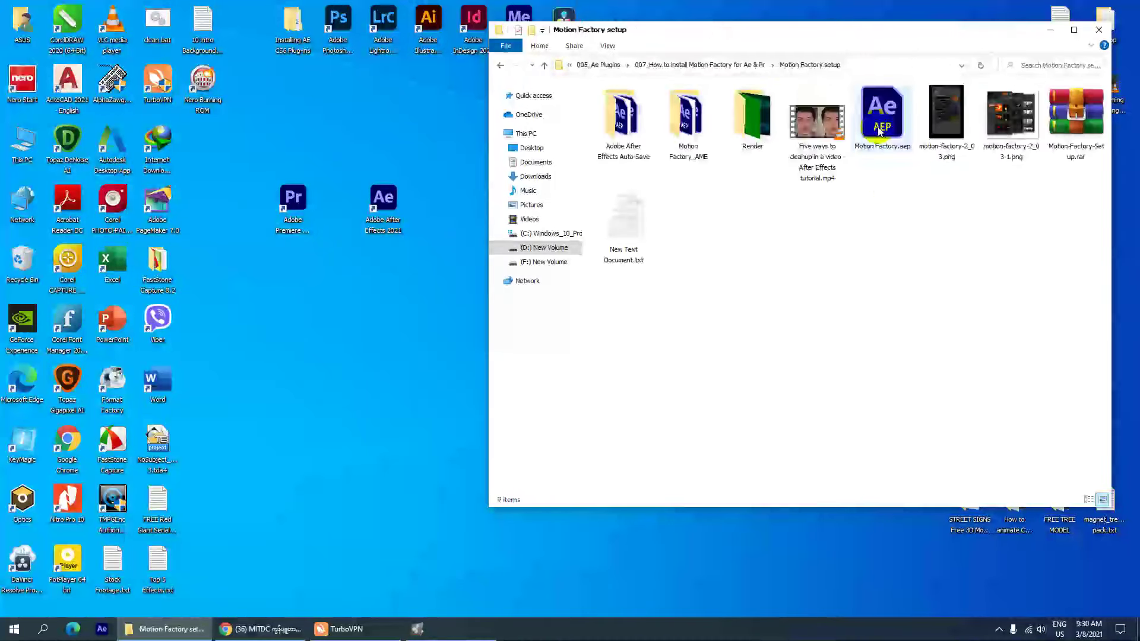
pyautogui.click(1075, 124)
# Extract Motion-Factory-Setup.rar to the Desktop using WinRAR's Extract files option
pyautogui.rightClick(1076, 123)
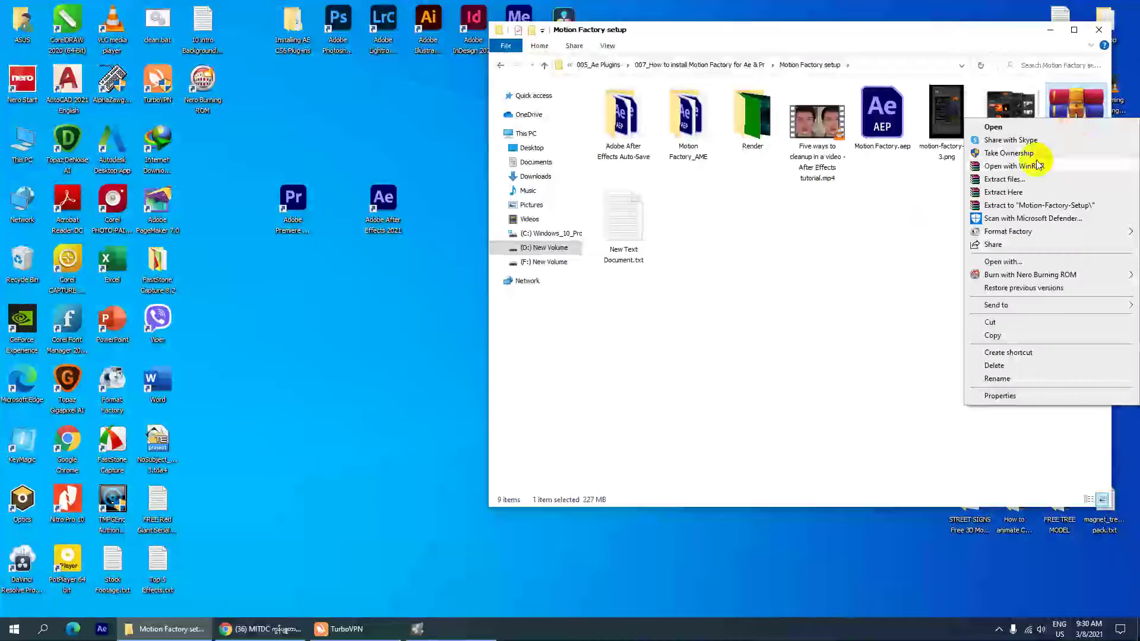
pyautogui.click(1019, 178)
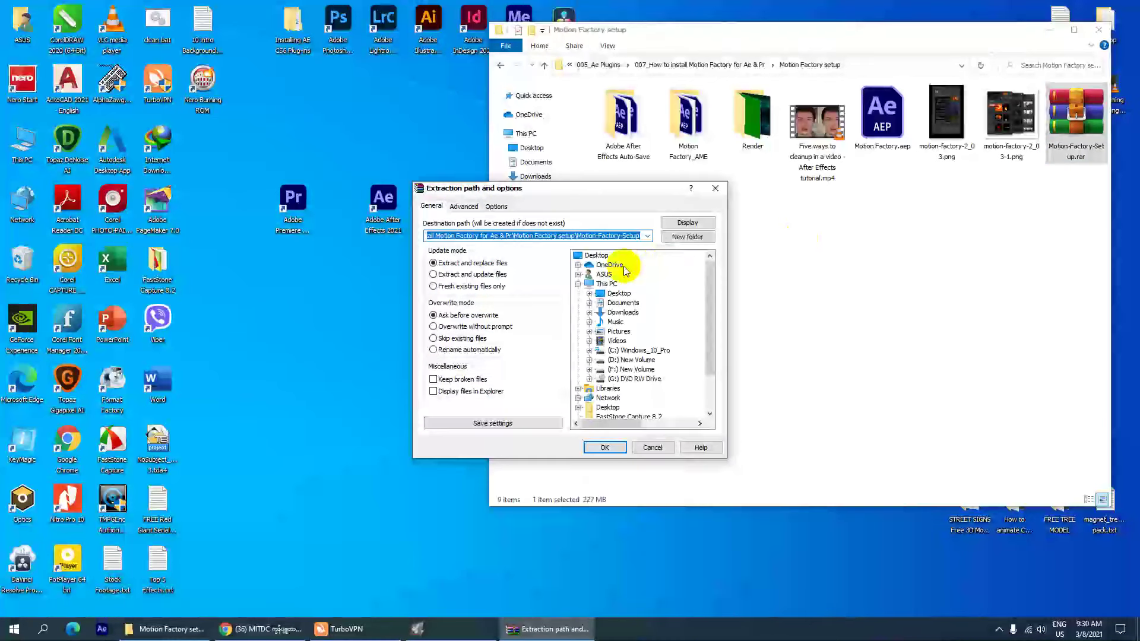
pyautogui.click(597, 255)
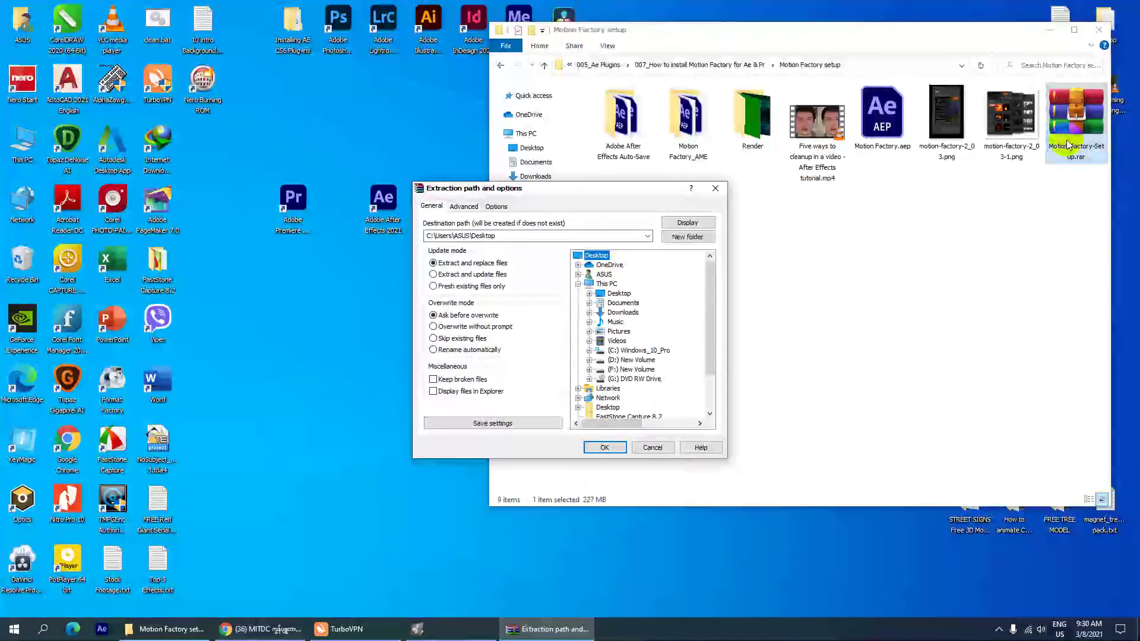
pyautogui.click(615, 448)
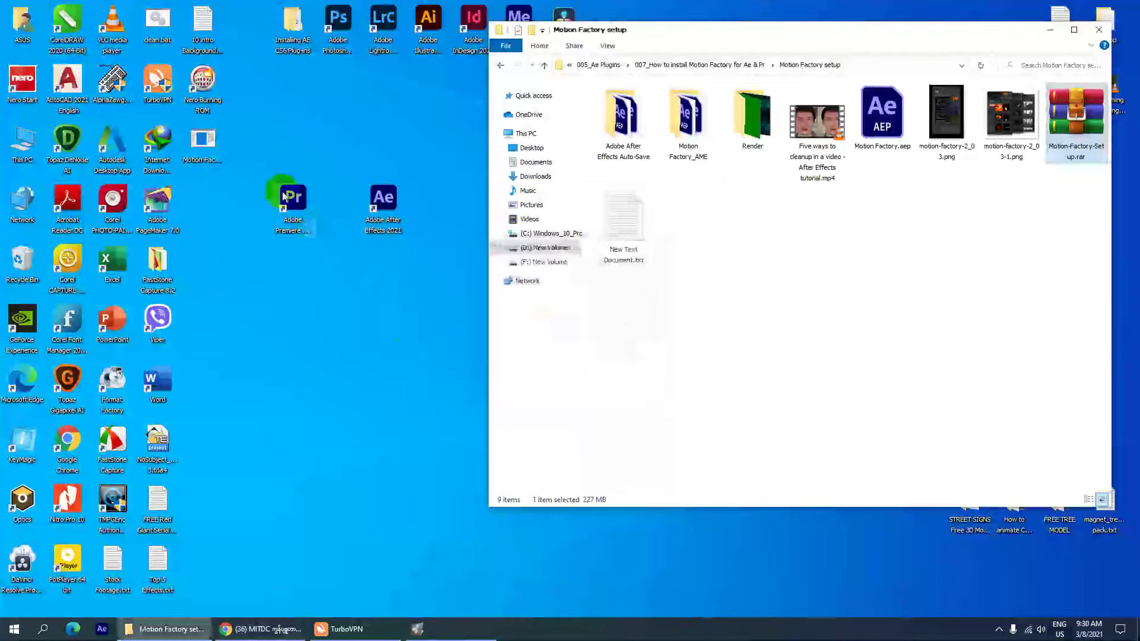
# Move the Motion-Factory-Setup.exe icon lower on the desktop, refresh, and bring up its launch options
pyautogui.click(207, 146)
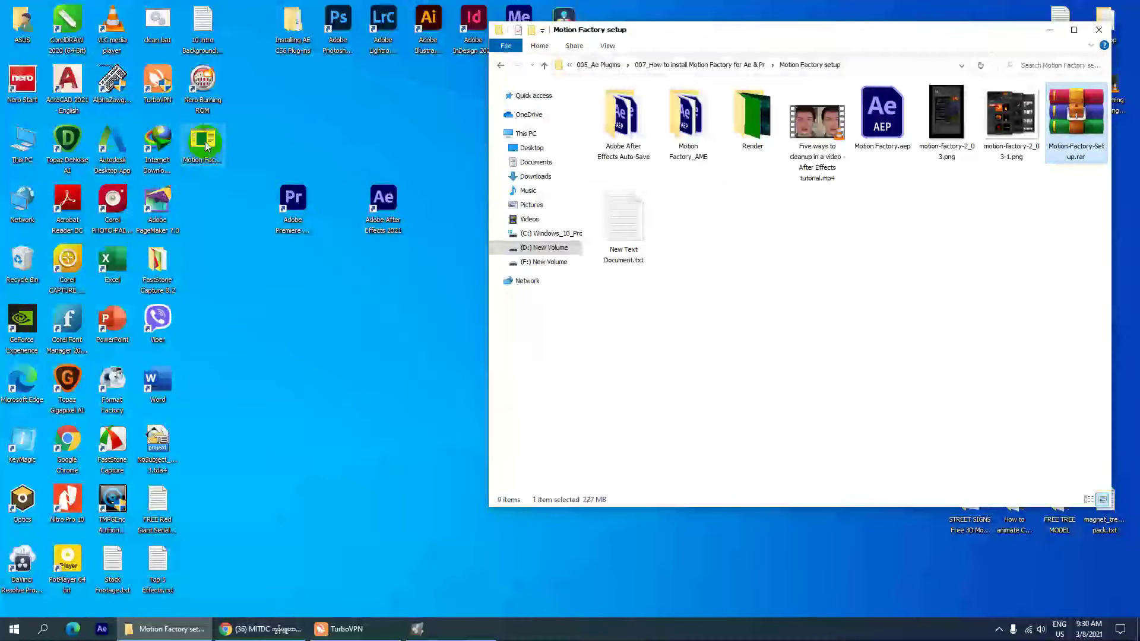
pyautogui.moveTo(207, 141); pyautogui.dragTo(299, 318)
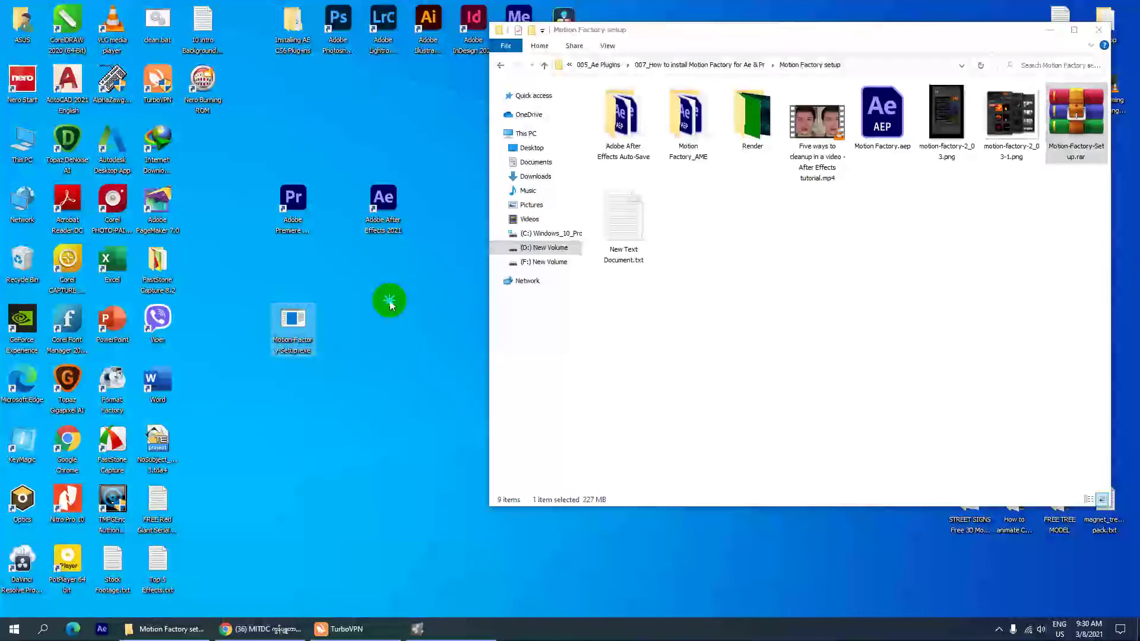
pyautogui.rightClick(408, 349)
pyautogui.click(418, 361)
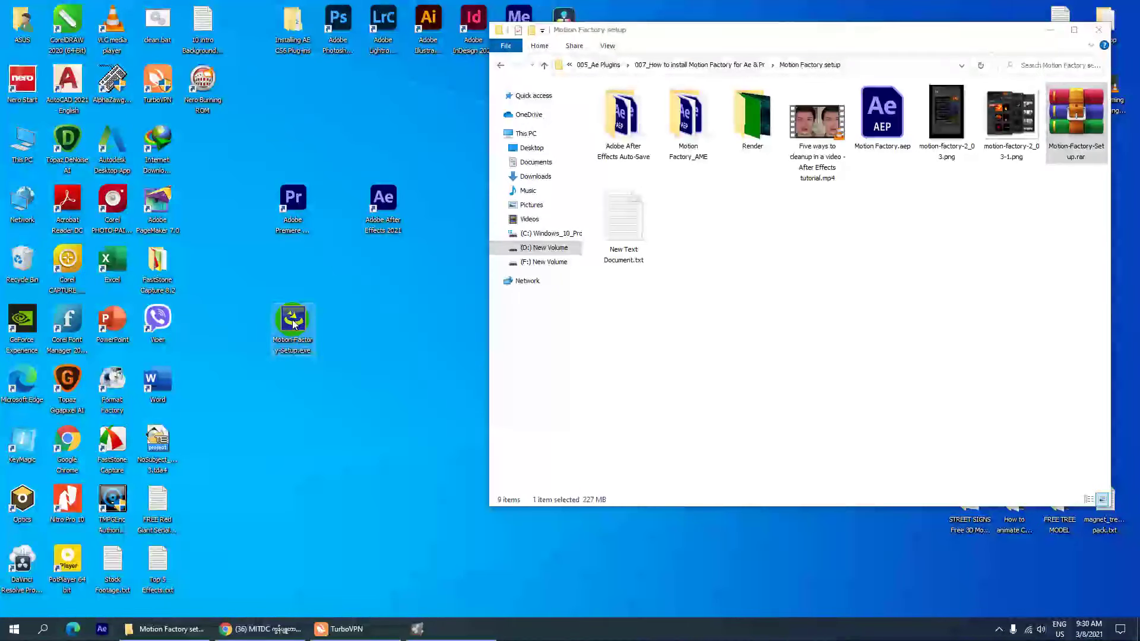
pyautogui.rightClick(293, 324)
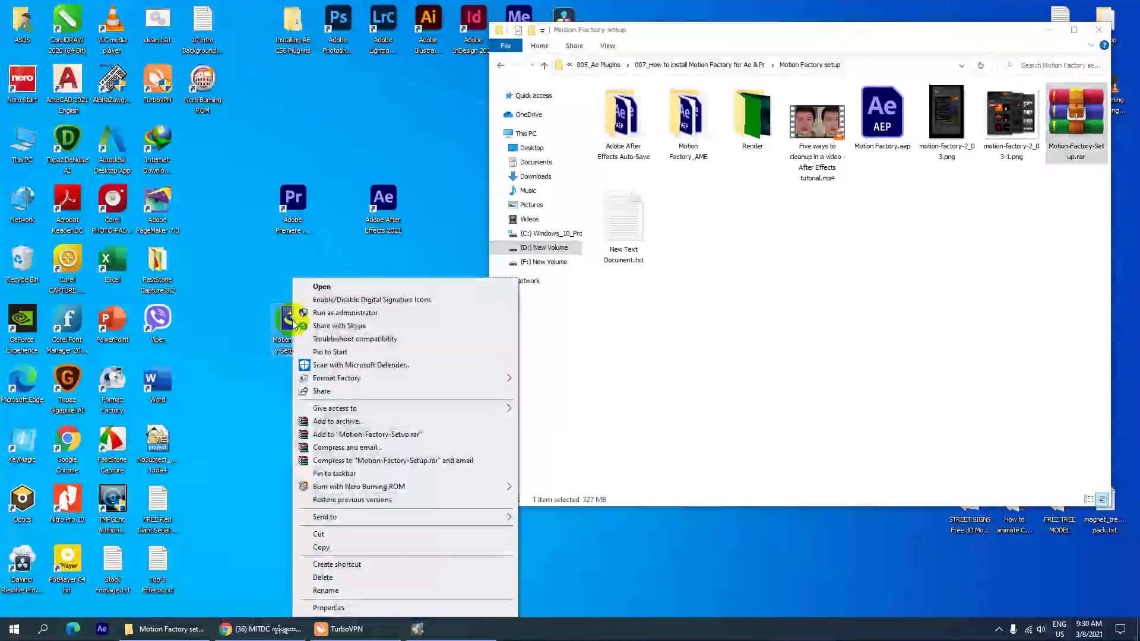
# Run the Motion Factory setup as administrator and complete the InstallShield Wizard through Next, Install, Finish
pyautogui.click(349, 314)
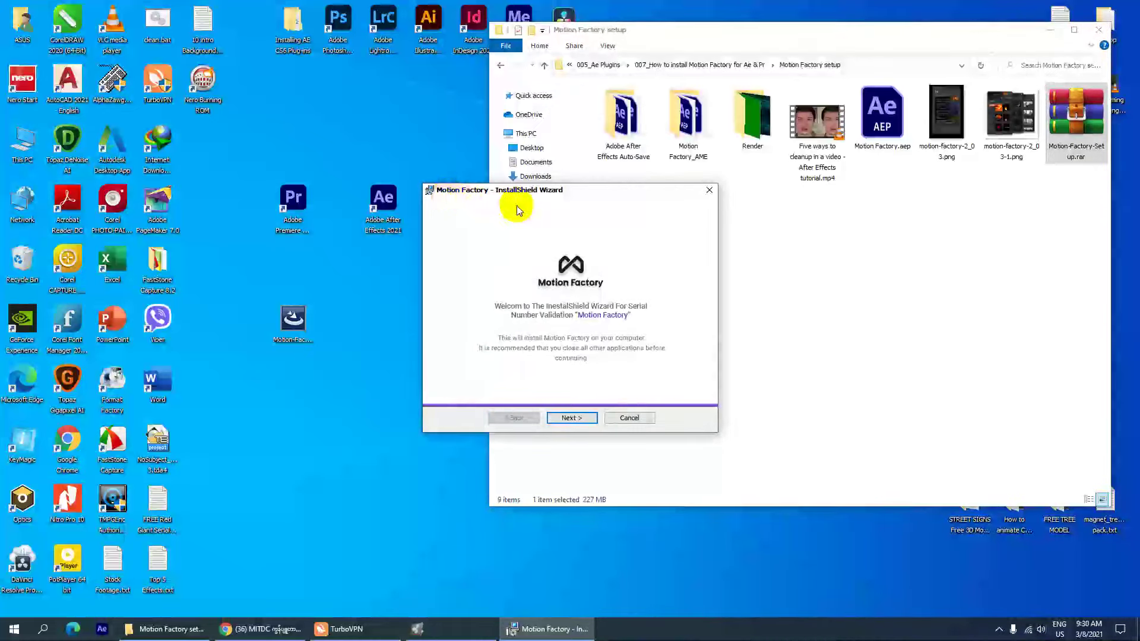
pyautogui.click(573, 418)
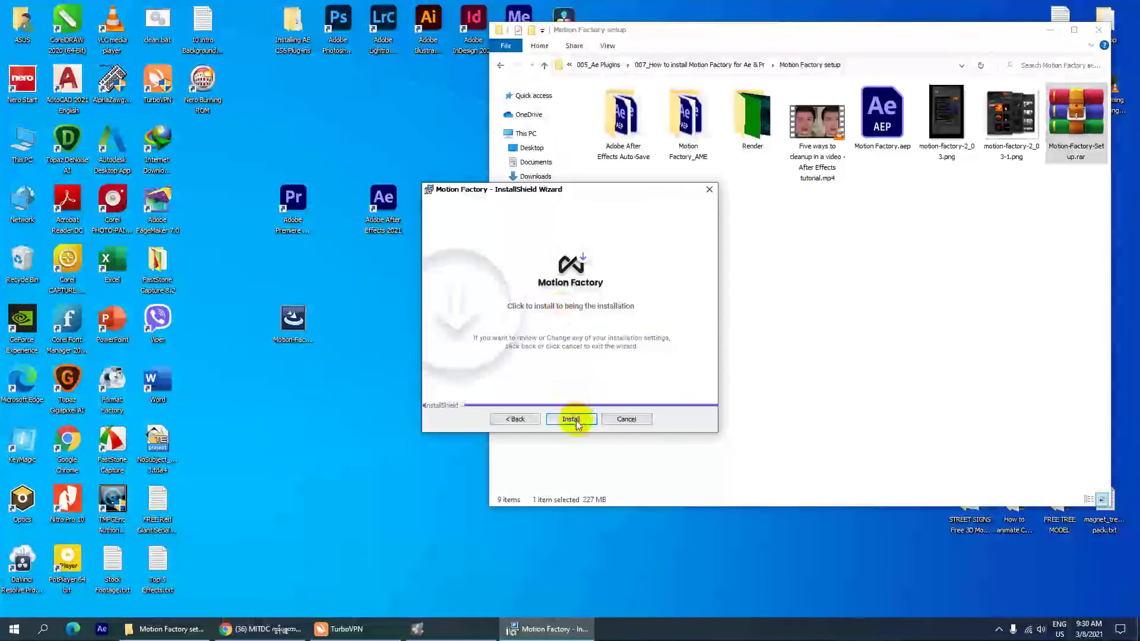
pyautogui.click(576, 421)
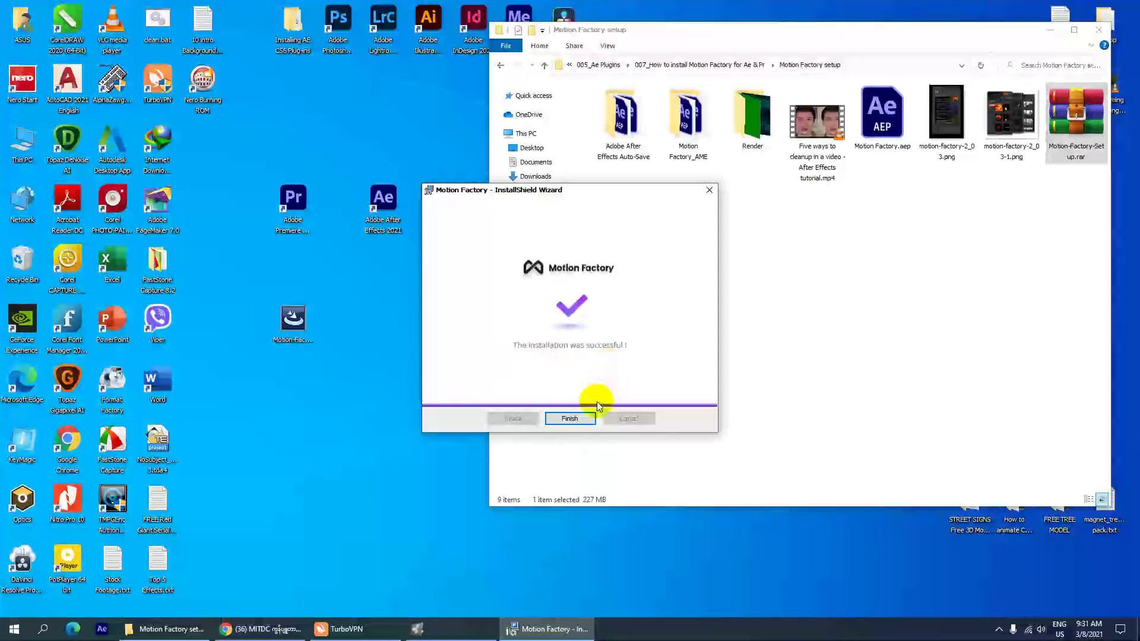
pyautogui.click(571, 418)
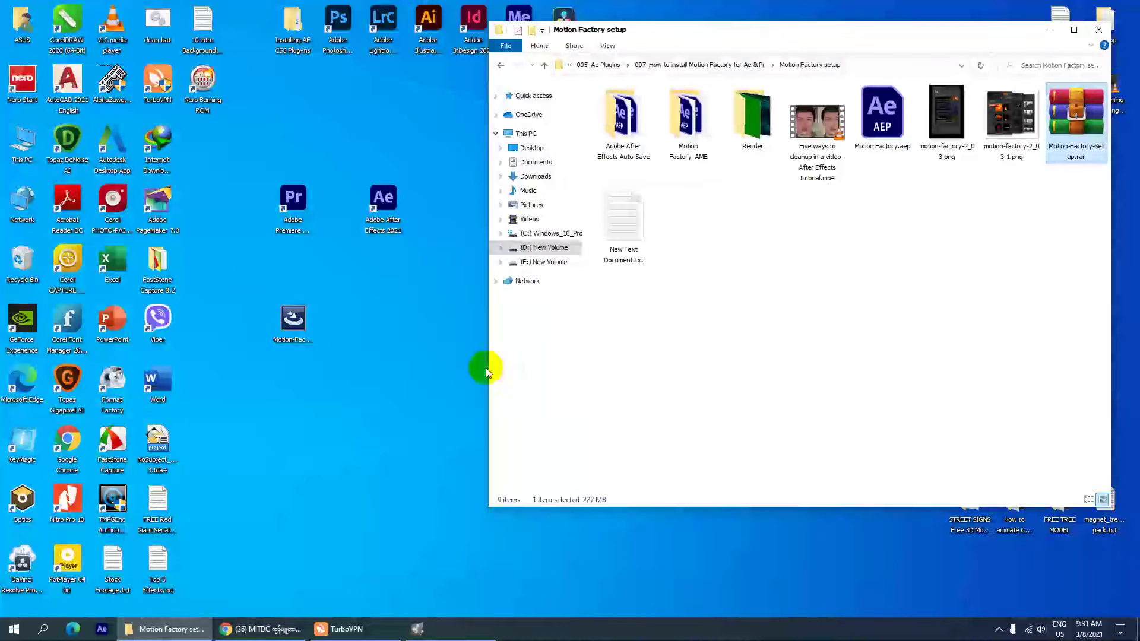
# Delete the Motion Factory setup program from the desktop and return to the parent folder
pyautogui.moveTo(294, 323); pyautogui.dragTo(293, 385)
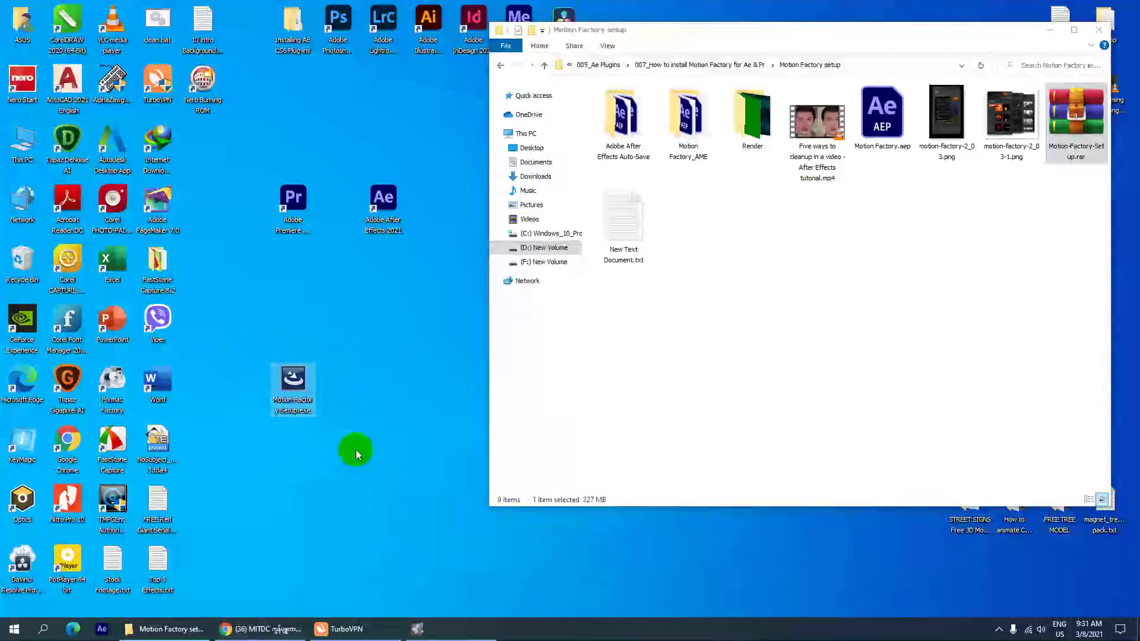
pyautogui.press('Delete')
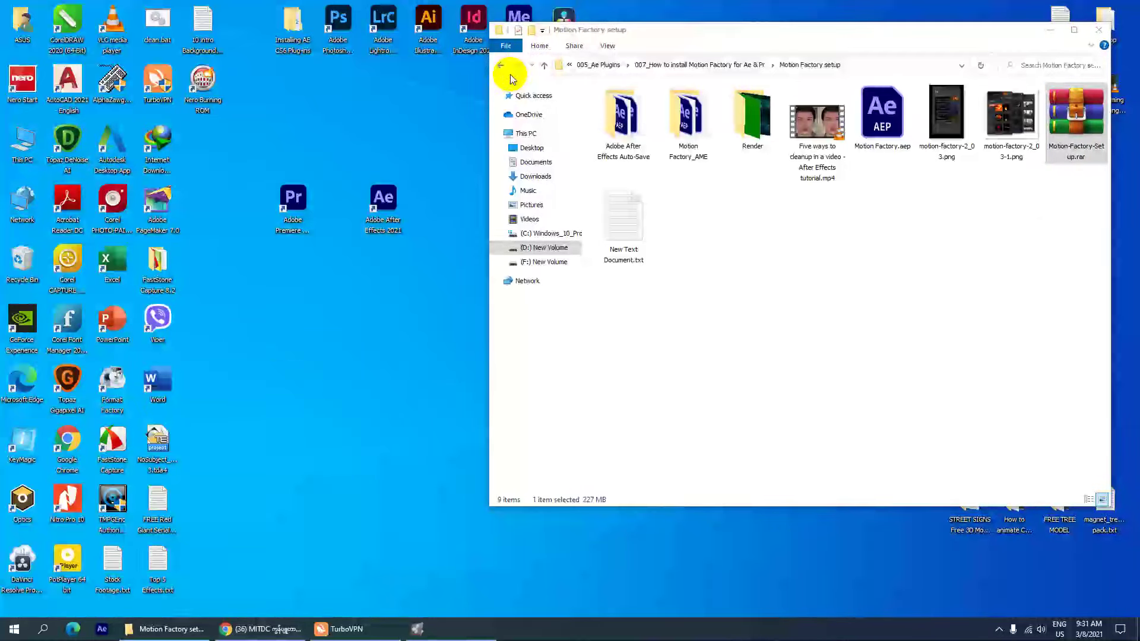
pyautogui.click(501, 66)
# Browse into the Motion Factory setup folder, back out, and reopen it
pyautogui.click(1012, 140)
pyautogui.doubleClick(881, 114)
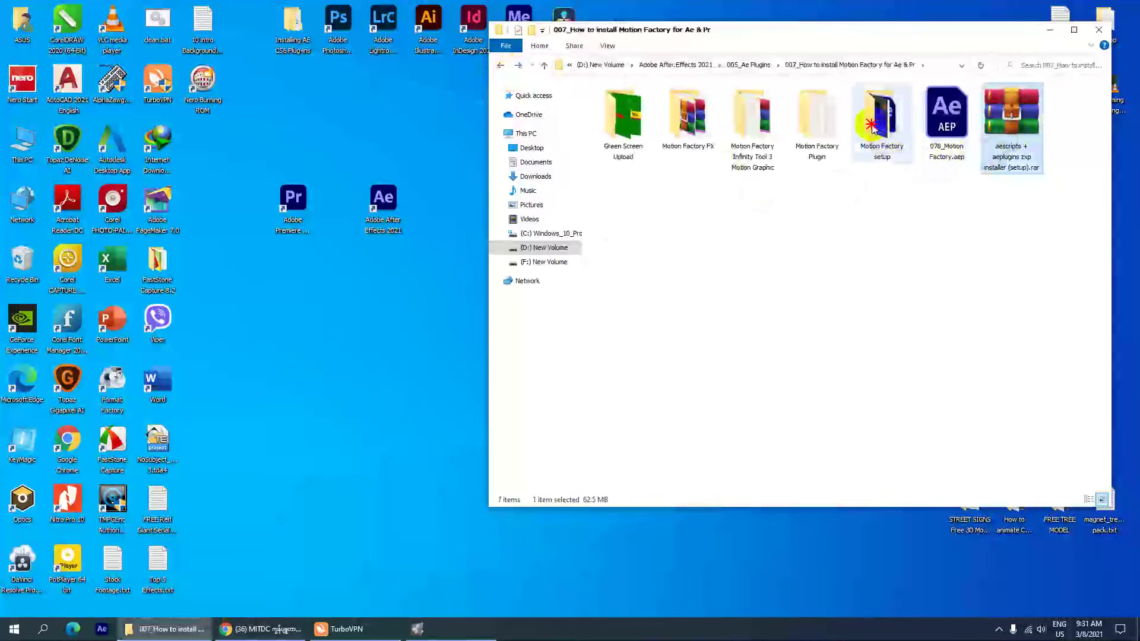
pyautogui.click(1101, 145)
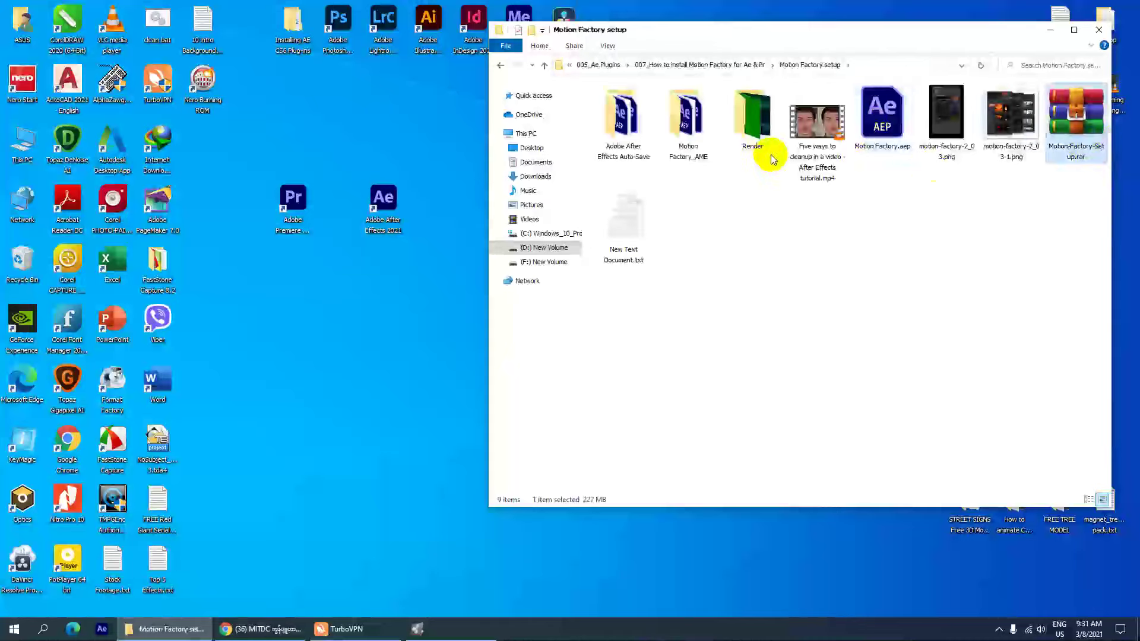
pyautogui.click(500, 65)
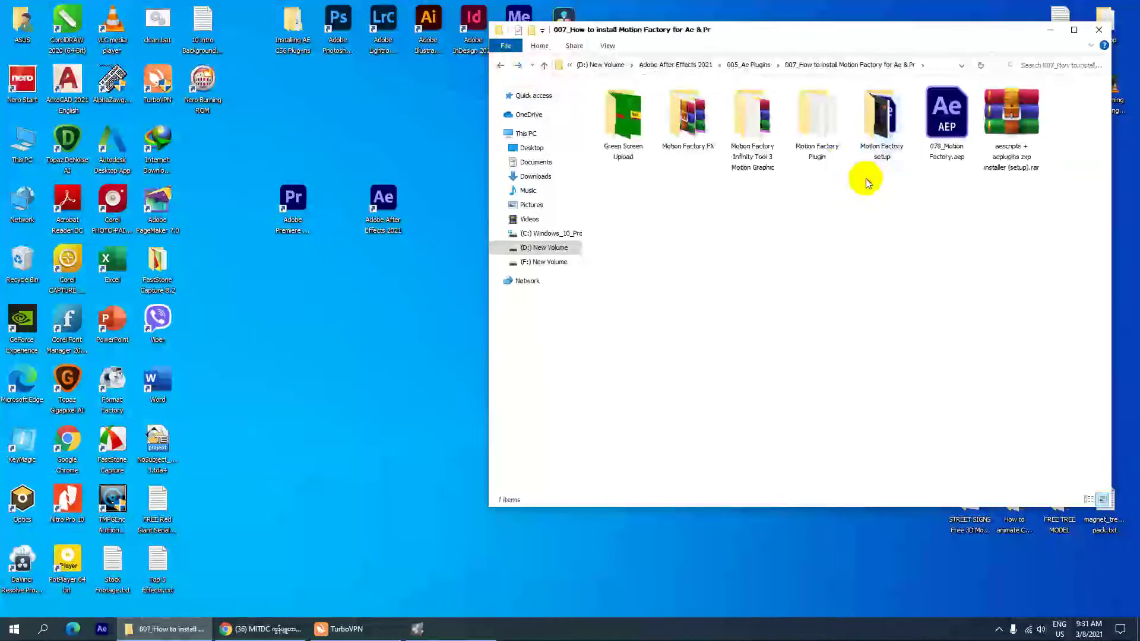
pyautogui.click(877, 135)
pyautogui.doubleClick(887, 127)
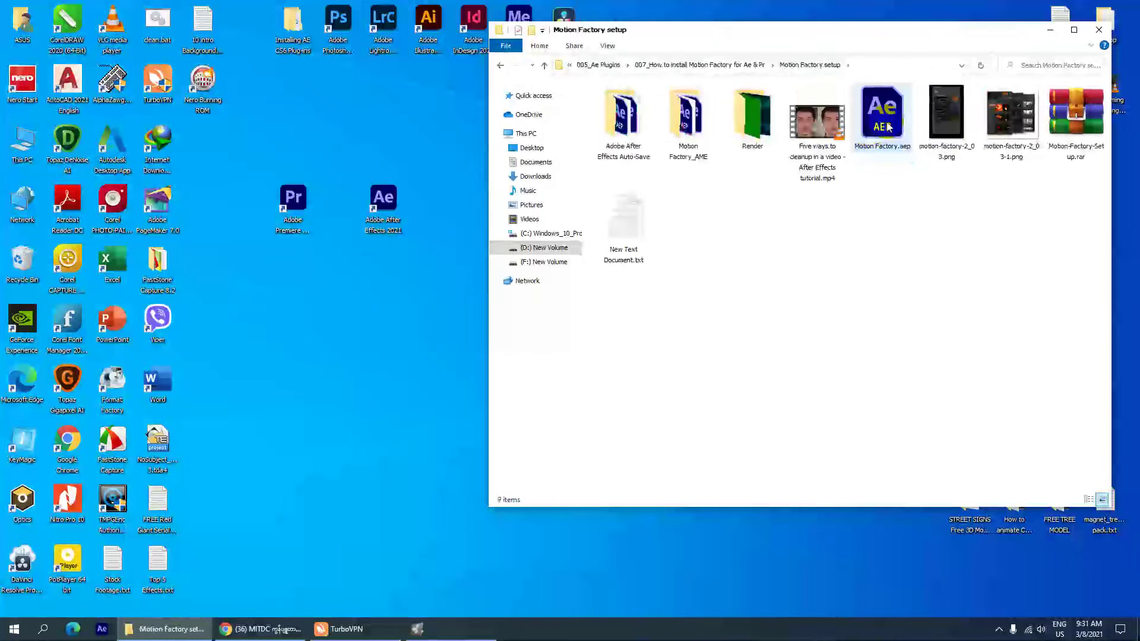
# Return to the 007_How to install Motion Factory for Ae & Pr folder and select 078_Motion Factory.aep
pyautogui.click(500, 65)
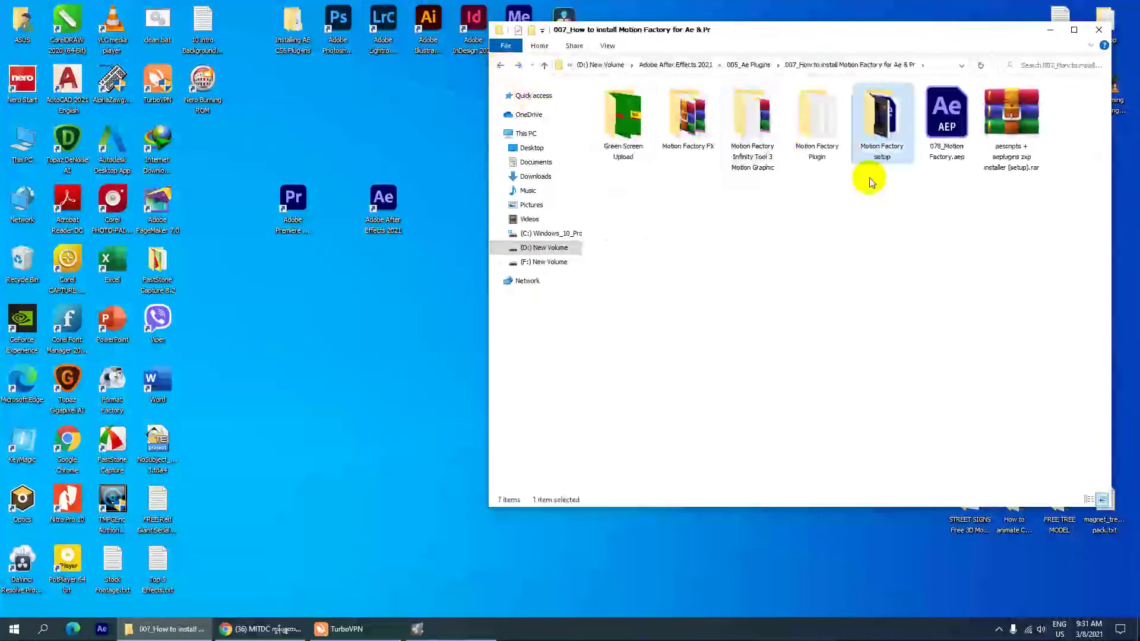
pyautogui.click(899, 148)
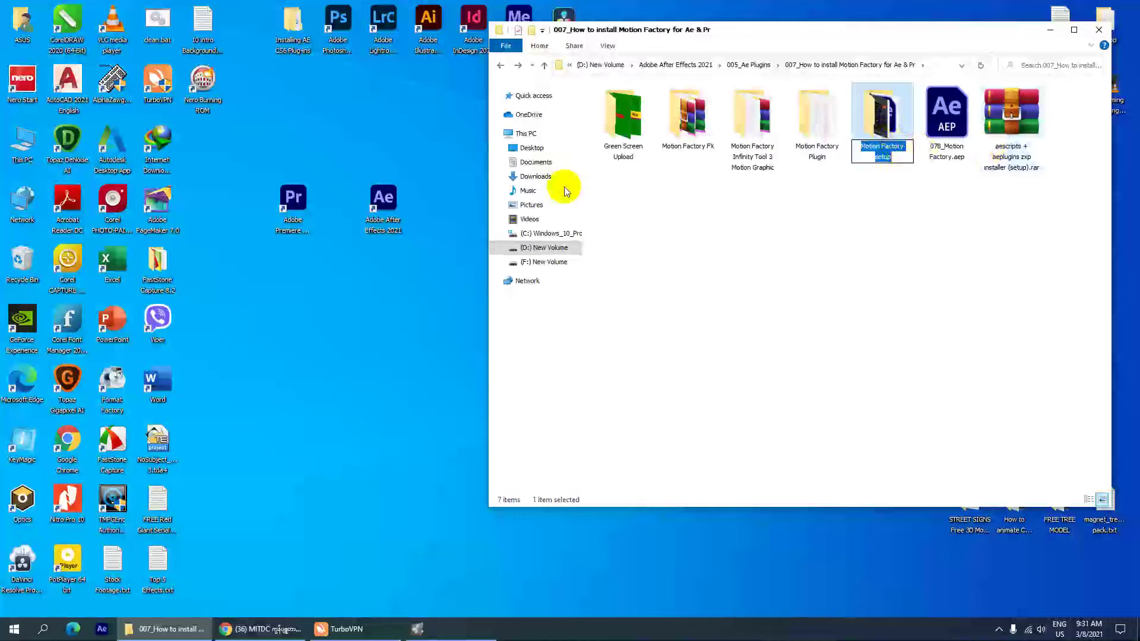
pyautogui.click(813, 258)
pyautogui.moveTo(824, 184); pyautogui.dragTo(791, 179)
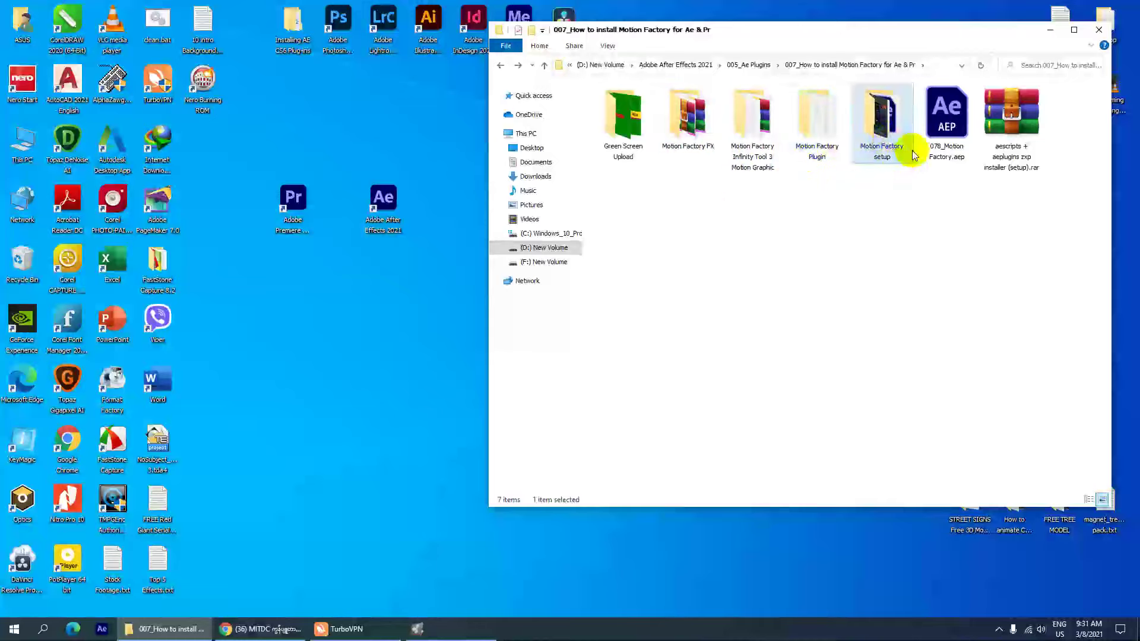
pyautogui.click(945, 132)
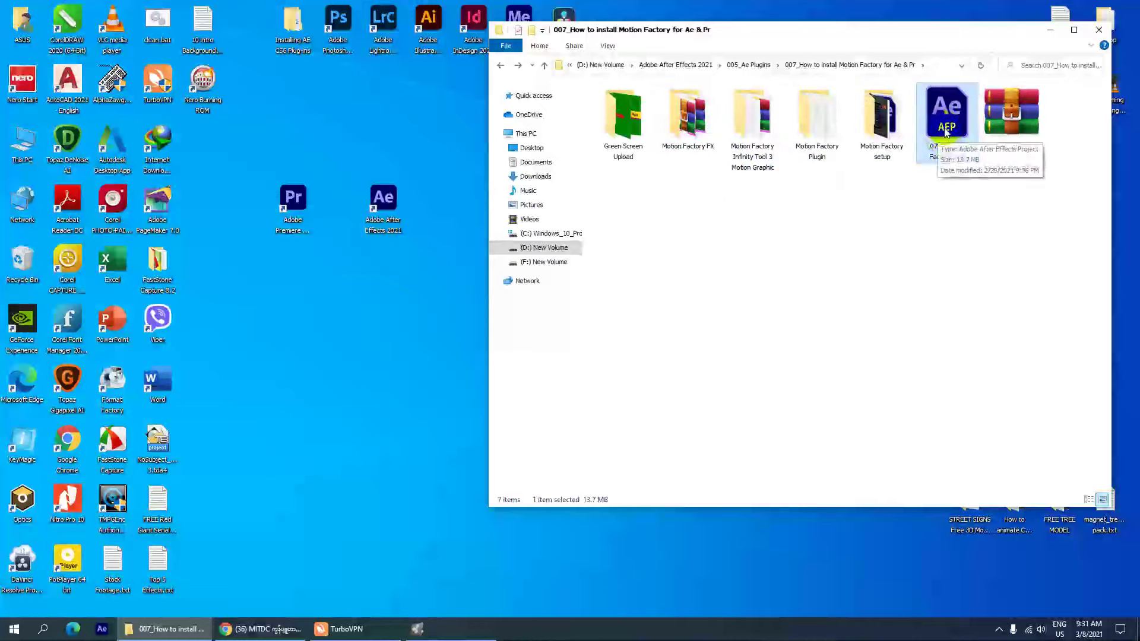
# Check the FX, Infinity Tool 3 and Plugin folders, then open Motion Factory Plugin
pyautogui.click(686, 131)
pyautogui.click(750, 122)
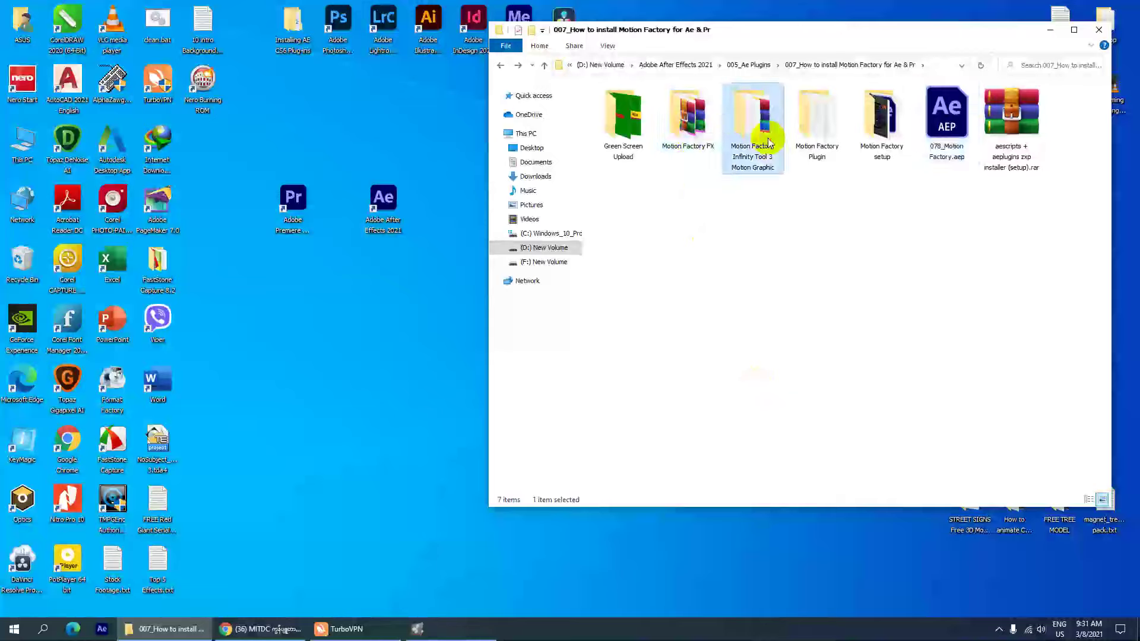
pyautogui.click(715, 127)
pyautogui.click(749, 126)
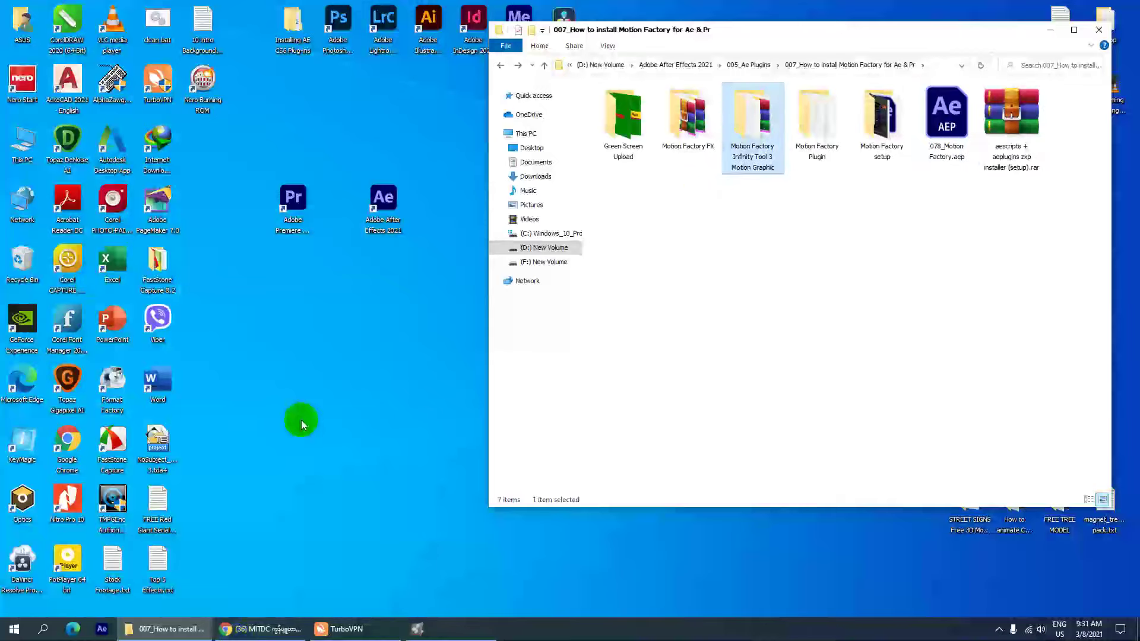
pyautogui.click(825, 118)
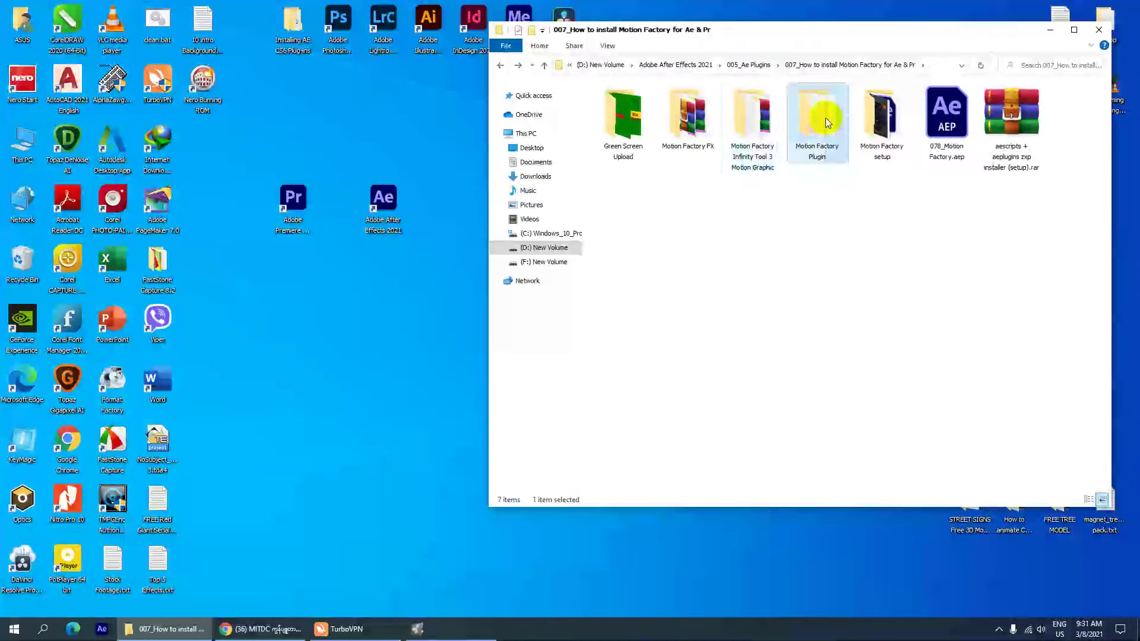
pyautogui.click(762, 127)
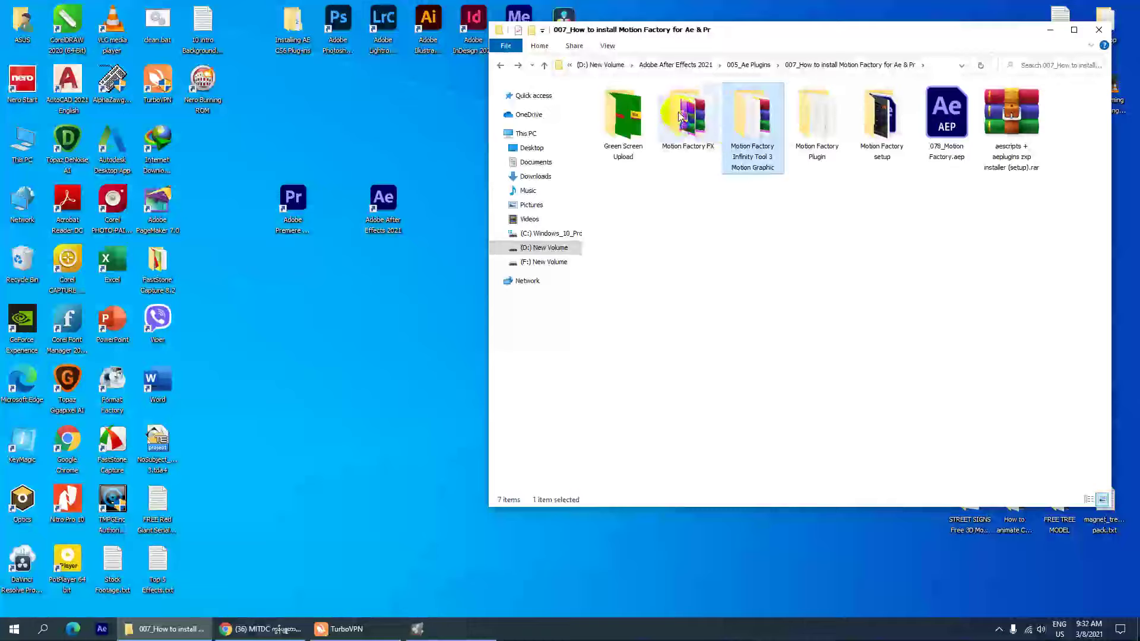
pyautogui.moveTo(826, 175); pyautogui.dragTo(680, 130)
pyautogui.click(813, 241)
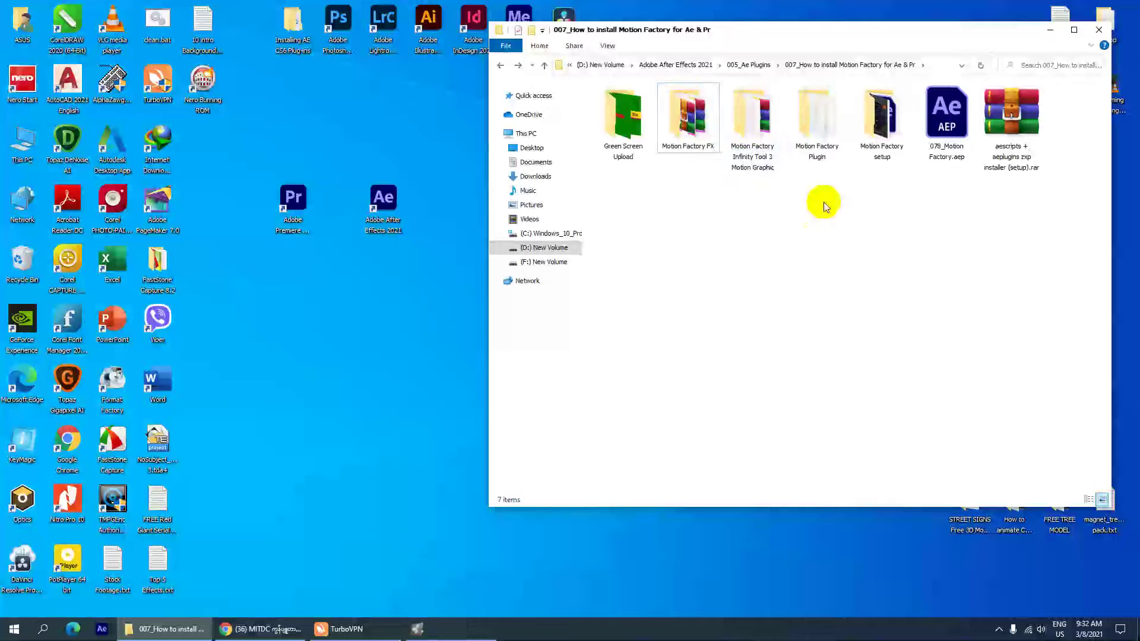
pyautogui.doubleClick(818, 126)
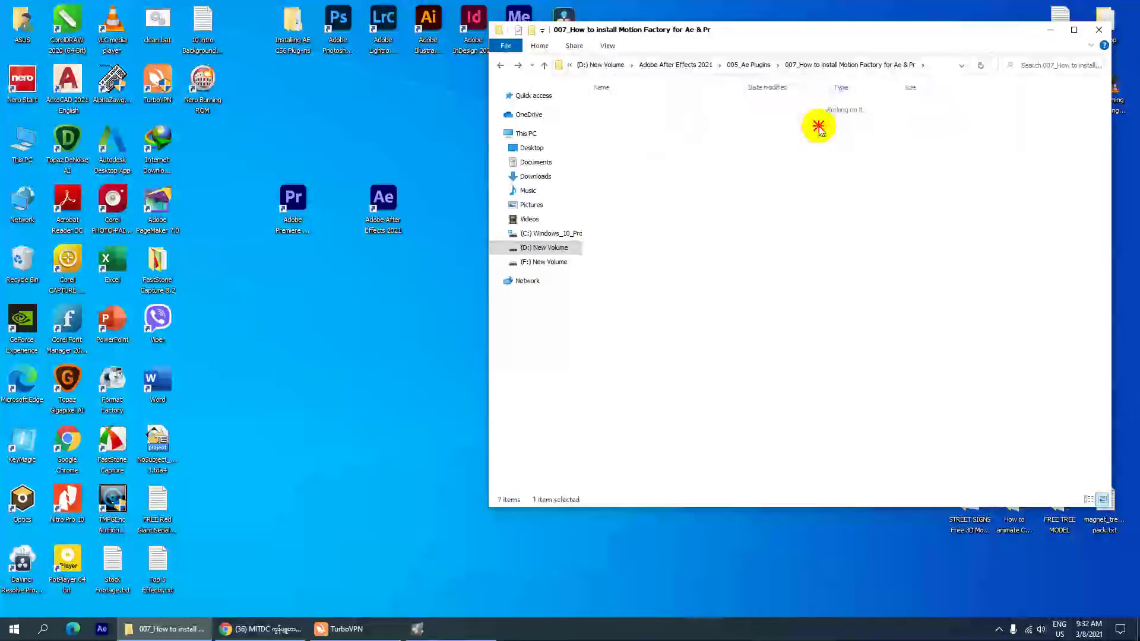
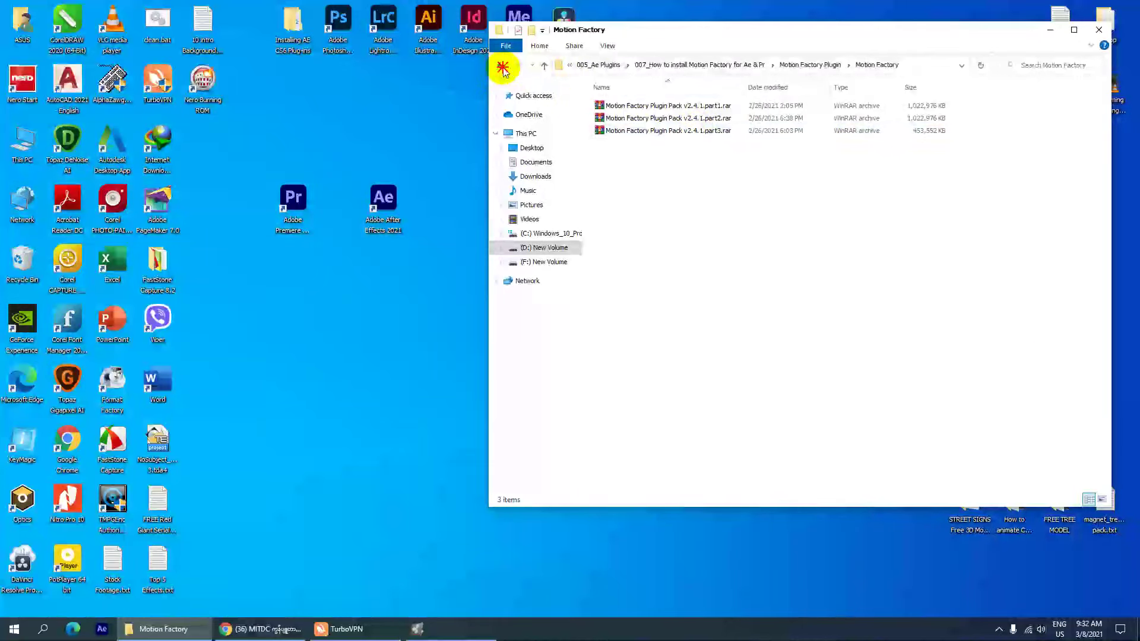
# Browse back to the tutorial folder and peek into Motion Factory Infinity Tool 3 Motion Graphic
pyautogui.click(501, 68)
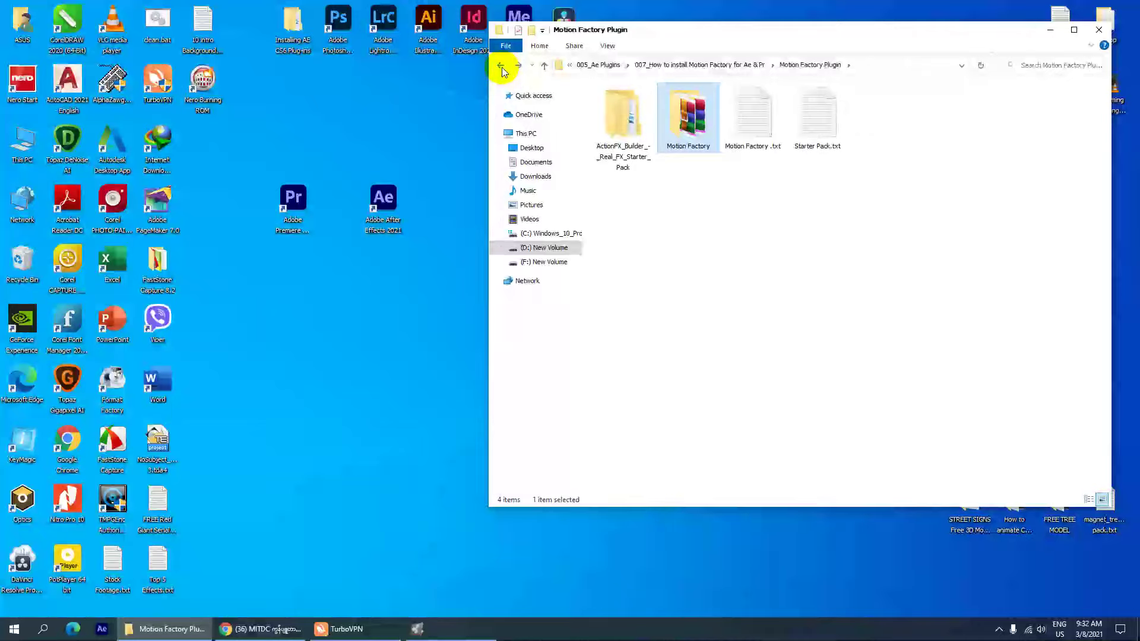
pyautogui.click(501, 69)
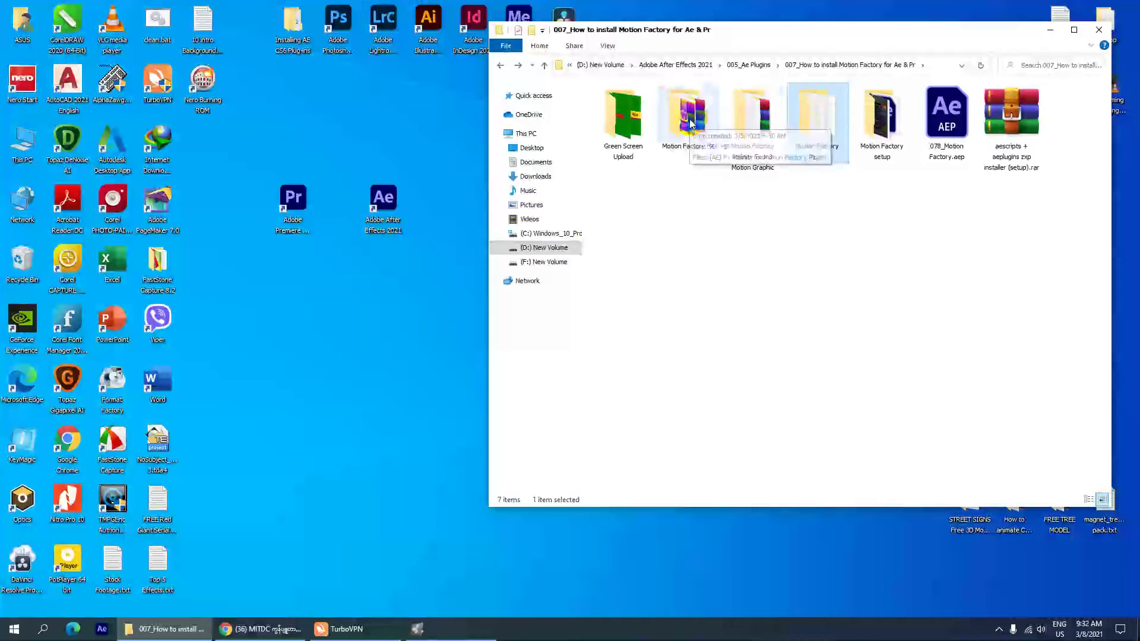
pyautogui.moveTo(690, 123); pyautogui.dragTo(702, 176)
pyautogui.click(750, 137)
pyautogui.doubleClick(751, 137)
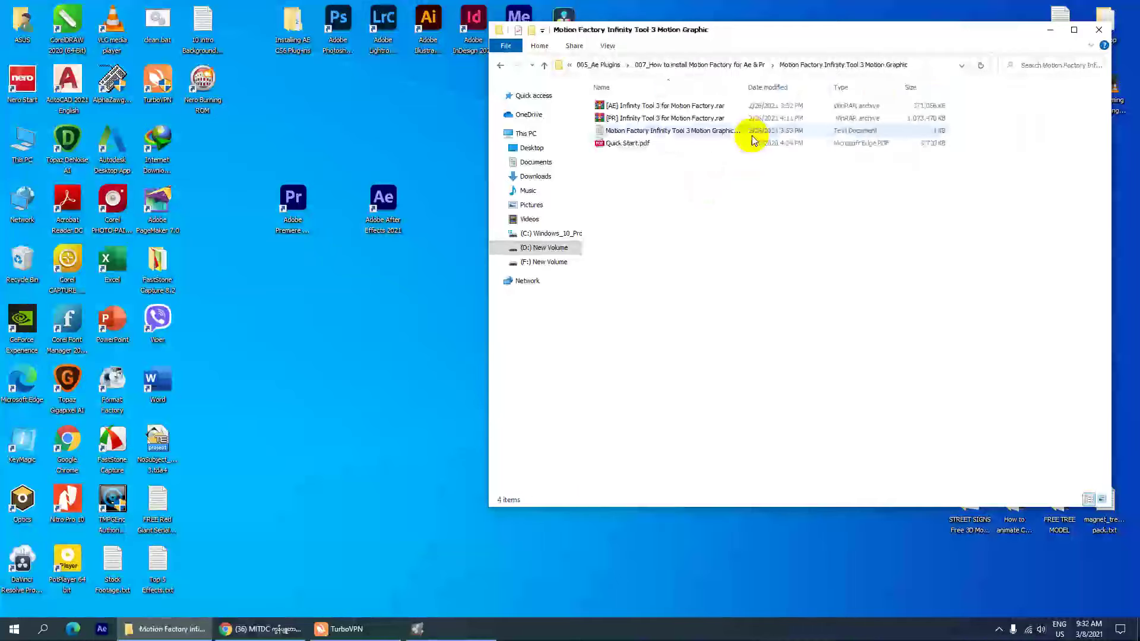
# Check the Motion Factory FX and Plugin folders, ending inside Motion Factory FX
pyautogui.click(500, 66)
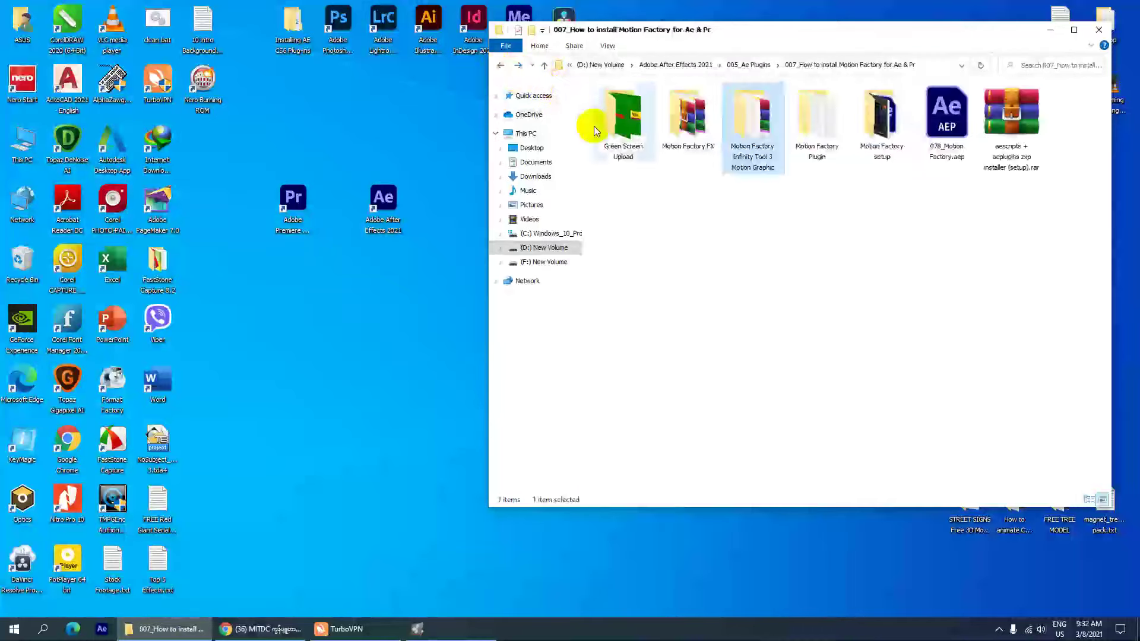
pyautogui.doubleClick(687, 113)
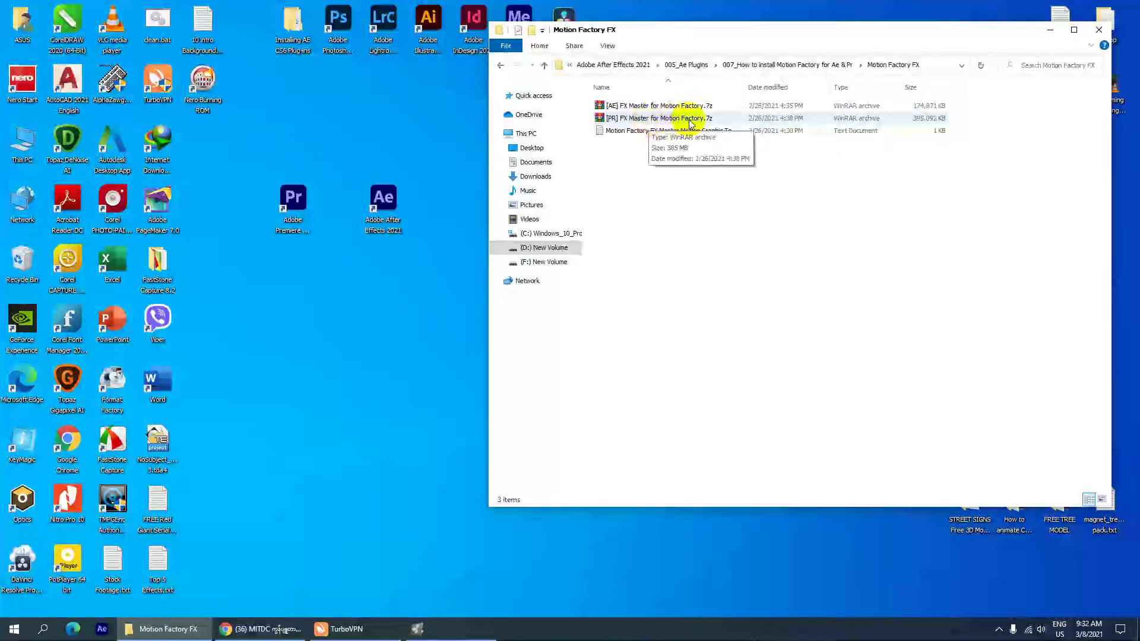
pyautogui.click(502, 66)
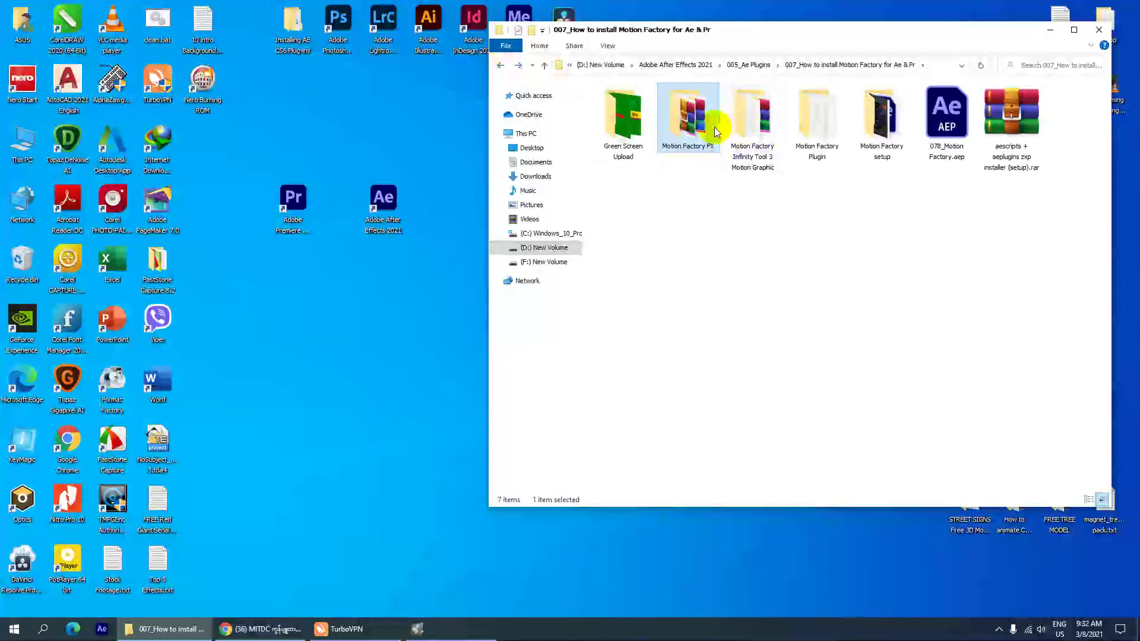
pyautogui.doubleClick(810, 119)
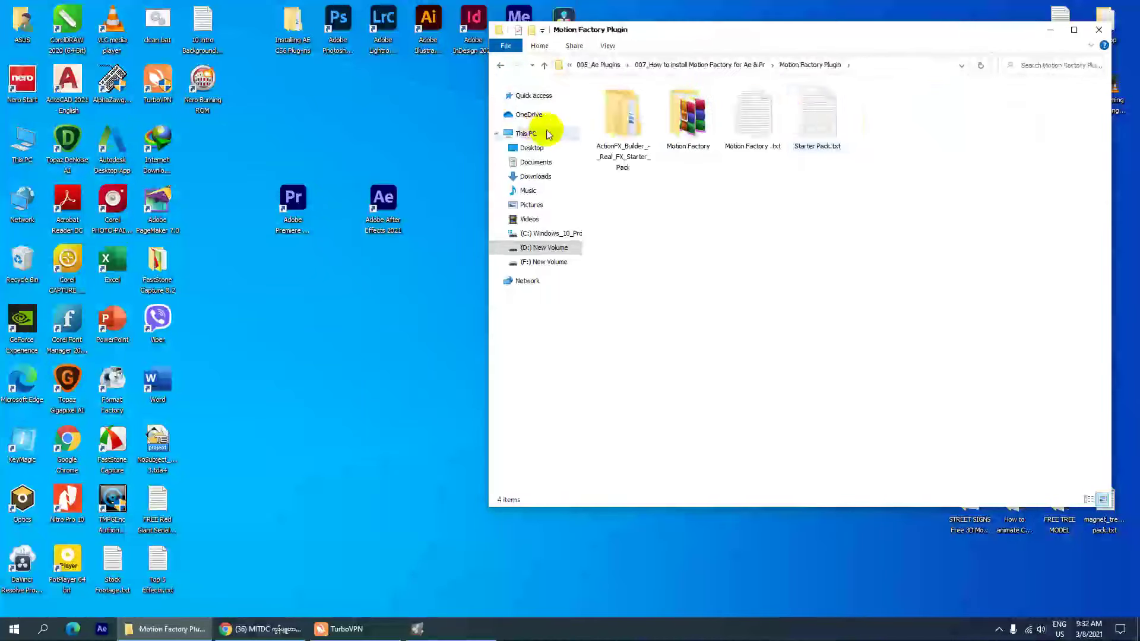
pyautogui.click(501, 65)
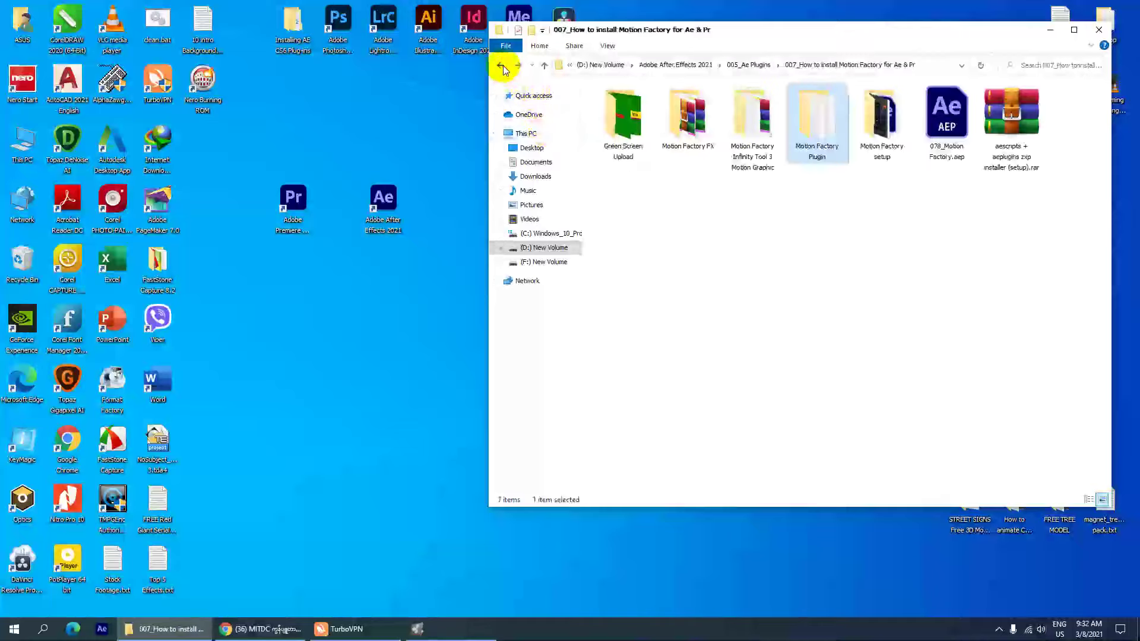
pyautogui.doubleClick(688, 116)
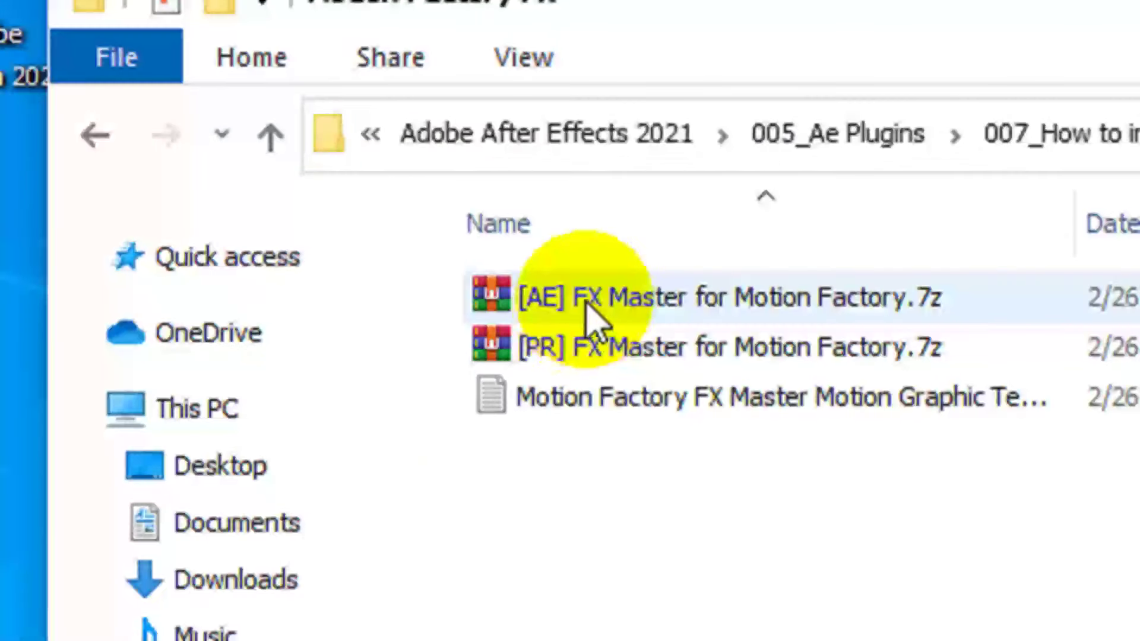
# Extract both [AE] and [PR] FX Master .7z archives with WinRAR to the default path
pyautogui.click(588, 309)
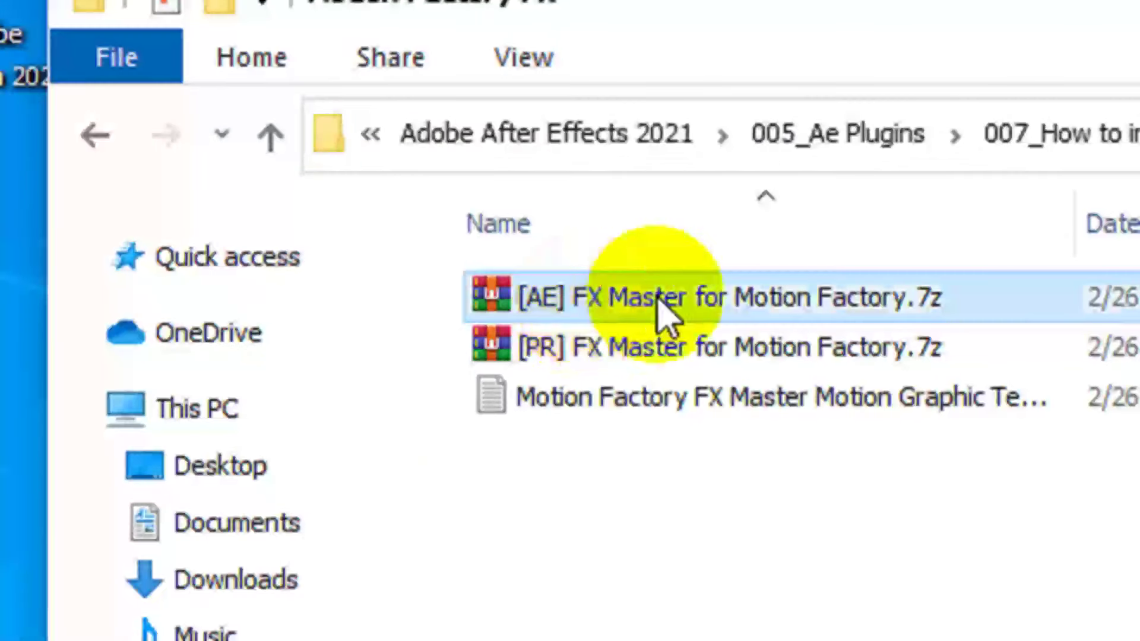
pyautogui.click(559, 351)
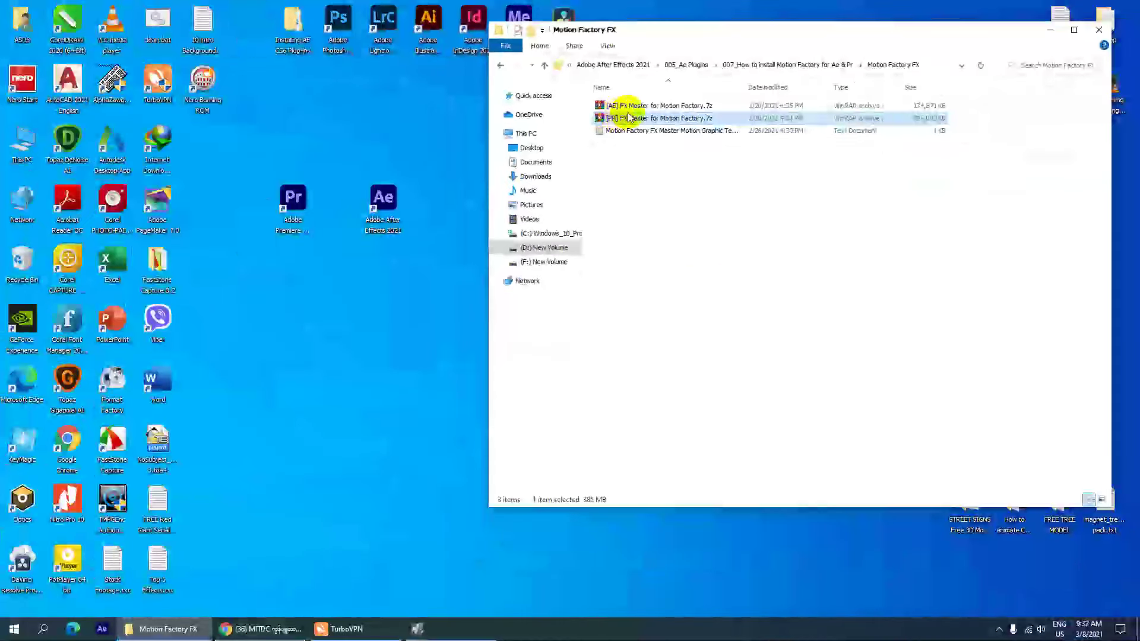
pyautogui.keyDown('ctrl'); pyautogui.click(593, 108); pyautogui.keyUp('ctrl')
pyautogui.keyDown('ctrl'); pyautogui.click(615, 120); pyautogui.keyUp('ctrl')
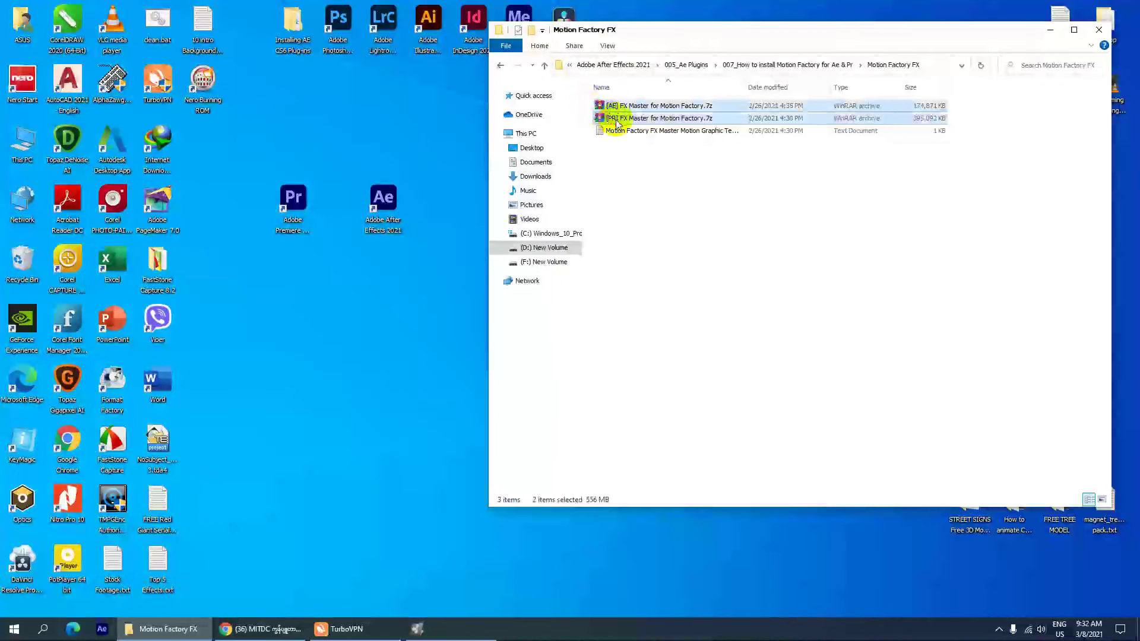
pyautogui.rightClick(612, 111)
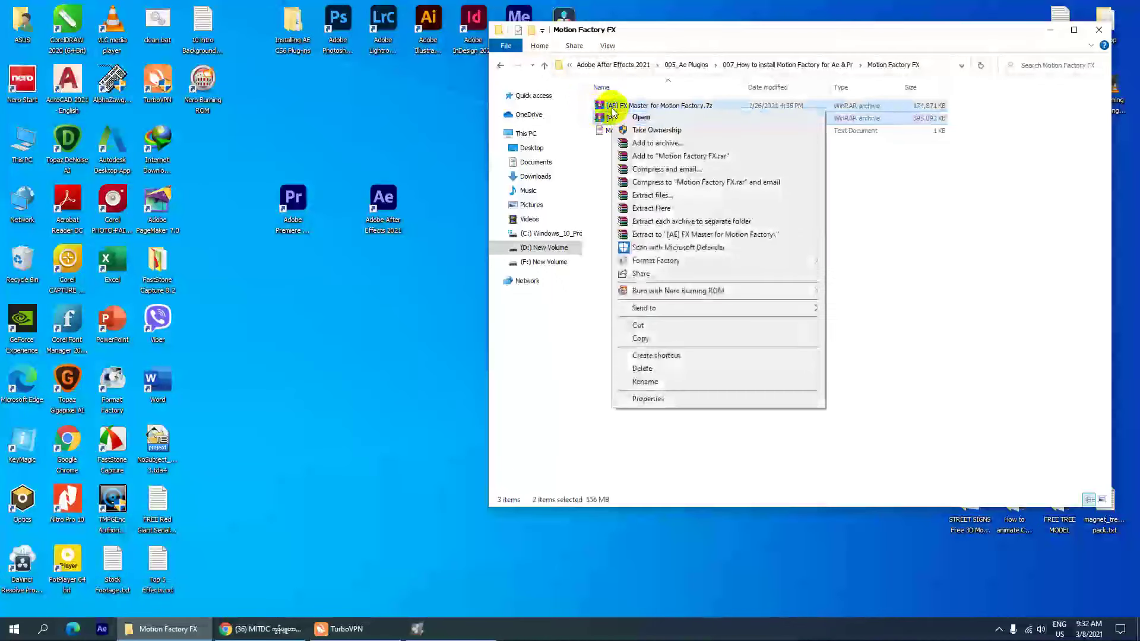
pyautogui.click(667, 196)
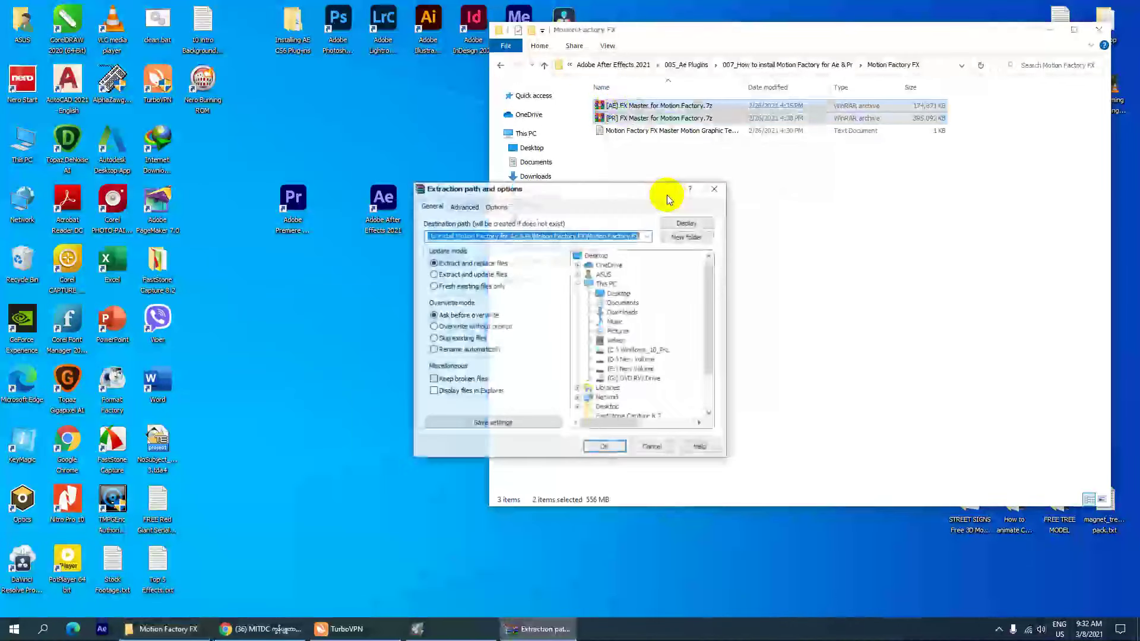
pyautogui.click(617, 454)
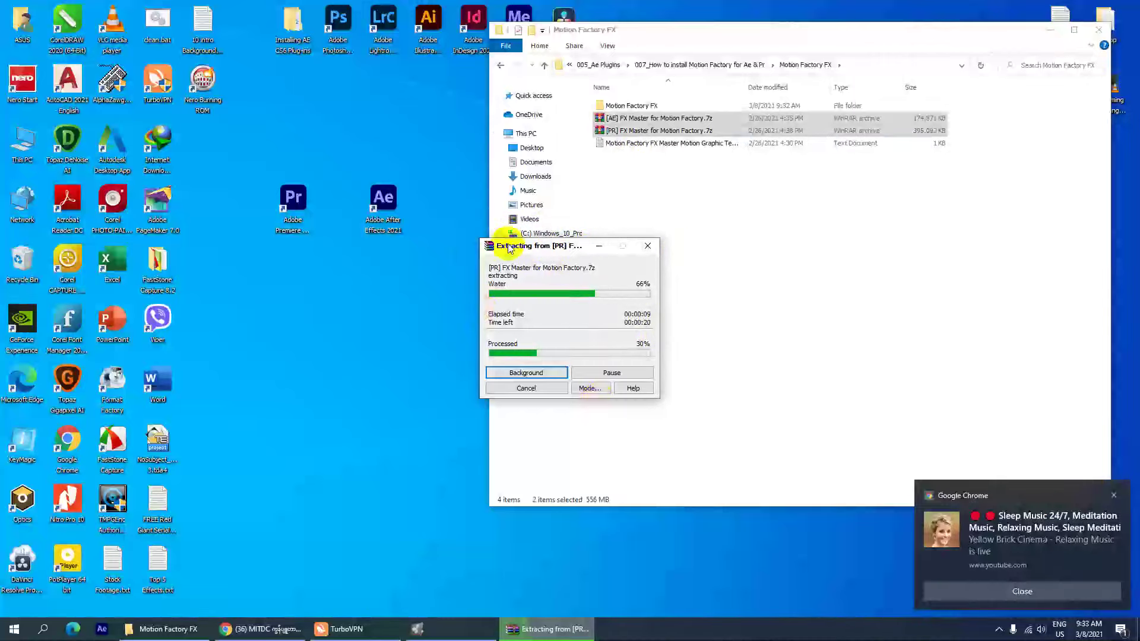
# Dismiss the Chrome notification while the FX Master extraction completes
pyautogui.click(1036, 591)
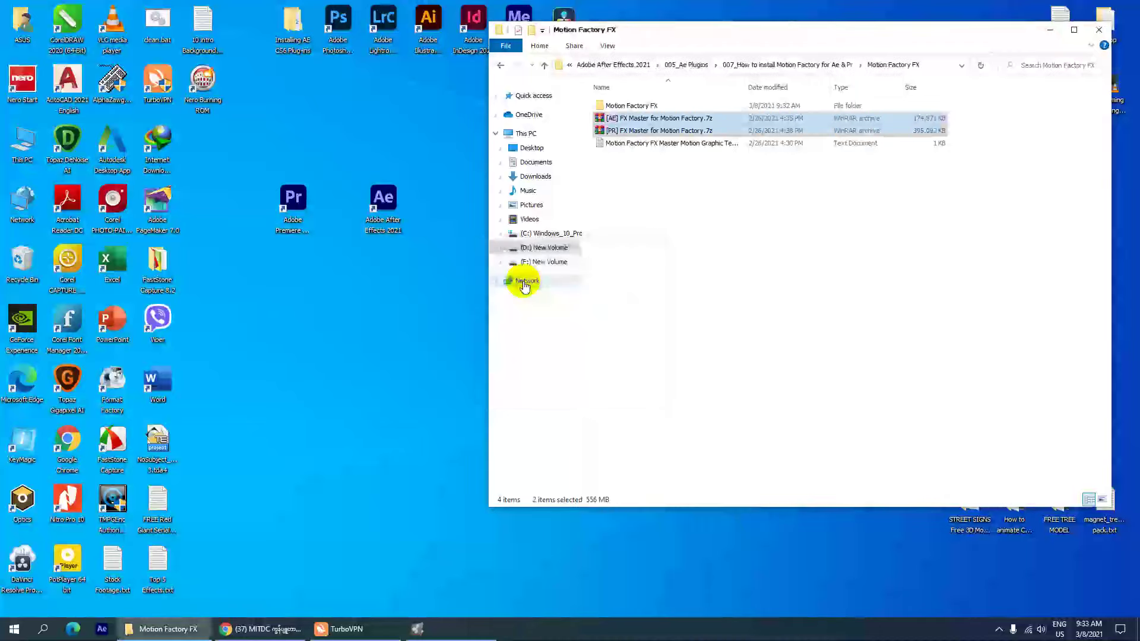
# Inspect the extracted Motion Factory FX and FX Master AE folders, then return to the 007 tutorial folder
pyautogui.doubleClick(639, 108)
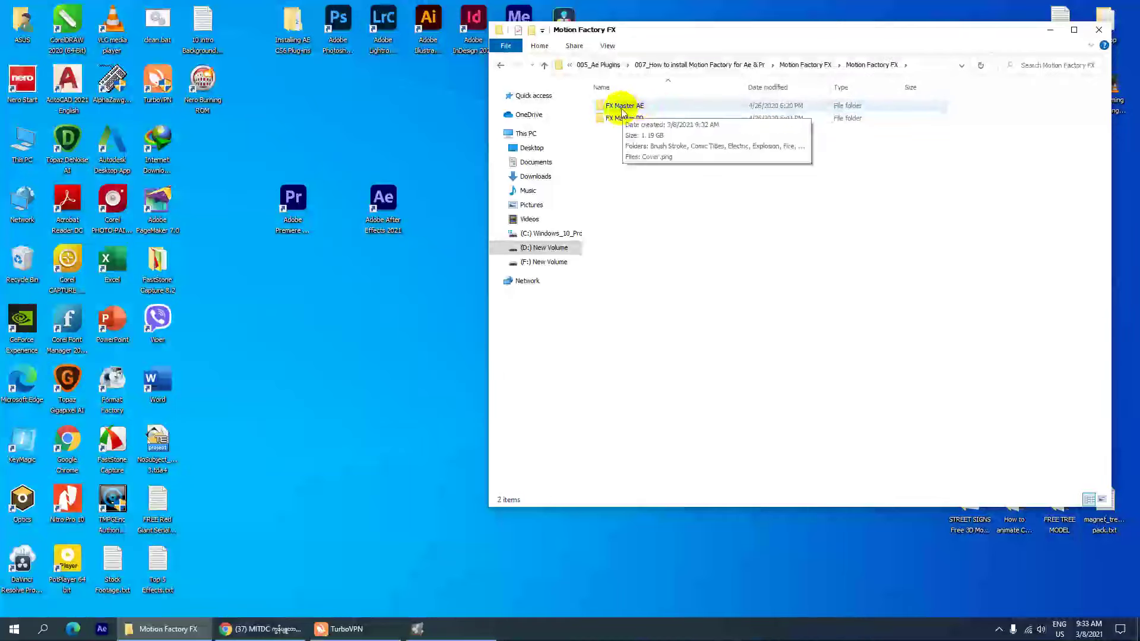
pyautogui.doubleClick(628, 111)
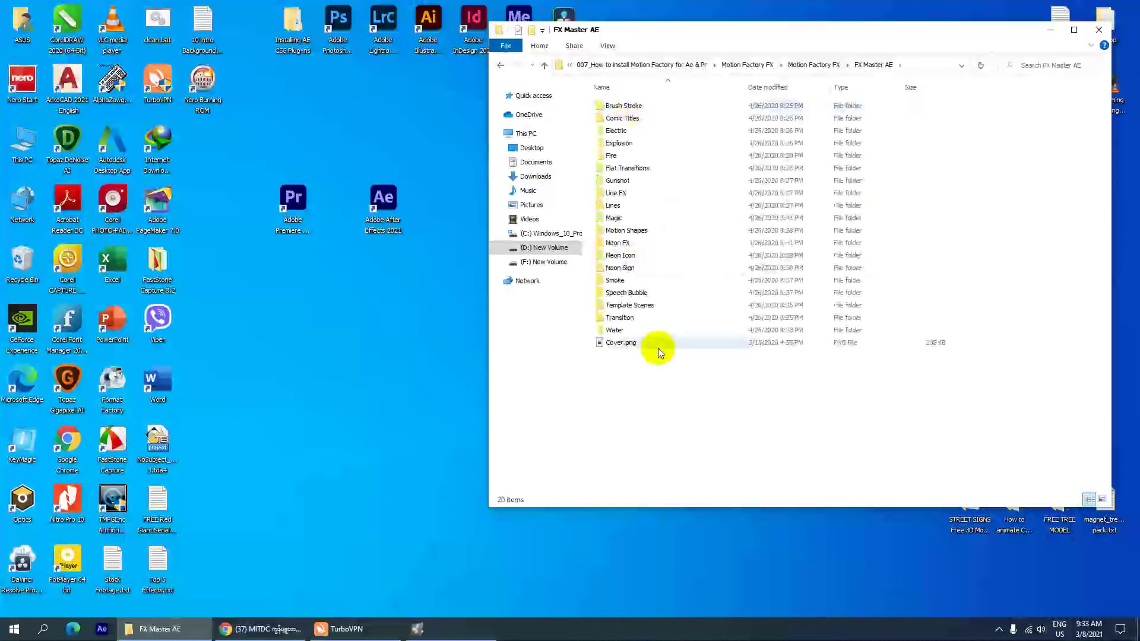
pyautogui.click(501, 65)
pyautogui.click(502, 65)
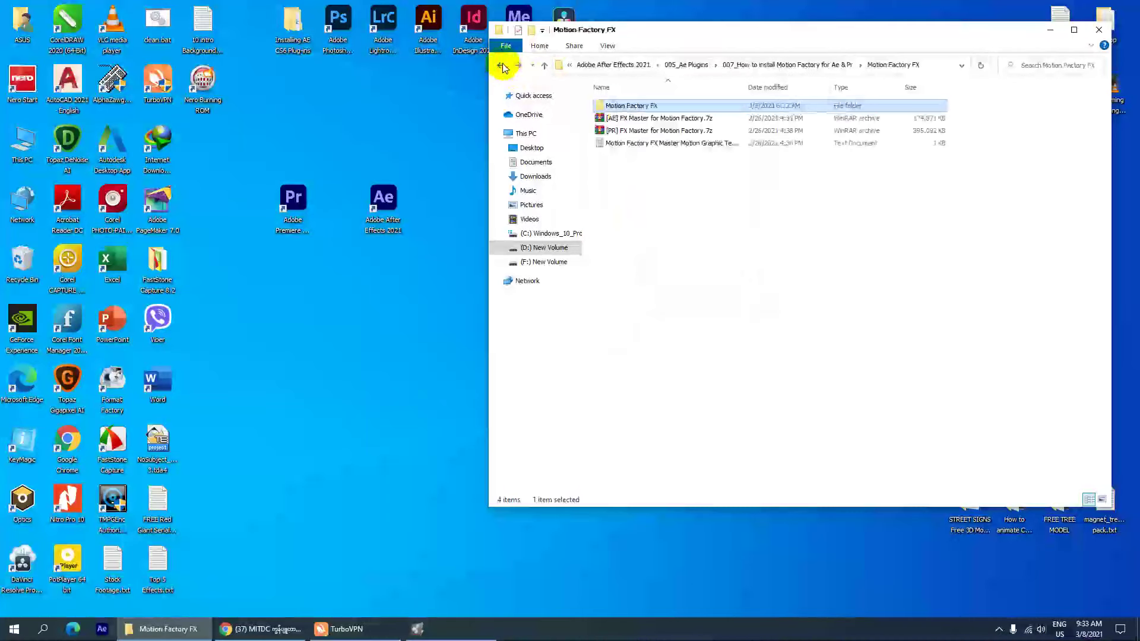
pyautogui.doubleClick(632, 108)
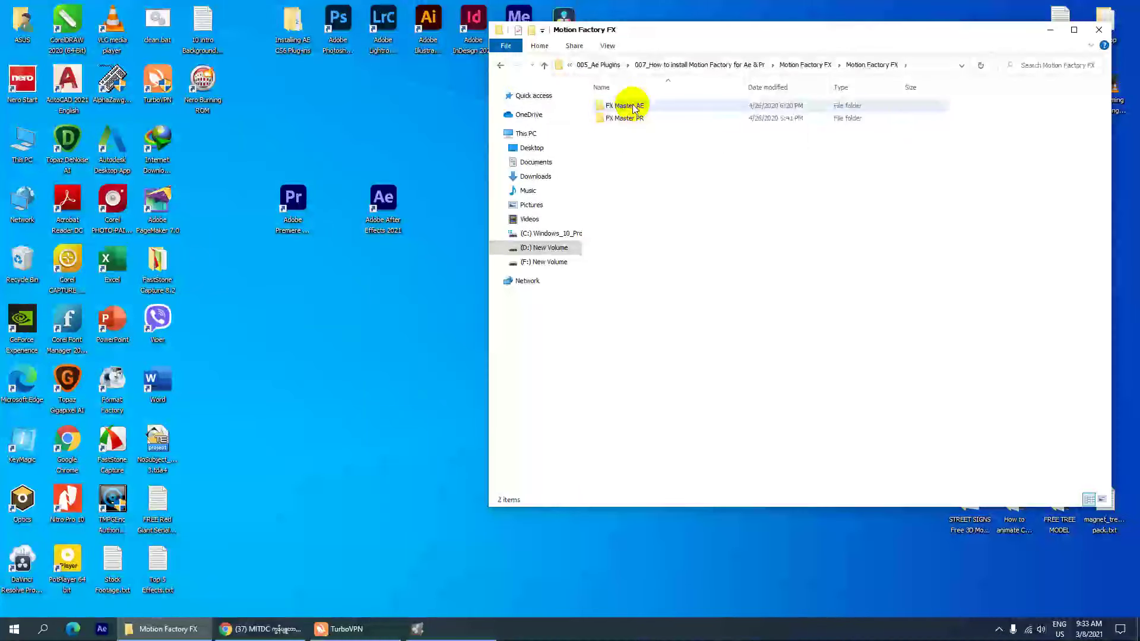
pyautogui.click(501, 65)
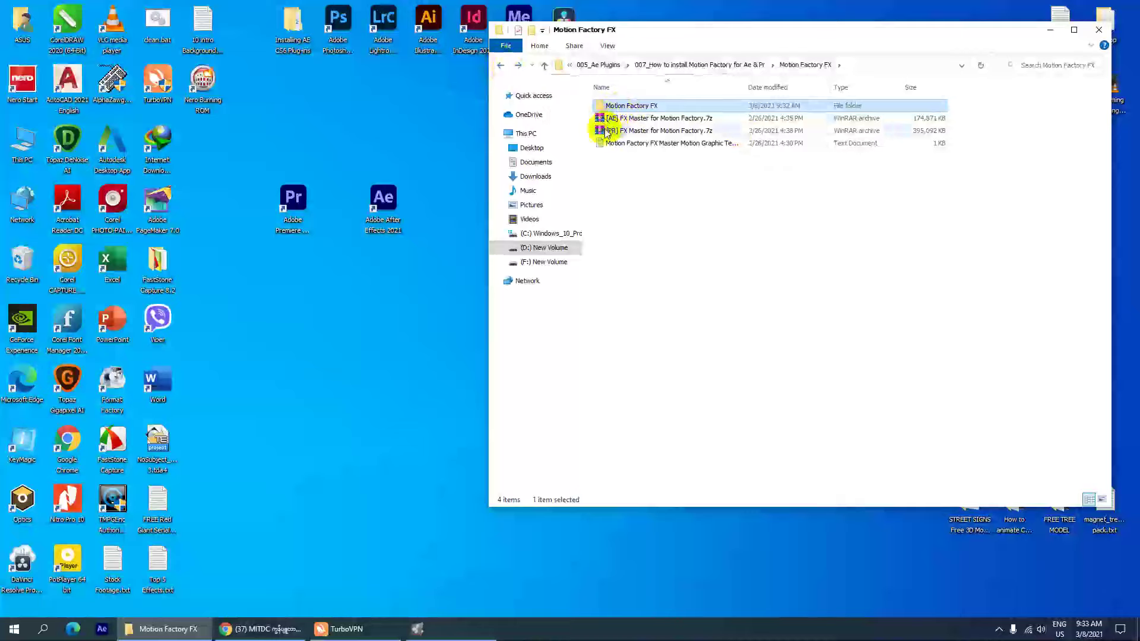
pyautogui.doubleClick(620, 106)
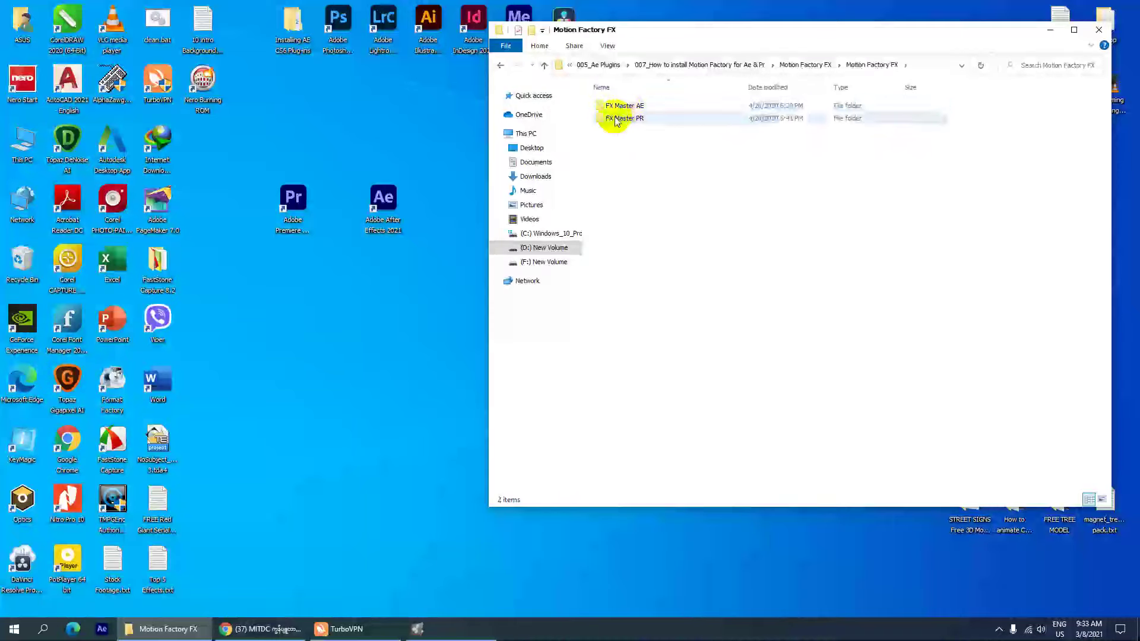
pyautogui.click(501, 65)
pyautogui.click(500, 65)
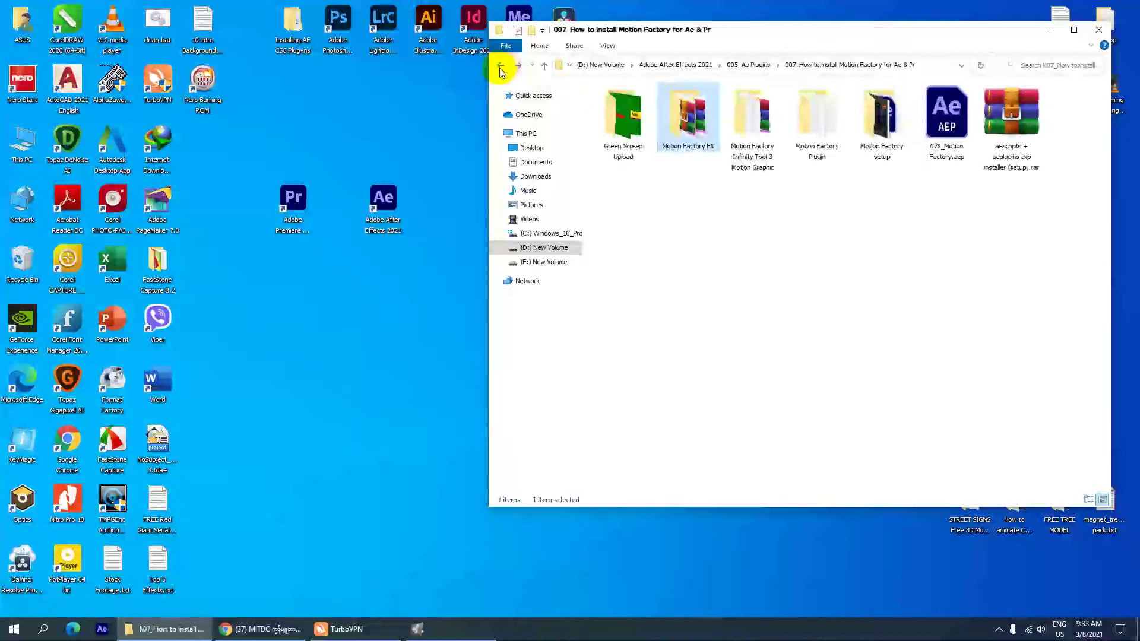
# Extract both Infinity Tool 3 .rar archives to the suggested Motion Factory Infinity Tool 3 Motion Graphic folder
pyautogui.doubleClick(752, 131)
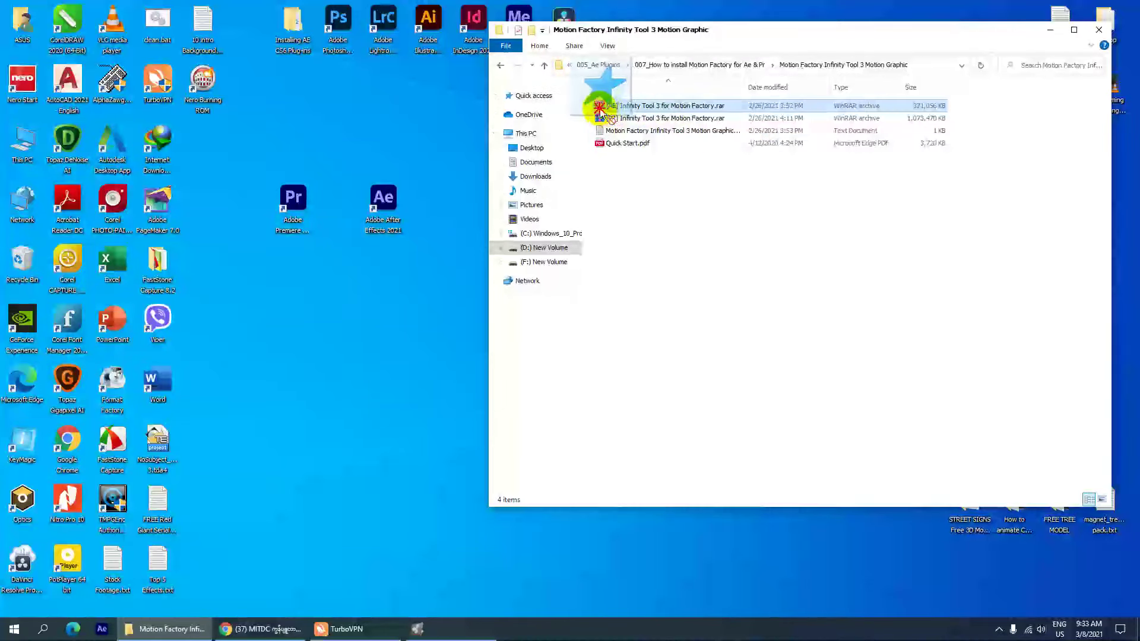
pyautogui.moveTo(593, 121); pyautogui.dragTo(617, 108)
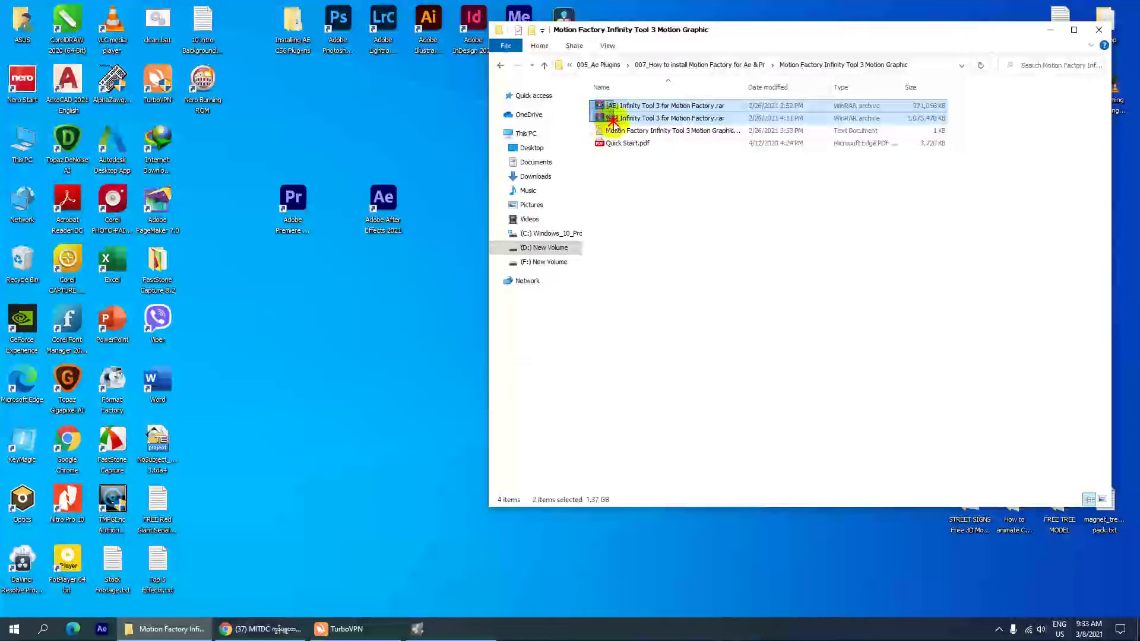
pyautogui.rightClick(640, 108)
pyautogui.click(693, 190)
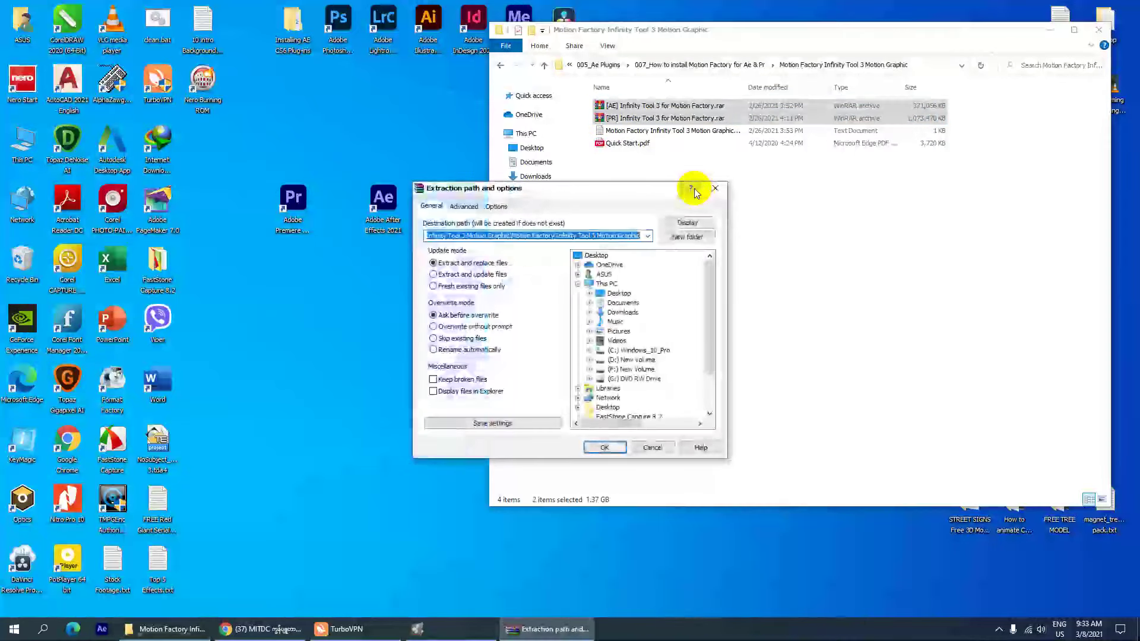
pyautogui.click(609, 447)
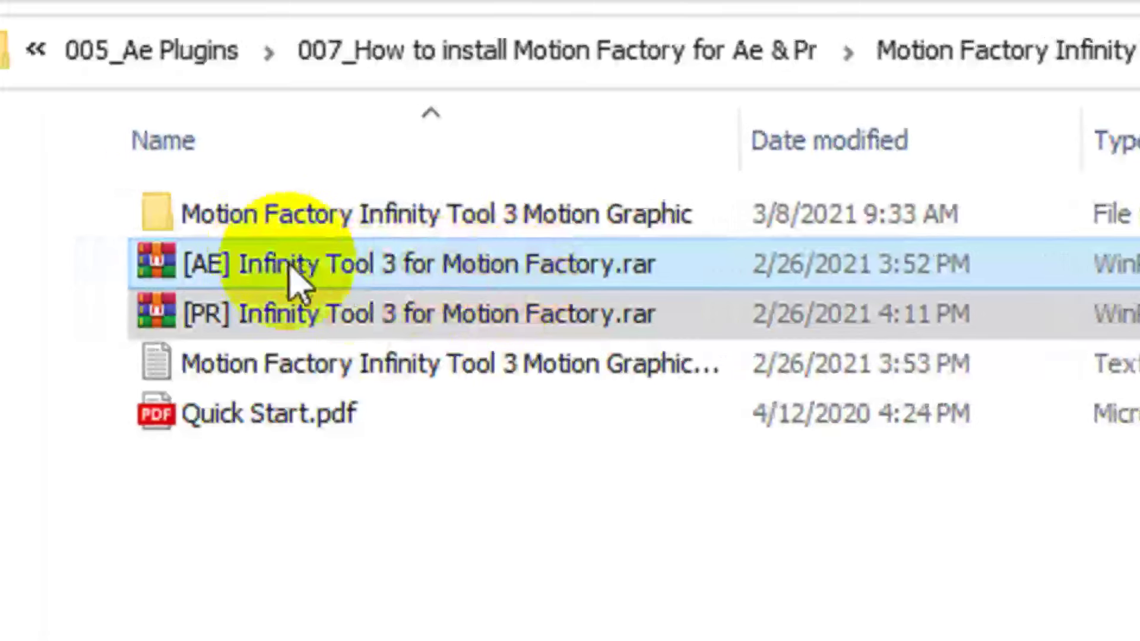
# Move the progress window aside and replace the existing Quick Start.pdf when prompted
pyautogui.click(326, 319)
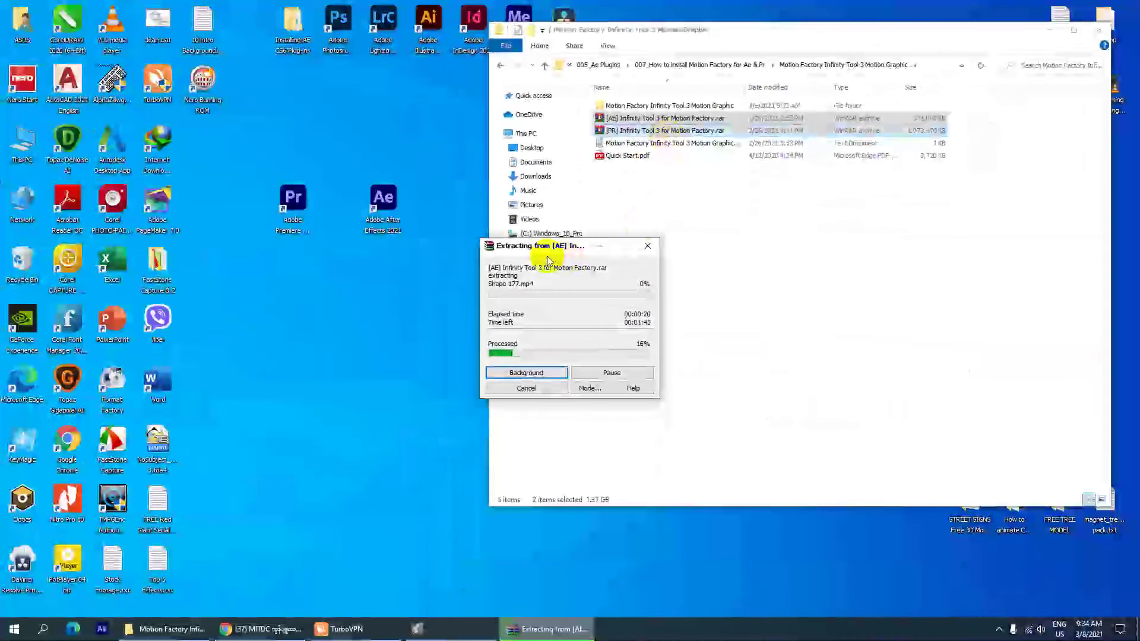
pyautogui.moveTo(563, 257); pyautogui.dragTo(747, 209)
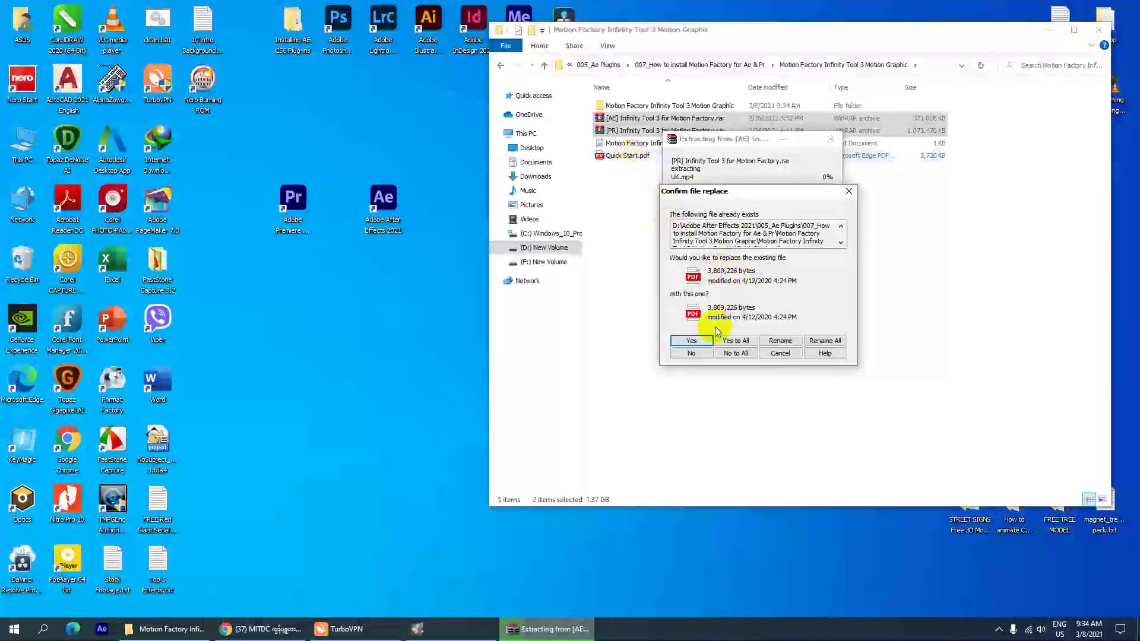
pyautogui.click(730, 342)
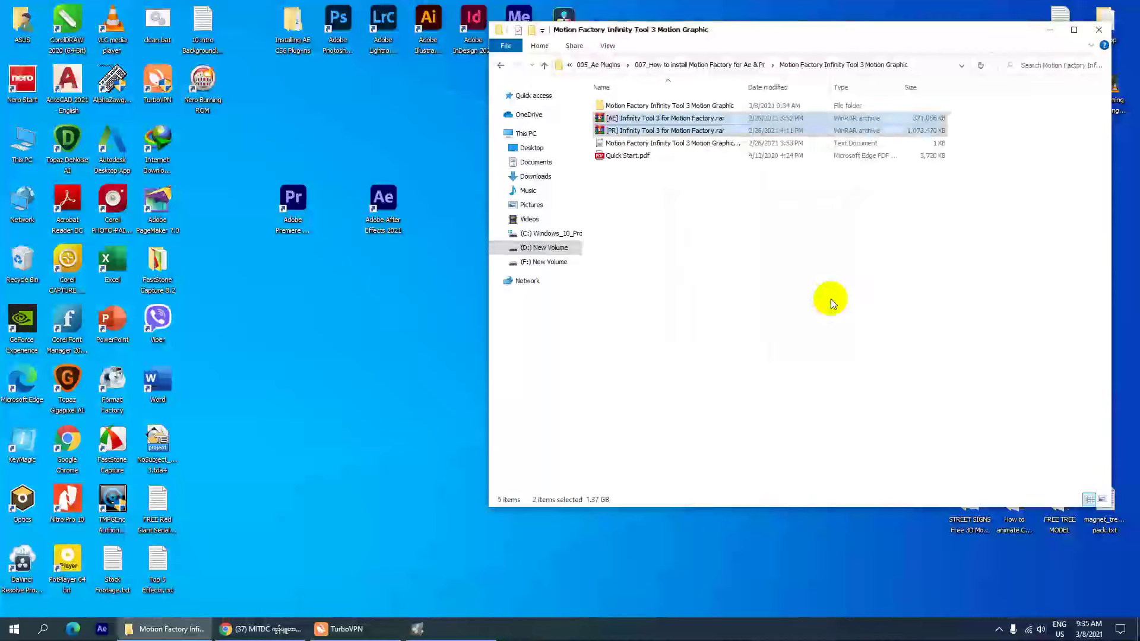
# Open the extracted Infinity Tool 3 folder in Large icons view and review its AE and PR CC2019 folders
pyautogui.doubleClick(651, 106)
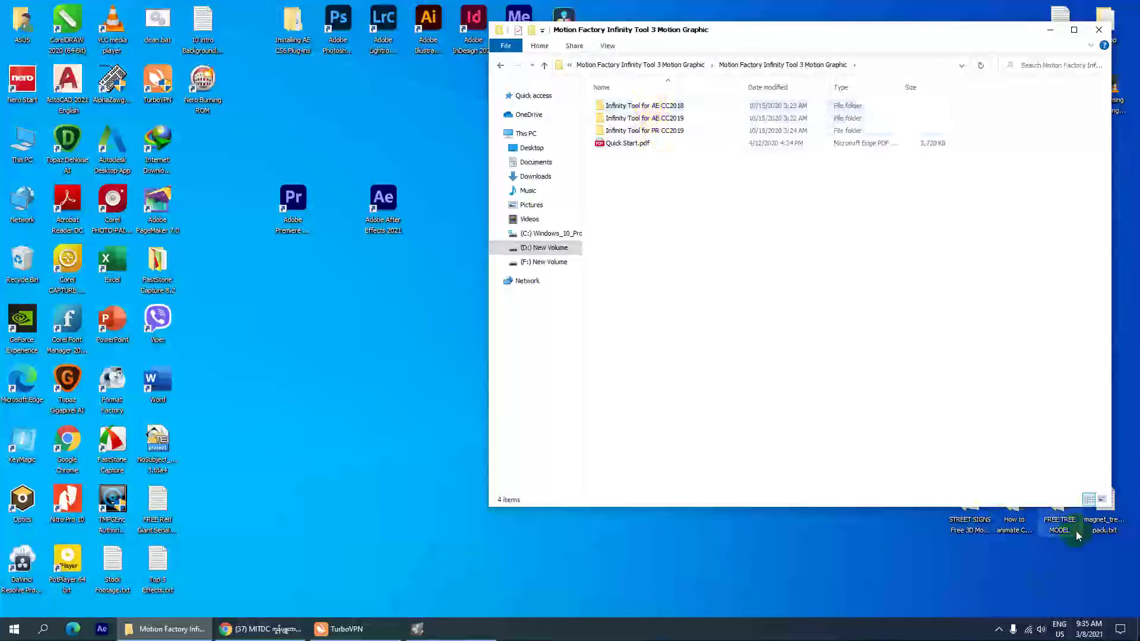
pyautogui.click(1101, 499)
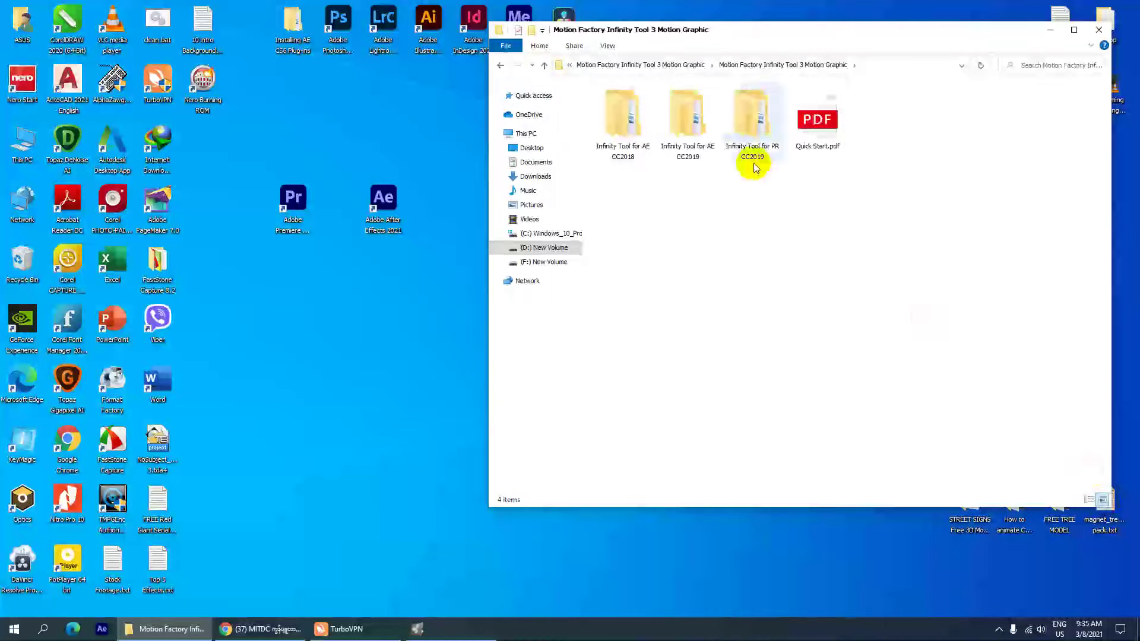
pyautogui.click(733, 128)
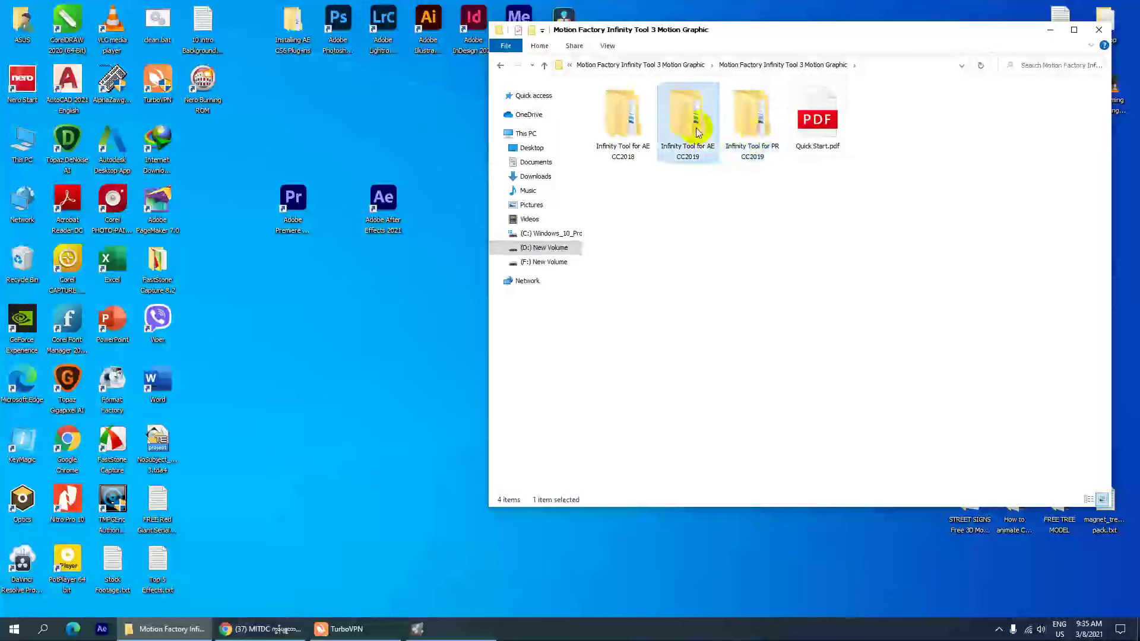
pyautogui.moveTo(696, 175); pyautogui.dragTo(614, 142)
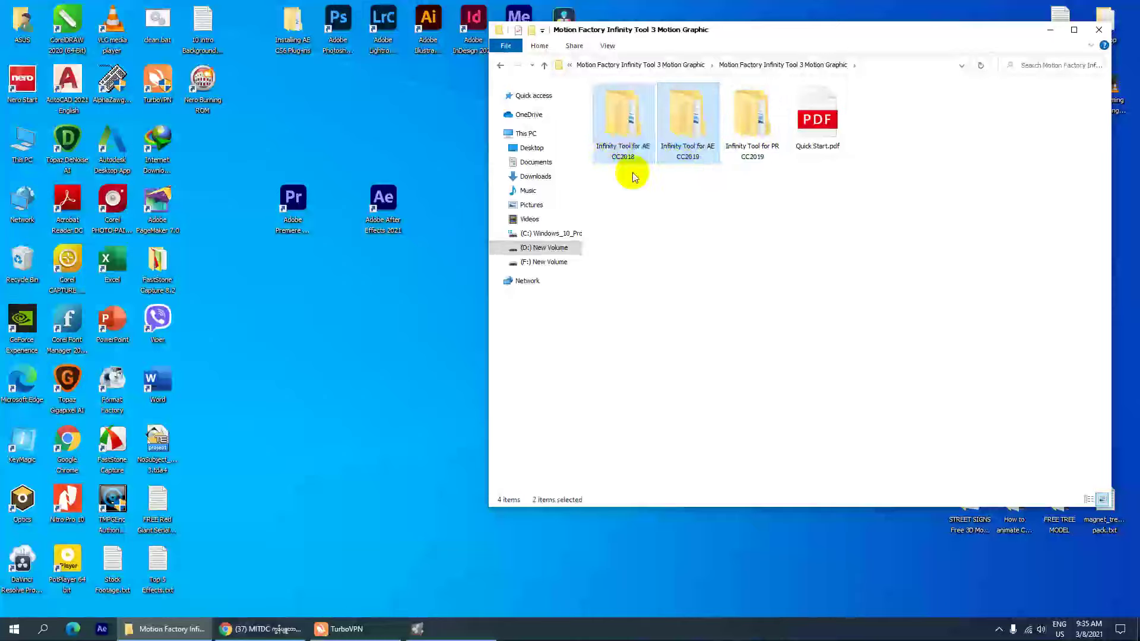
pyautogui.click(683, 160)
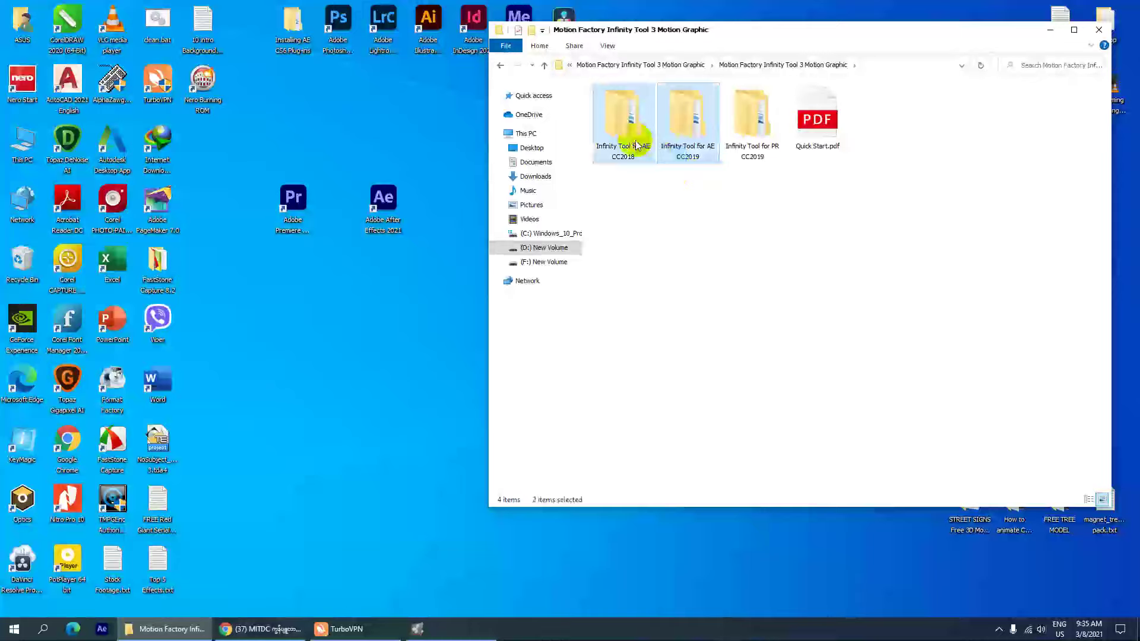
pyautogui.click(688, 151)
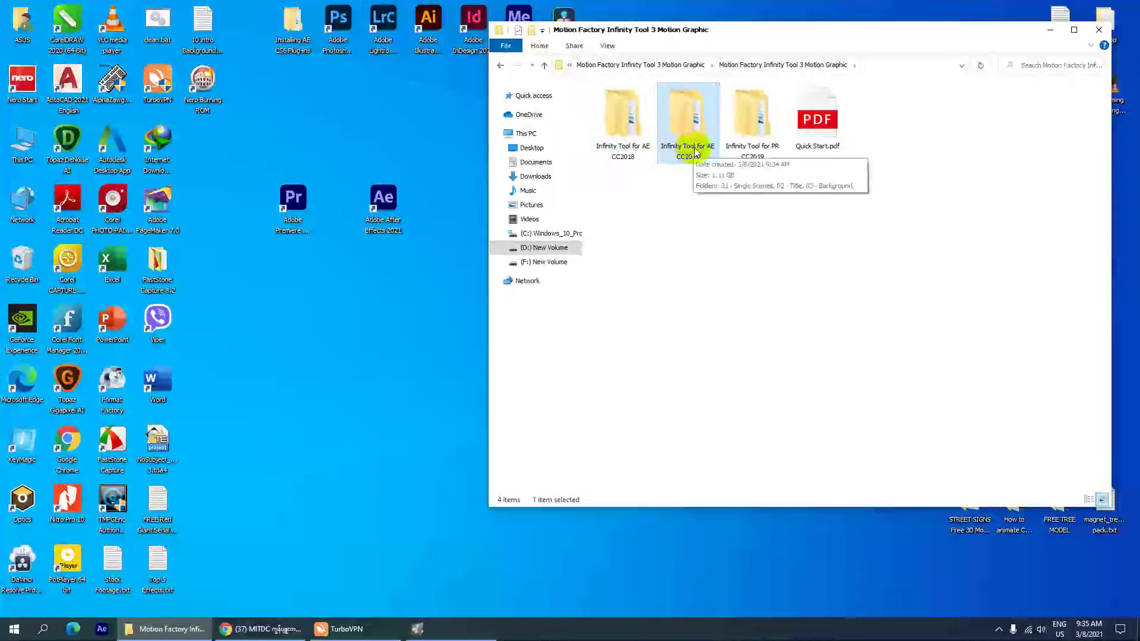
pyautogui.click(685, 182)
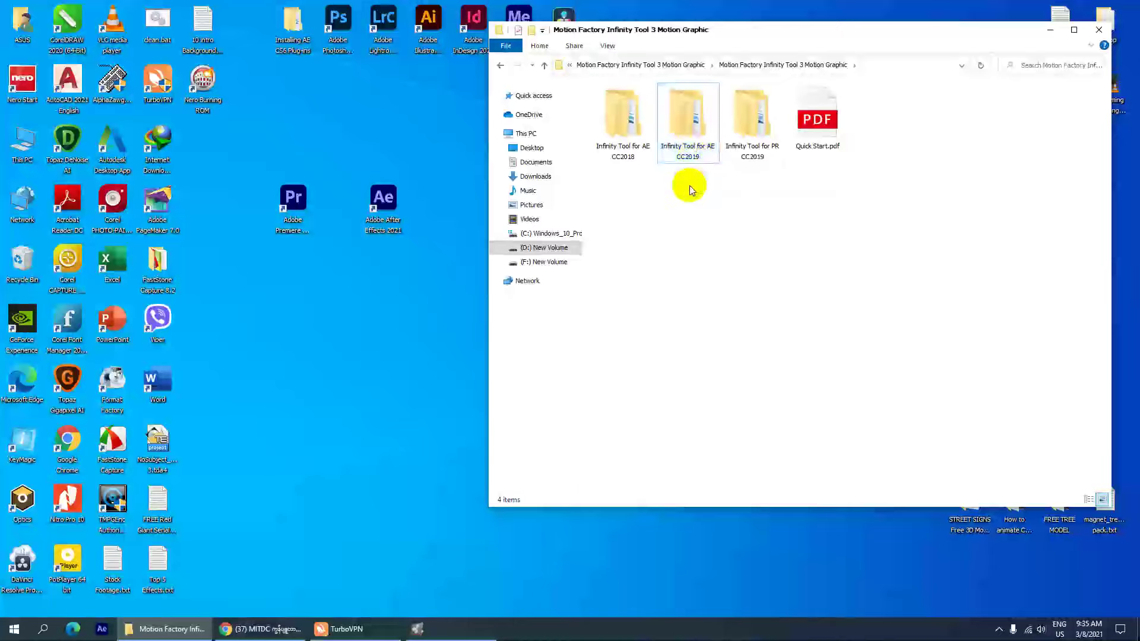
# Look inside Infinity Tool for AE CC2019, then return to the 007 tutorial folder
pyautogui.doubleClick(689, 125)
pyautogui.click(499, 66)
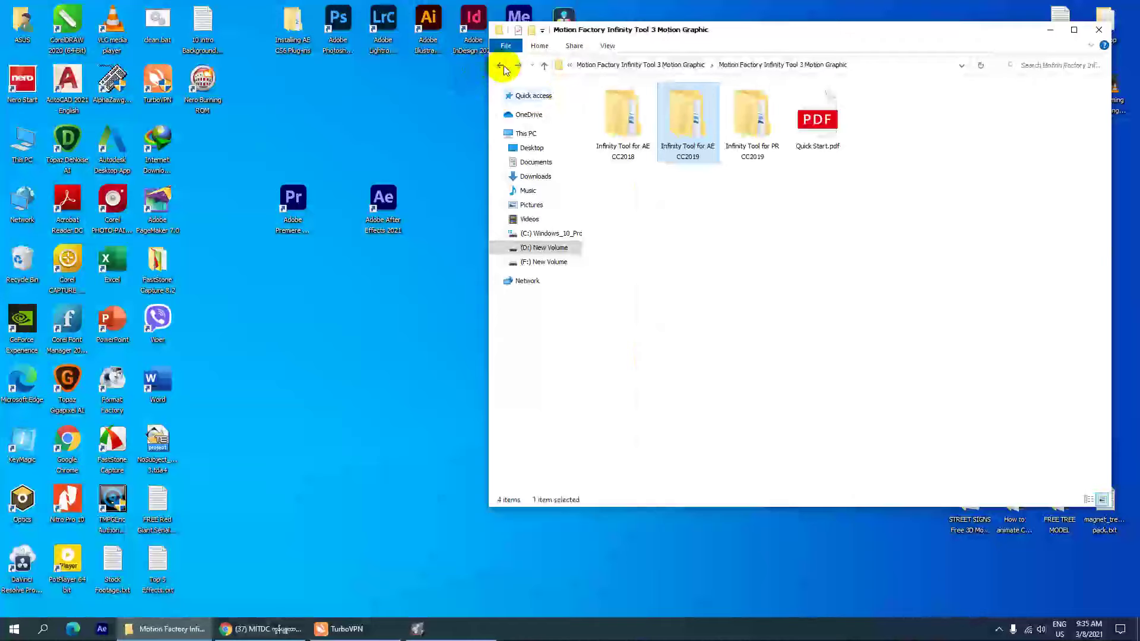
pyautogui.click(501, 66)
pyautogui.click(502, 67)
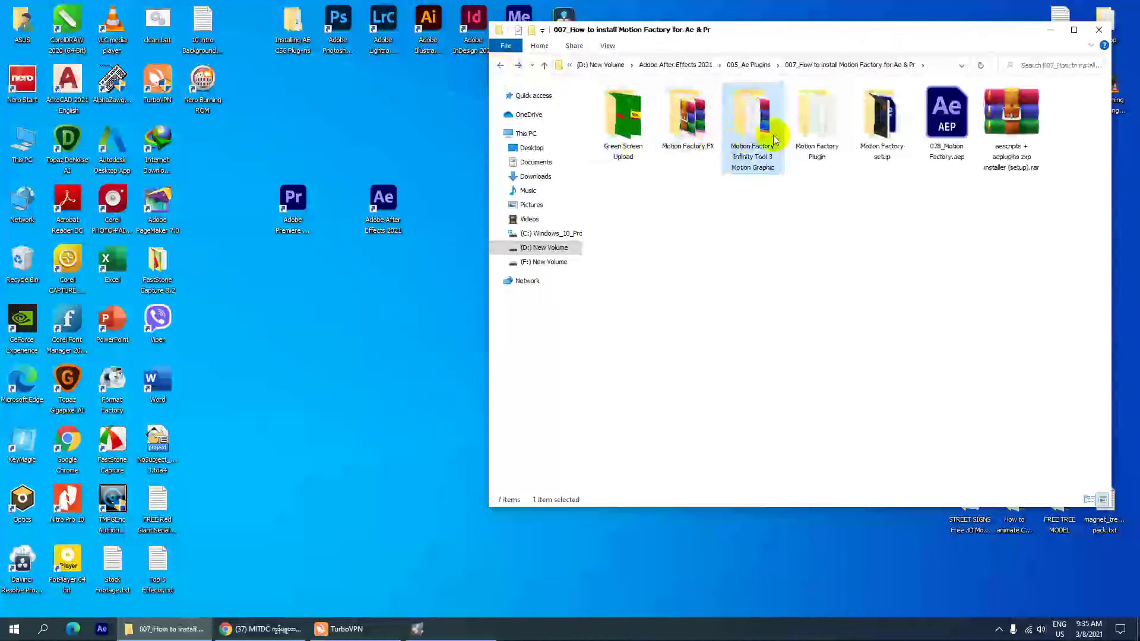
# Navigate into Motion Factory Plugin > Motion Factory
pyautogui.click(717, 178)
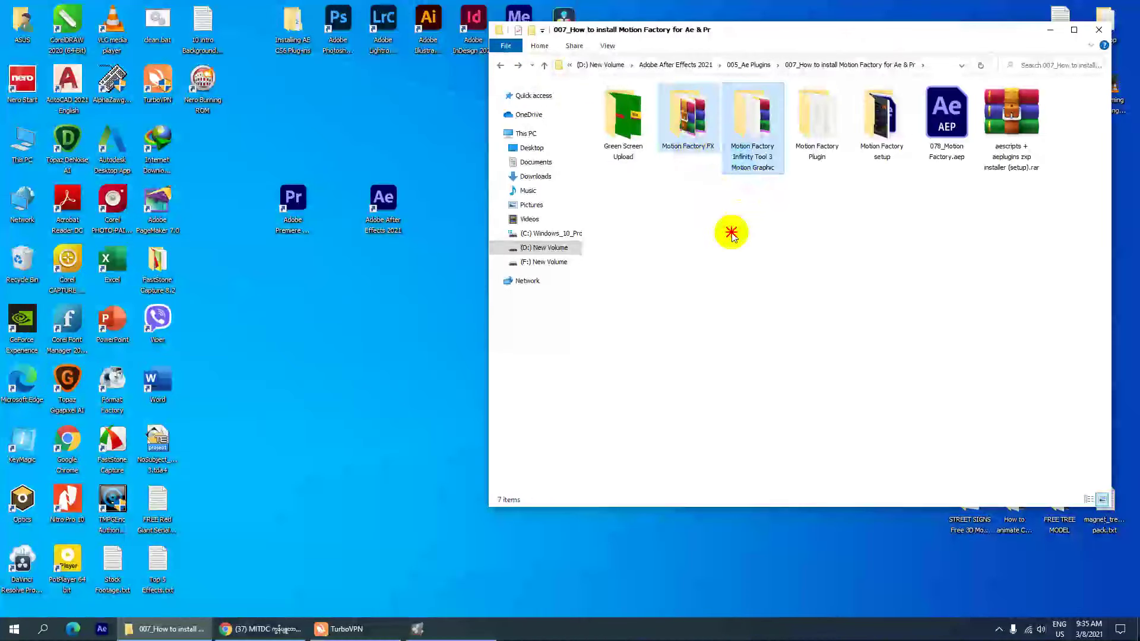
pyautogui.click(823, 137)
pyautogui.doubleClick(824, 138)
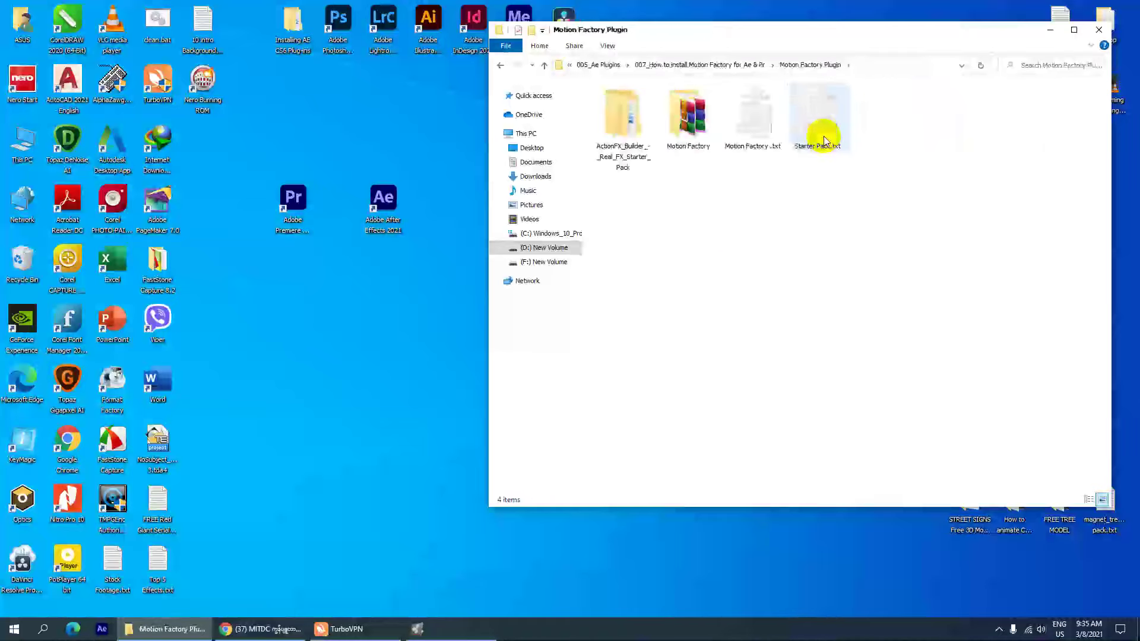
pyautogui.click(688, 137)
pyautogui.doubleClick(689, 136)
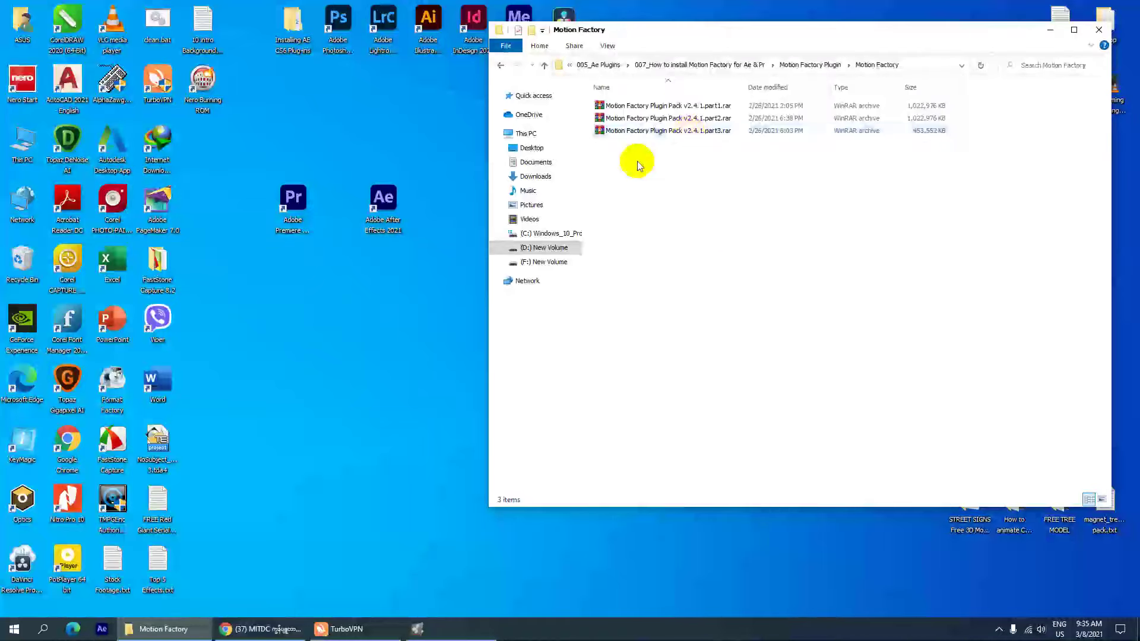
# Extract the three Motion Factory Plugin Pack v2.4.1 .rar parts to the suggested folder
pyautogui.moveTo(618, 149); pyautogui.dragTo(643, 109)
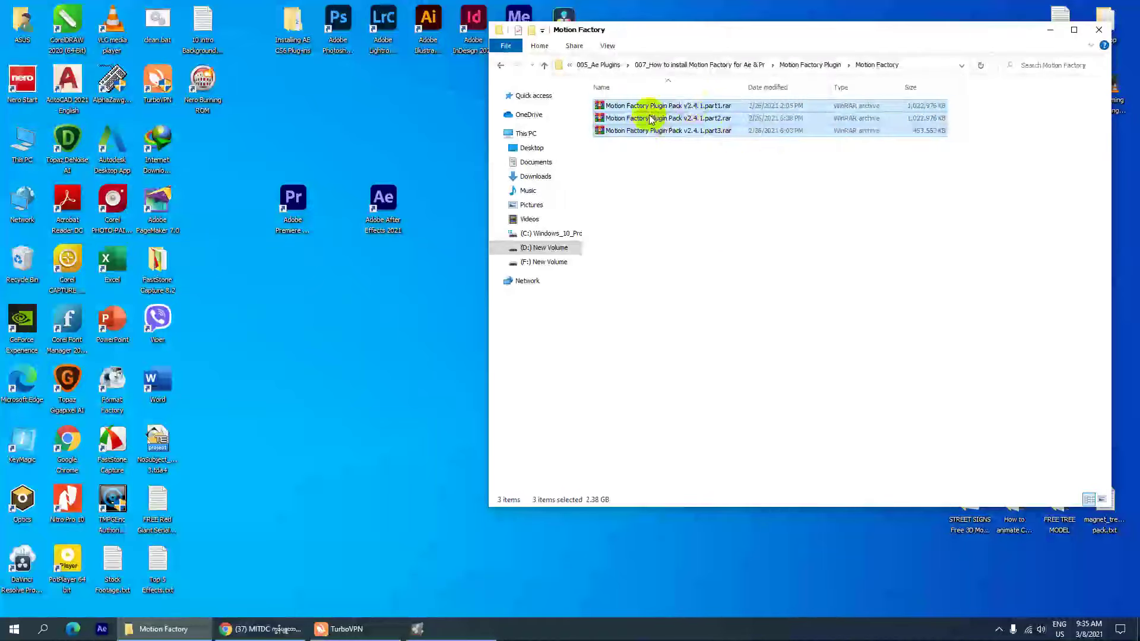
pyautogui.rightClick(636, 107)
pyautogui.click(683, 191)
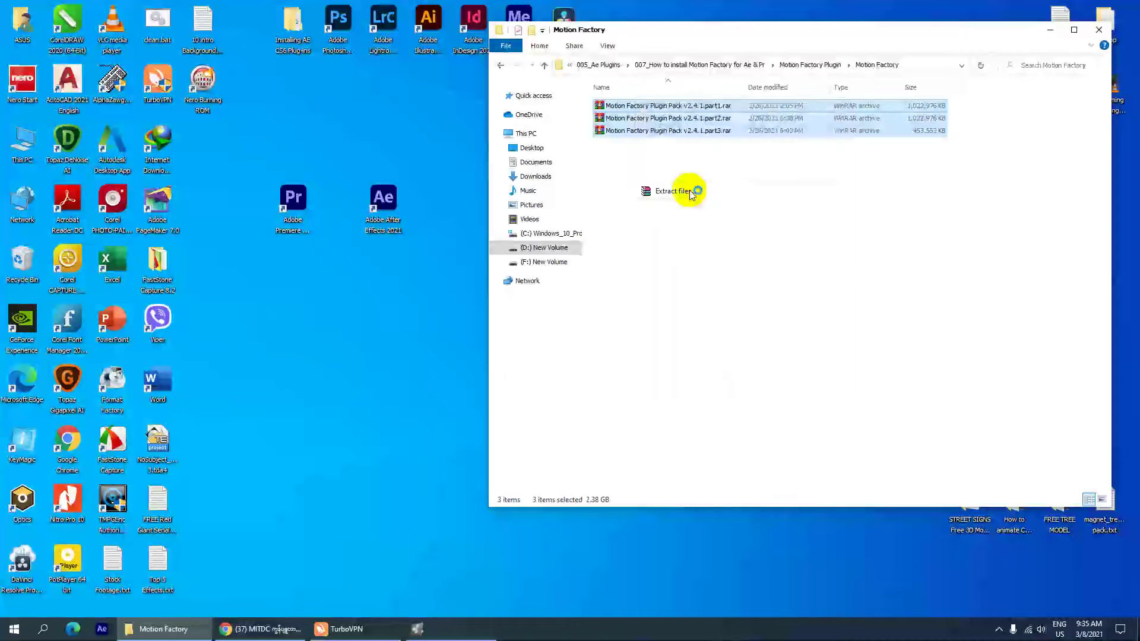
pyautogui.click(604, 447)
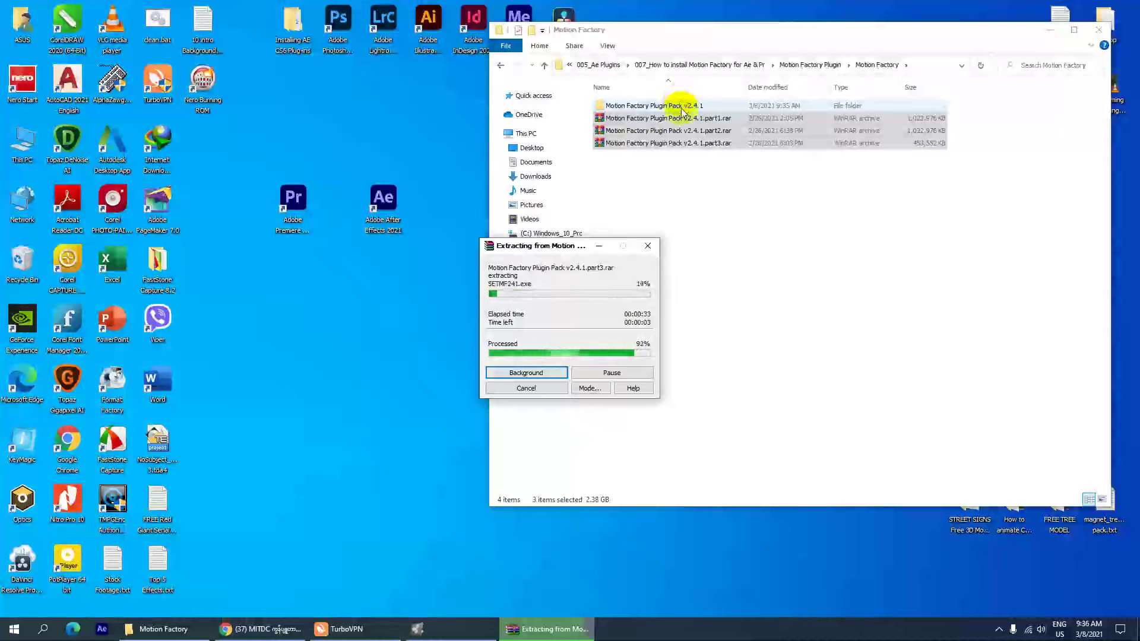
pyautogui.moveTo(560, 252); pyautogui.dragTo(764, 197)
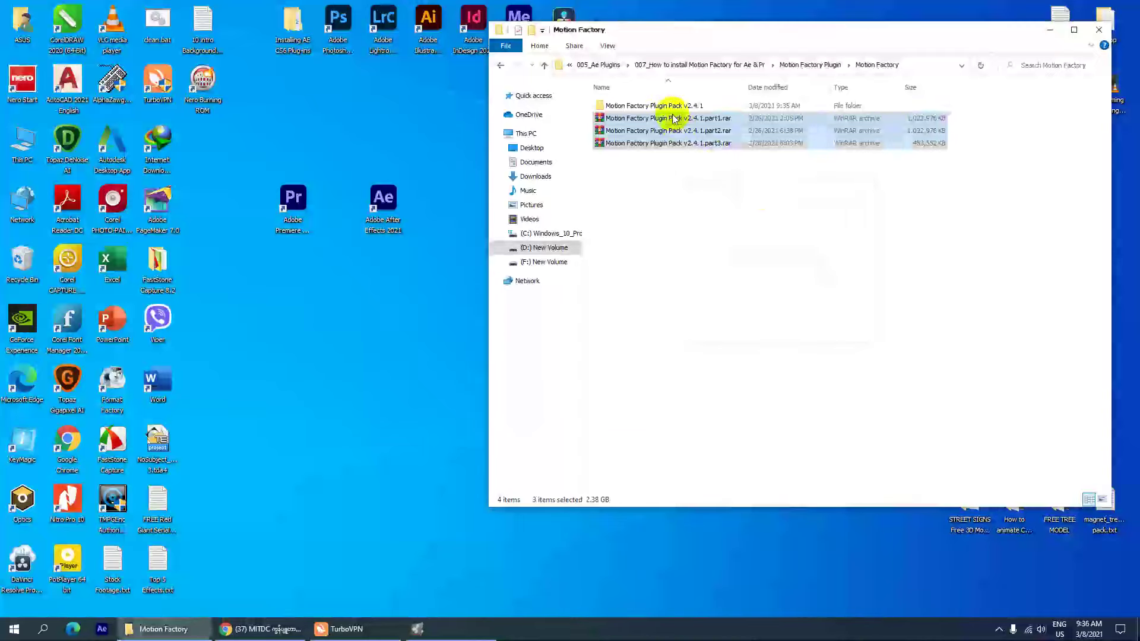
# Open the extracted Plugin Pack v2.4.1 folder as large icons and select SETMF241.exe
pyautogui.doubleClick(676, 105)
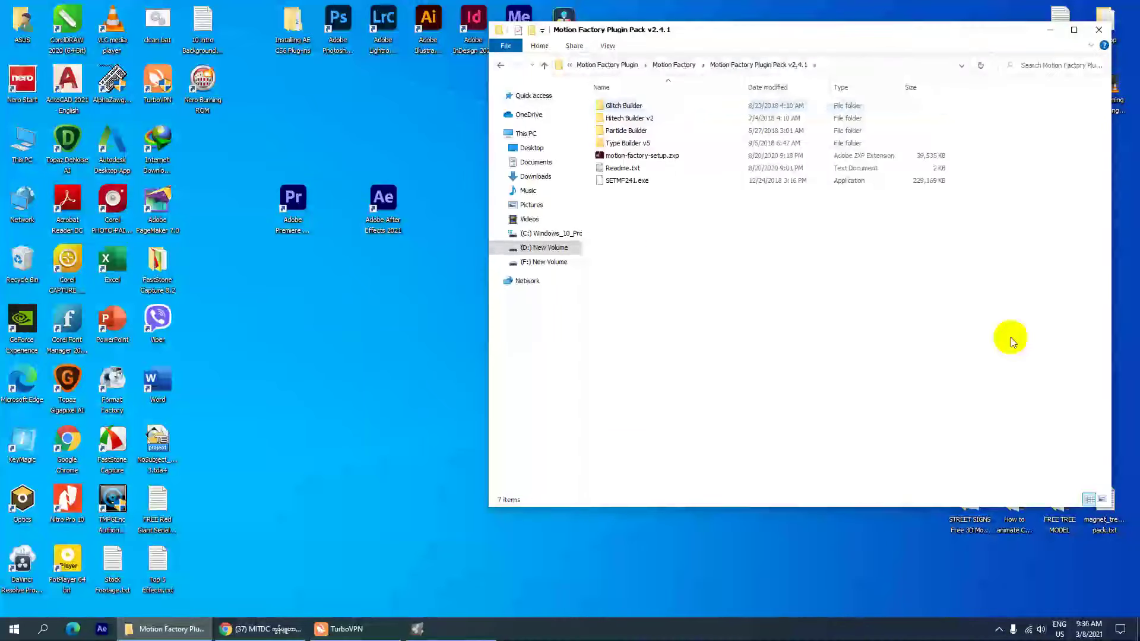
pyautogui.click(1102, 499)
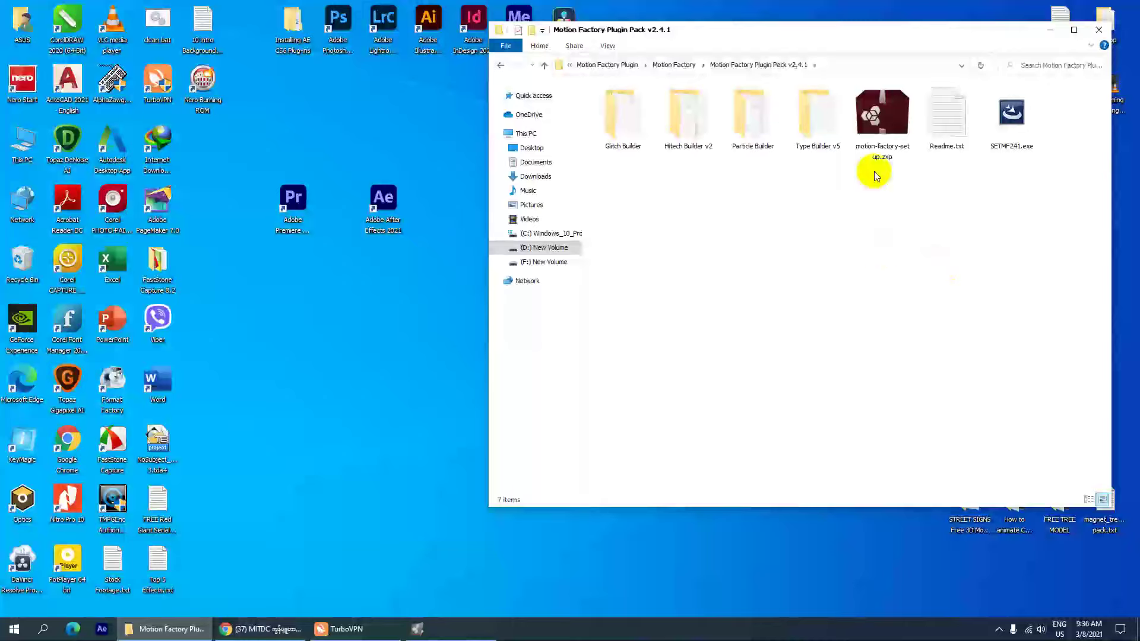
pyautogui.click(877, 140)
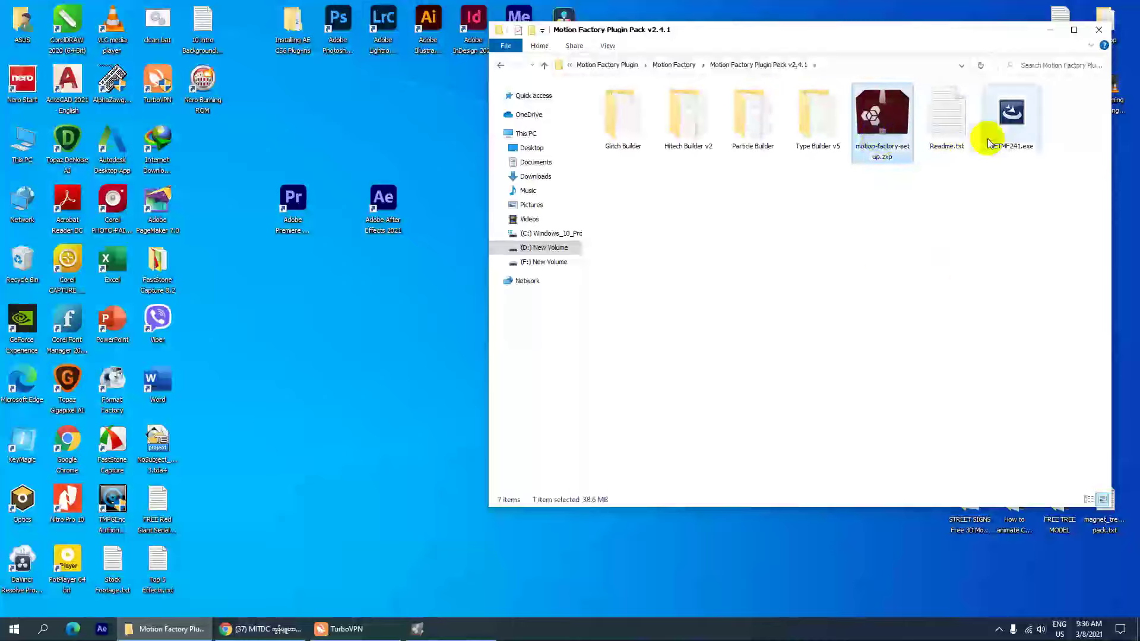
pyautogui.click(991, 136)
# Switch between motion-factory-setup.zxp and SETMF241.exe, ending on SETMF241.exe, and nudge the window left
pyautogui.click(865, 148)
pyautogui.click(1016, 129)
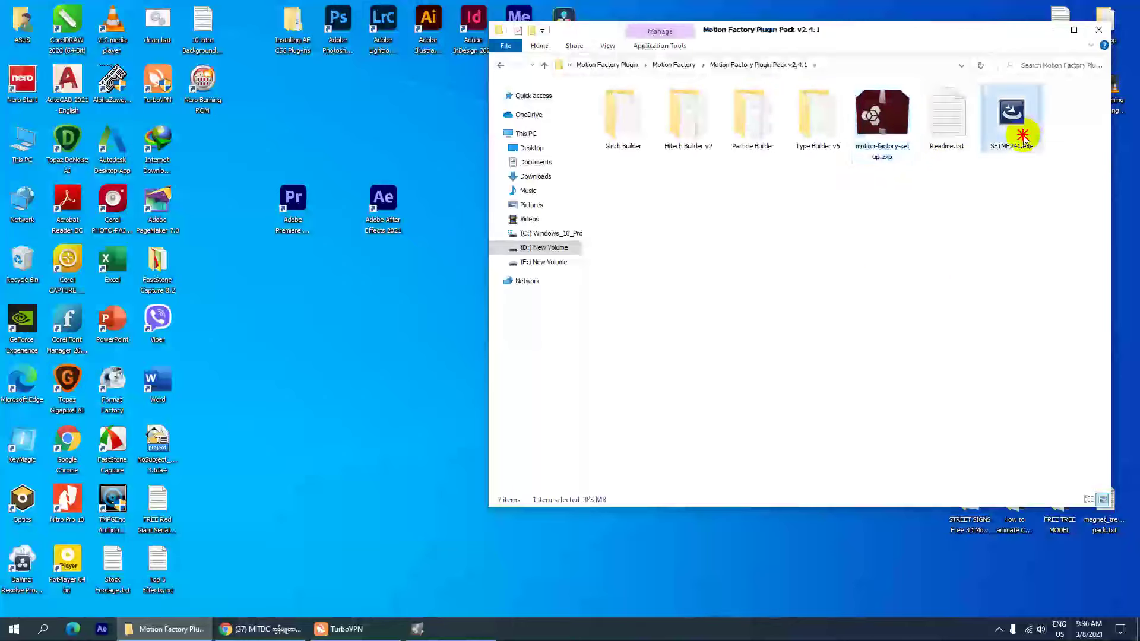
pyautogui.click(860, 130)
pyautogui.click(1016, 134)
pyautogui.click(885, 134)
pyautogui.click(1016, 136)
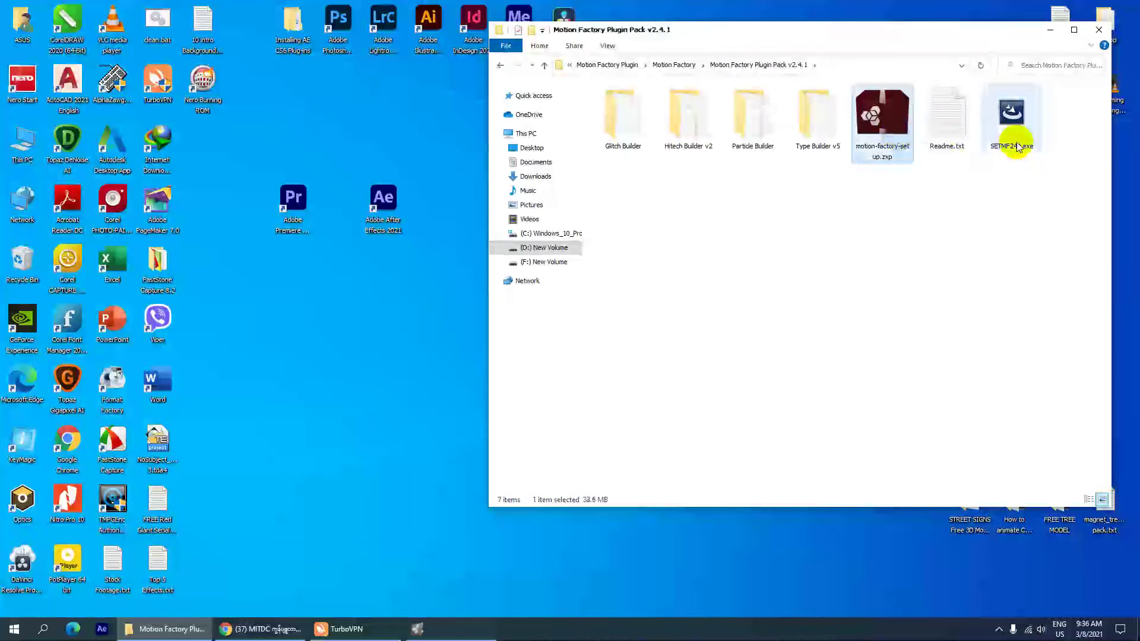
pyautogui.click(898, 131)
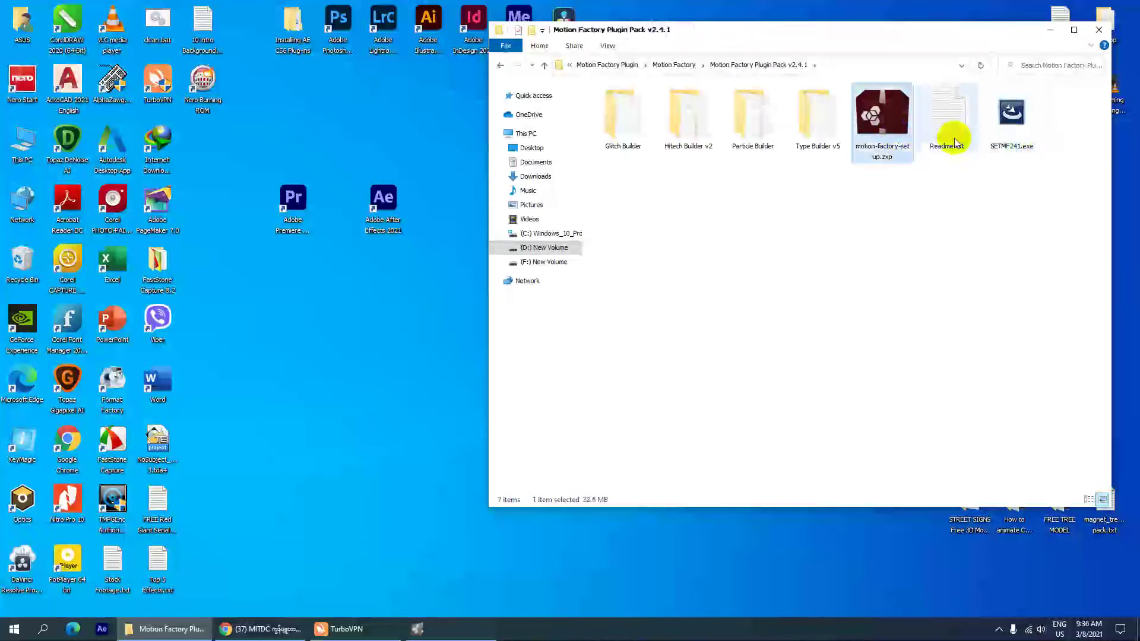
pyautogui.click(1017, 133)
pyautogui.click(894, 134)
pyautogui.click(1009, 132)
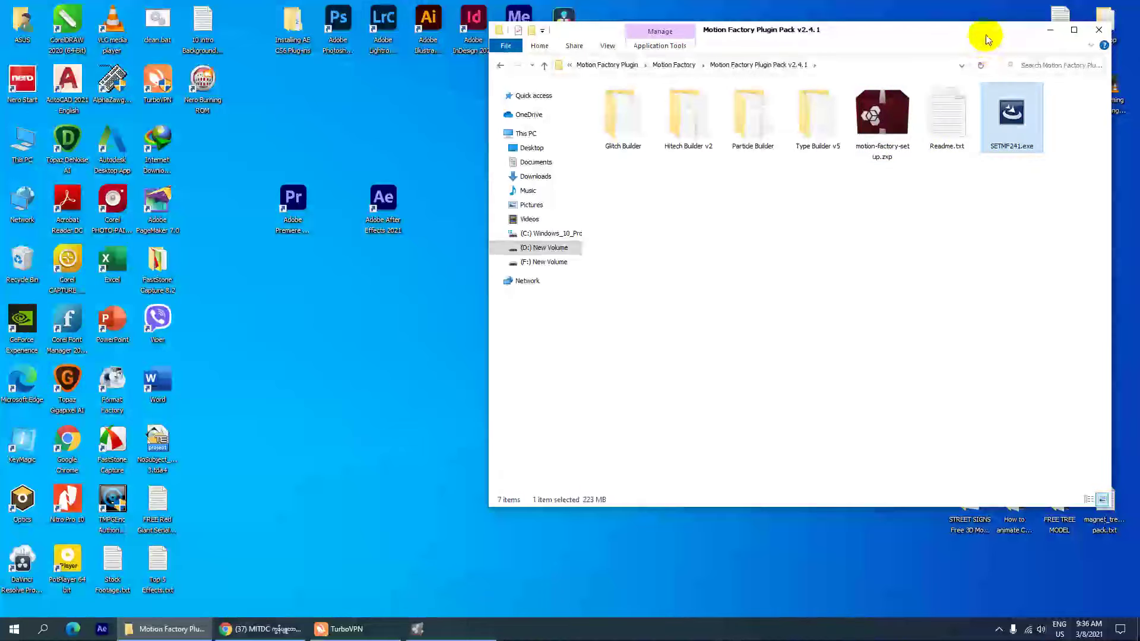
pyautogui.moveTo(989, 33); pyautogui.dragTo(939, 30)
# Drop motion-factory-setup.zxp onto ZXP Installer and install the motionfactory 3.2.8 extension
pyautogui.click(417, 629)
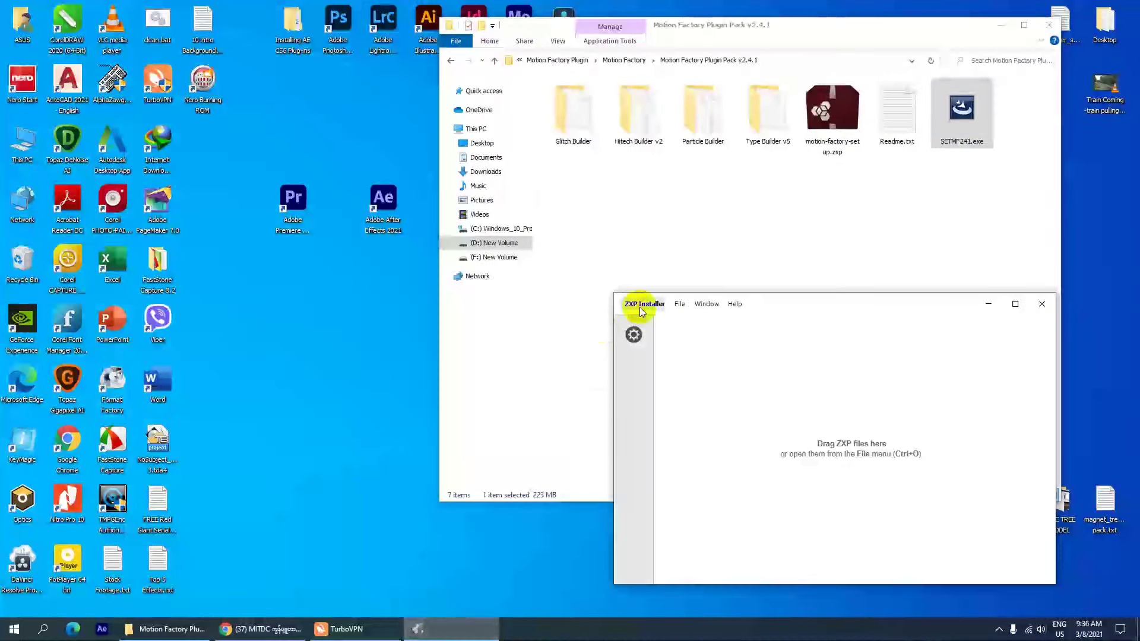
pyautogui.moveTo(809, 305); pyautogui.dragTo(500, 248)
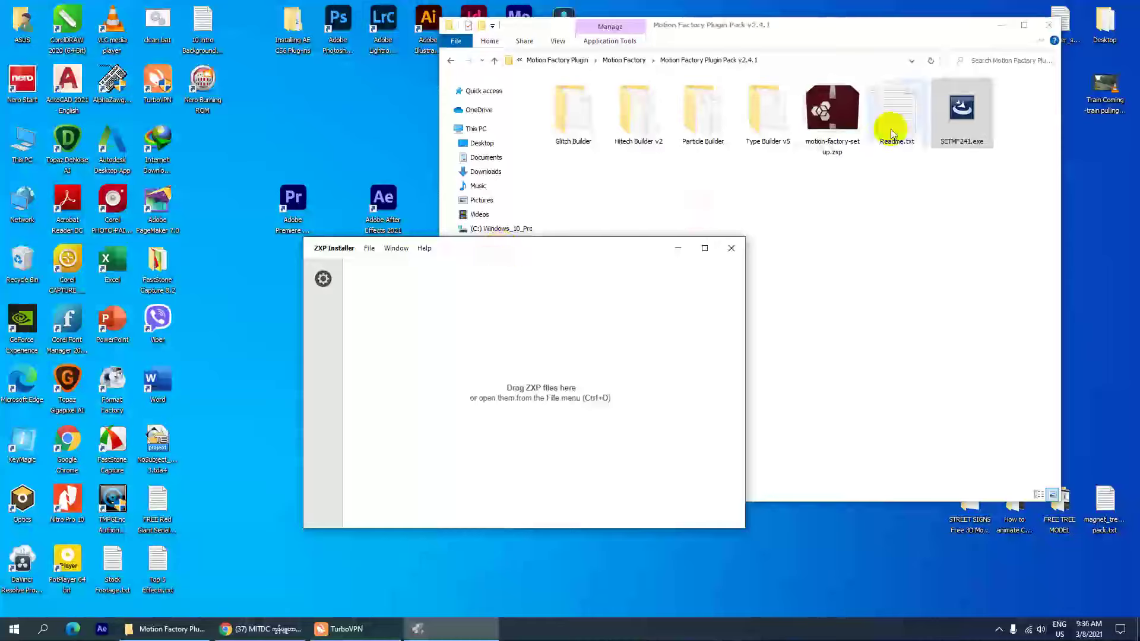
pyautogui.moveTo(843, 126)
pyautogui.mouseDown()
pyautogui.moveTo(839, 153)
pyautogui.moveTo(832, 141)
pyautogui.moveTo(467, 384)
pyautogui.mouseUp()
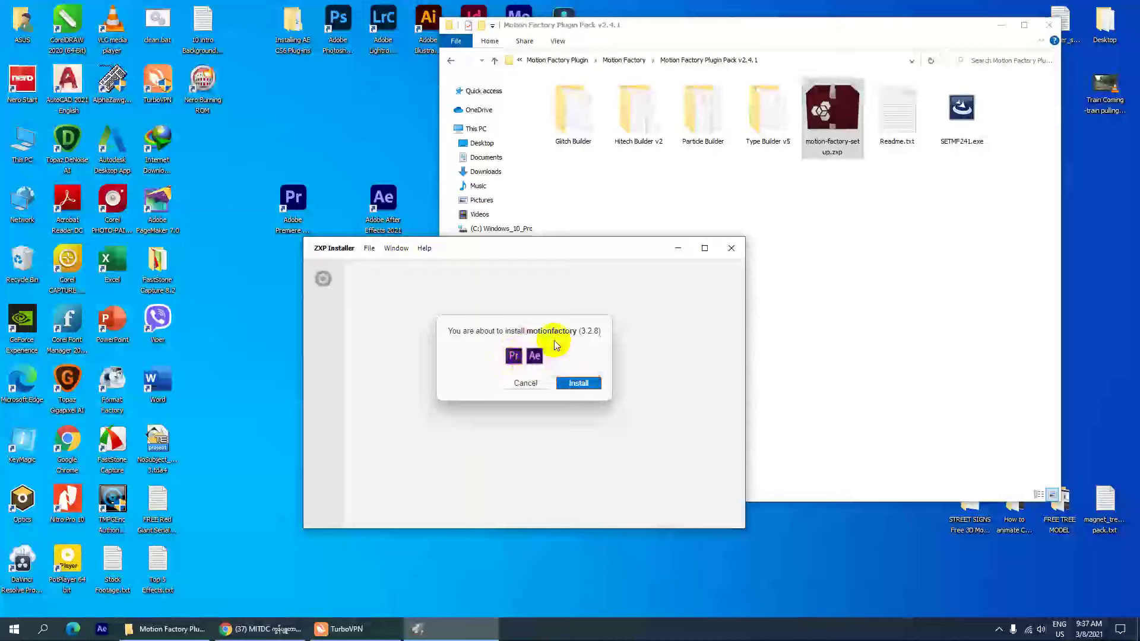
pyautogui.click(583, 383)
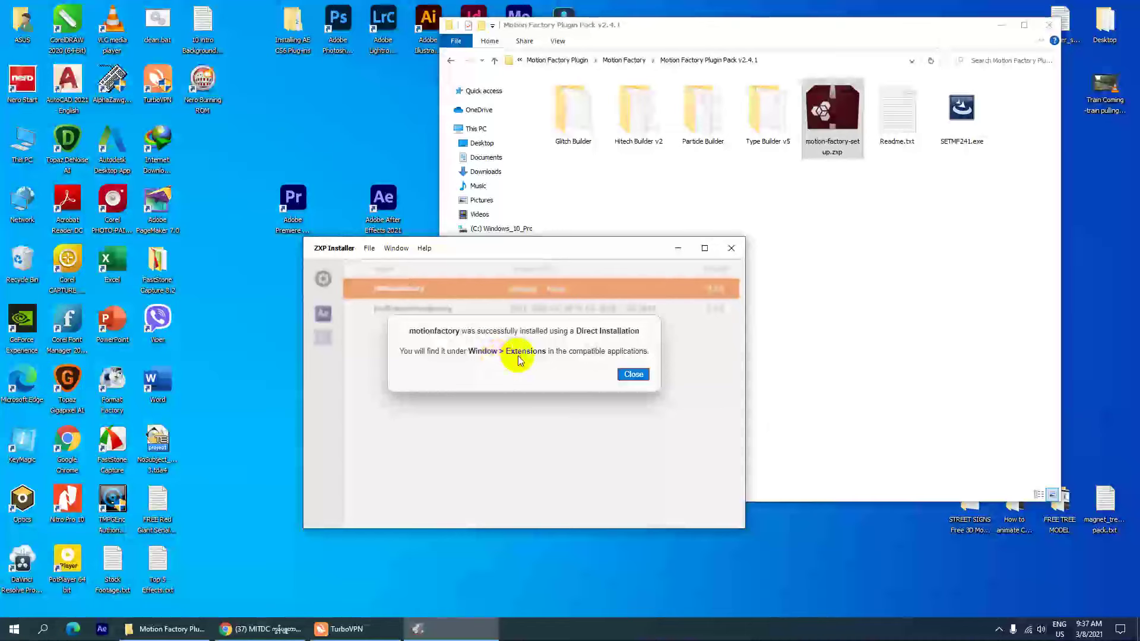
# Dismiss the installation success notice and check the installed extensions in ZXP Installer
pyautogui.click(630, 374)
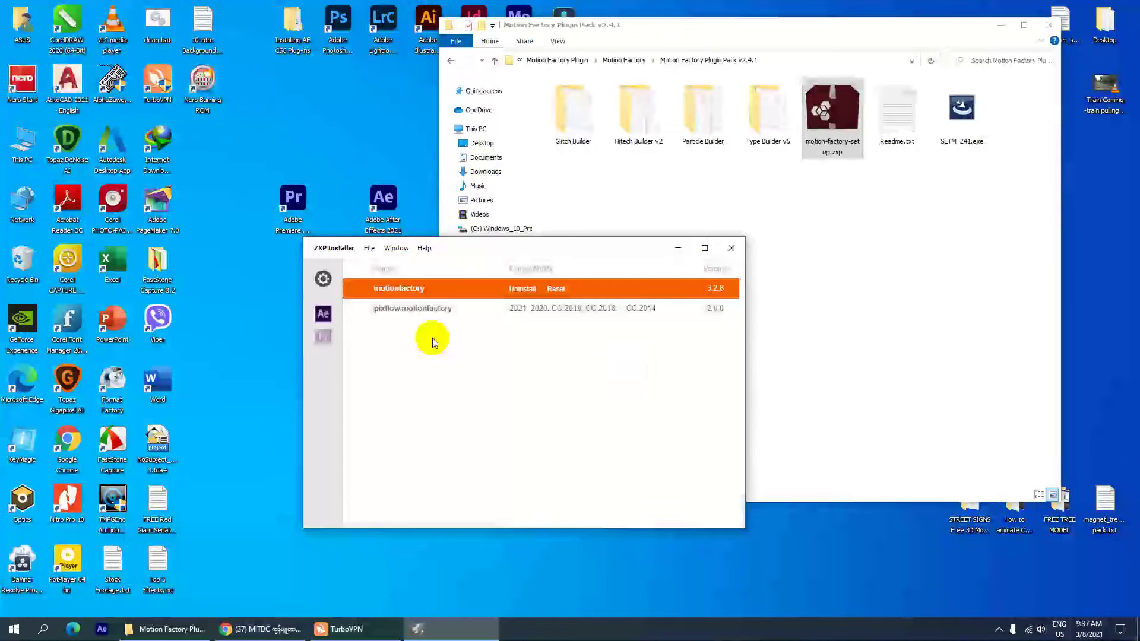
pyautogui.click(446, 311)
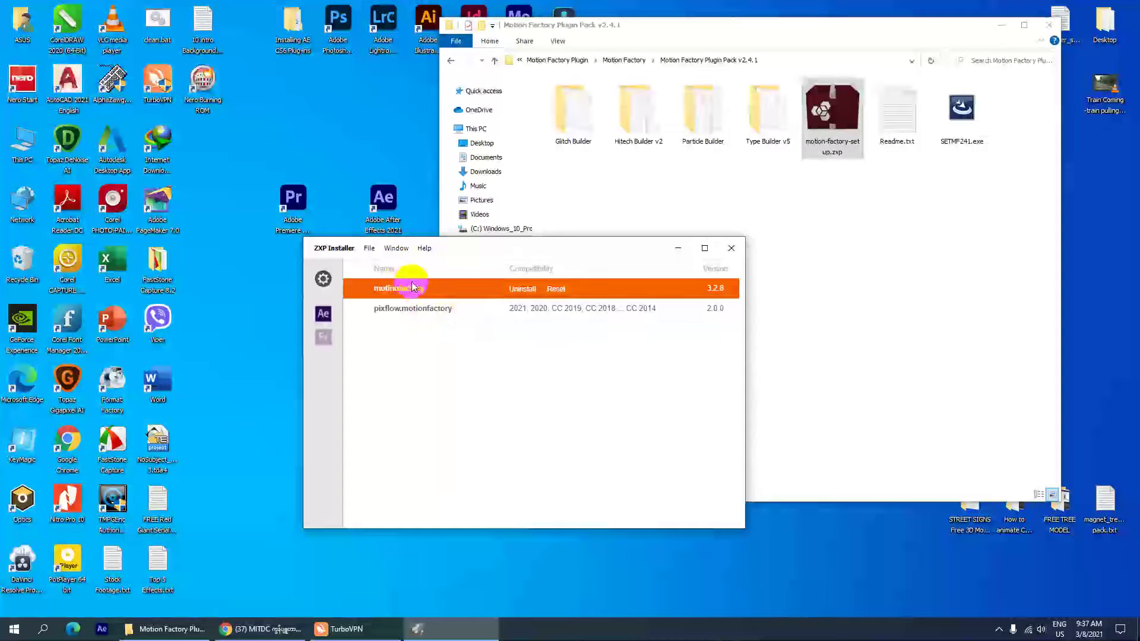
pyautogui.click(514, 289)
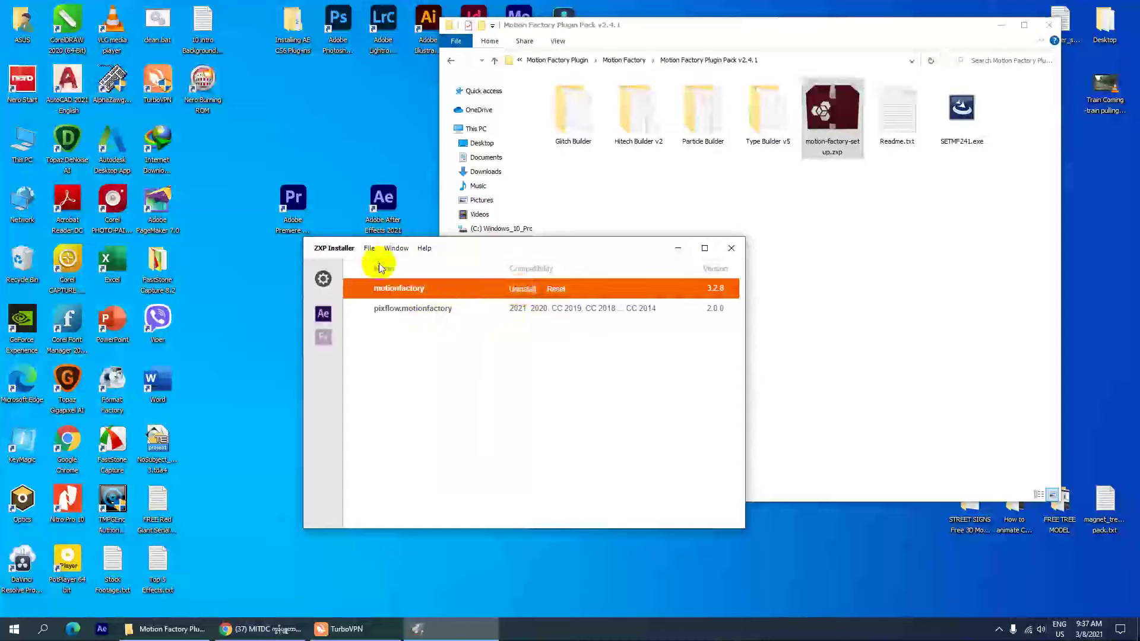
pyautogui.click(518, 290)
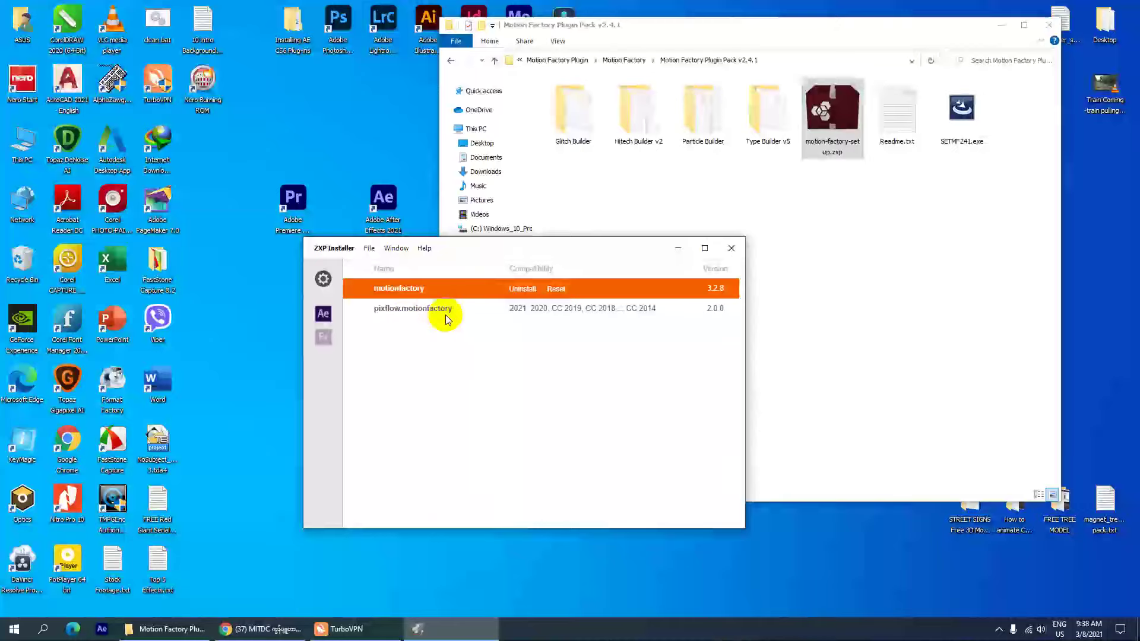
pyautogui.click(440, 342)
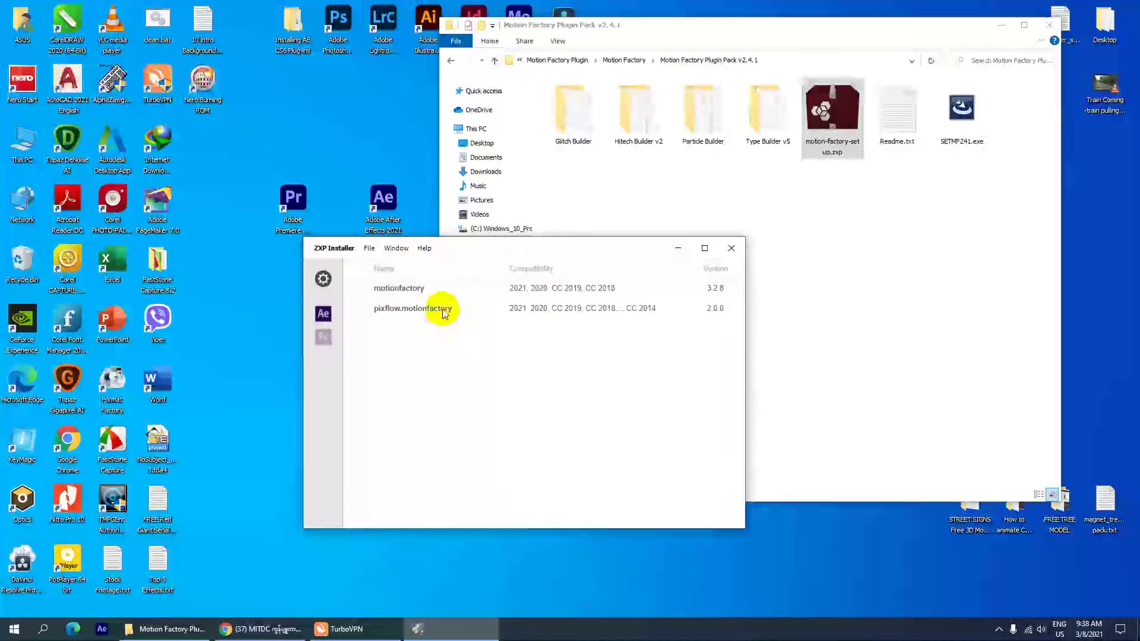
pyautogui.click(445, 311)
pyautogui.click(439, 332)
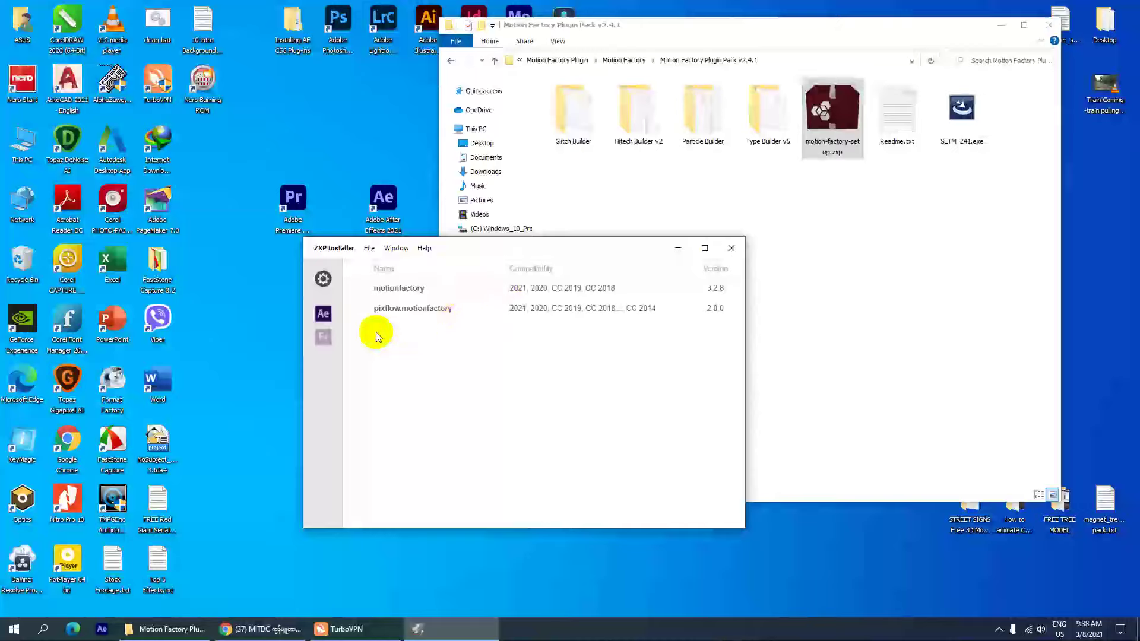
# Compare the motionfactory 3.2.8 and pixflow.motionfactory 2.0.0 entries, then minimize ZXP Installer
pyautogui.click(409, 289)
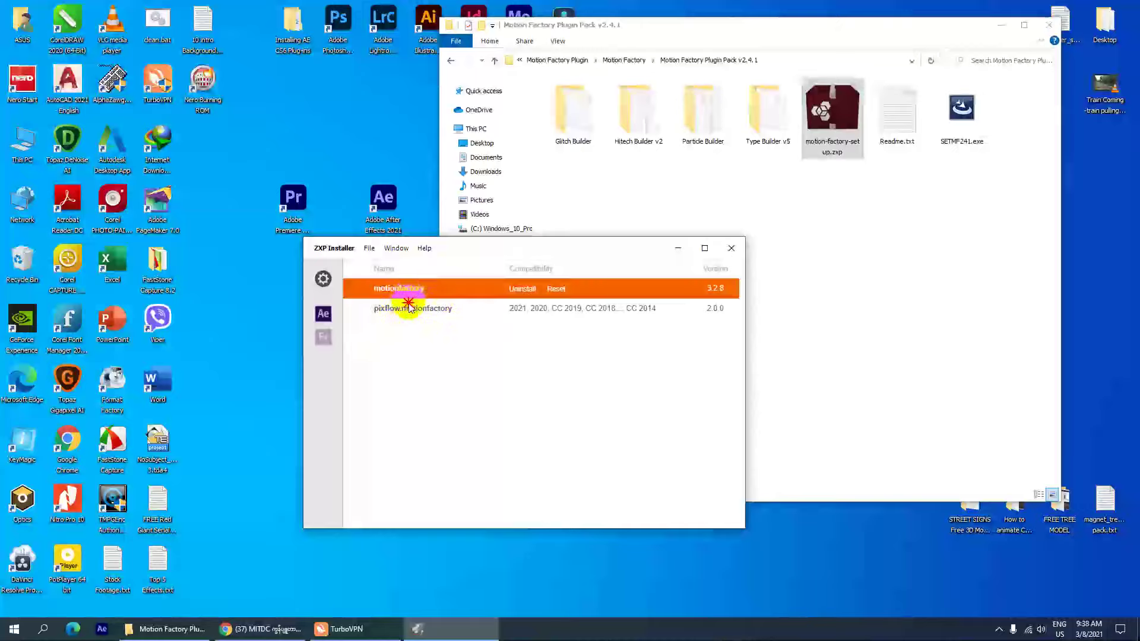
pyautogui.click(408, 305)
pyautogui.click(483, 341)
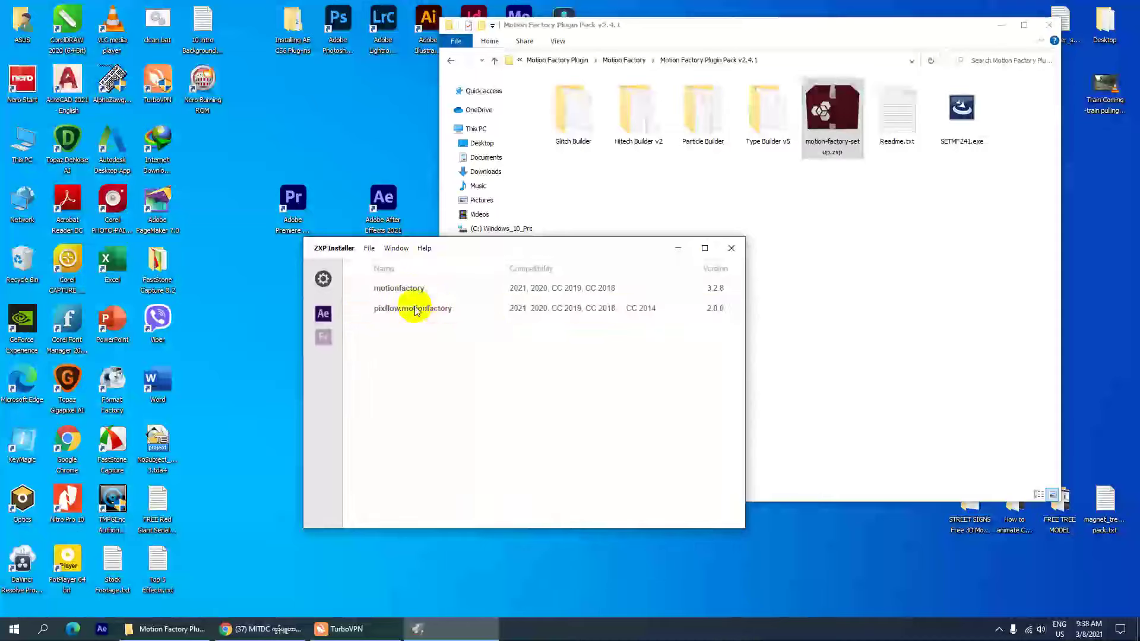
pyautogui.click(469, 309)
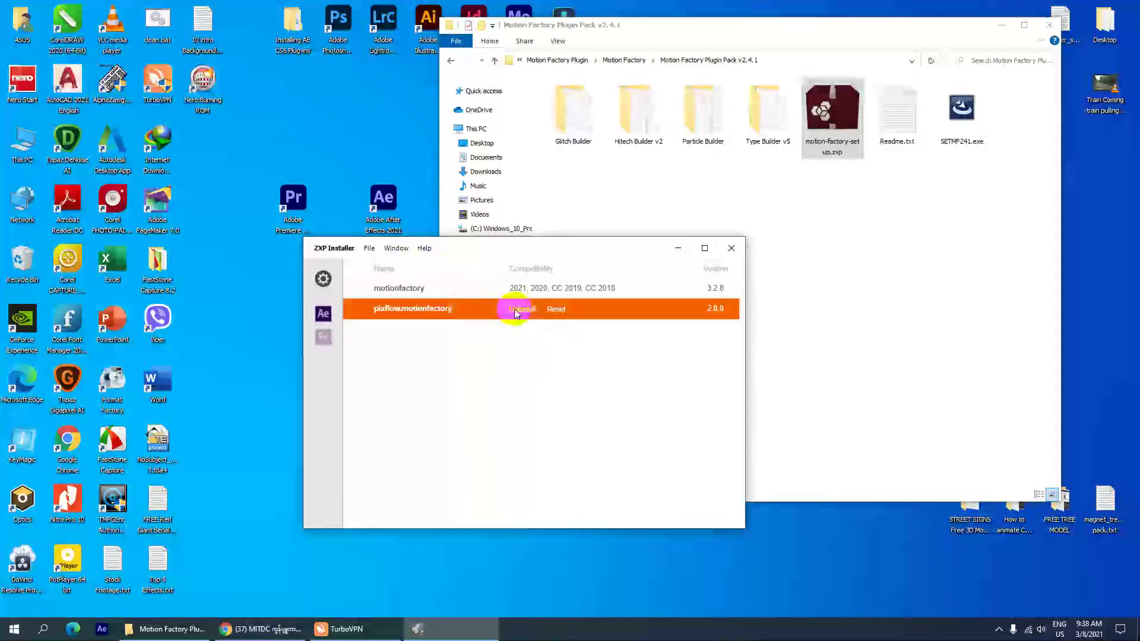
pyautogui.click(411, 291)
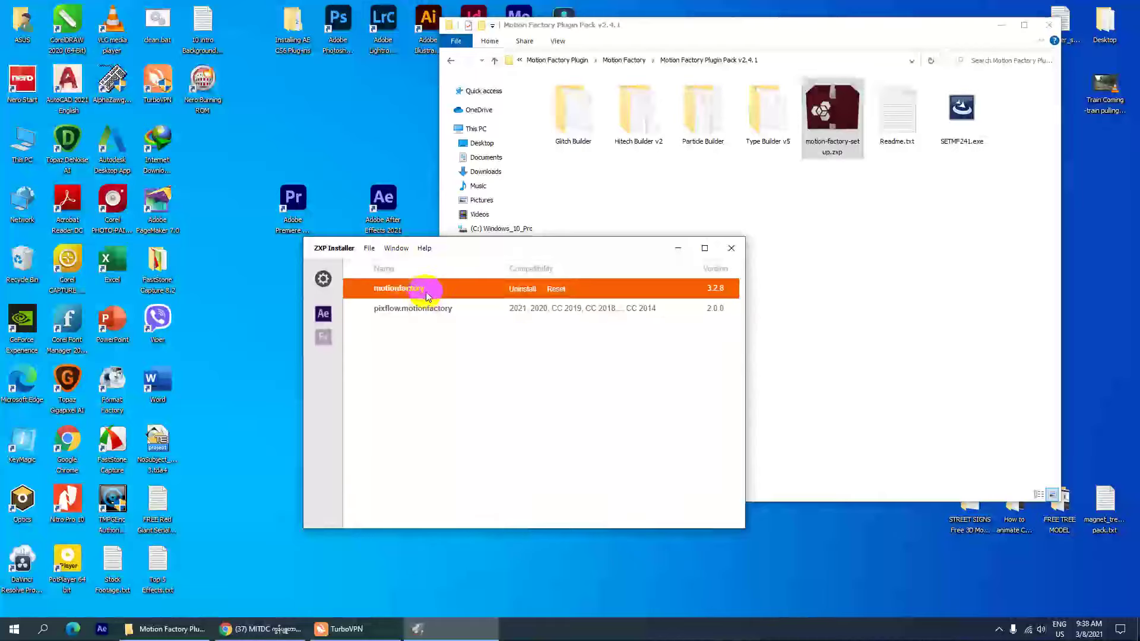
pyautogui.click(518, 295)
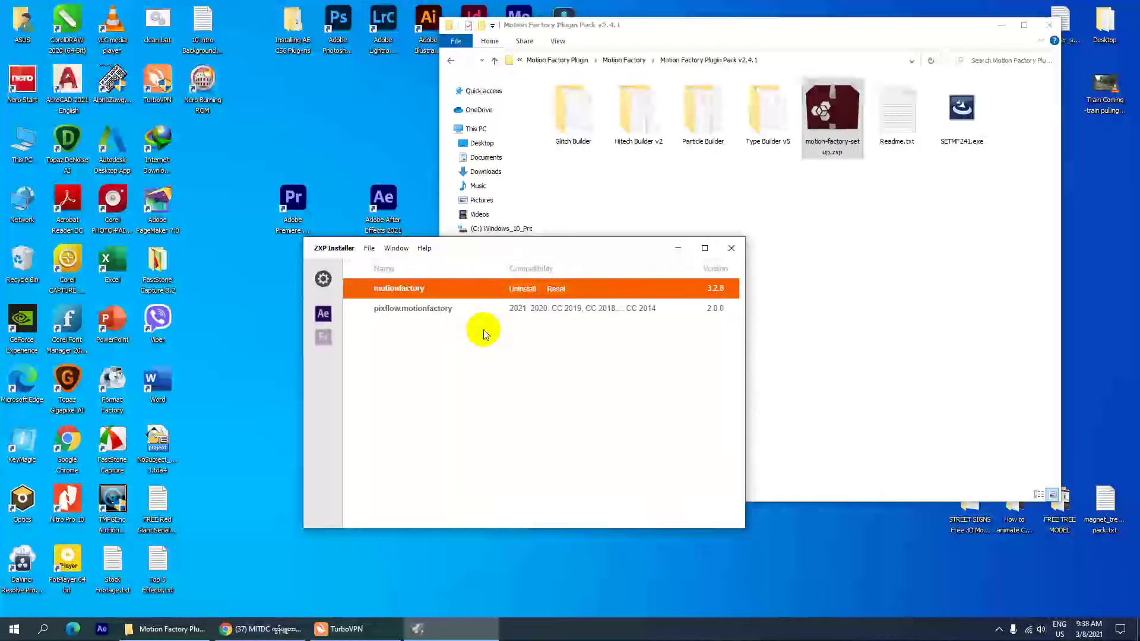
pyautogui.click(545, 367)
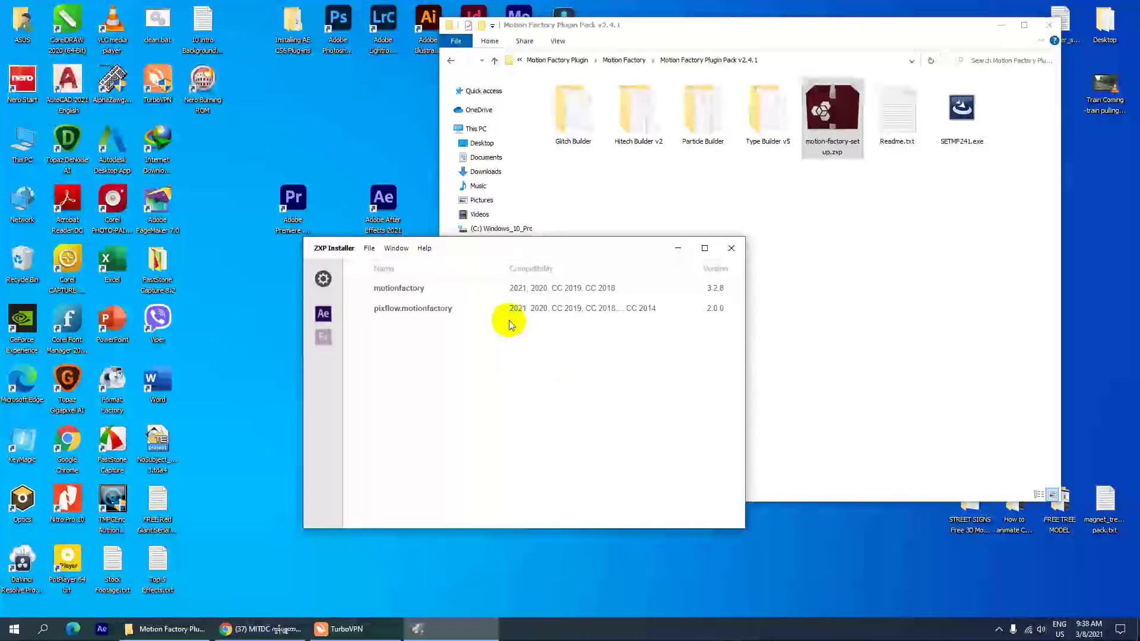
pyautogui.click(458, 290)
pyautogui.click(457, 312)
pyautogui.click(450, 288)
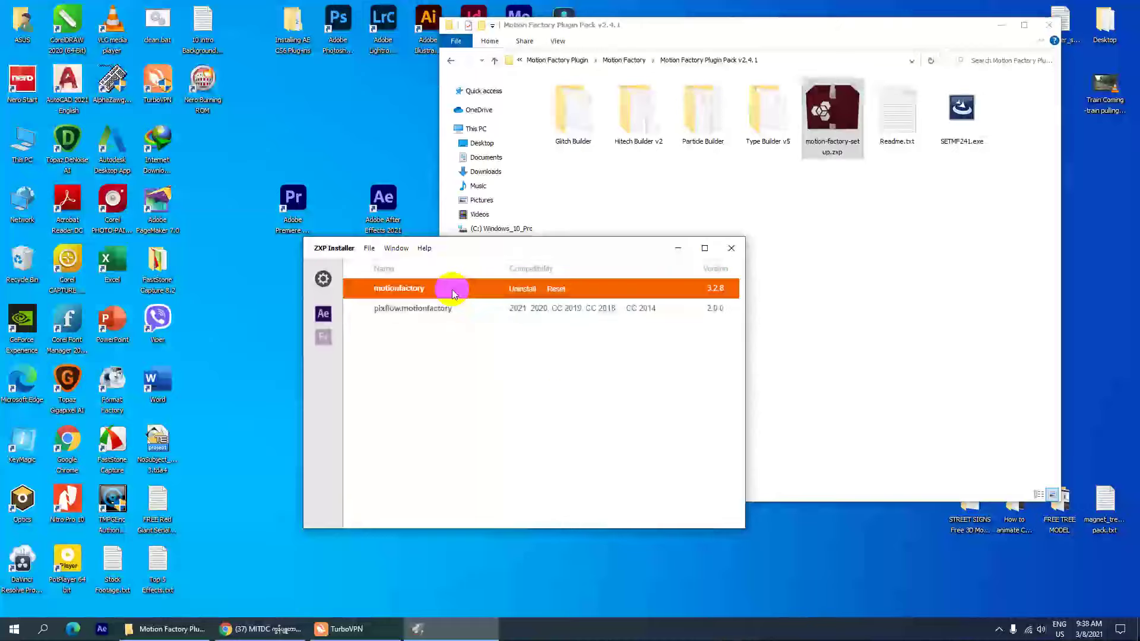
pyautogui.click(718, 289)
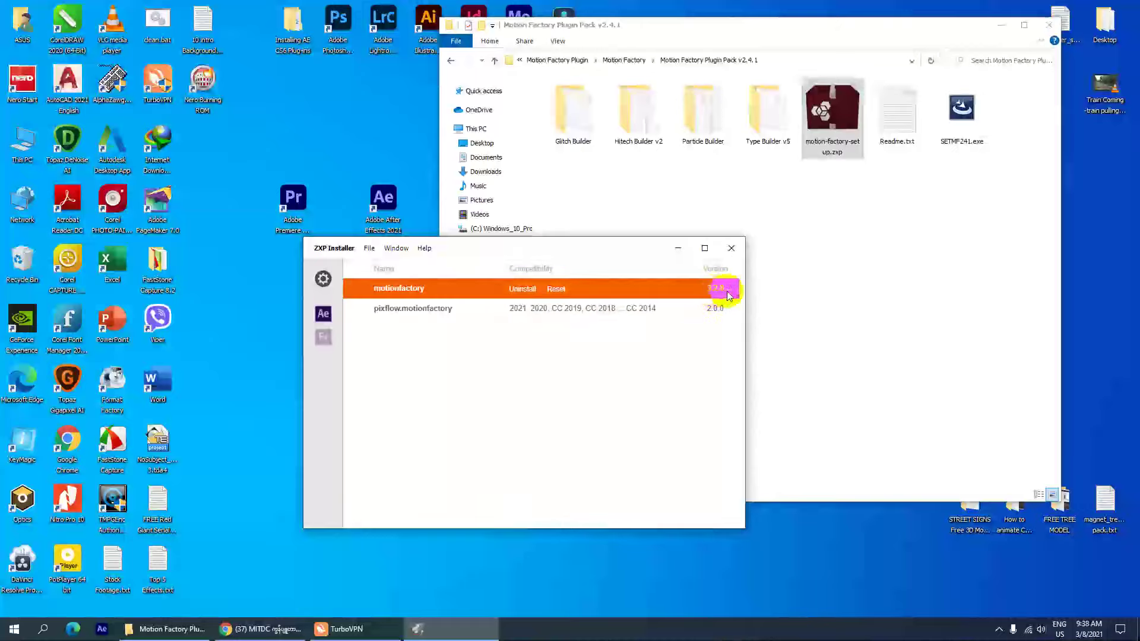
pyautogui.click(419, 312)
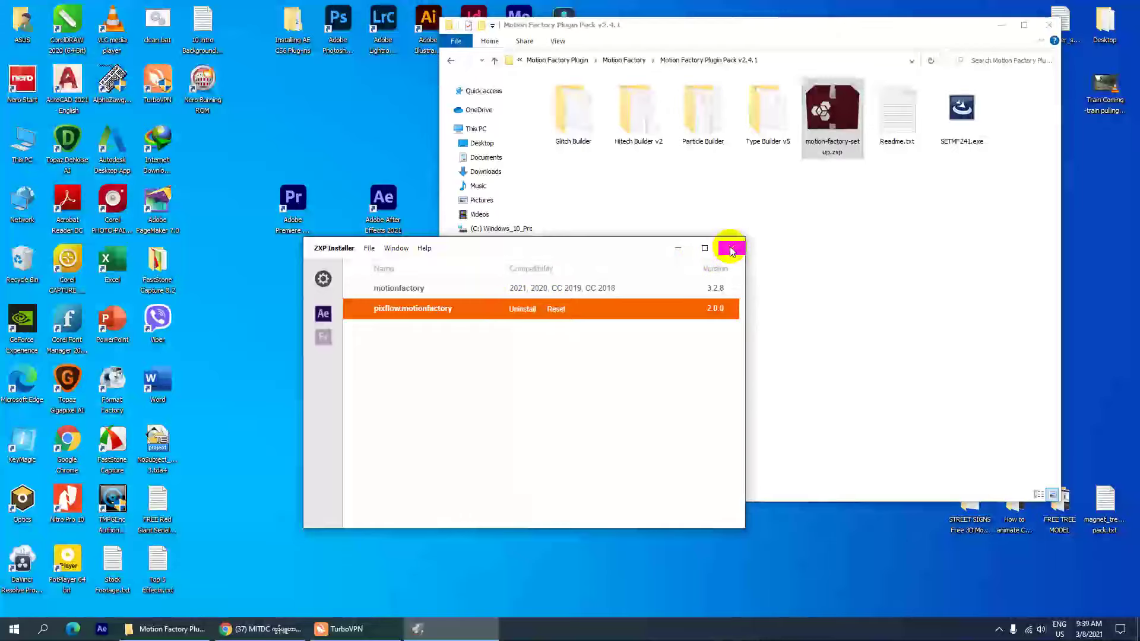
pyautogui.click(677, 249)
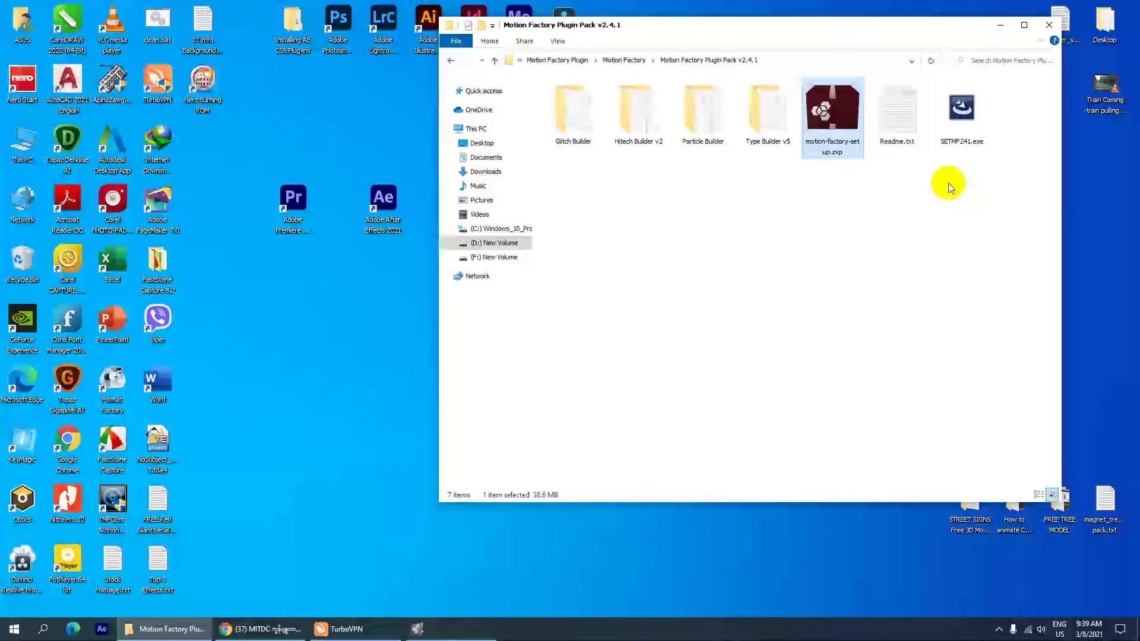
# Select SETMF241.exe, the 223 MB Pixflow setup launcher, and bring up its Run as administrator option
pyautogui.click(977, 130)
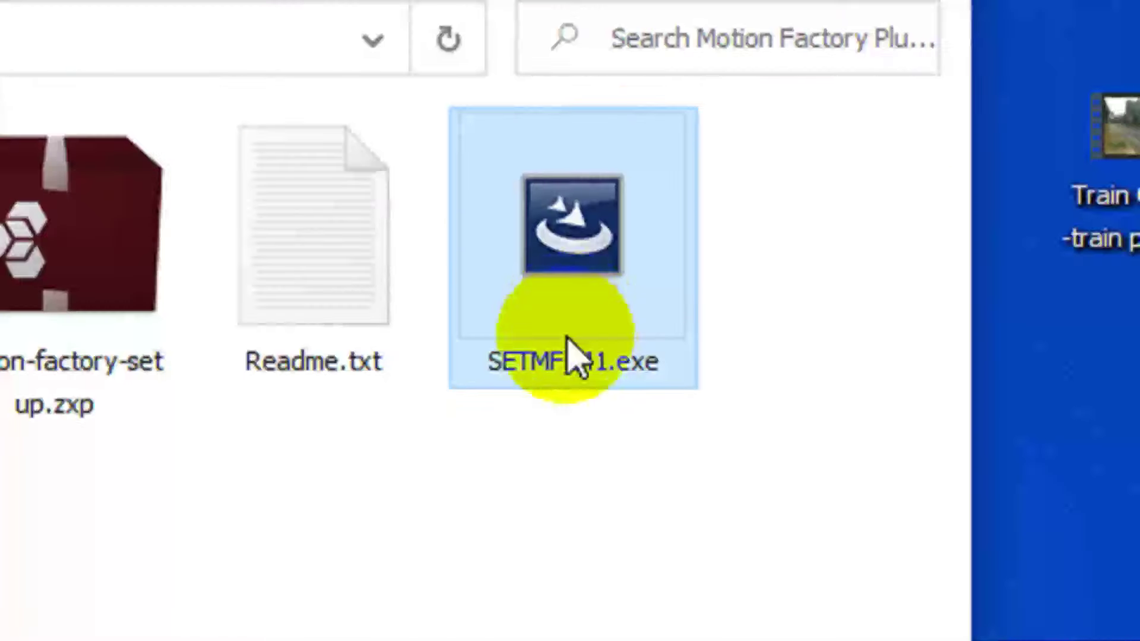
pyautogui.moveTo(543, 383)
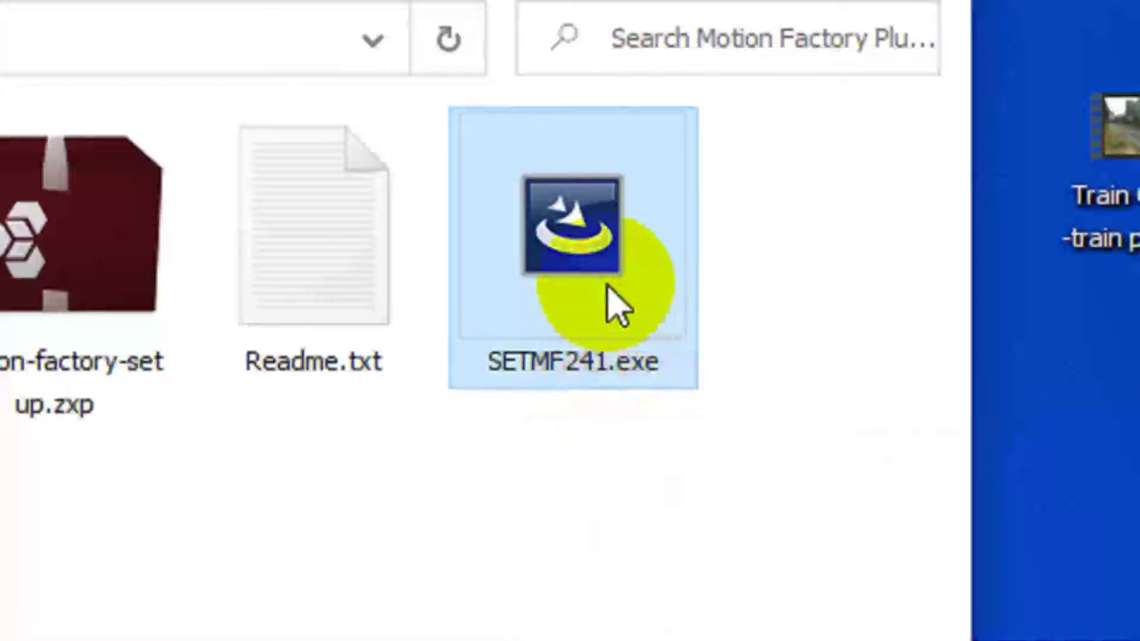
pyautogui.rightClick(608, 302)
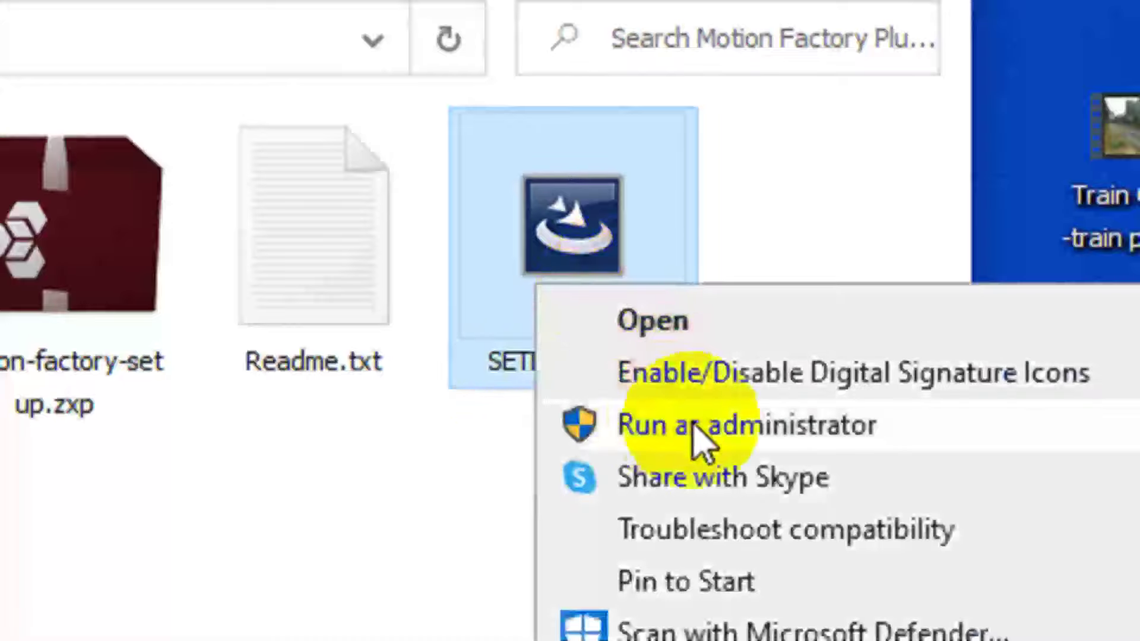
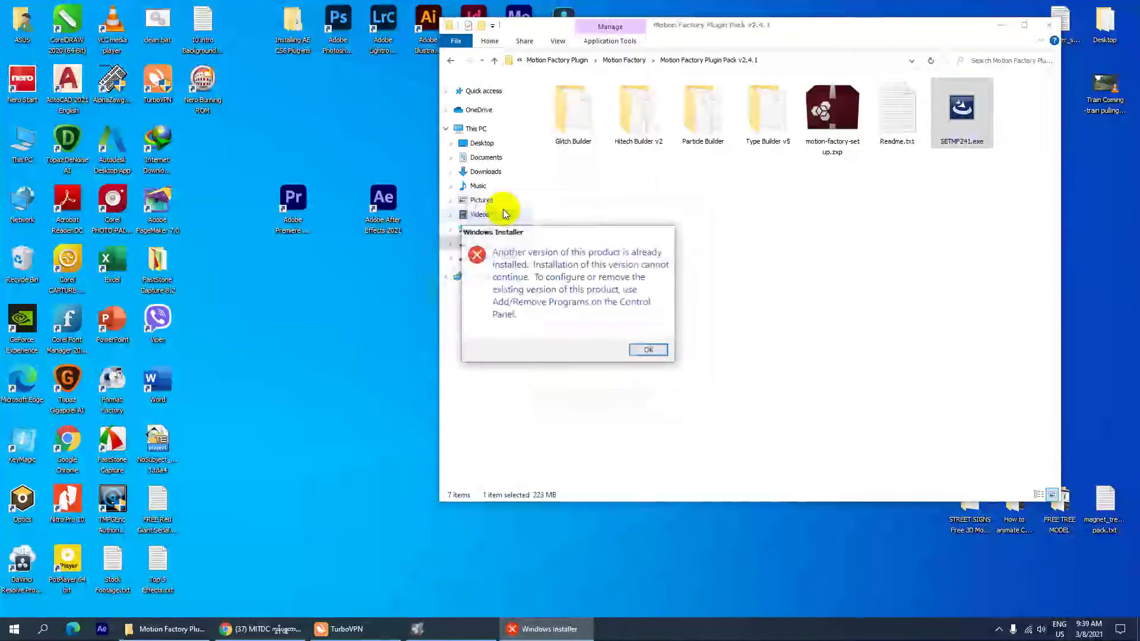
# Move the 'another version already installed' installer error aside and dismiss it with OK
pyautogui.moveTo(554, 234); pyautogui.dragTo(314, 243)
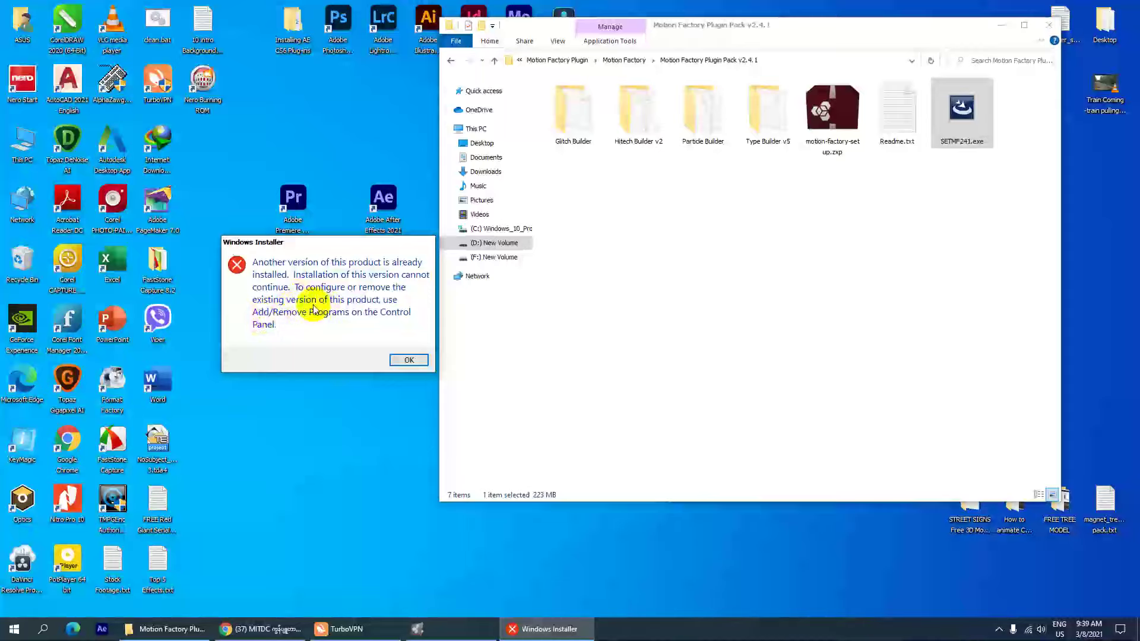
pyautogui.click(409, 360)
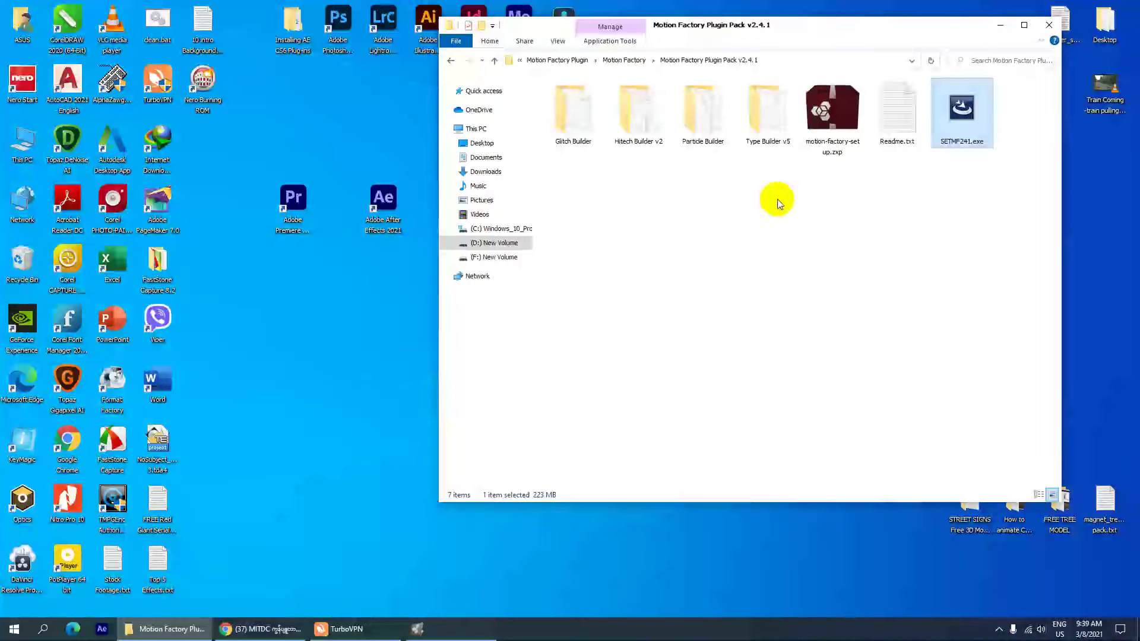
# Reopen the Motion Factory Plugin Pack v2.4.1 folder in an Explorer window moved down and right
pyautogui.click(451, 60)
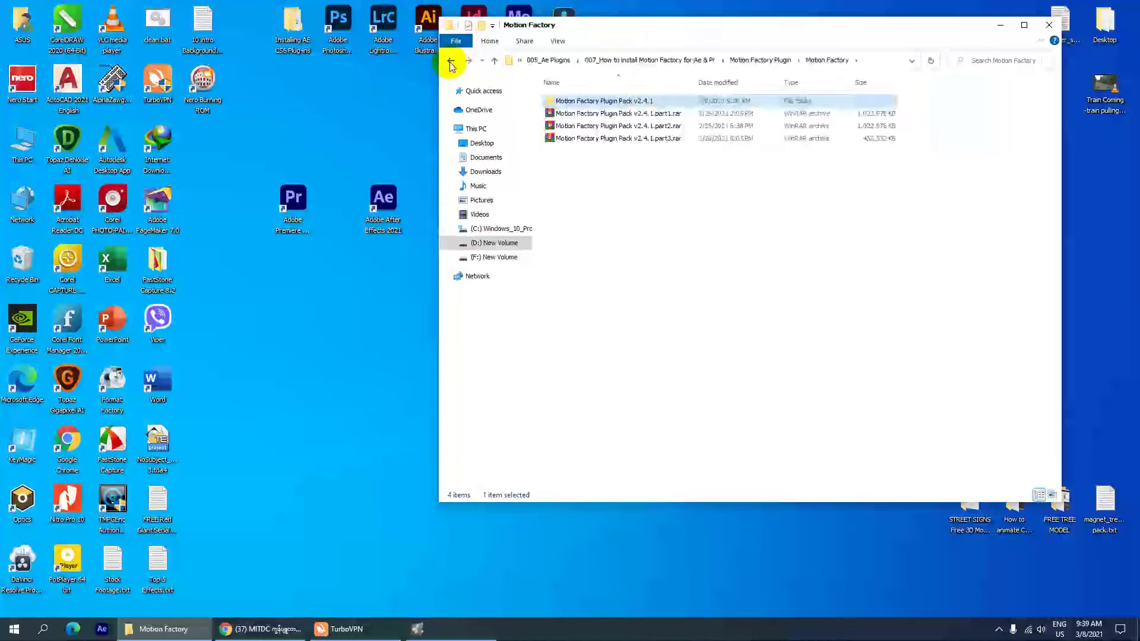
pyautogui.doubleClick(585, 102)
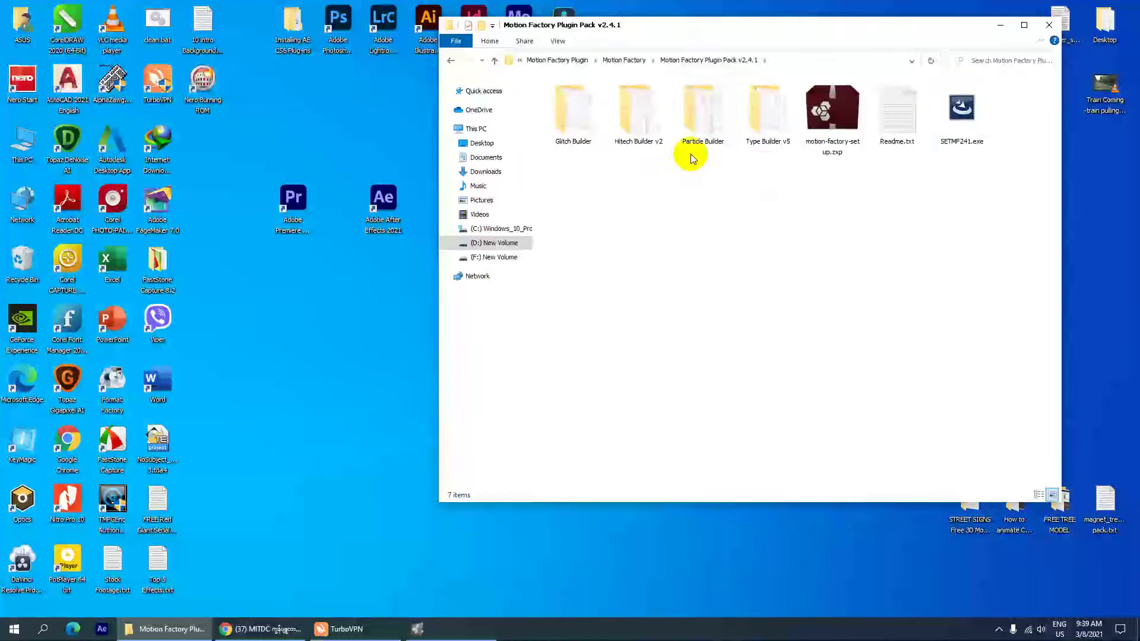
pyautogui.click(451, 62)
pyautogui.click(449, 61)
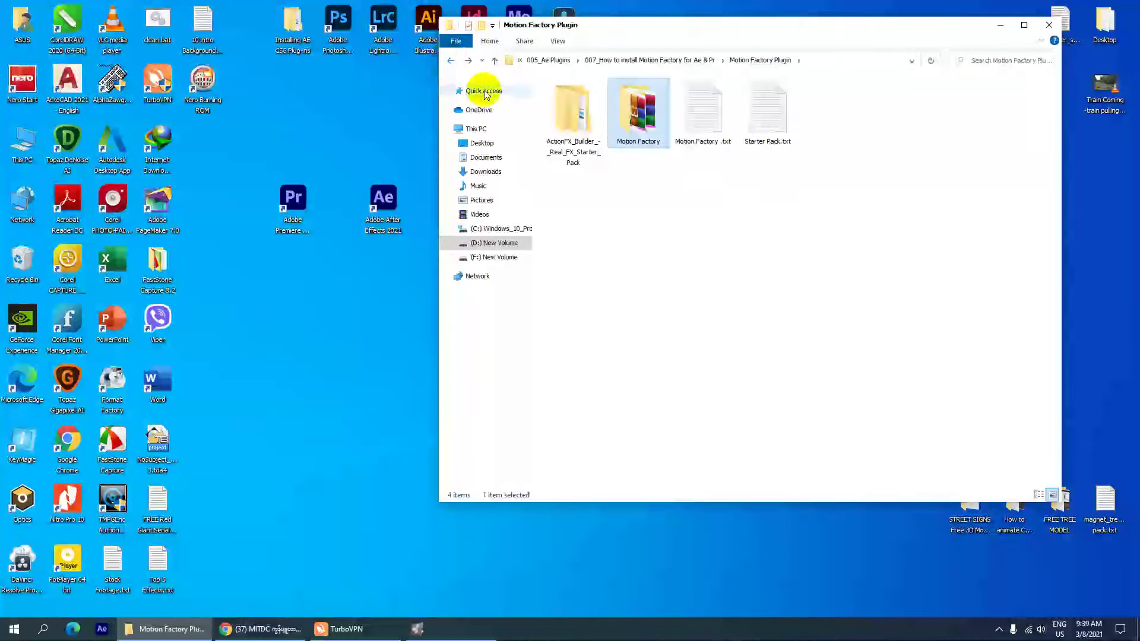
pyautogui.doubleClick(640, 126)
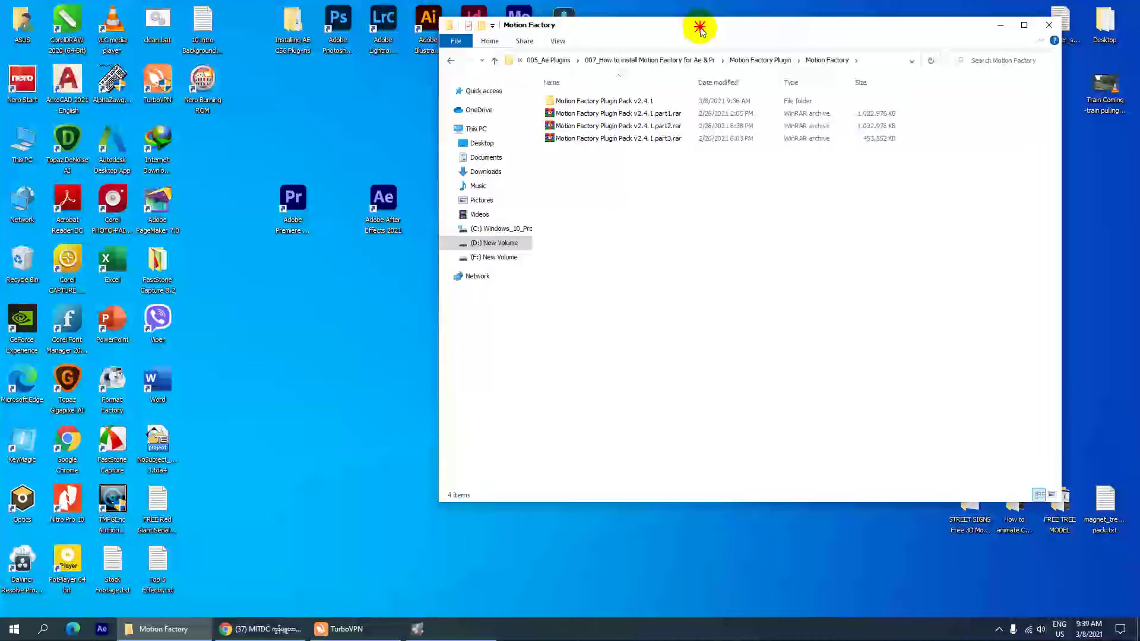
pyautogui.moveTo(697, 37); pyautogui.dragTo(749, 64)
pyautogui.doubleClick(686, 128)
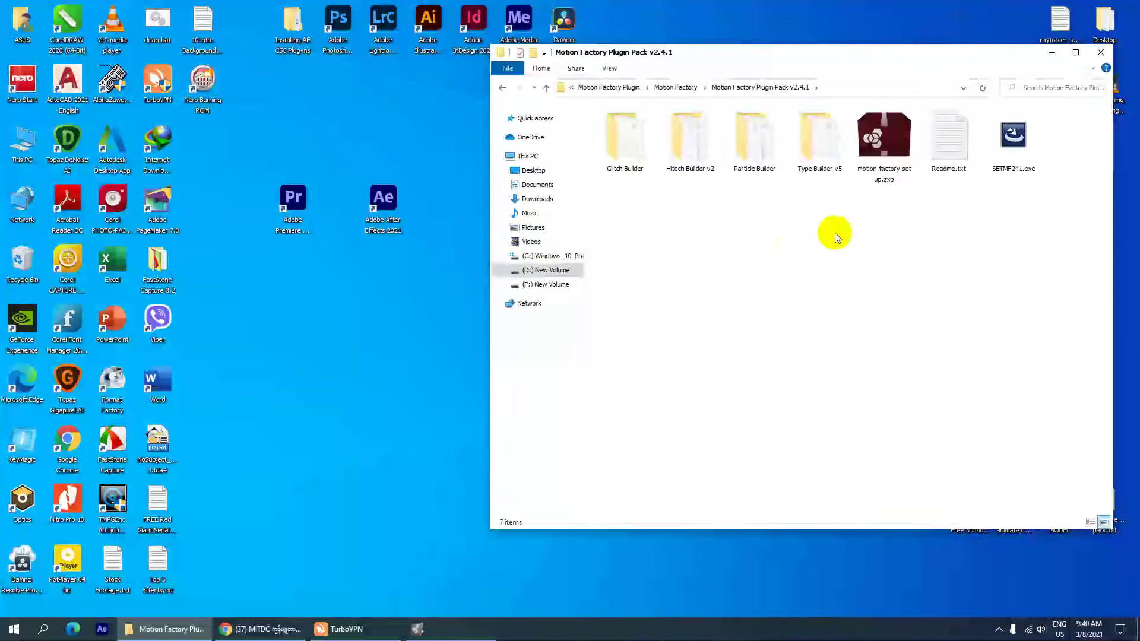
# Select the Glitch, Hitech v2, Particle and Type v5 builder folders, then move the Premiere Pro shortcut higher
pyautogui.moveTo(843, 226); pyautogui.dragTo(606, 159)
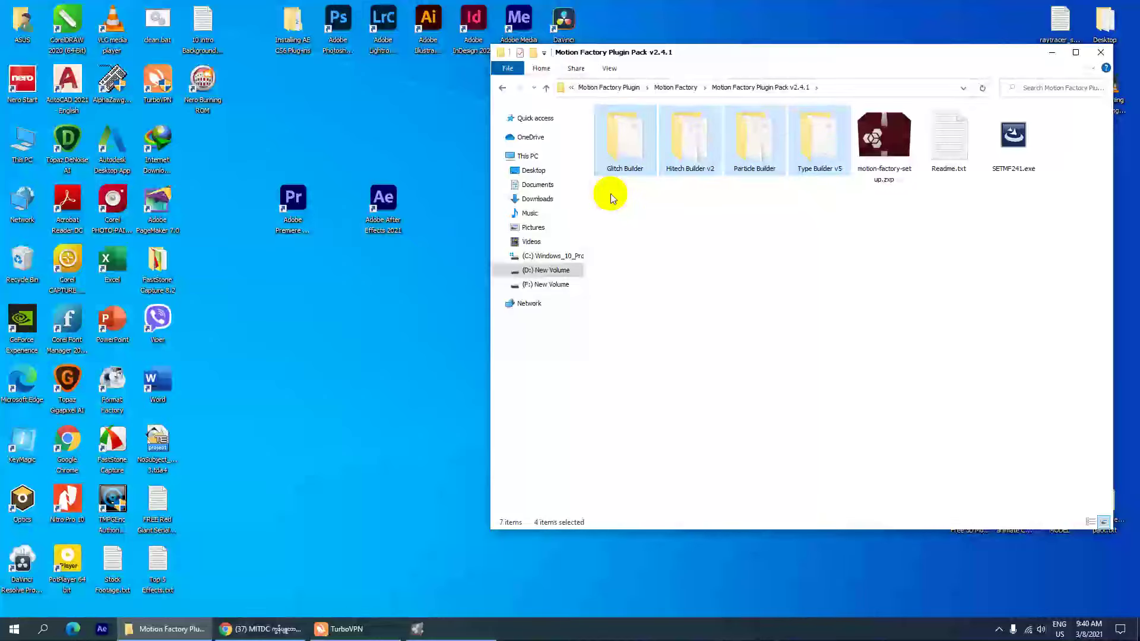
pyautogui.click(617, 157)
pyautogui.click(688, 151)
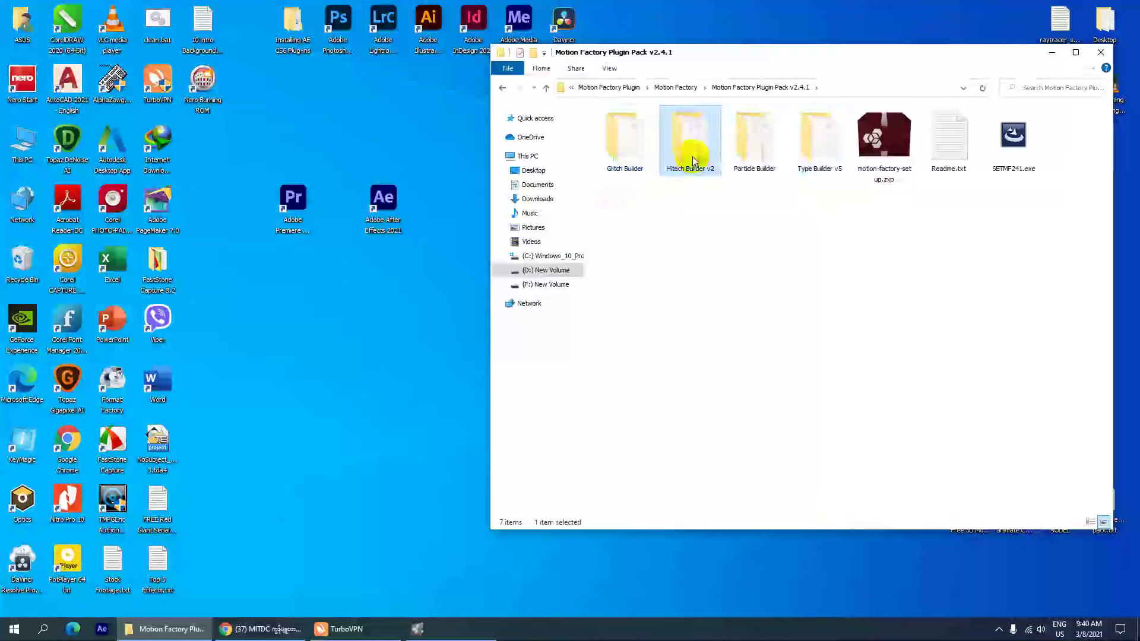
pyautogui.click(762, 154)
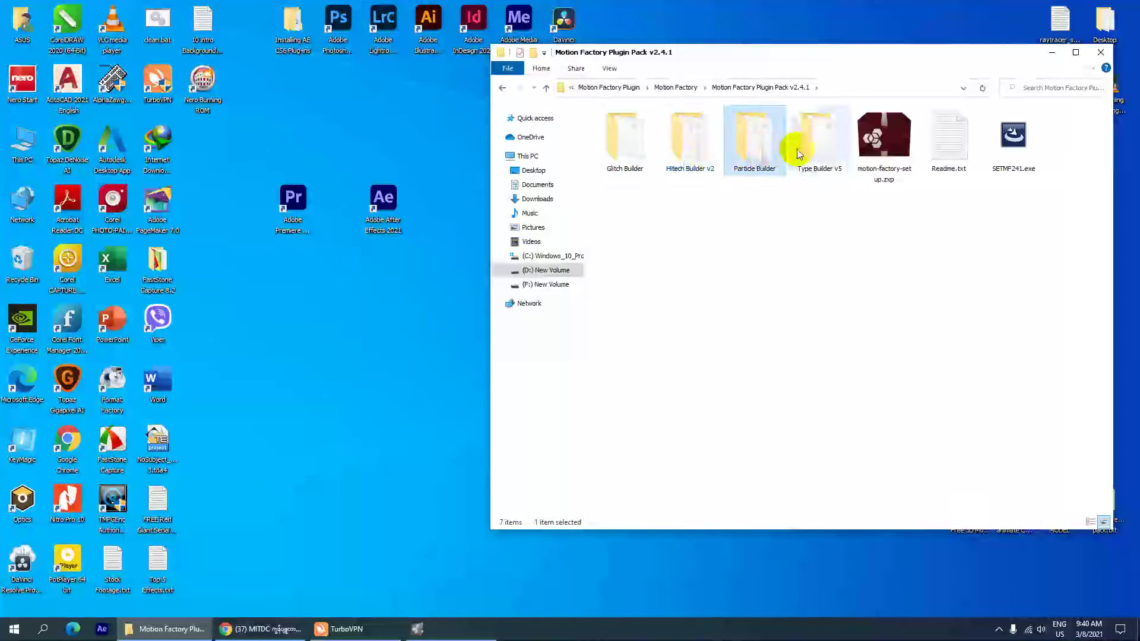
pyautogui.click(818, 148)
pyautogui.moveTo(834, 196)
pyautogui.mouseDown()
pyautogui.moveTo(594, 155)
pyautogui.moveTo(403, 195)
pyautogui.mouseUp()
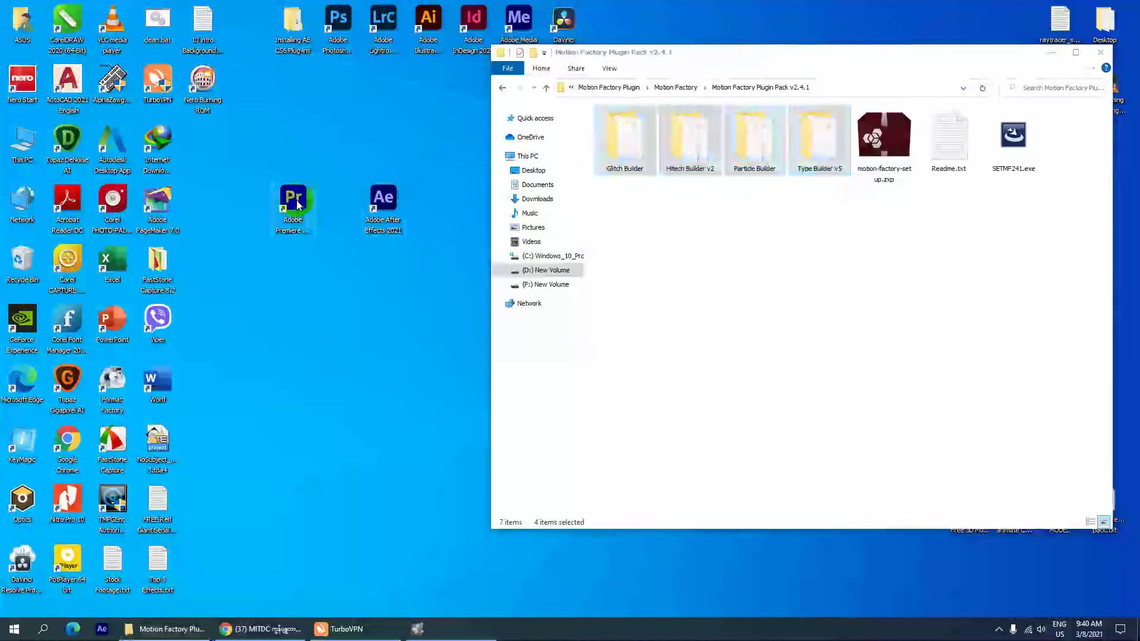
pyautogui.moveTo(293, 198); pyautogui.dragTo(380, 89)
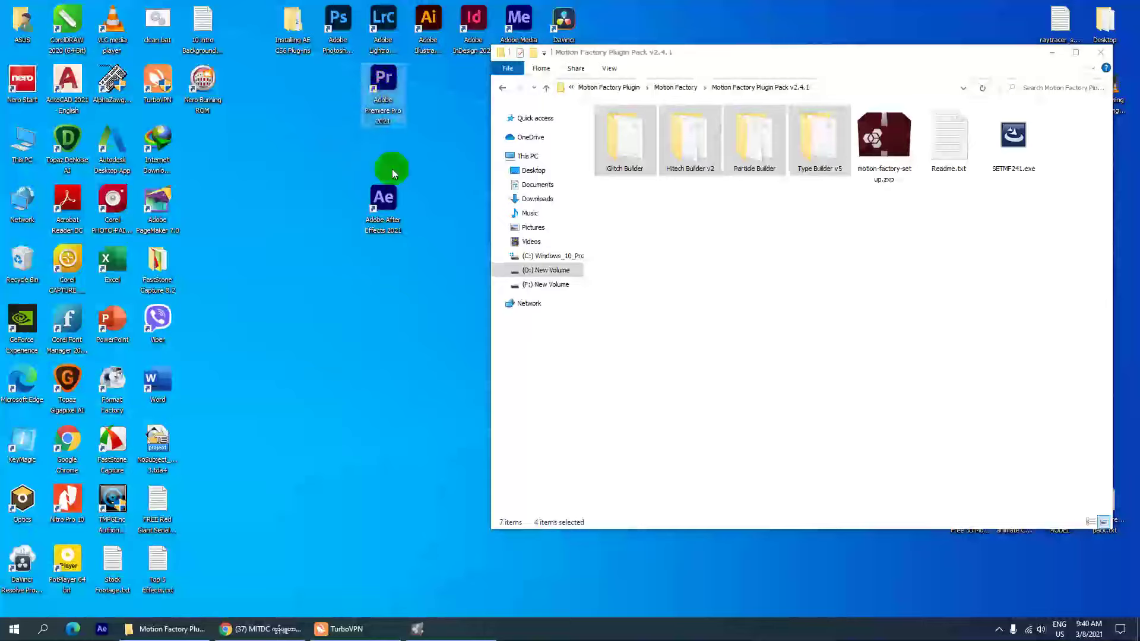
# Drop the Premiere Pro shortcut in place and launch After Effects 2020 from its desktop shortcut
pyautogui.click(397, 212)
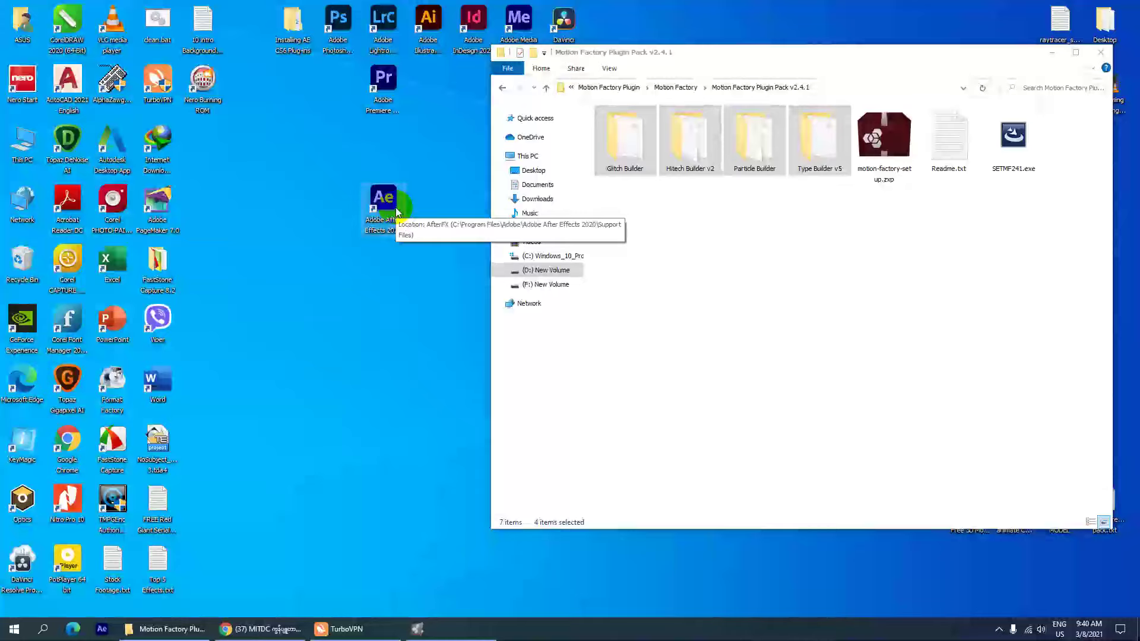
pyautogui.doubleClick(396, 212)
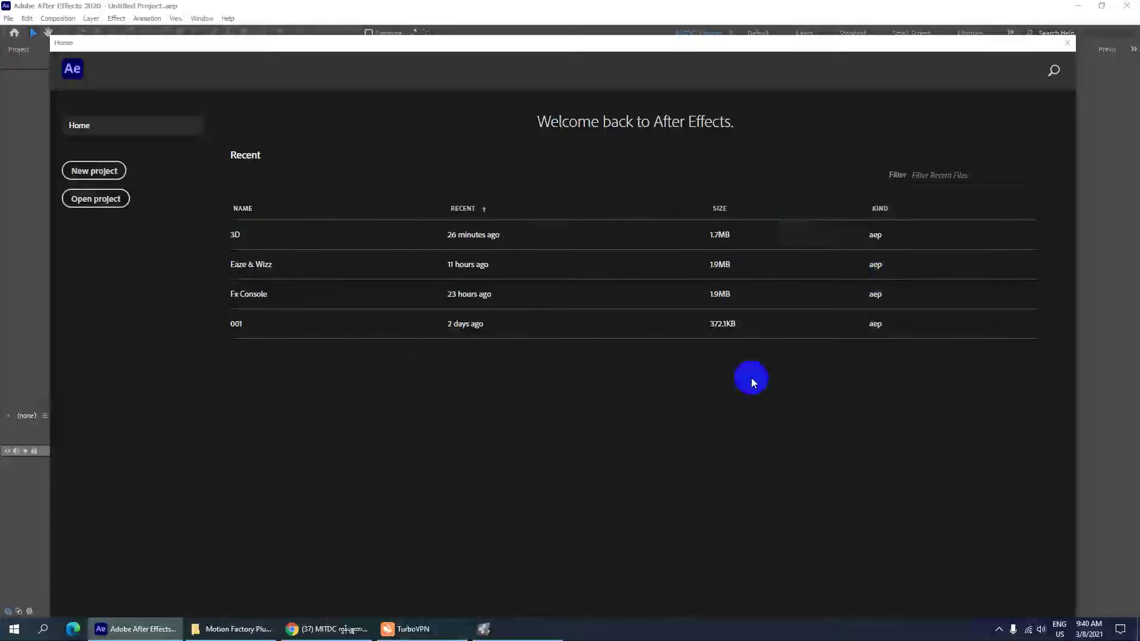
# Open the recent 3D project and its Model for E3D composition
pyautogui.click(257, 233)
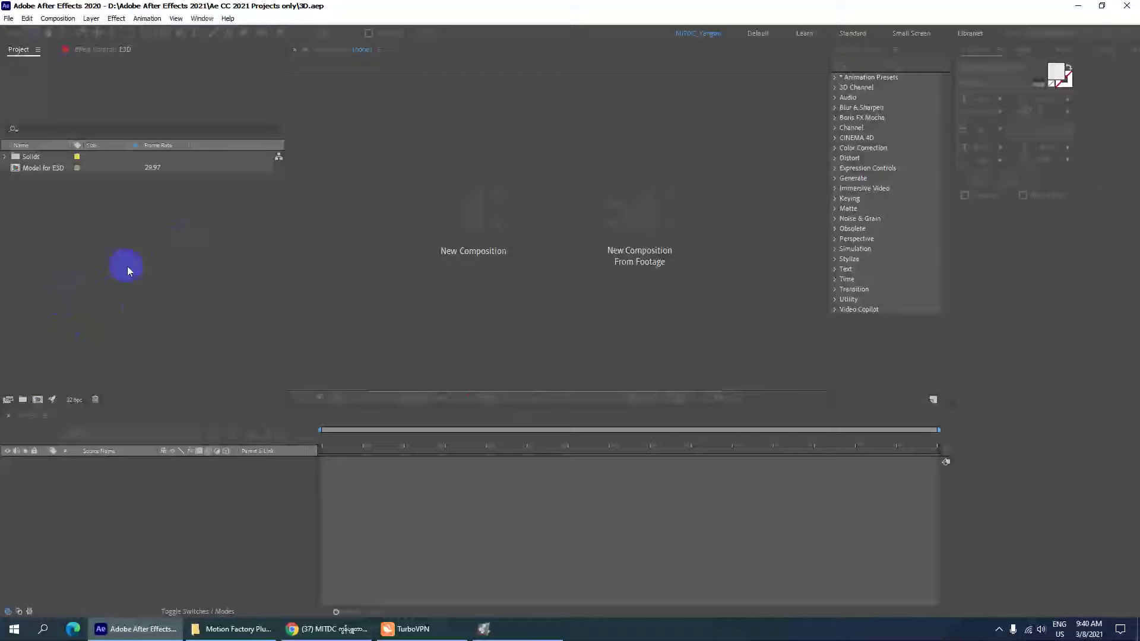
pyautogui.doubleClick(42, 167)
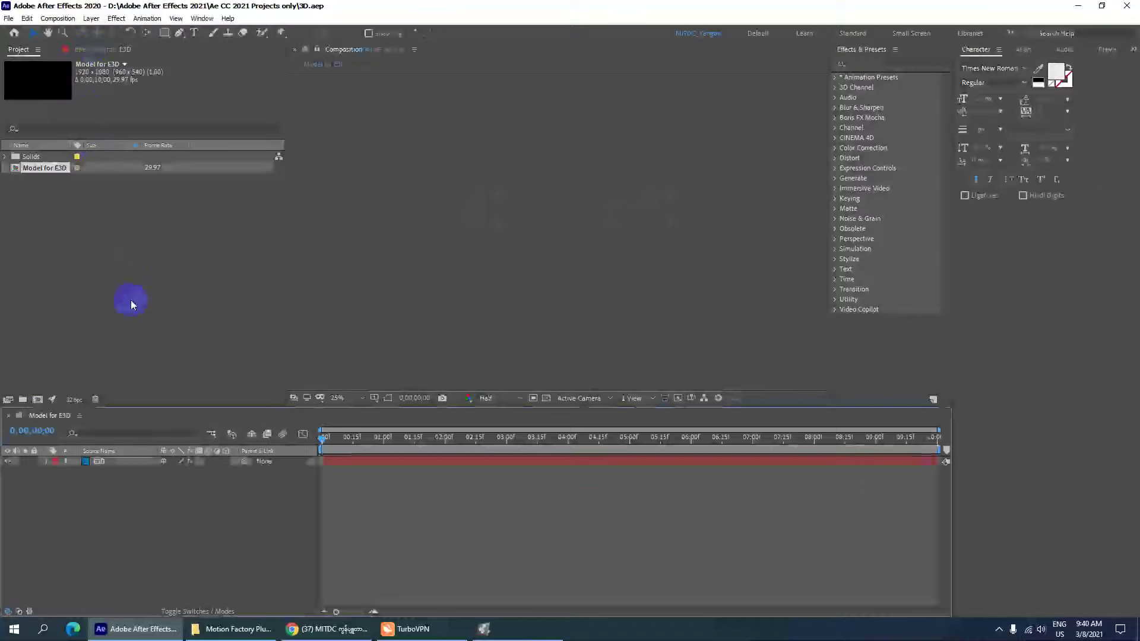
# Delete the Element effect from the E3D layer, leaving a plain blue solid
pyautogui.click(103, 464)
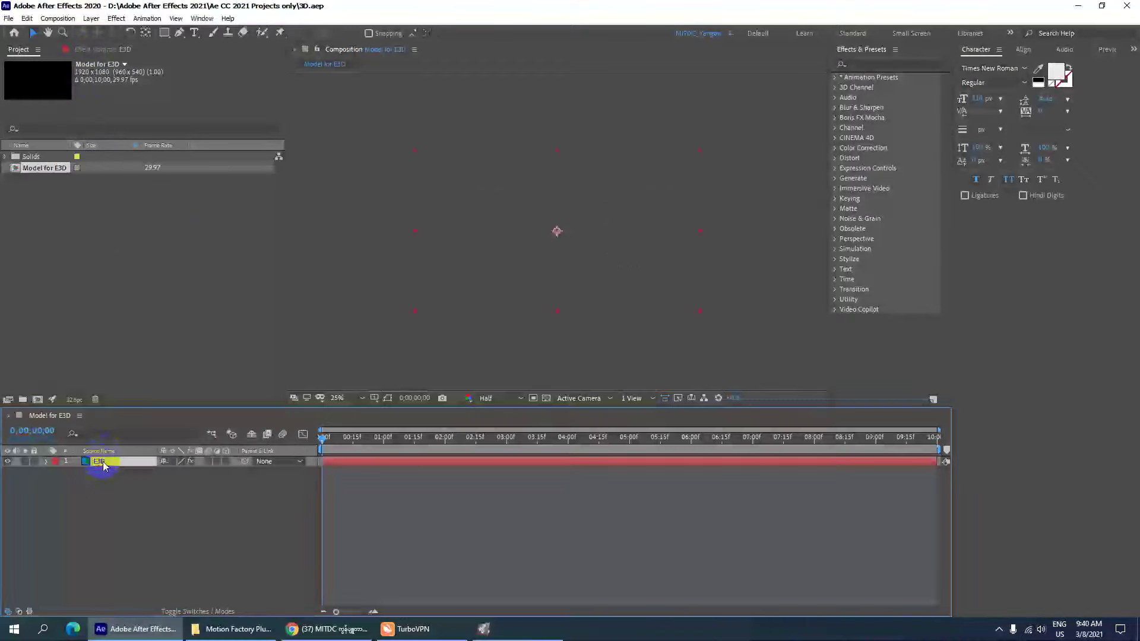
pyautogui.click(105, 48)
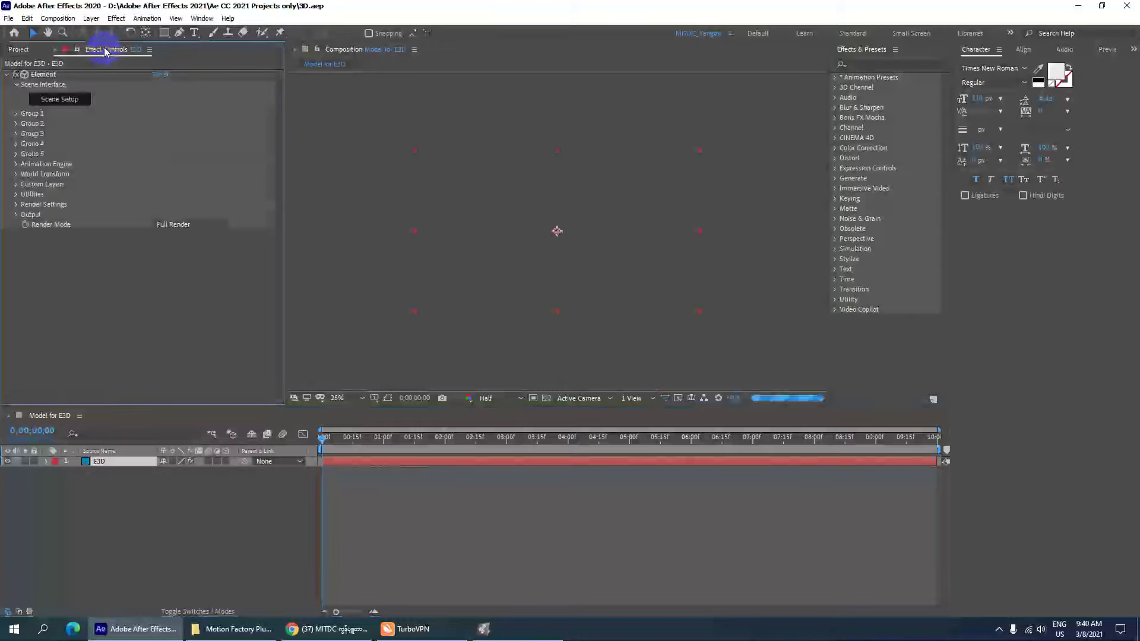
pyautogui.click(44, 75)
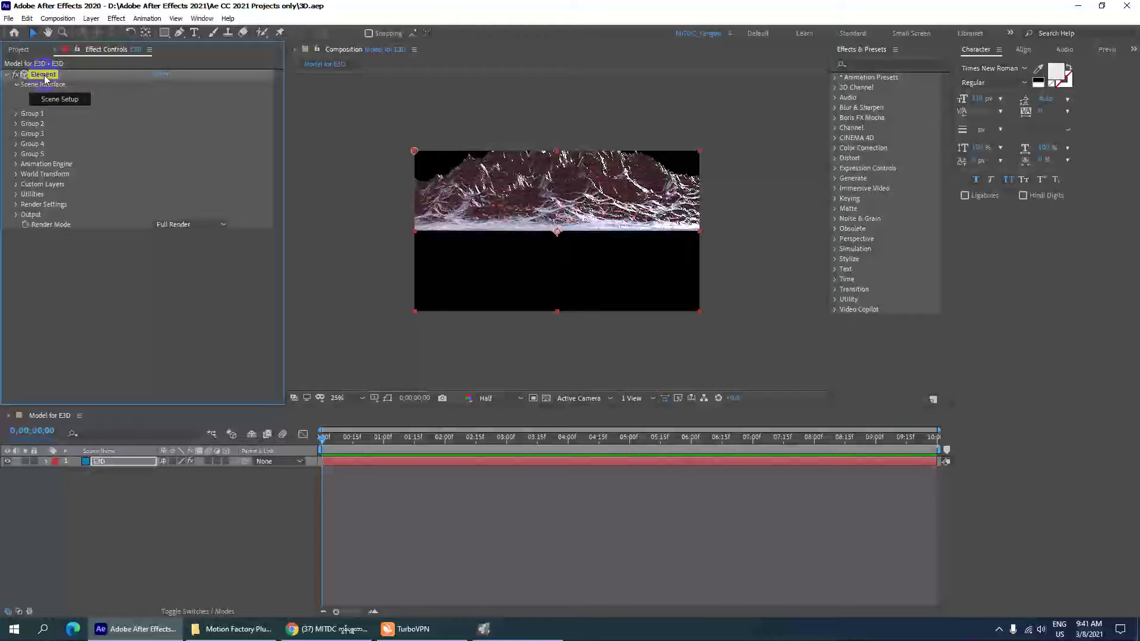
pyautogui.press('Delete')
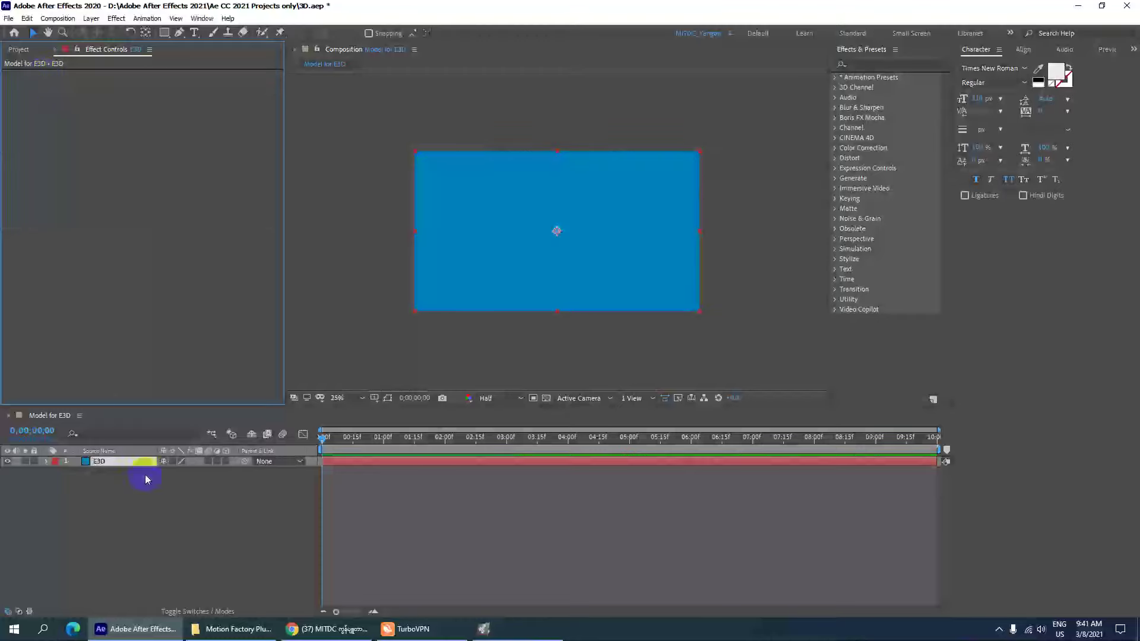
pyautogui.click(145, 473)
pyautogui.click(136, 461)
pyautogui.click(138, 142)
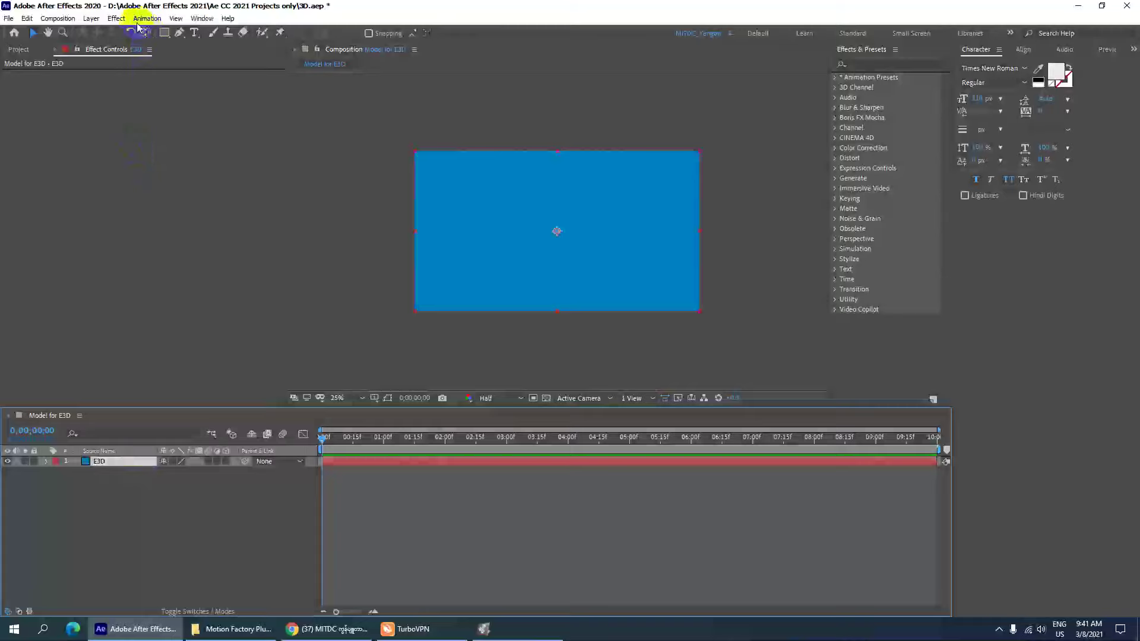
# Open the Motion Factory panel from Window > Extensions
pyautogui.click(118, 19)
pyautogui.moveTo(204, 19)
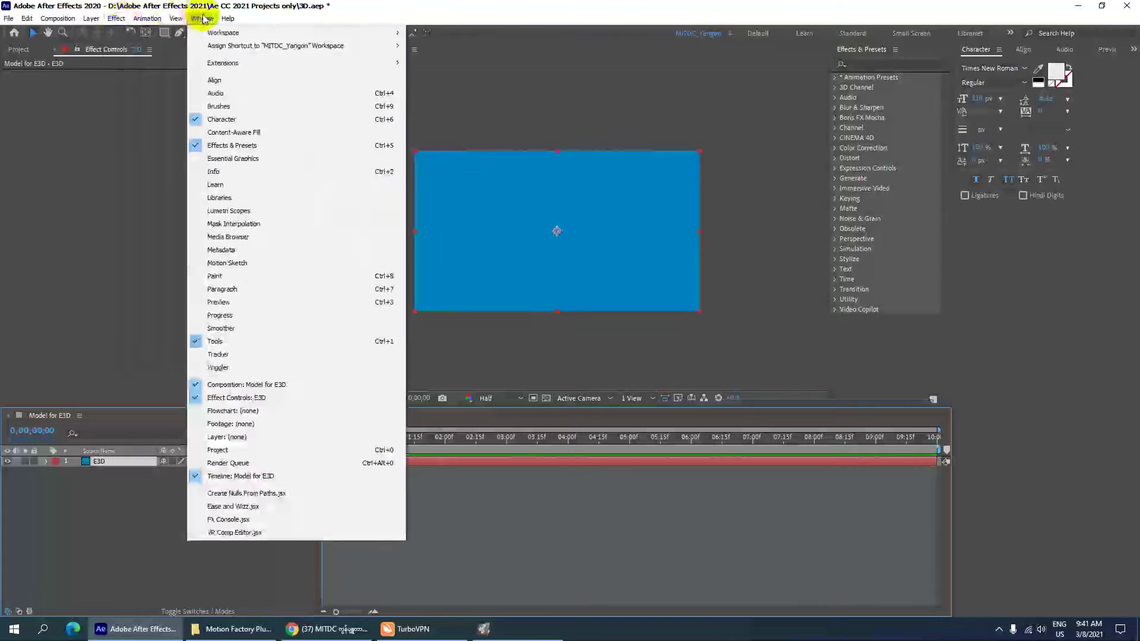
pyautogui.moveTo(368, 62)
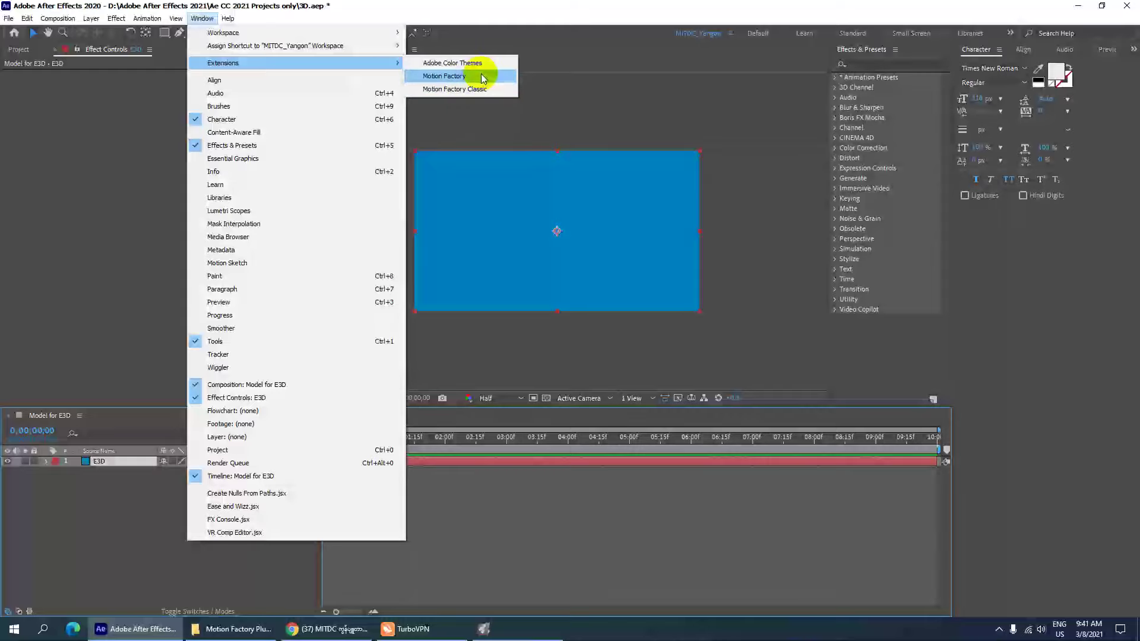
pyautogui.click(483, 77)
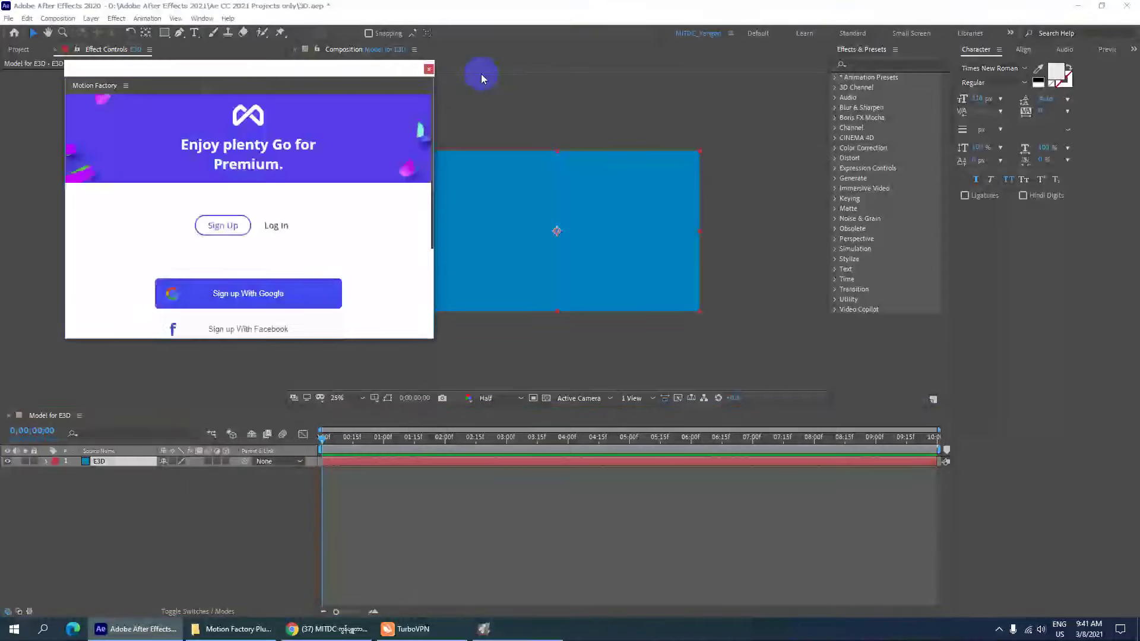
# Accept the After Effects restart, cancel the 3D.aep save prompt, and move the Motion Factory panel right
pyautogui.moveTo(315, 80); pyautogui.dragTo(515, 98)
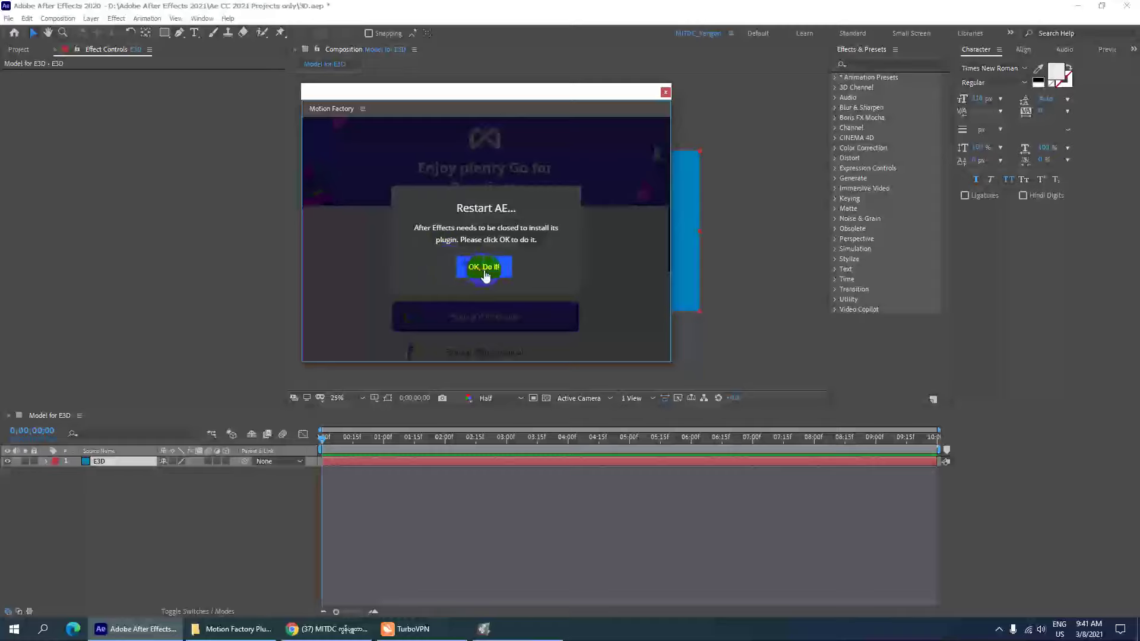
pyautogui.click(483, 268)
pyautogui.moveTo(537, 264); pyautogui.dragTo(545, 221)
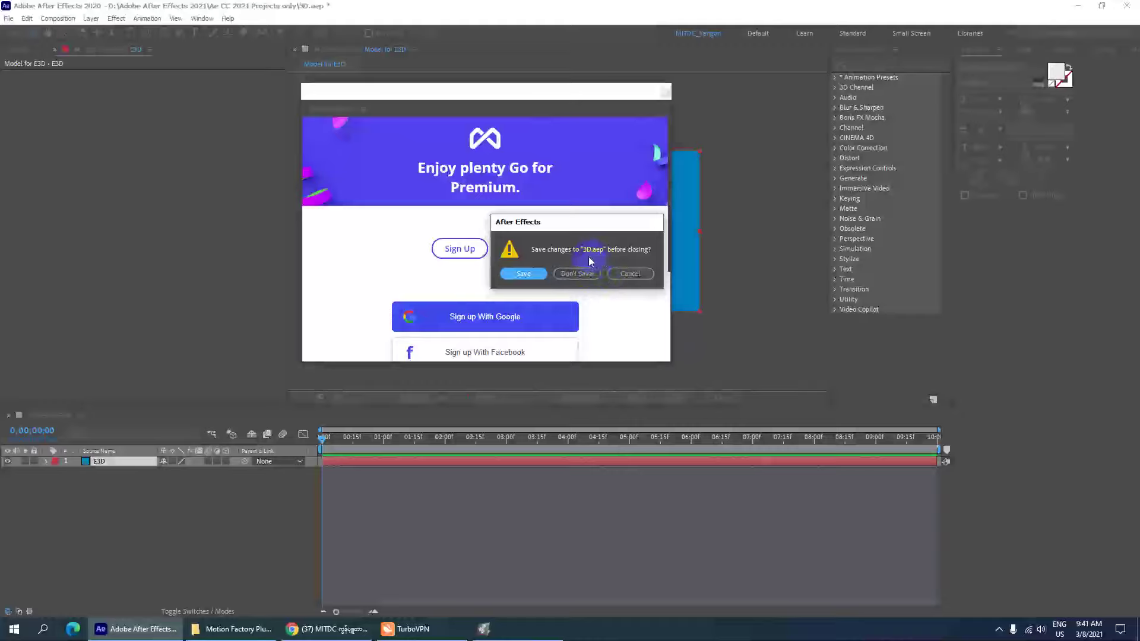
pyautogui.click(628, 274)
pyautogui.moveTo(485, 94); pyautogui.dragTo(785, 74)
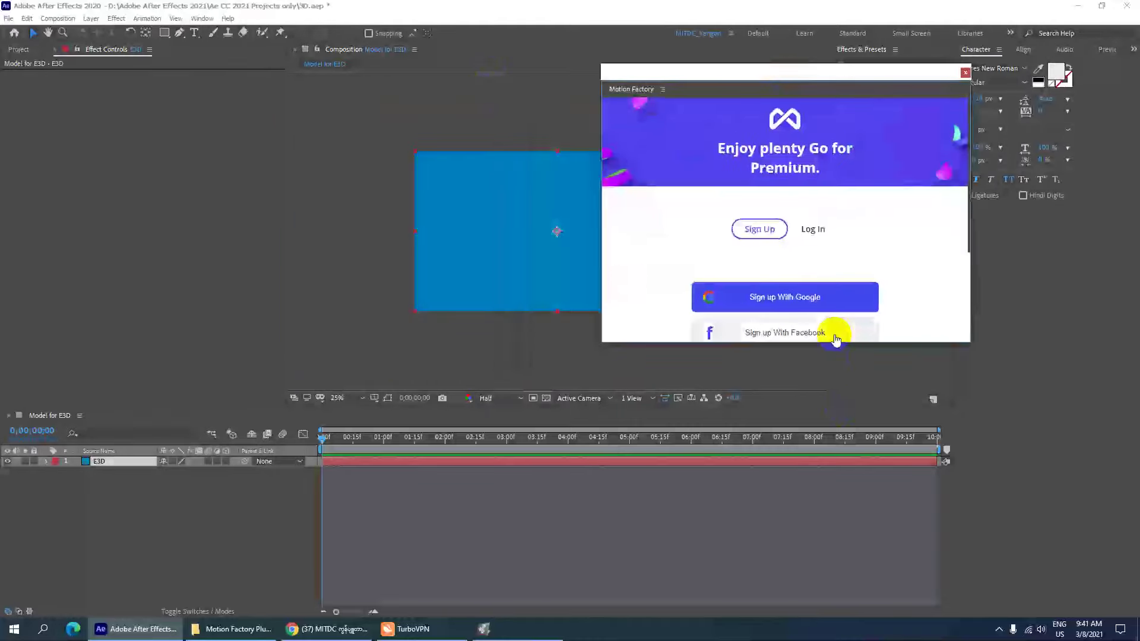
# Stretch the Motion Factory panel taller and nudge it up-left while it reaches the email verification screen
pyautogui.moveTo(841, 342); pyautogui.dragTo(845, 560)
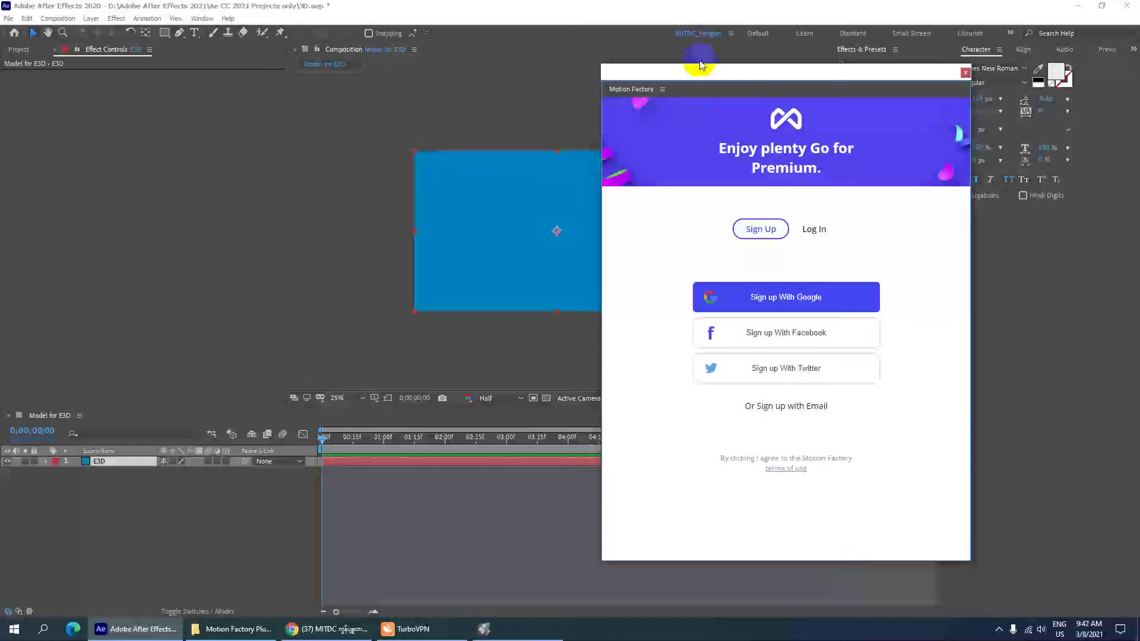
pyautogui.moveTo(743, 72); pyautogui.dragTo(717, 54)
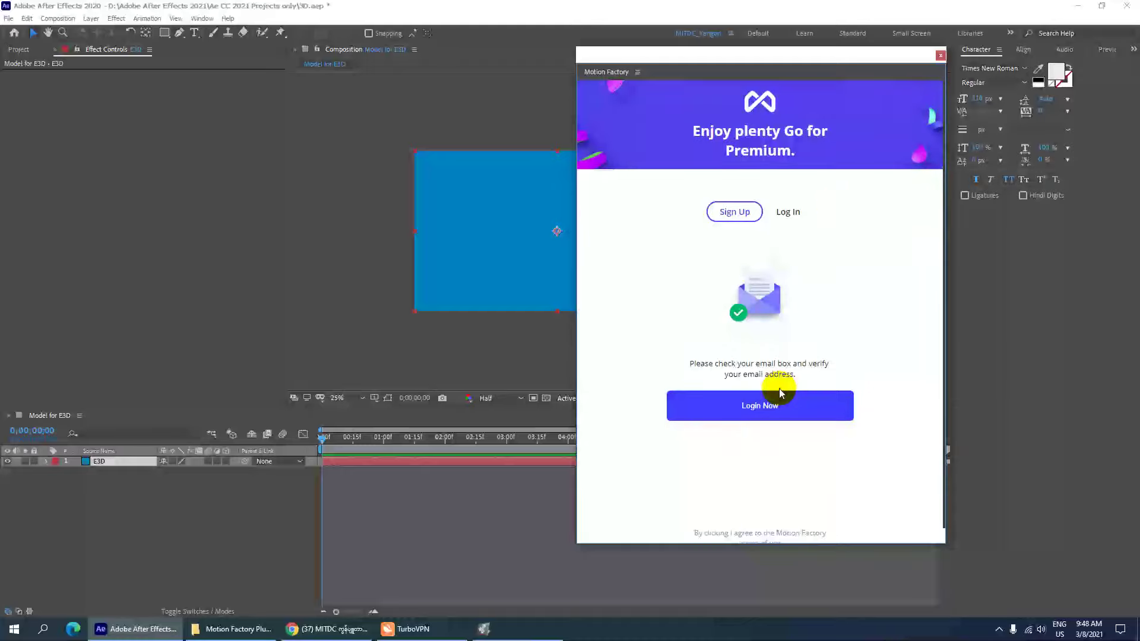
pyautogui.moveTo(707, 55); pyautogui.dragTo(687, 53)
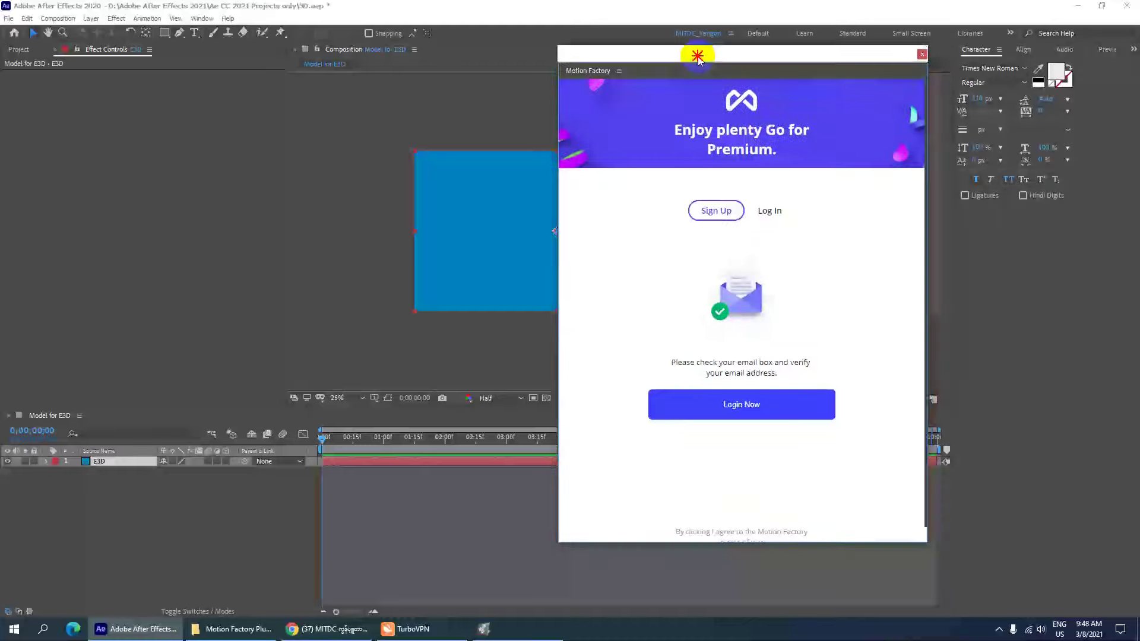
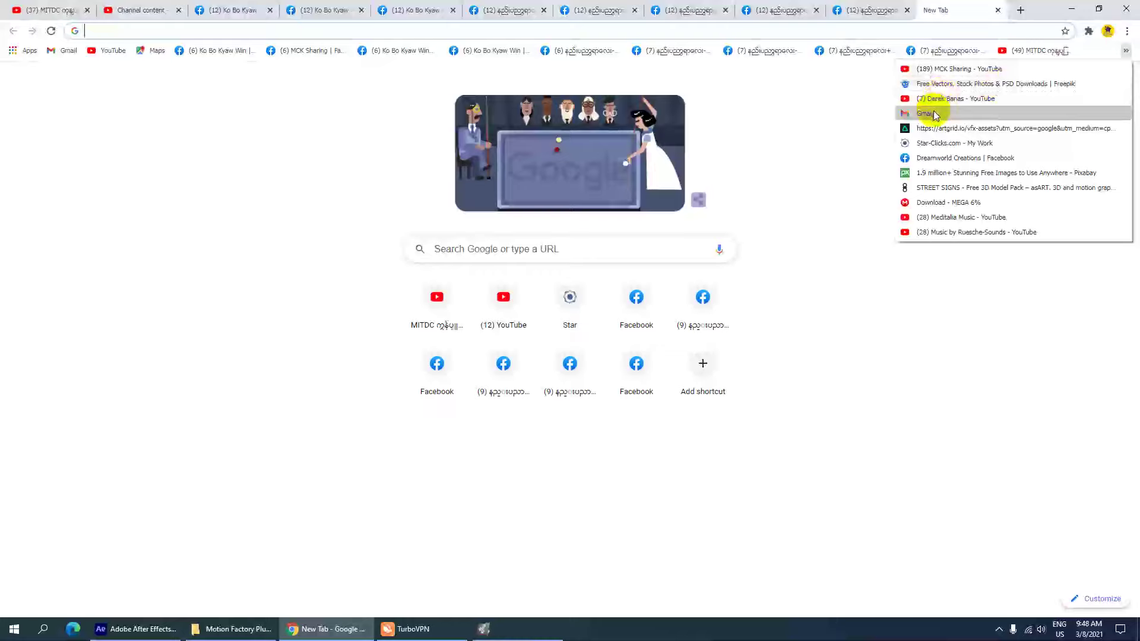
# Open Gmail and start adding another Google account from the account avatar menu
pyautogui.click(65, 53)
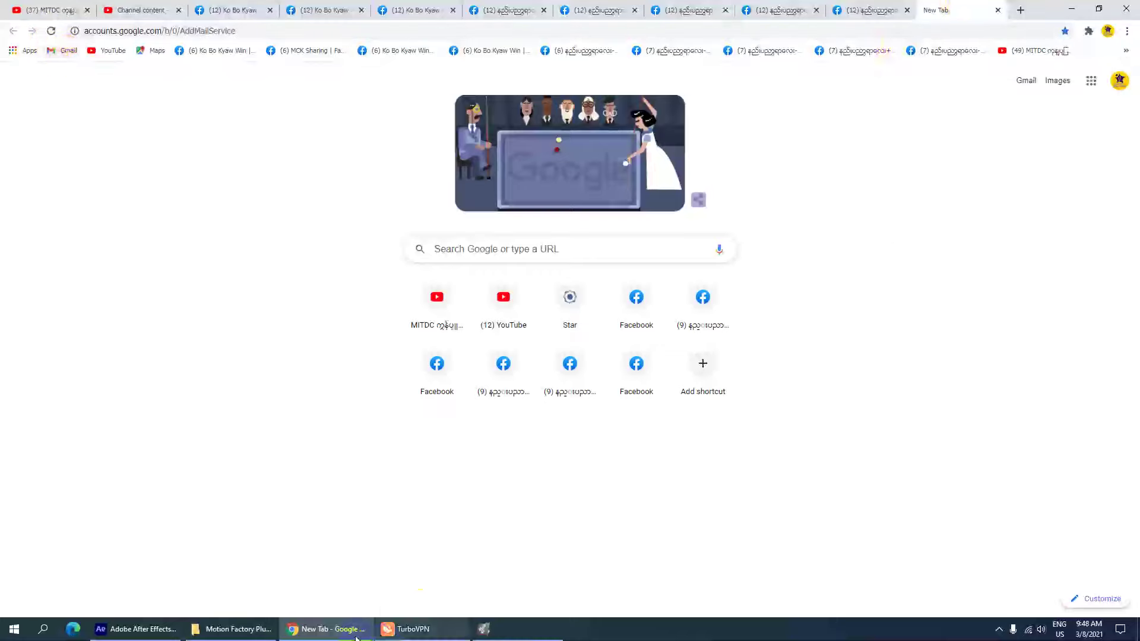
pyautogui.click(217, 631)
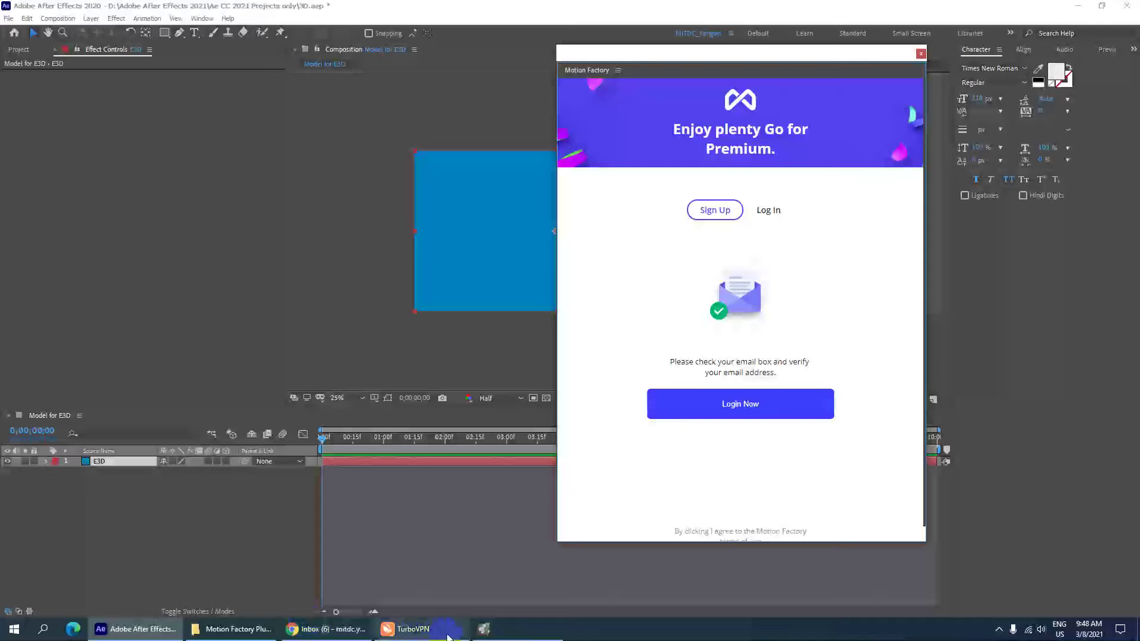
pyautogui.click(343, 556)
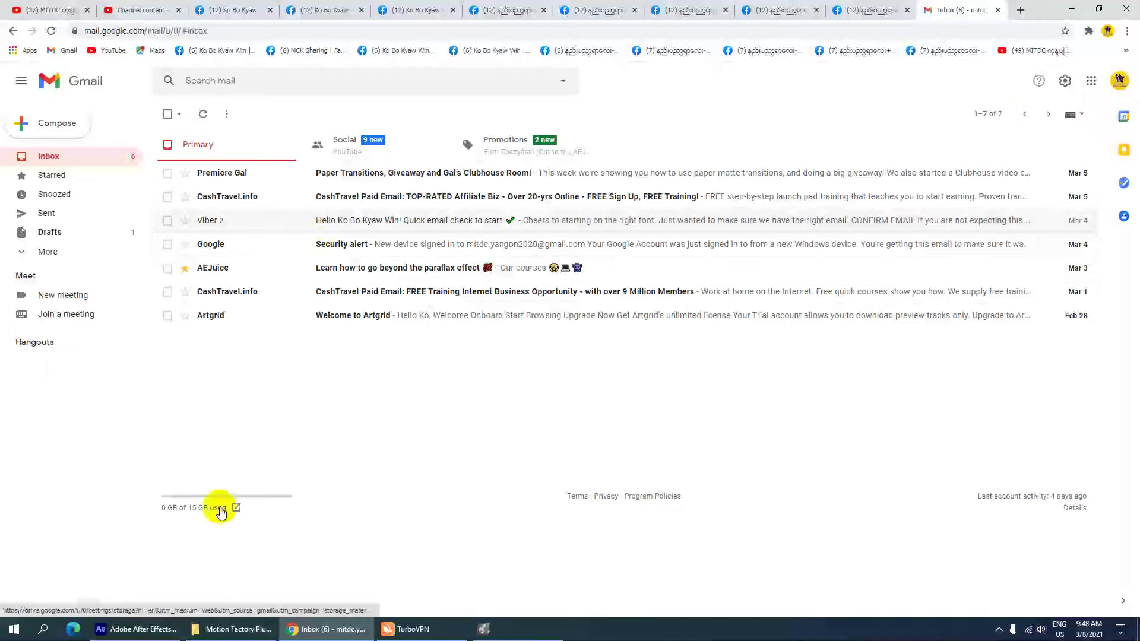
pyautogui.click(1120, 82)
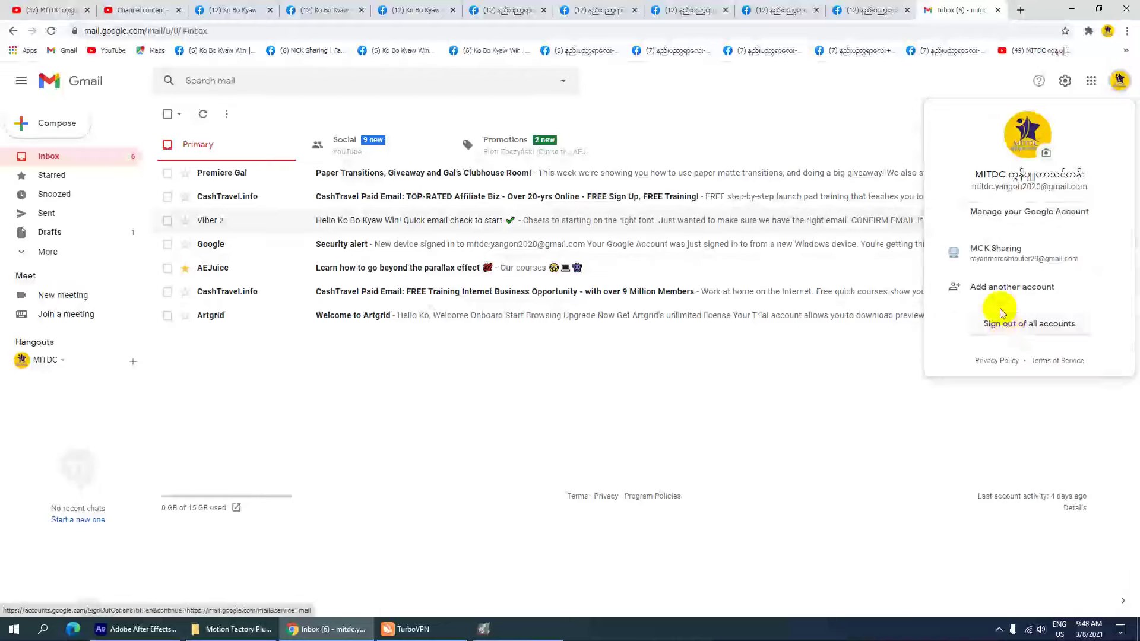
pyautogui.click(1008, 289)
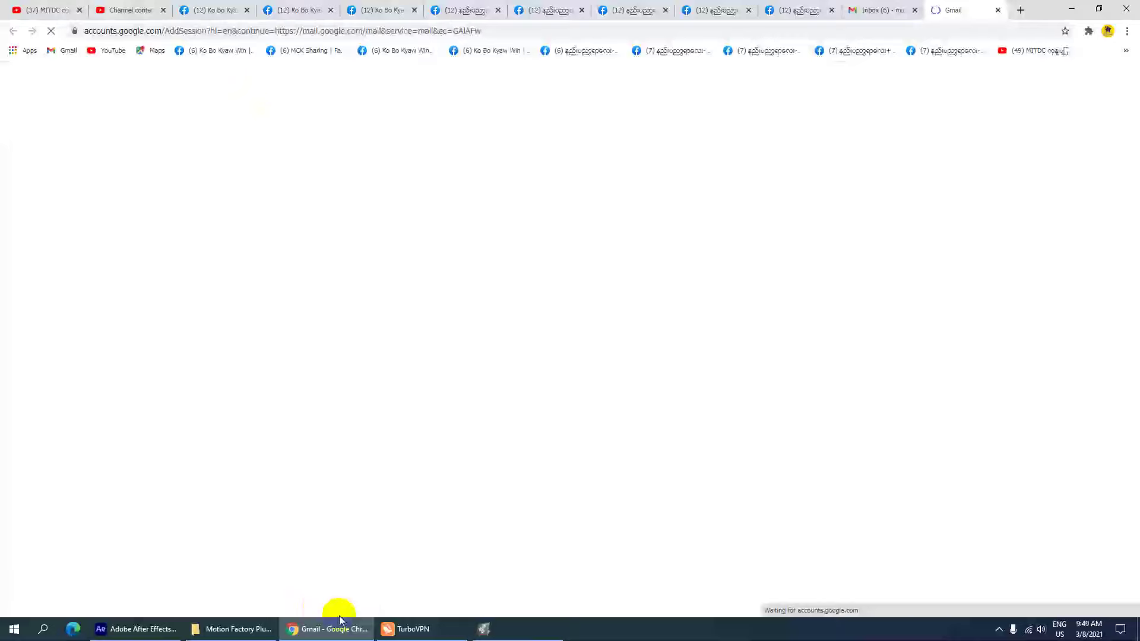
# Save the second account's password in the browser and verify sign-in with a texted code
pyautogui.click(136, 629)
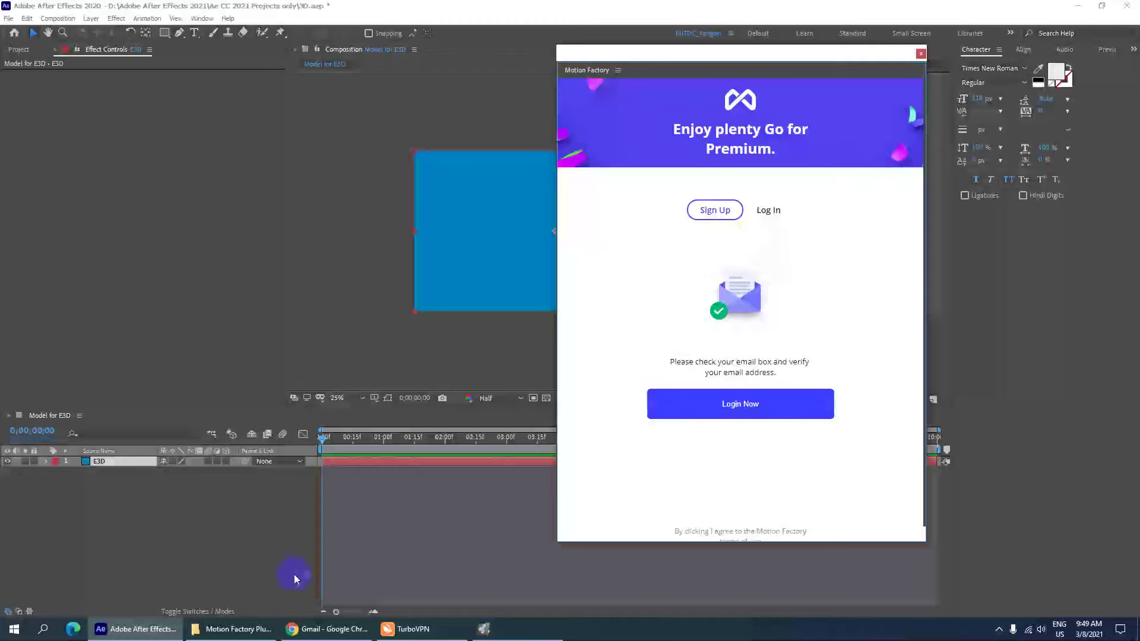
pyautogui.click(326, 628)
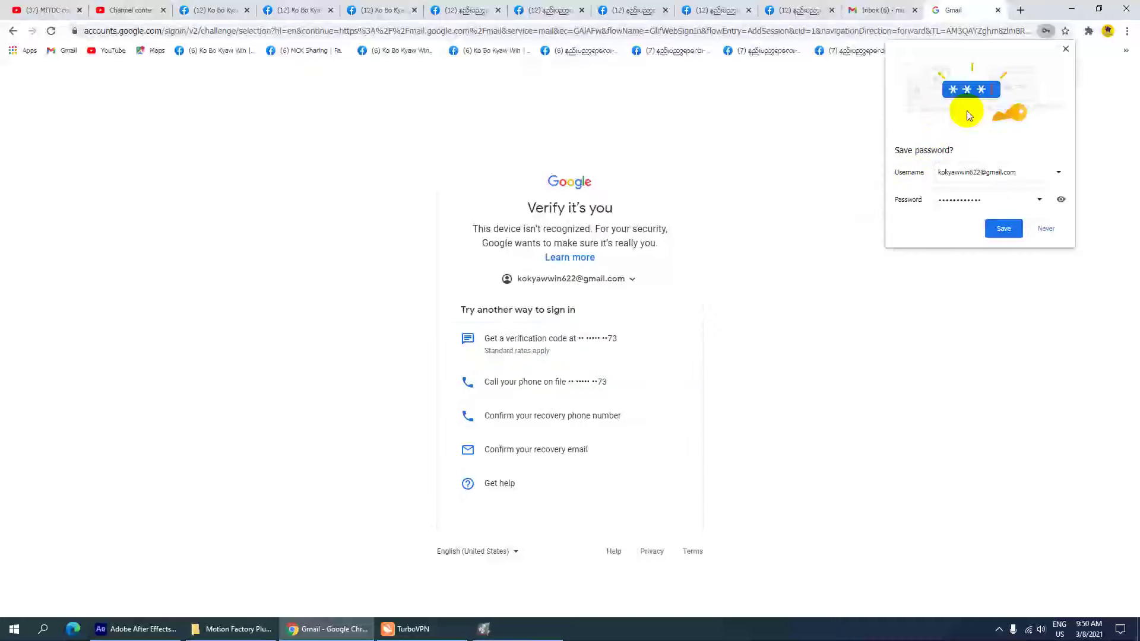
pyautogui.click(1004, 230)
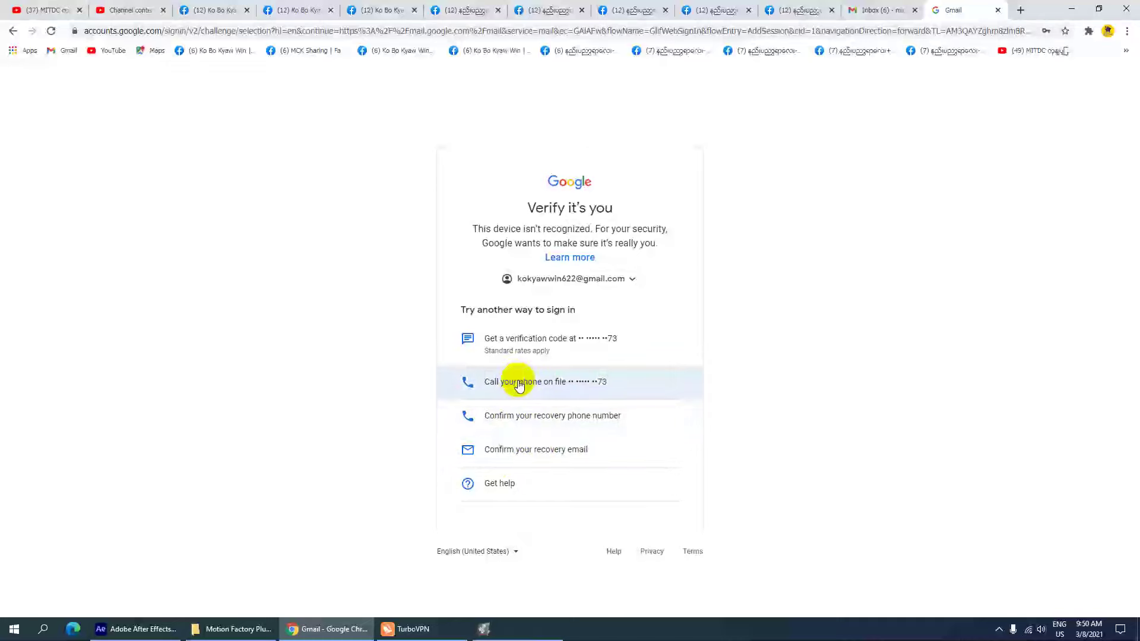
pyautogui.click(524, 345)
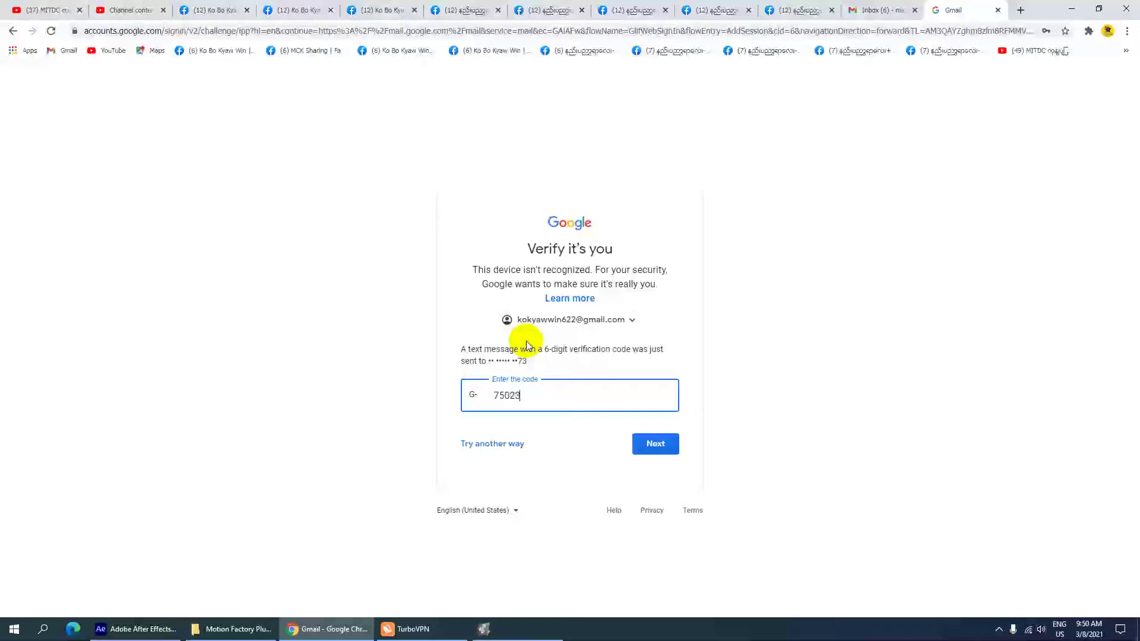
pyautogui.click(659, 444)
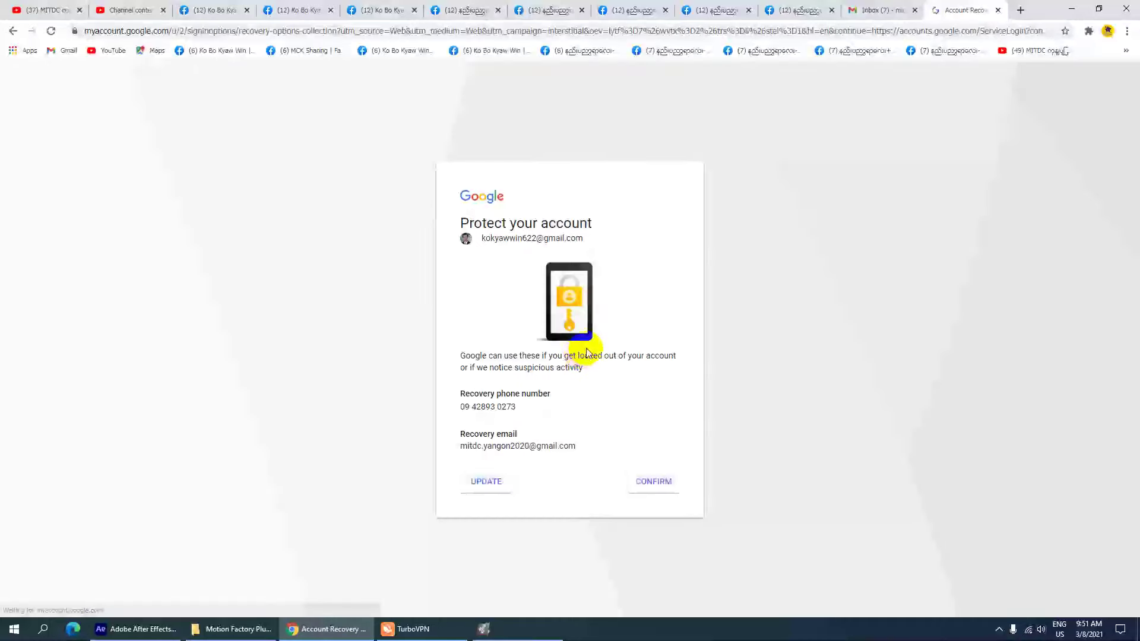
# Confirm recovery details, then use the Pixflow Account Verification email's Verify your email link
pyautogui.click(655, 474)
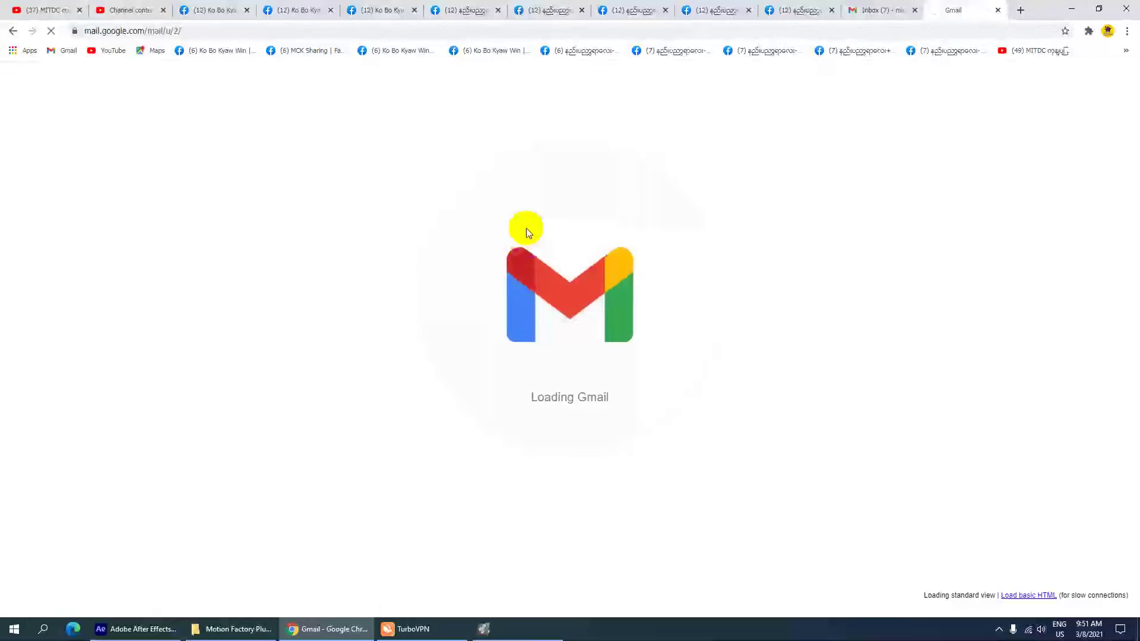
pyautogui.click(156, 631)
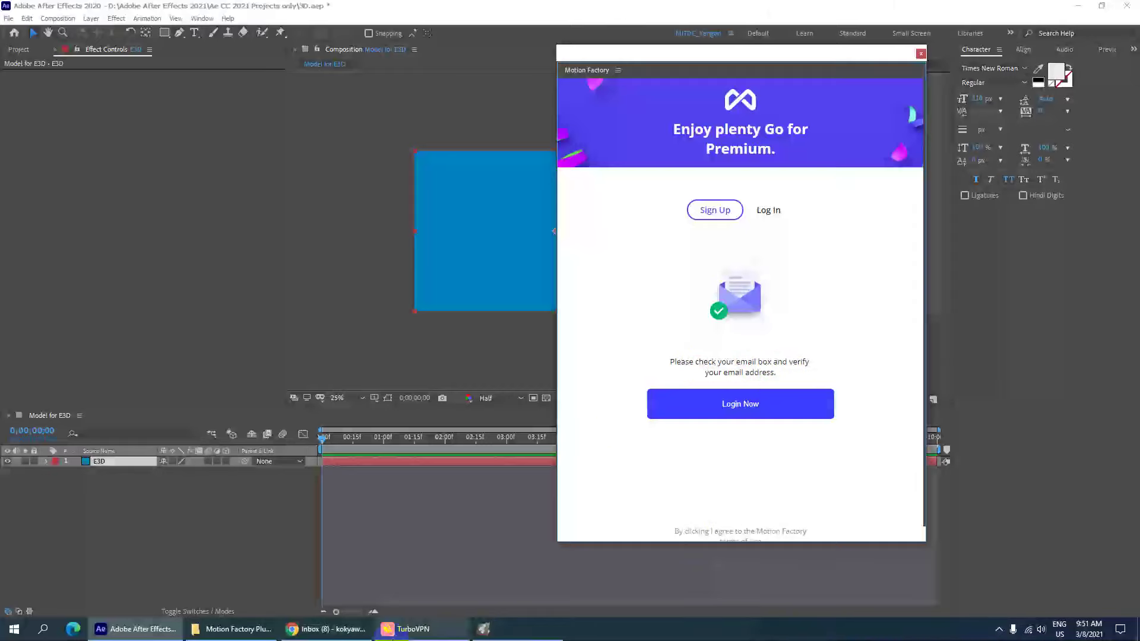
pyautogui.click(347, 628)
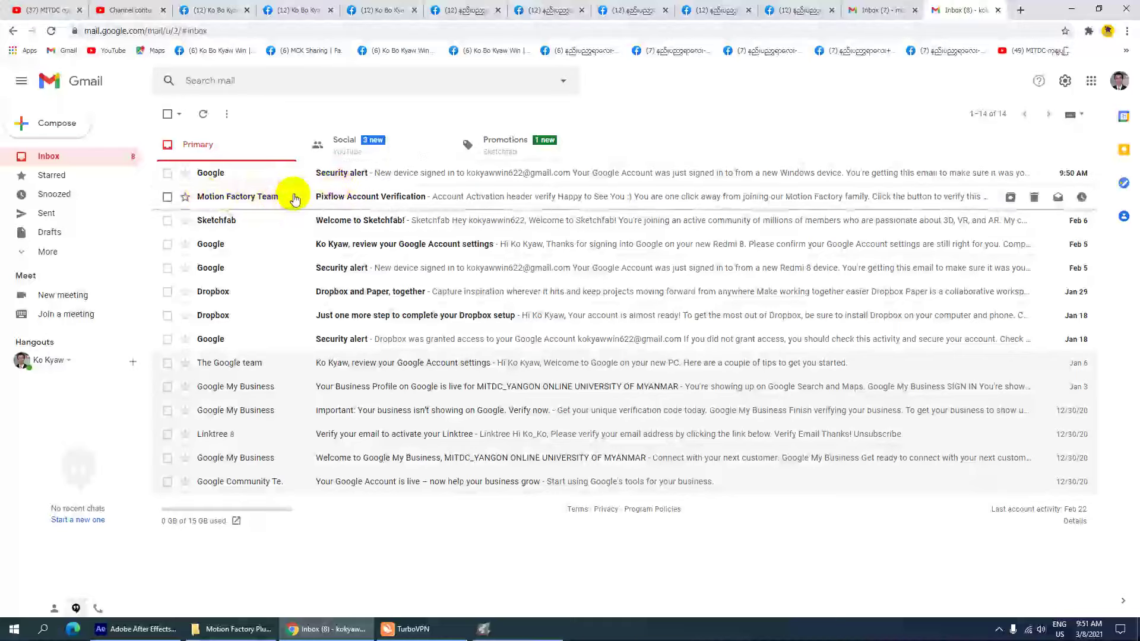
pyautogui.click(371, 199)
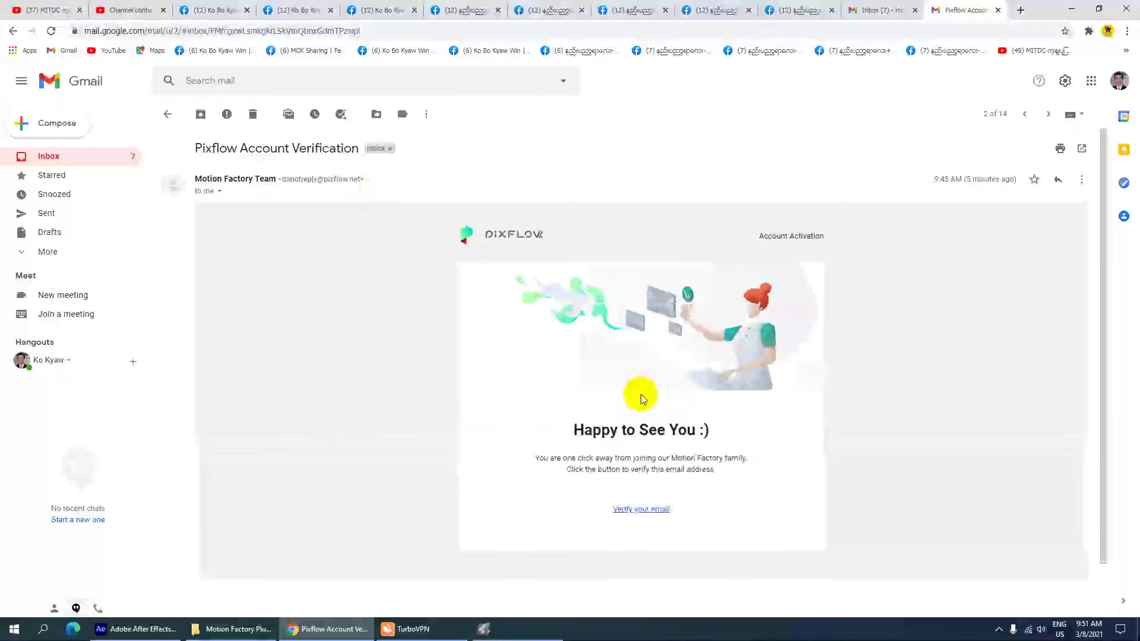
pyautogui.click(645, 514)
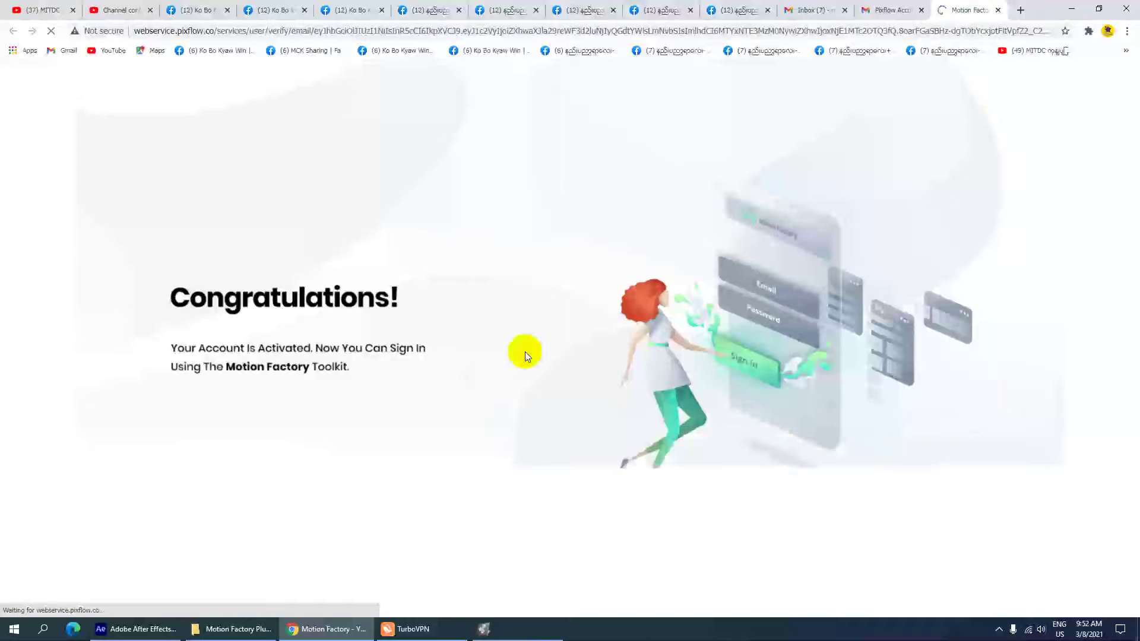
# Minimize Chrome and bring up the Log In form in the Motion Factory panel
pyautogui.click(1071, 9)
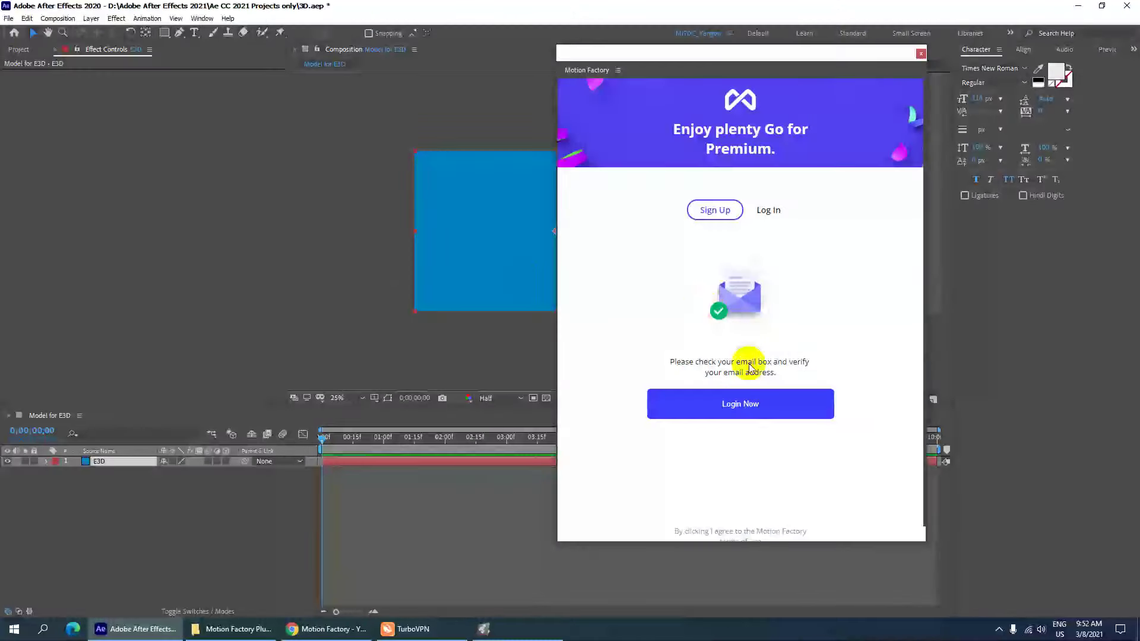
pyautogui.click(744, 407)
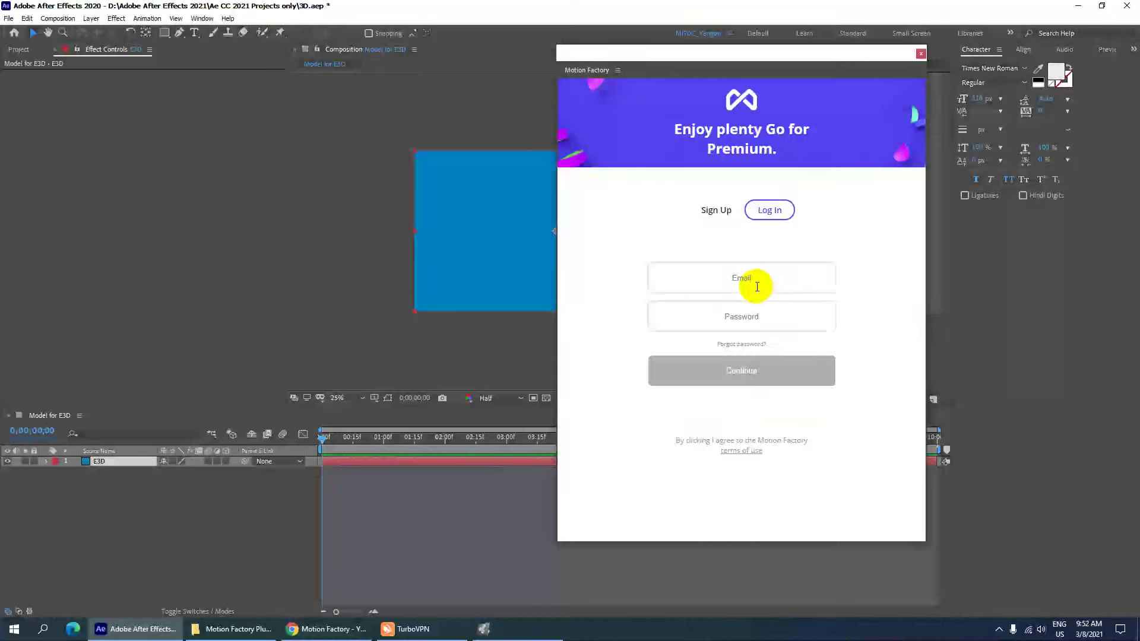
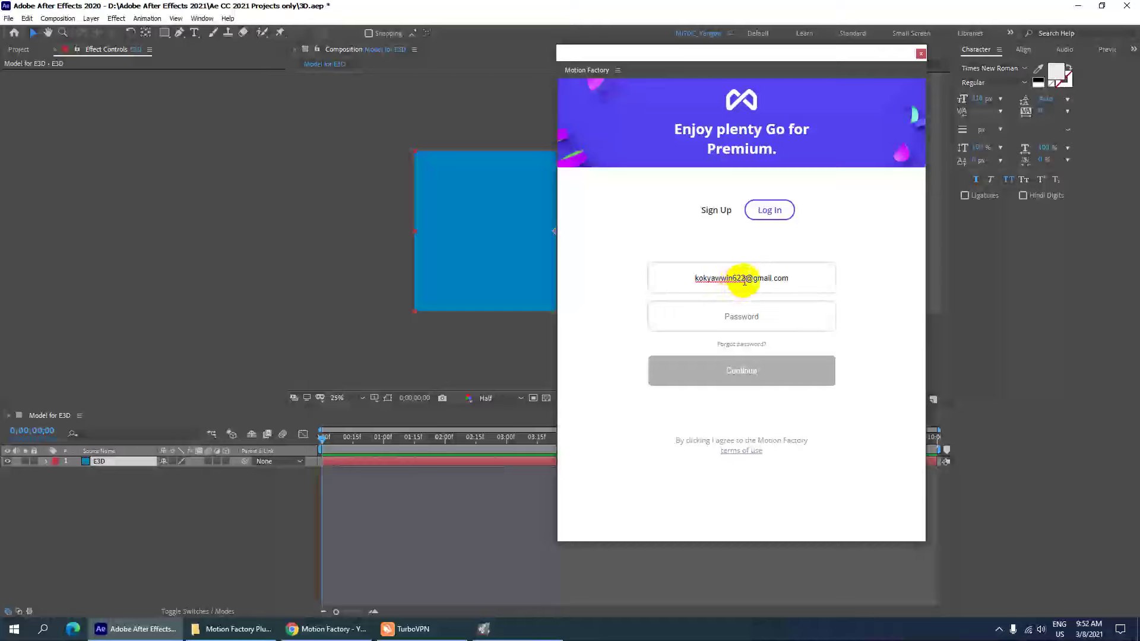
# Enter the account password and submit the Motion Factory login
pyautogui.click(740, 318)
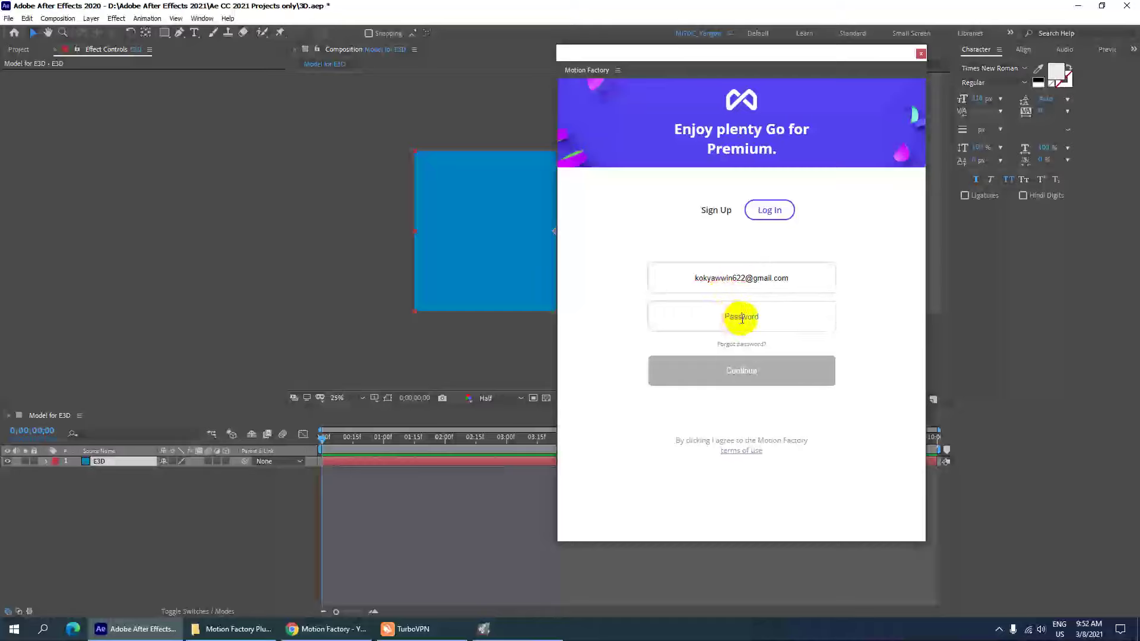
pyautogui.hotkey('ctrl', 'v')
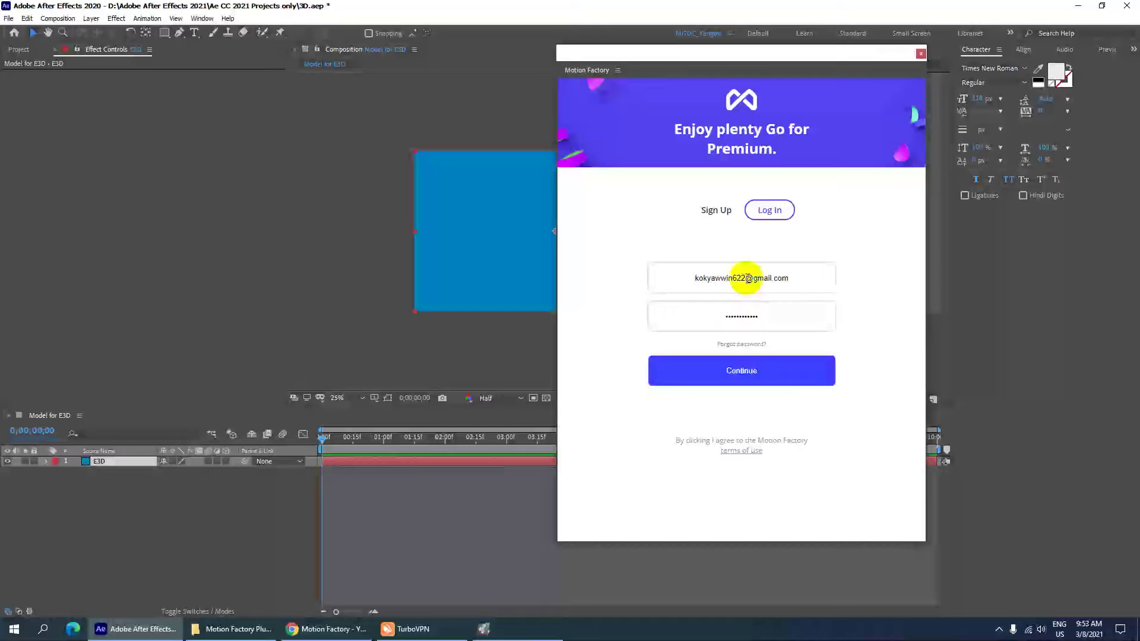
pyautogui.click(709, 374)
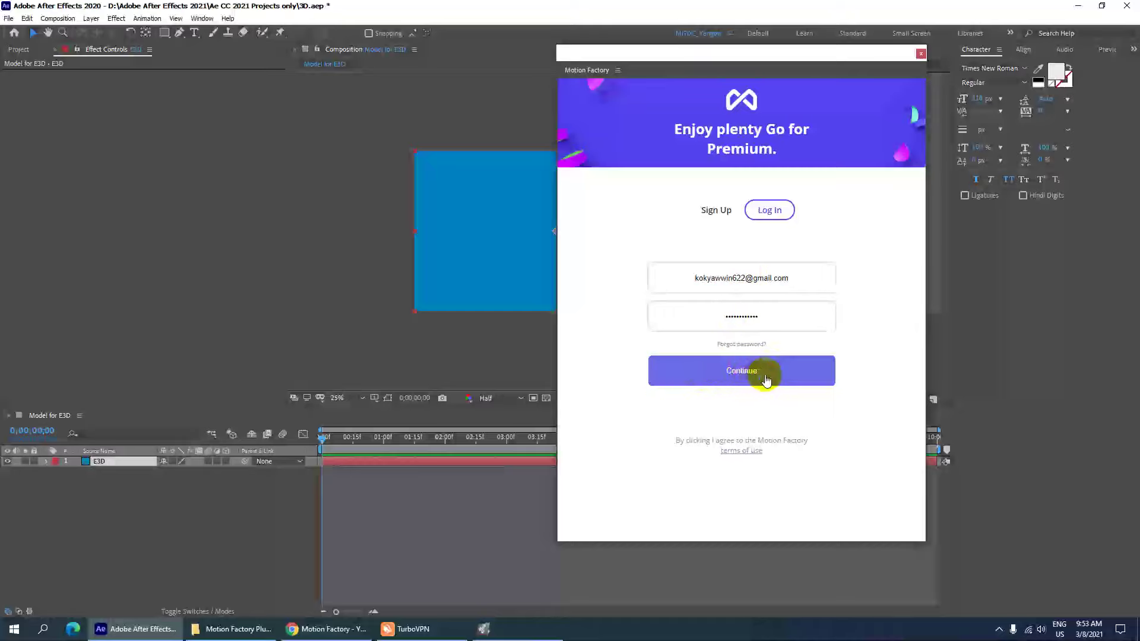
pyautogui.click(760, 378)
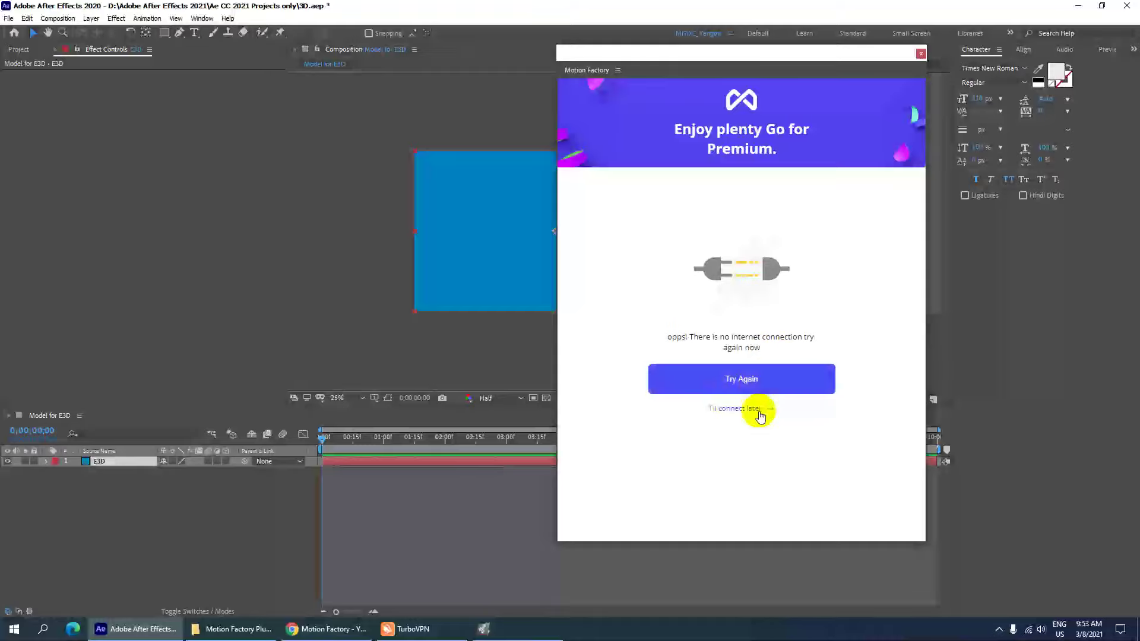
# Choose 'Try connect later', reposition and resize the Motion Factory window, then close it
pyautogui.click(731, 410)
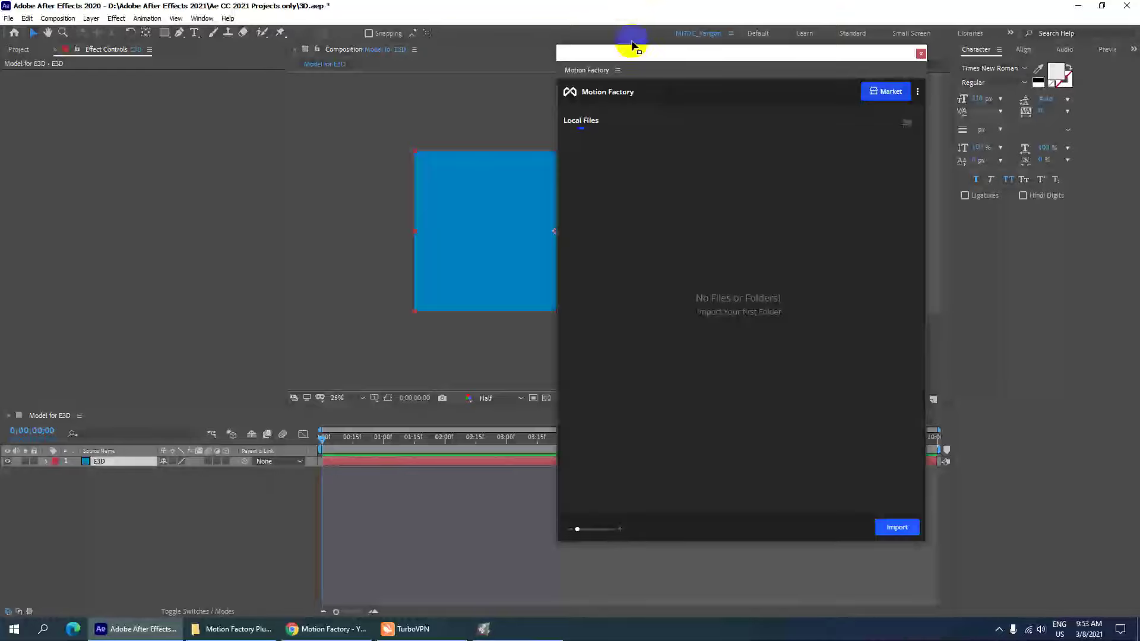
pyautogui.moveTo(642, 54); pyautogui.dragTo(728, 54)
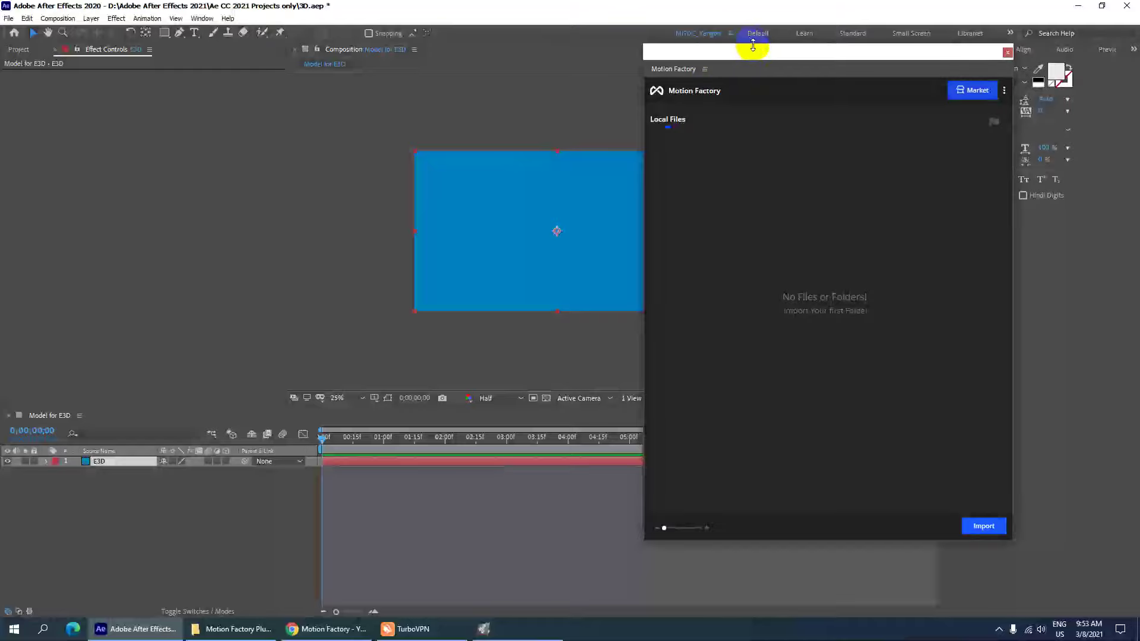
pyautogui.moveTo(754, 44)
pyautogui.mouseDown()
pyautogui.moveTo(770, 209)
pyautogui.moveTo(819, 56)
pyautogui.mouseUp()
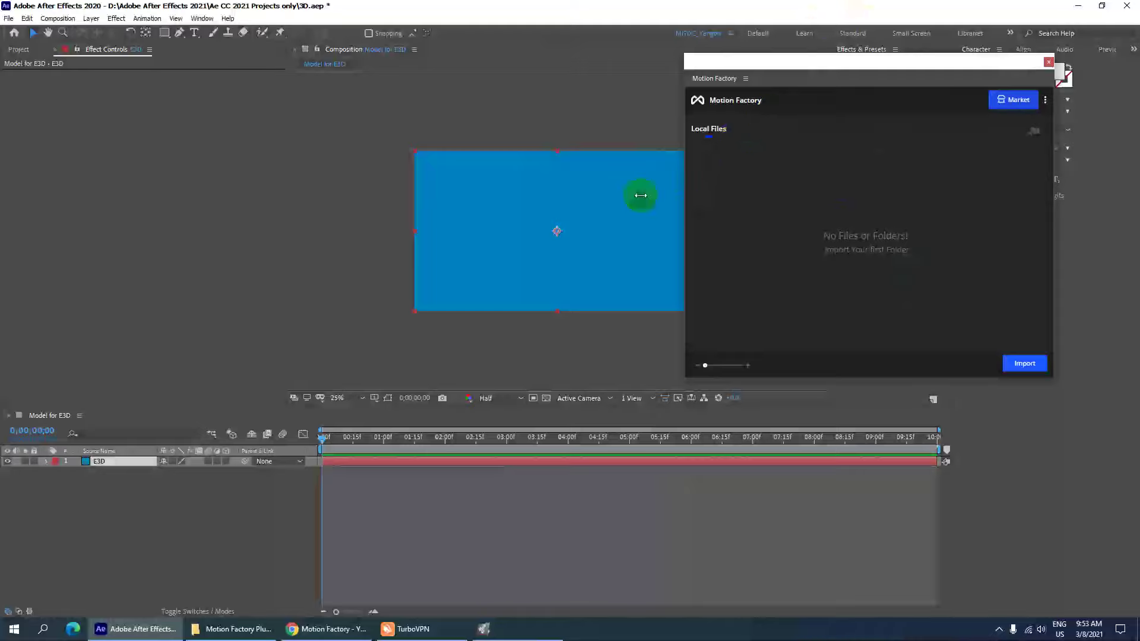
pyautogui.moveTo(774, 59); pyautogui.dragTo(784, 64)
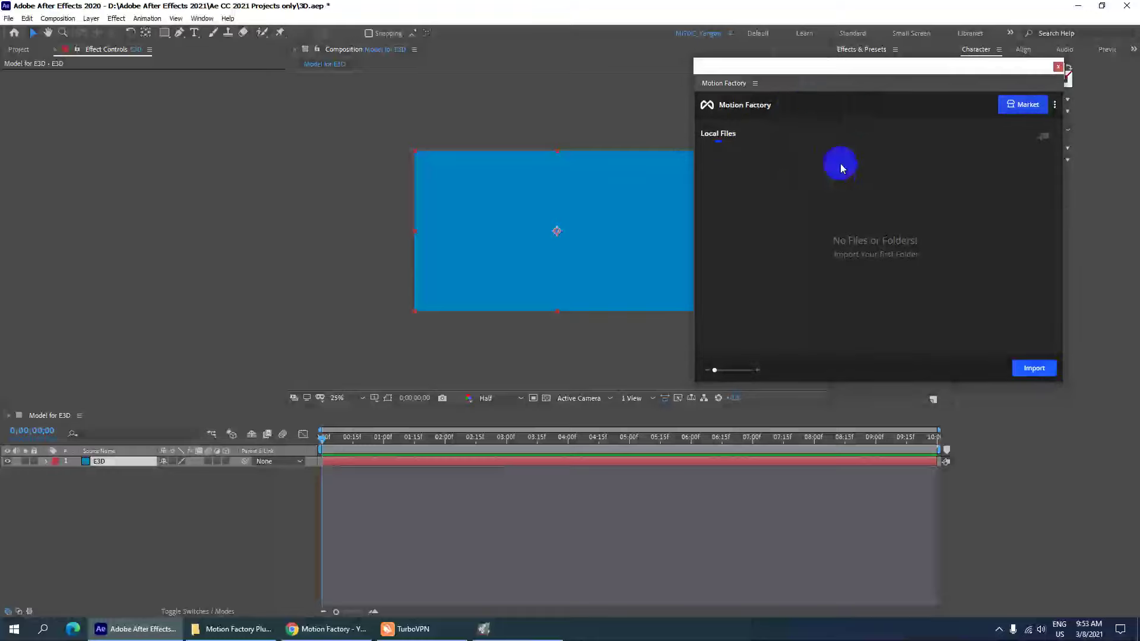
pyautogui.moveTo(859, 70); pyautogui.dragTo(860, 67)
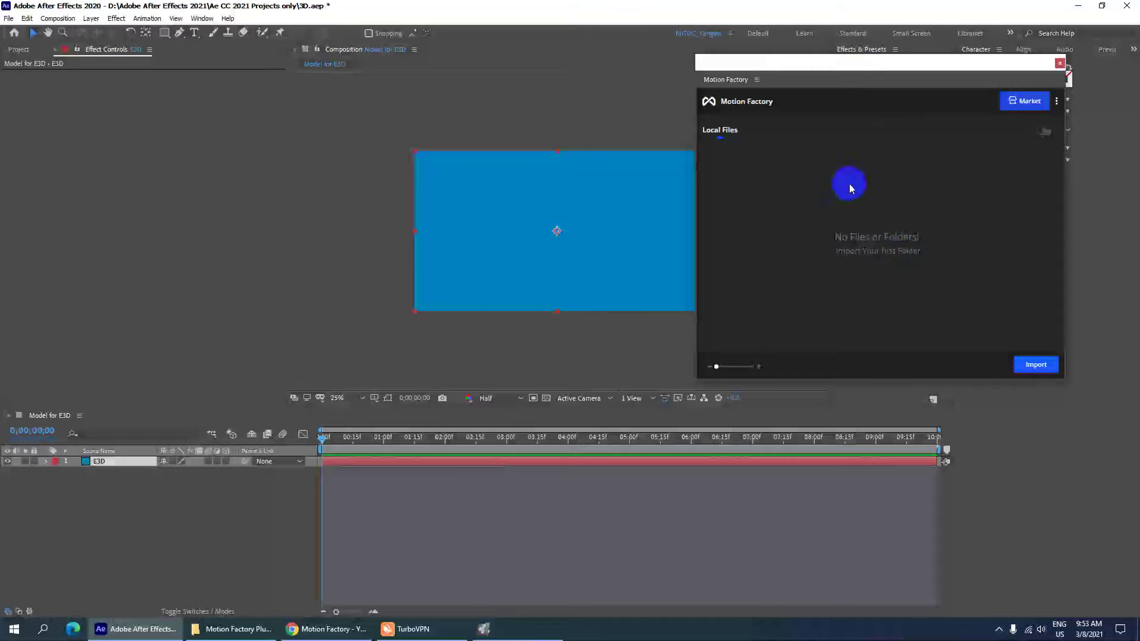
pyautogui.click(1061, 63)
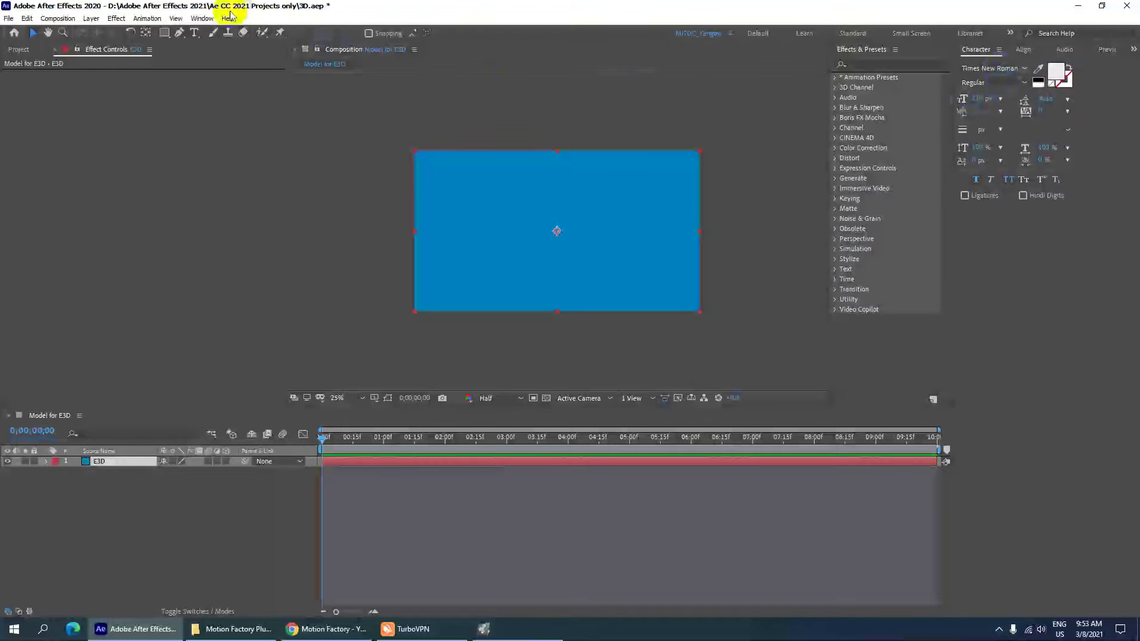
# Minimize After Effects and select the four builder folders in File Explorer
pyautogui.click(1077, 6)
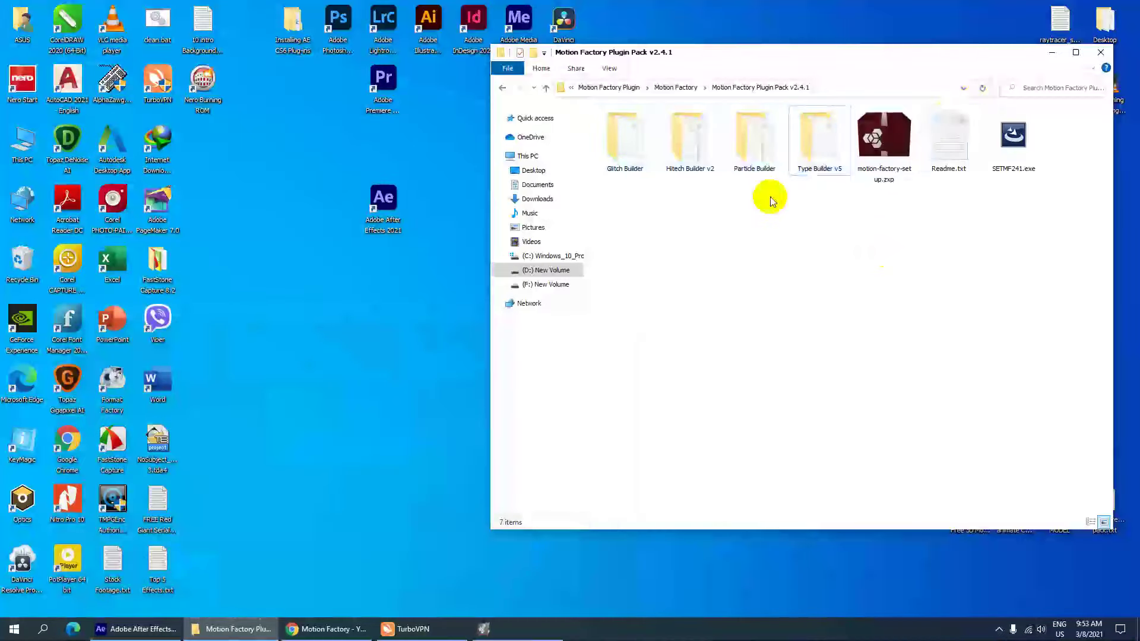
pyautogui.moveTo(824, 191); pyautogui.dragTo(623, 158)
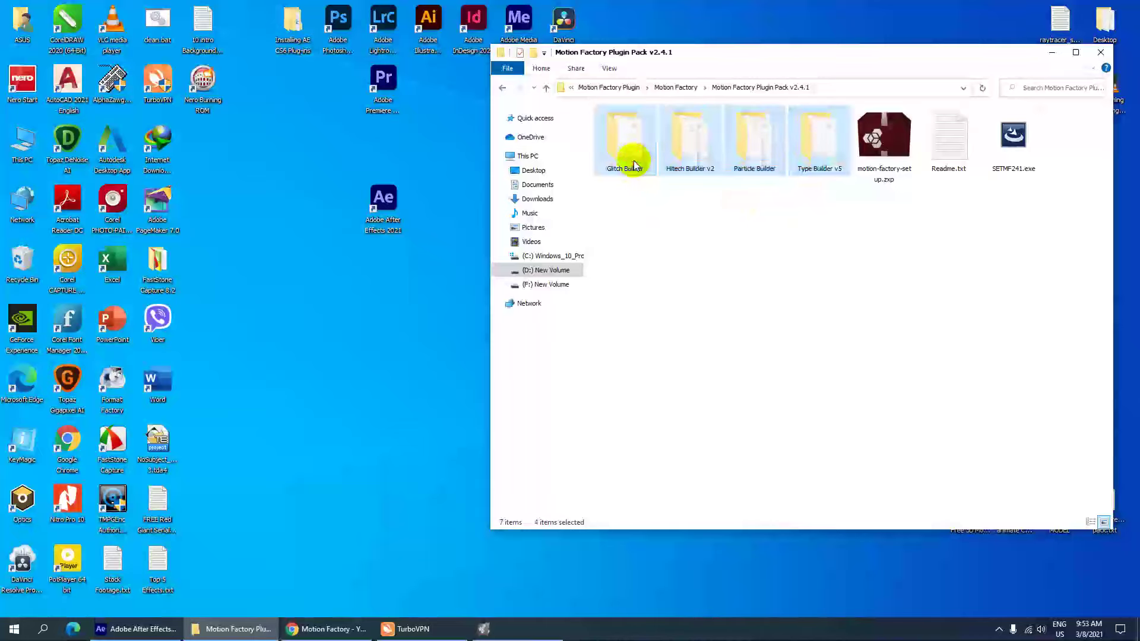
pyautogui.click(708, 240)
pyautogui.moveTo(830, 198); pyautogui.dragTo(612, 155)
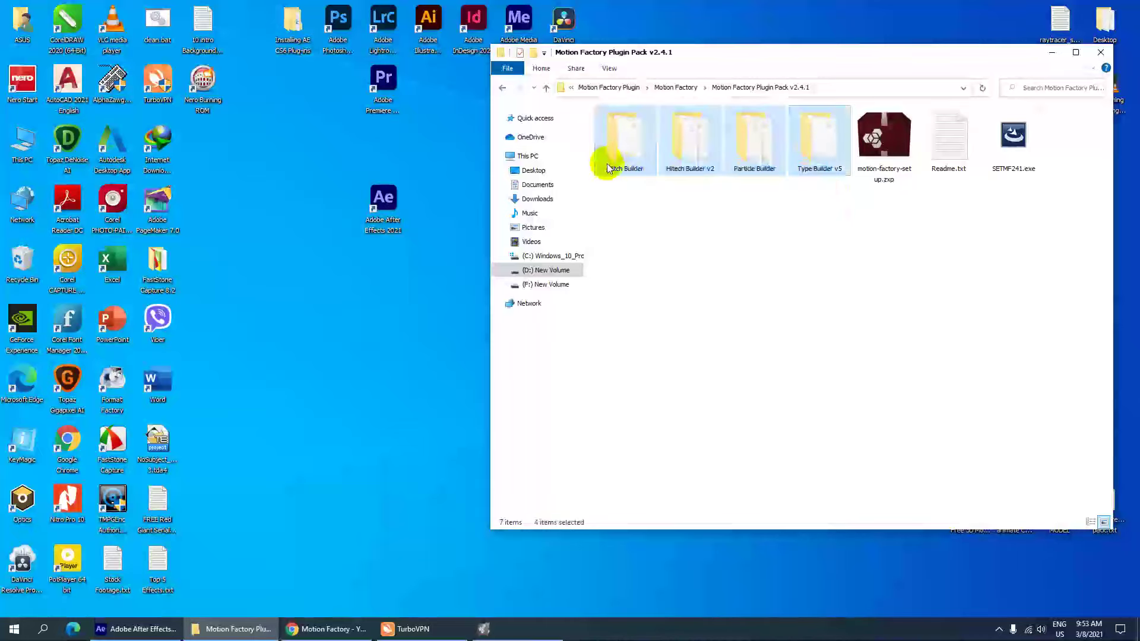
# Go back up to the tutorial folder and open the Motion Factory FX folder
pyautogui.click(501, 88)
pyautogui.click(502, 89)
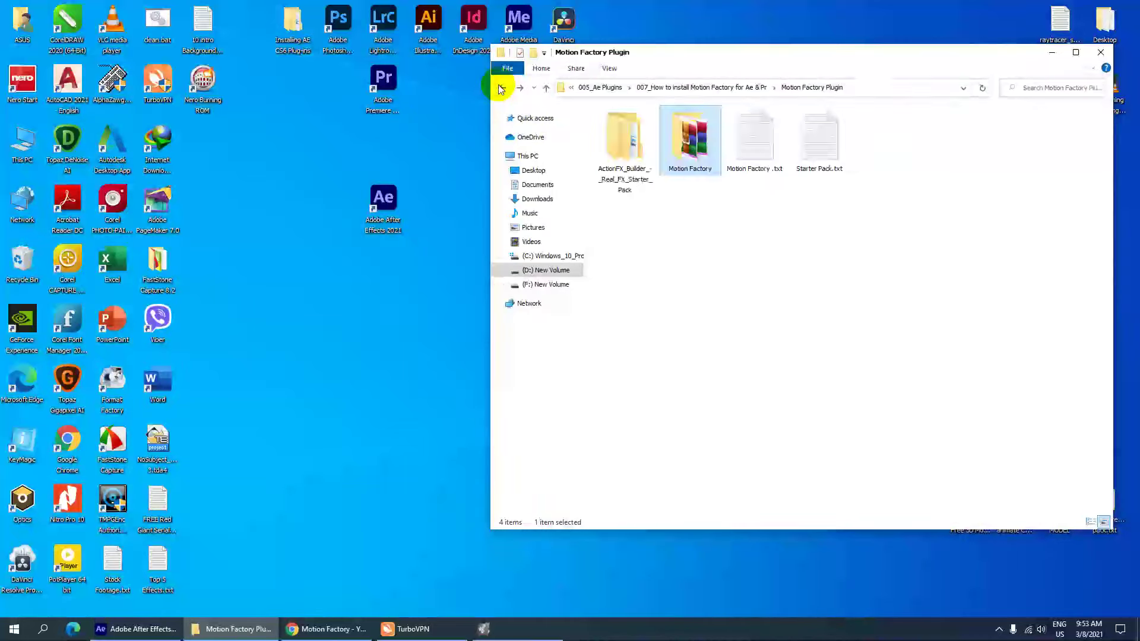
pyautogui.click(502, 89)
pyautogui.click(701, 170)
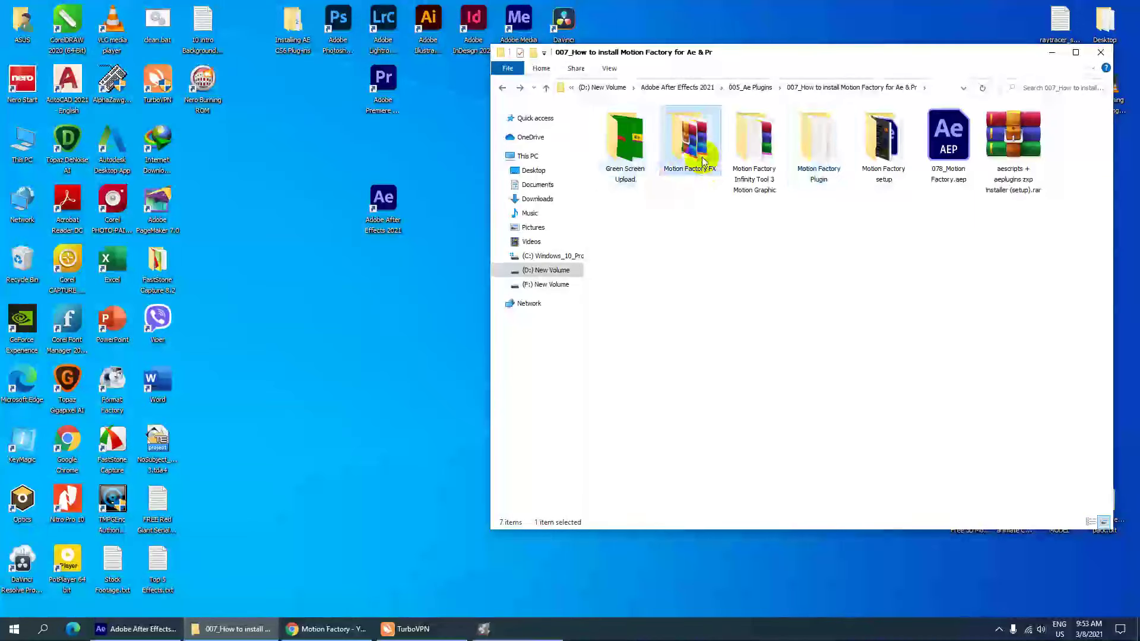
pyautogui.doubleClick(701, 172)
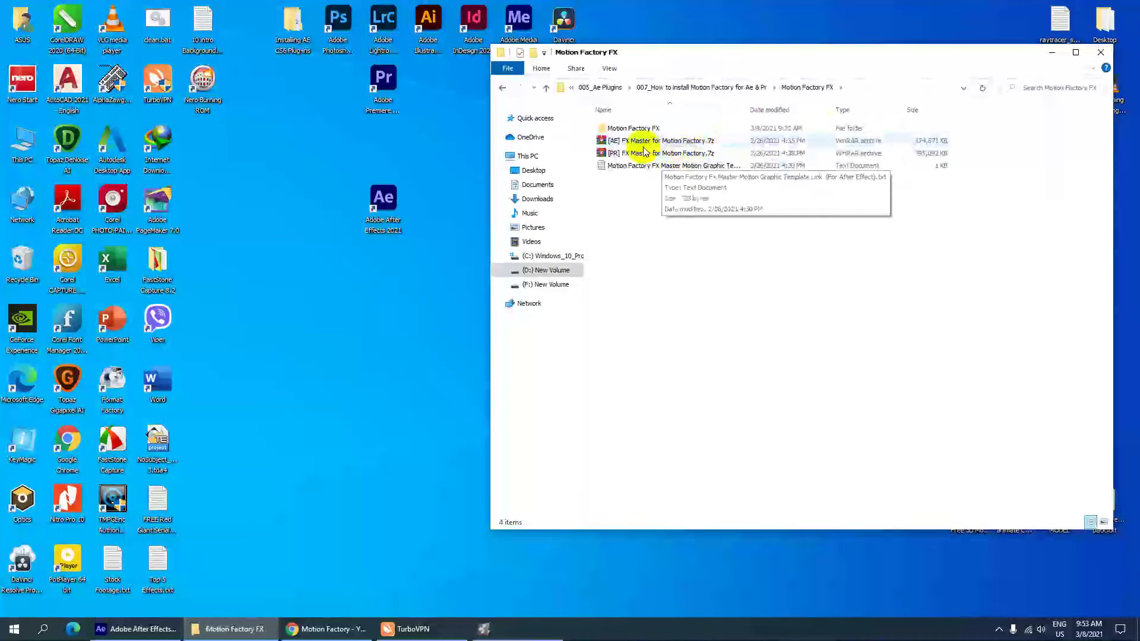
# Open the Motion Factory FX subfolder with FX Master AE and PR, then return to After Effects
pyautogui.click(501, 89)
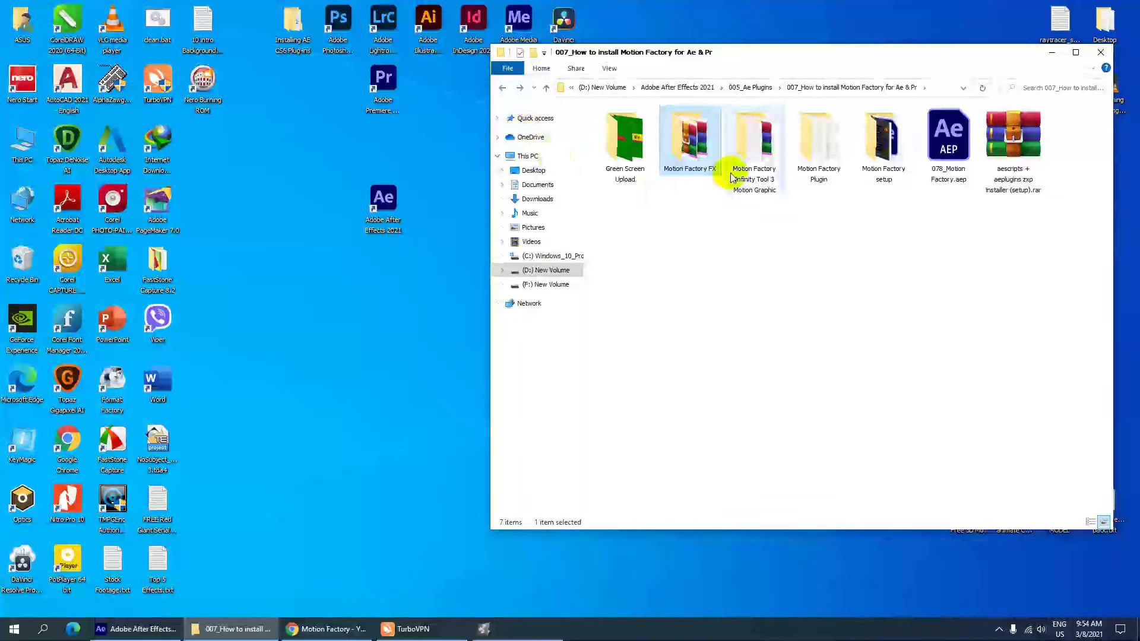
pyautogui.doubleClick(757, 153)
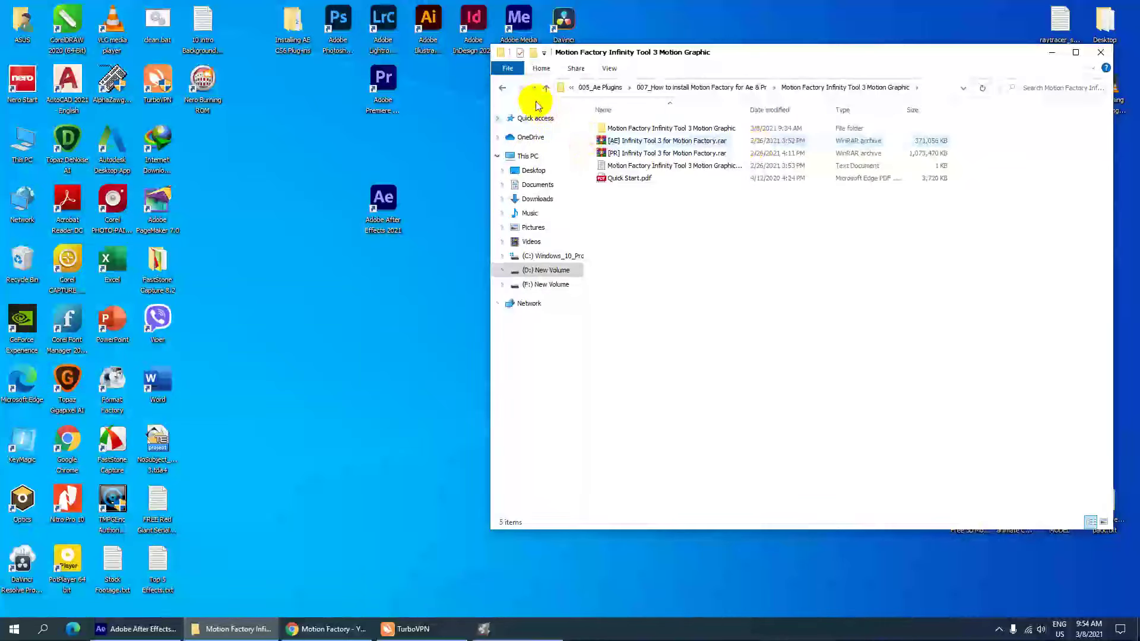
pyautogui.click(503, 90)
pyautogui.doubleClick(675, 171)
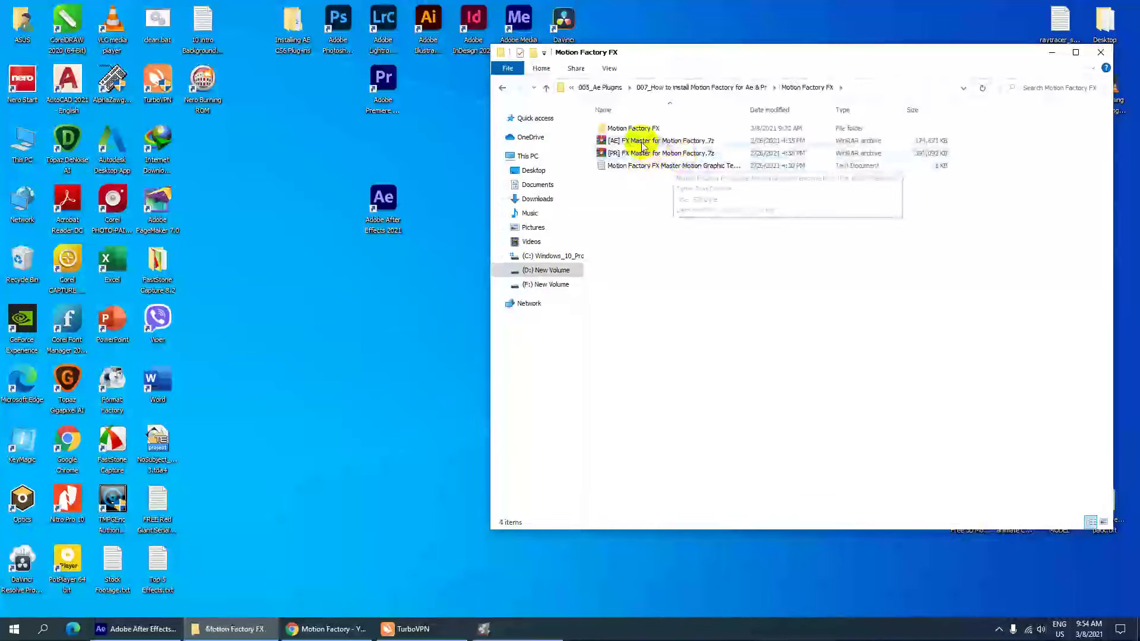
pyautogui.click(634, 128)
pyautogui.doubleClick(636, 128)
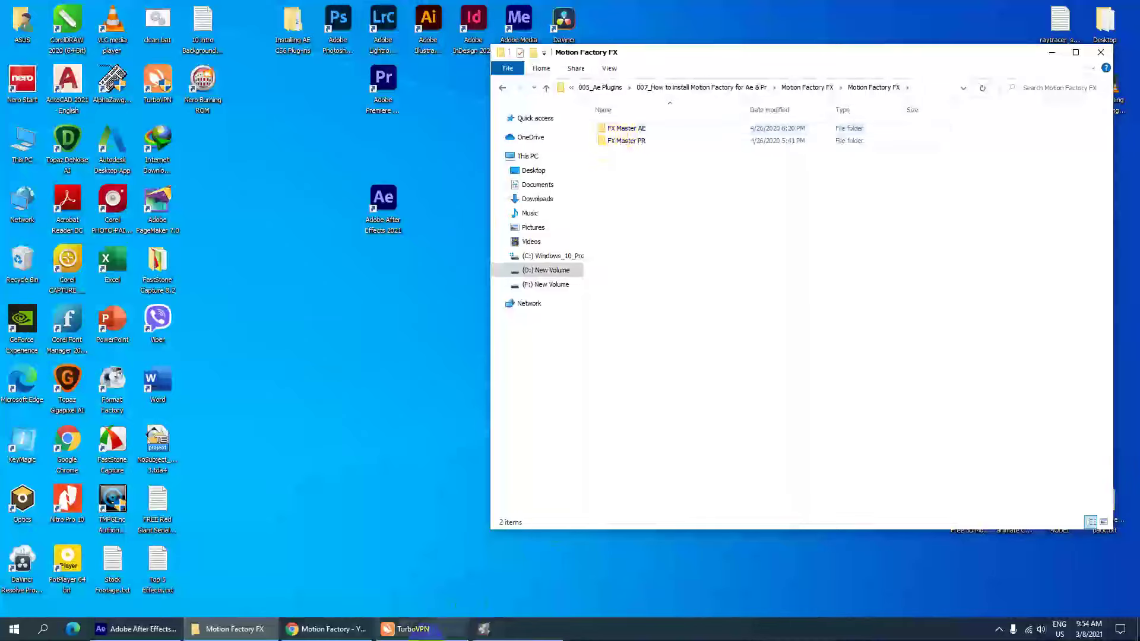
pyautogui.click(136, 629)
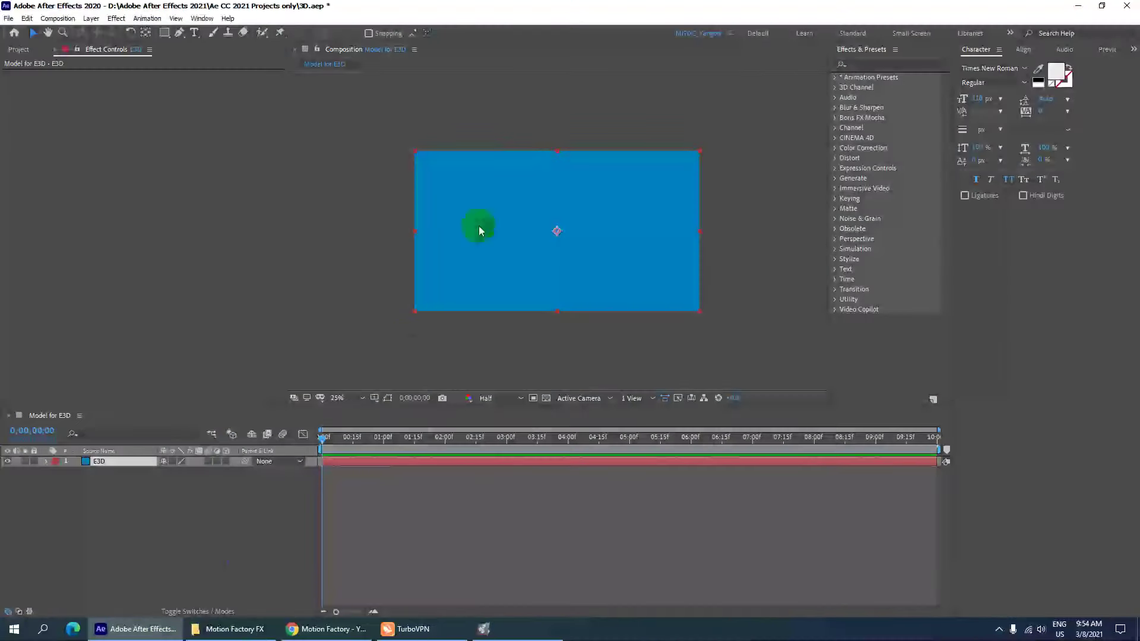
# Reopen Motion Factory from Window > Extensions and shift its panel right and down
pyautogui.click(202, 18)
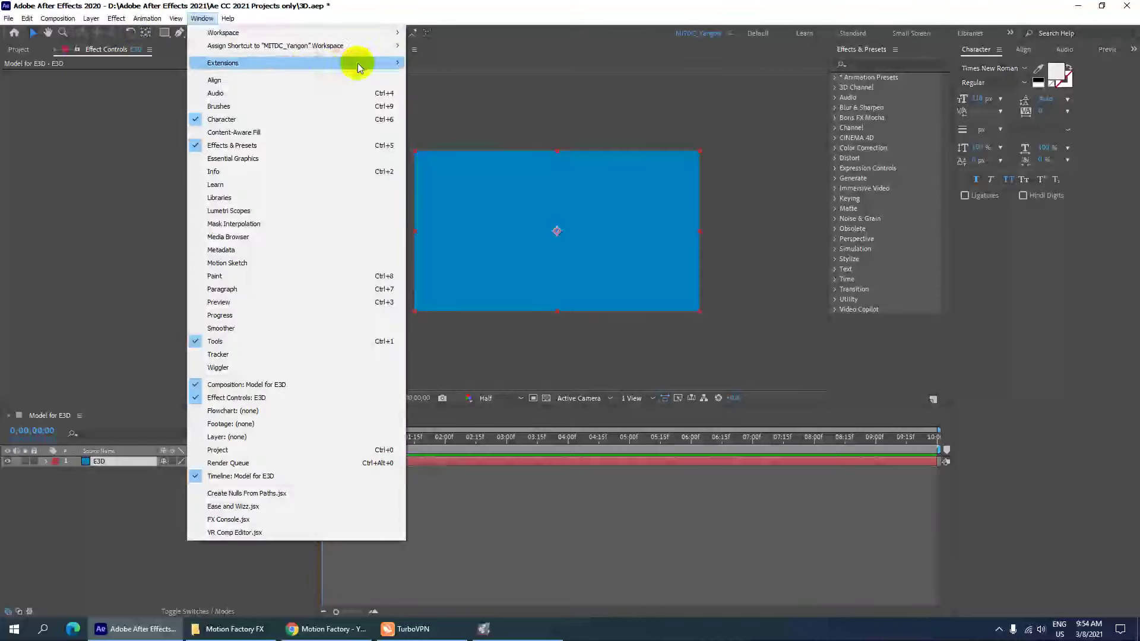
pyautogui.moveTo(386, 63)
pyautogui.click(444, 76)
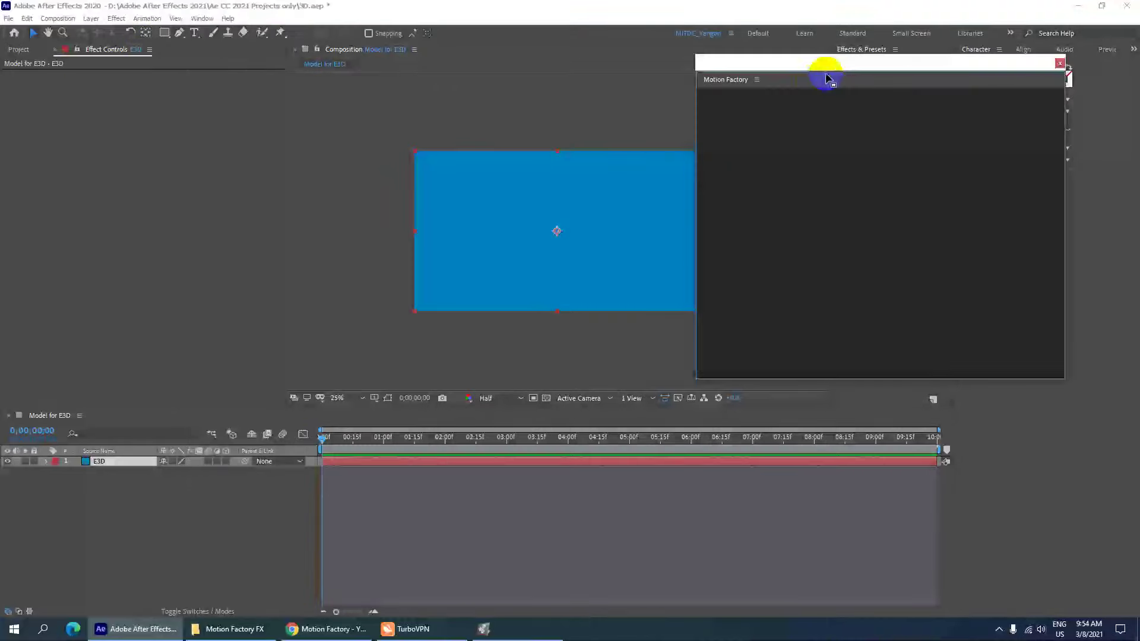
pyautogui.moveTo(843, 79); pyautogui.dragTo(857, 98)
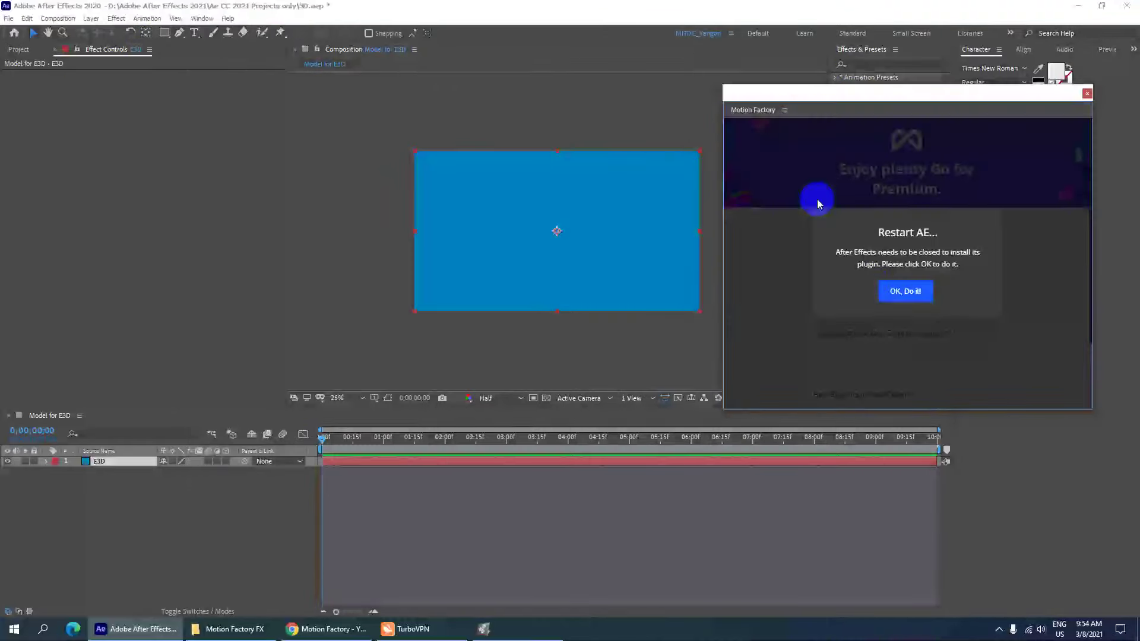
# Dismiss the Restart AE prompt while keeping After Effects and the project open
pyautogui.click(914, 304)
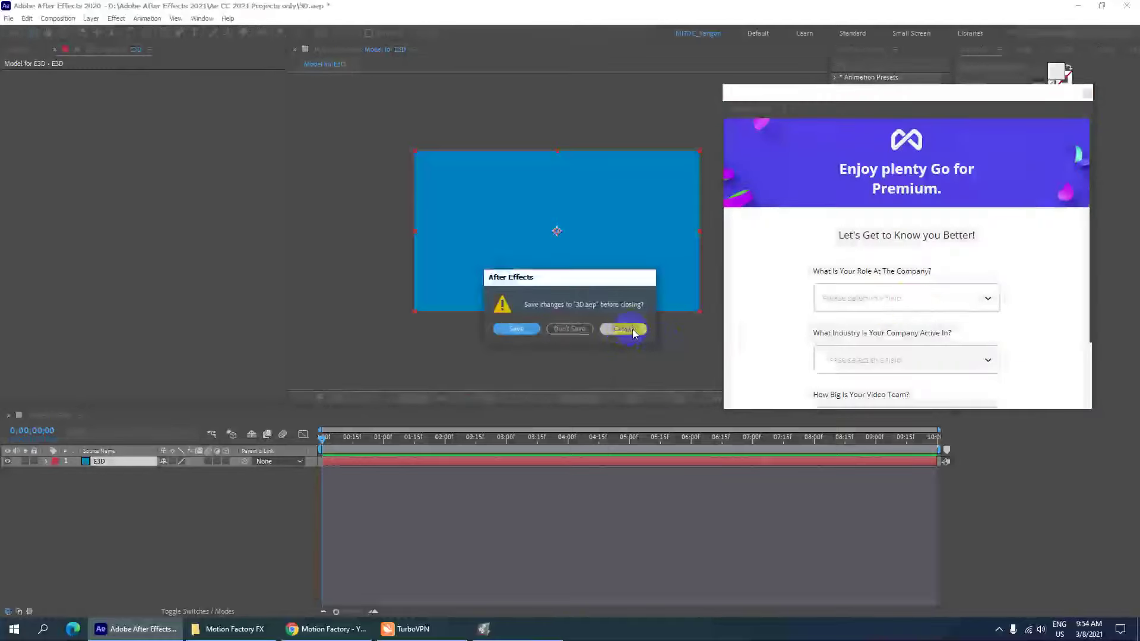
pyautogui.click(634, 333)
pyautogui.scroll(-2, 914, 297)
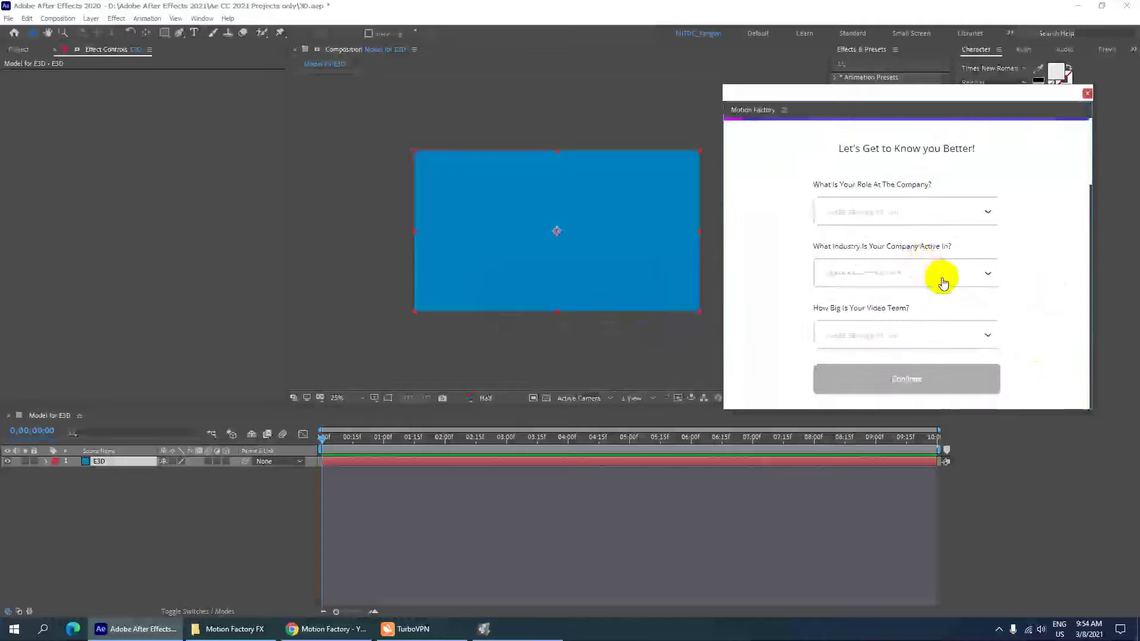
pyautogui.scroll(2, 986, 295)
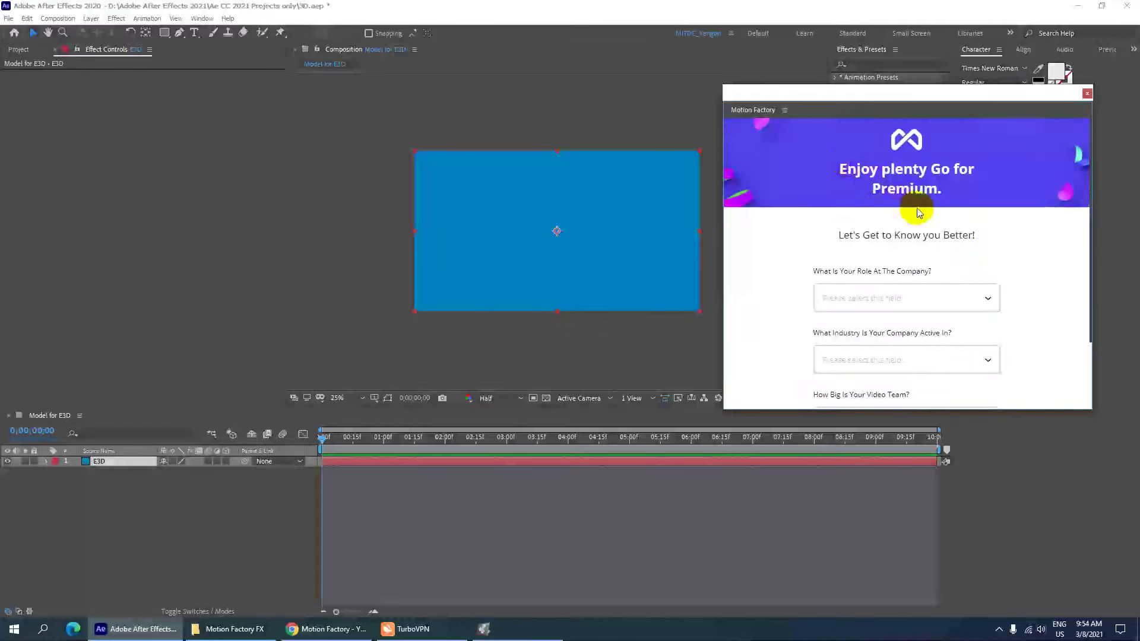
pyautogui.scroll(-2, 997, 257)
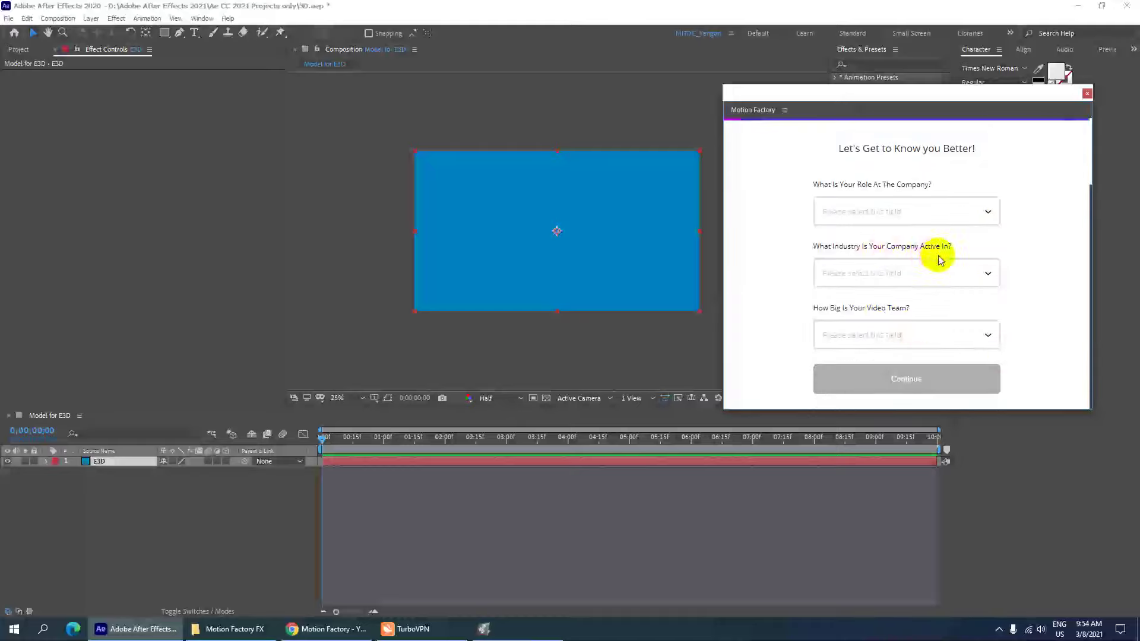
pyautogui.click(944, 215)
pyautogui.click(1006, 159)
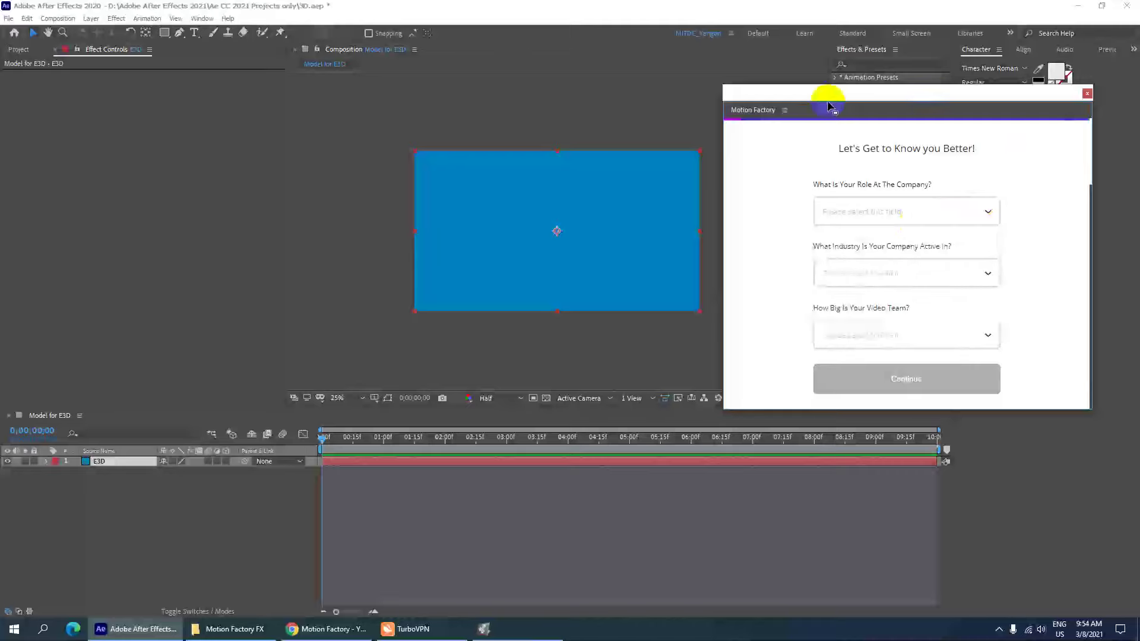
pyautogui.click(784, 111)
pyautogui.click(826, 112)
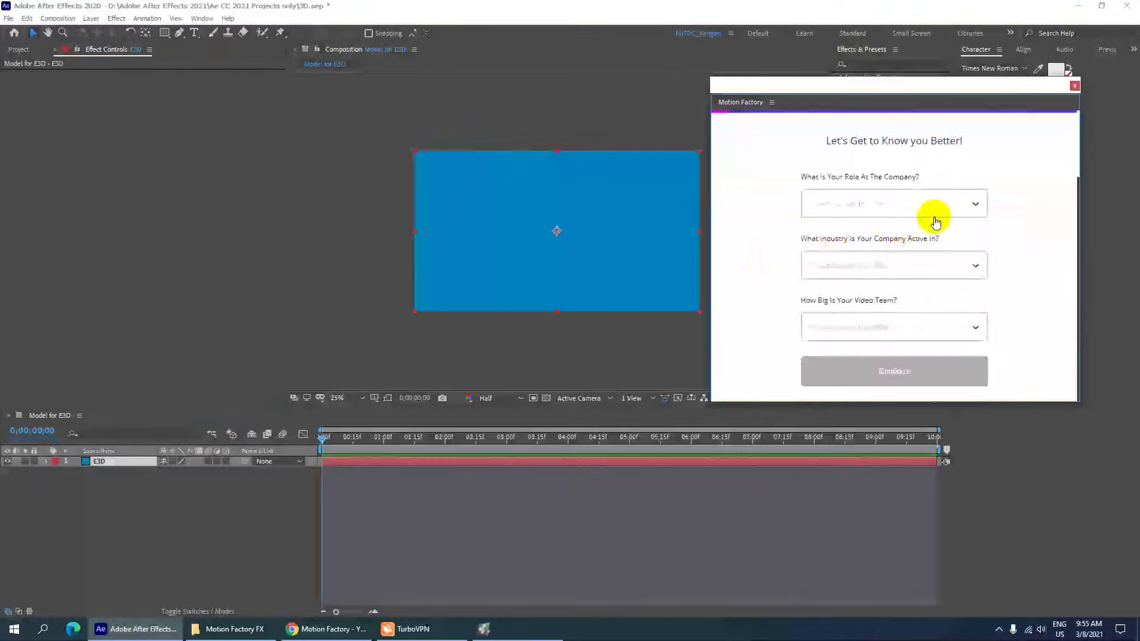
# Answer role Visual Designer, industry Online Education, team size 26 - 50, and continue
pyautogui.click(975, 207)
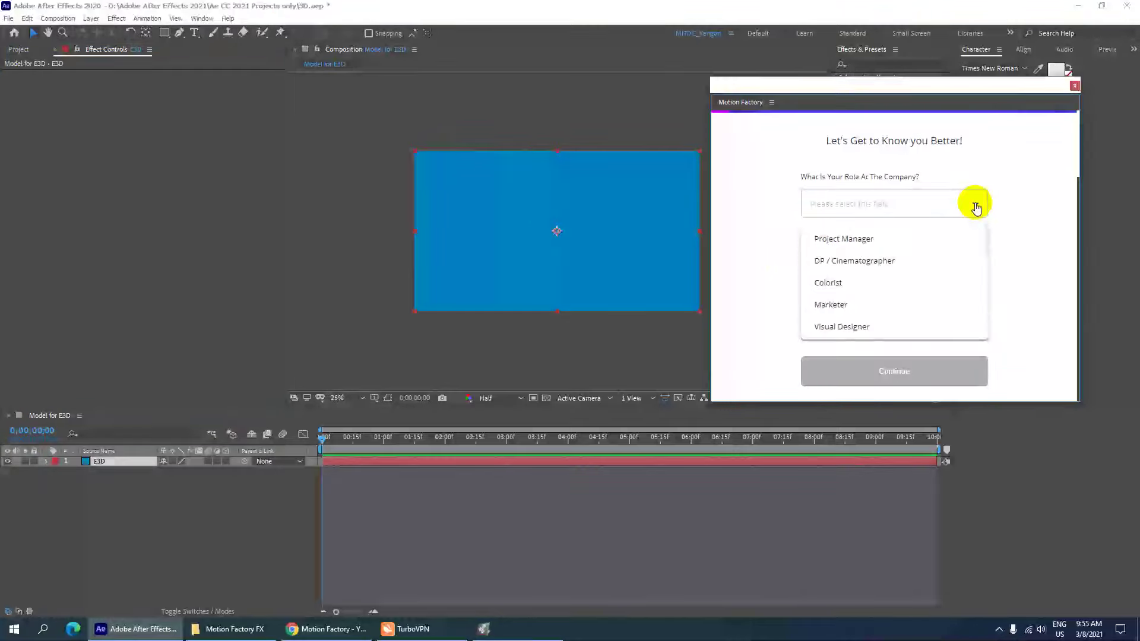
pyautogui.click(837, 326)
pyautogui.click(929, 265)
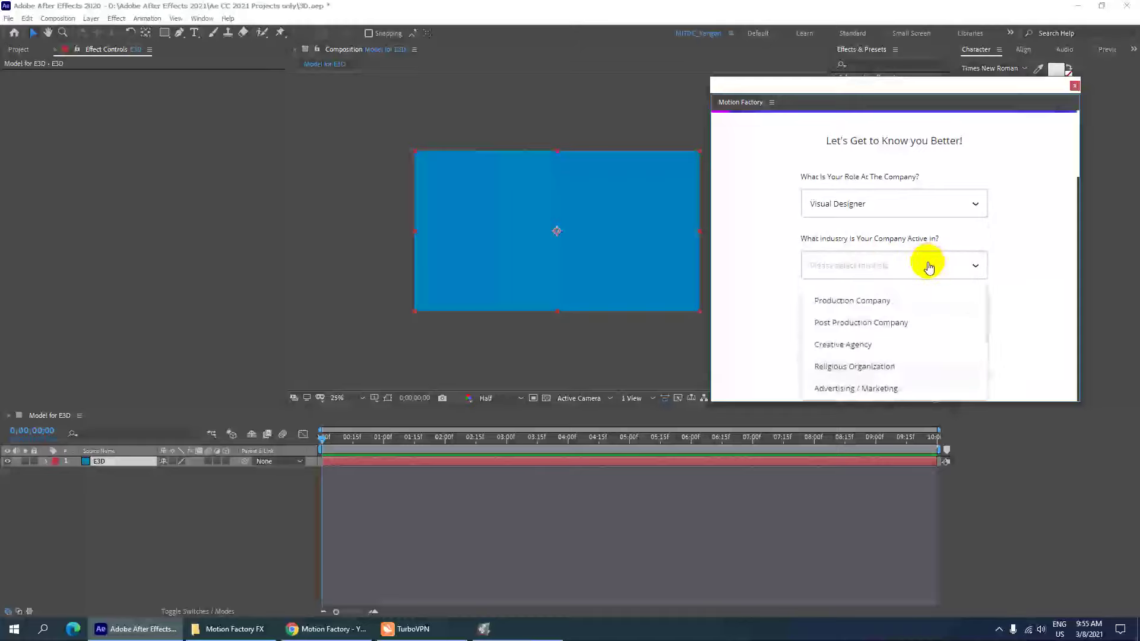
pyautogui.scroll(-3, 878, 350)
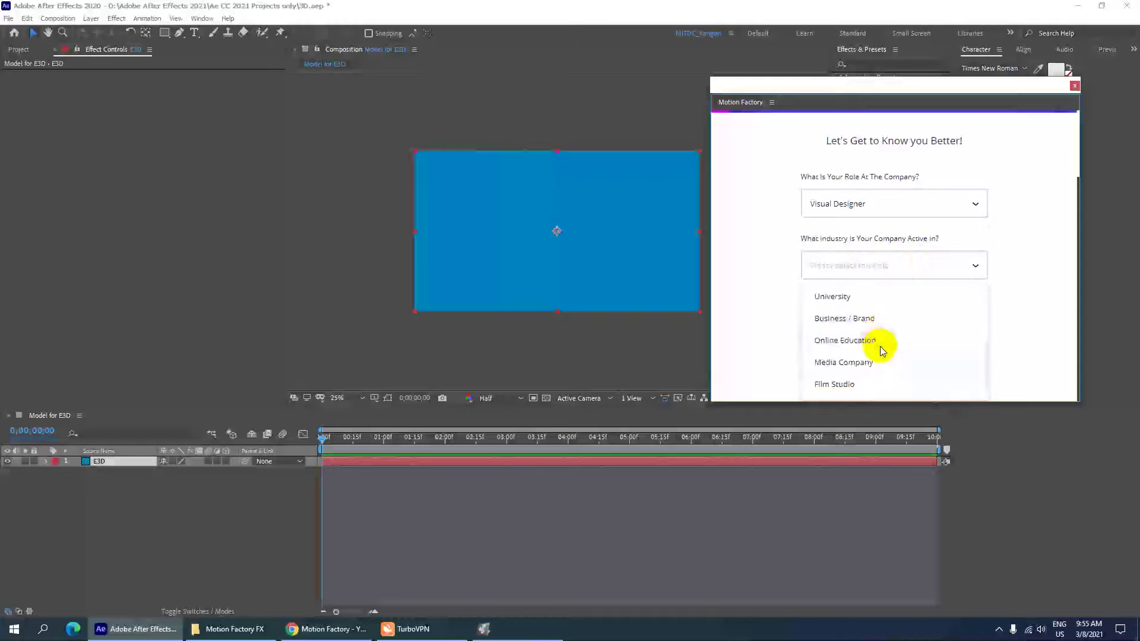
pyautogui.click(880, 344)
pyautogui.click(913, 328)
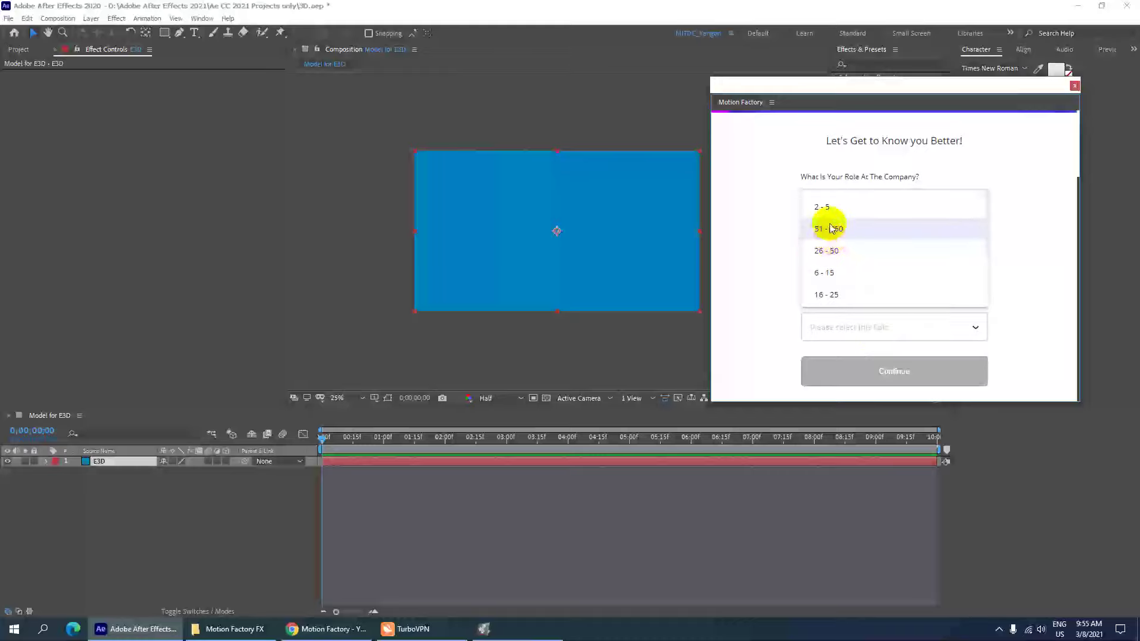
pyautogui.click(826, 251)
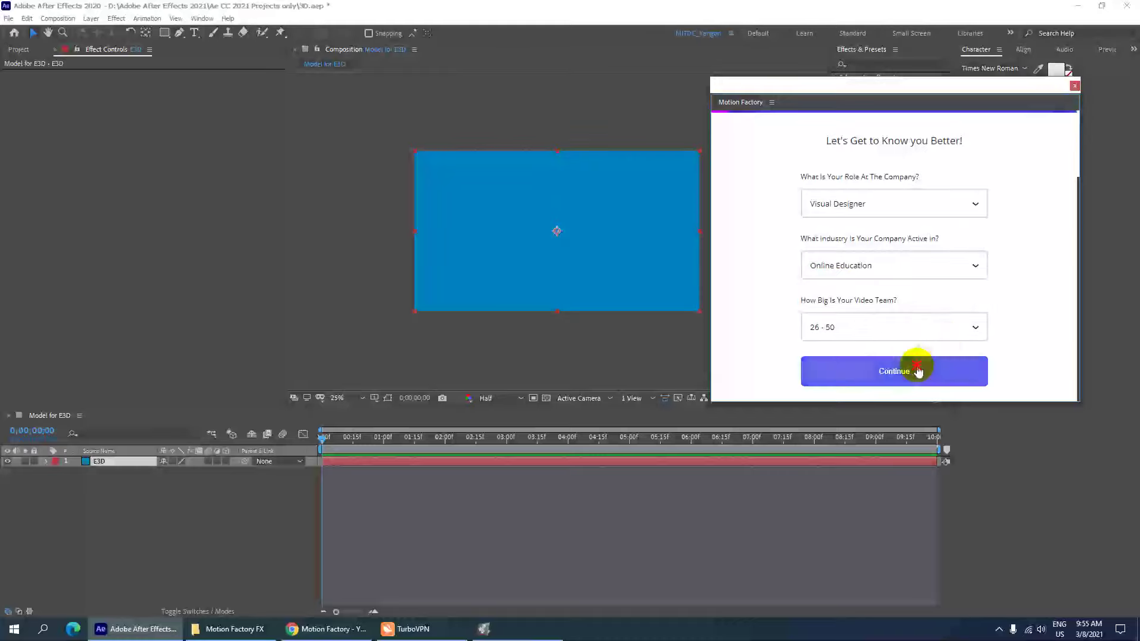
pyautogui.click(917, 371)
pyautogui.click(938, 228)
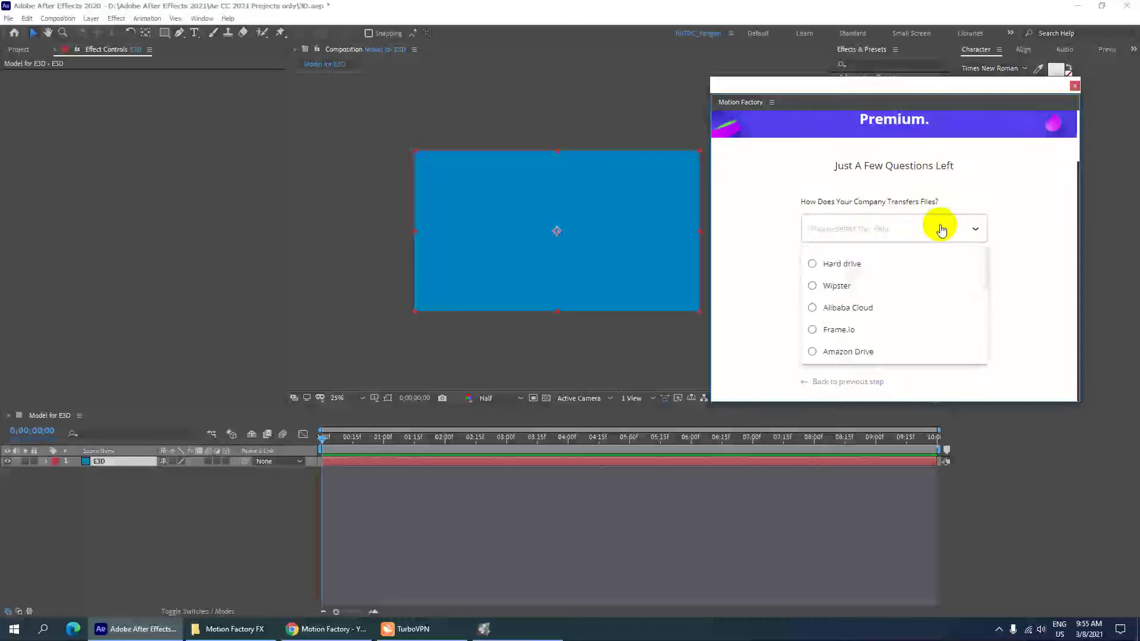
# Answer Hard drive for file transfer and Email for communication, then finish the survey
pyautogui.click(857, 265)
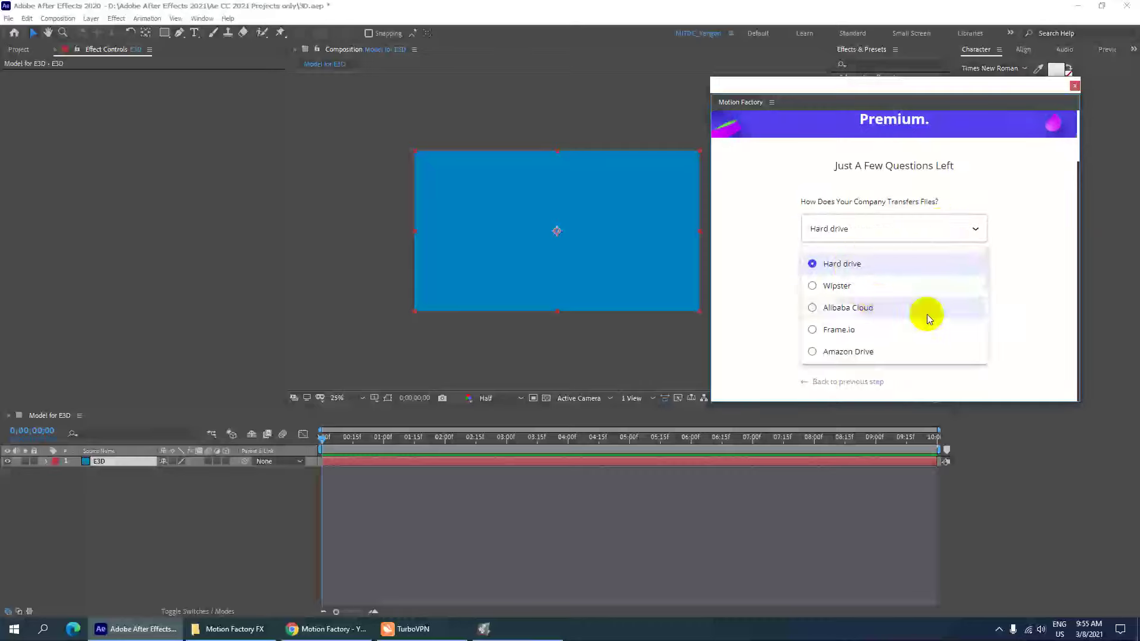
pyautogui.click(891, 302)
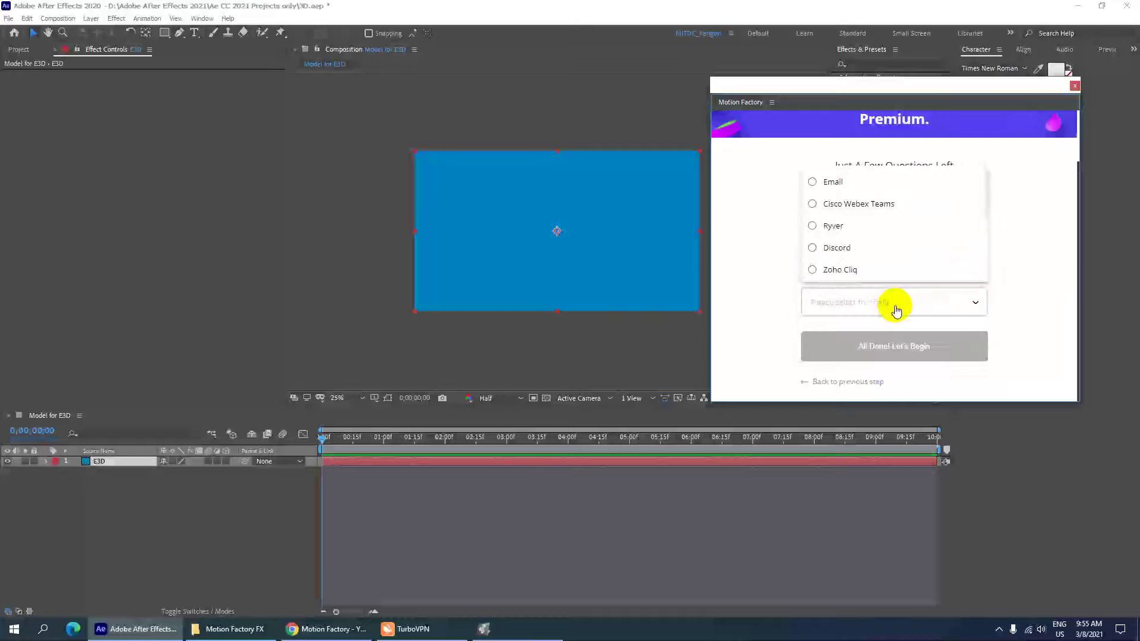
pyautogui.click(837, 182)
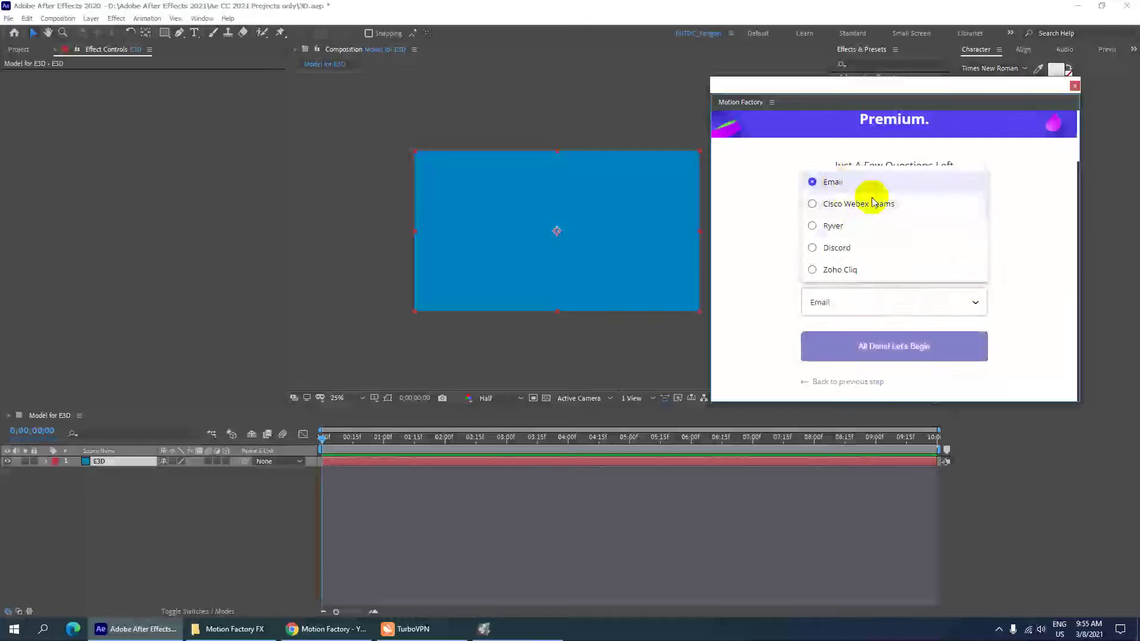
pyautogui.click(1009, 308)
pyautogui.click(946, 359)
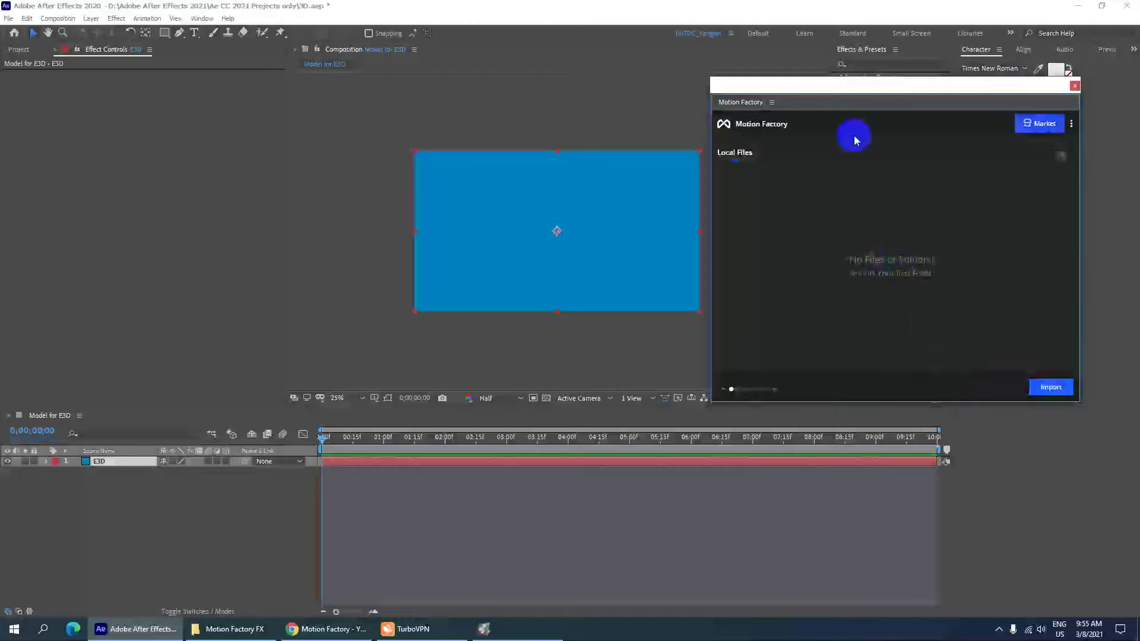
# Shift the Motion Factory panel slightly left and choose Import > Import Folder
pyautogui.click(856, 88)
pyautogui.moveTo(856, 88); pyautogui.dragTo(822, 86)
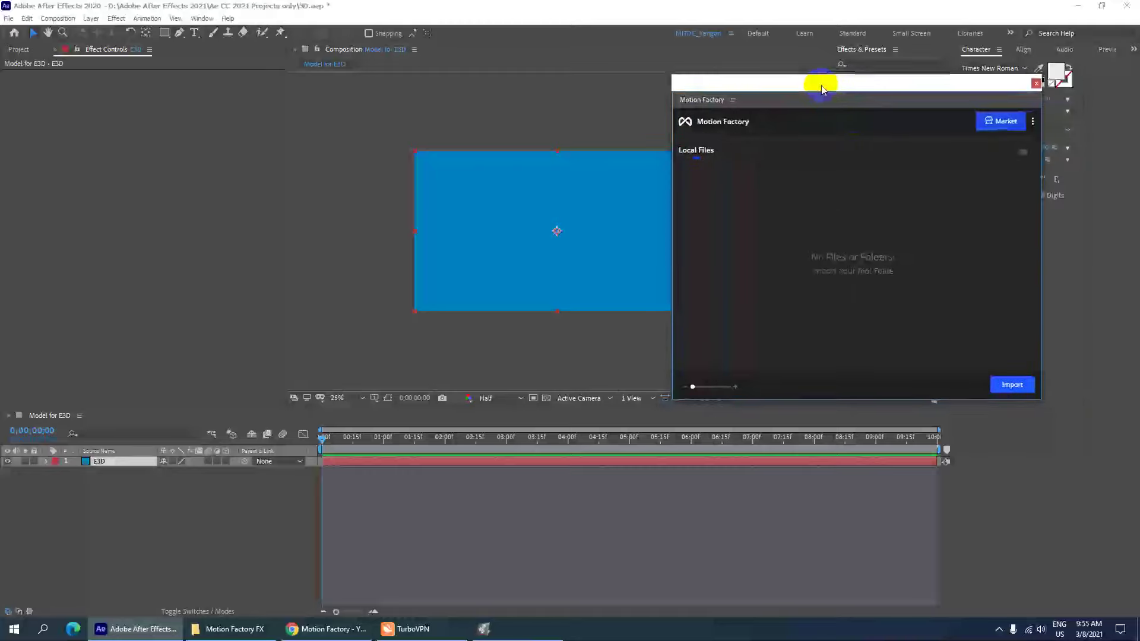
pyautogui.click(1016, 389)
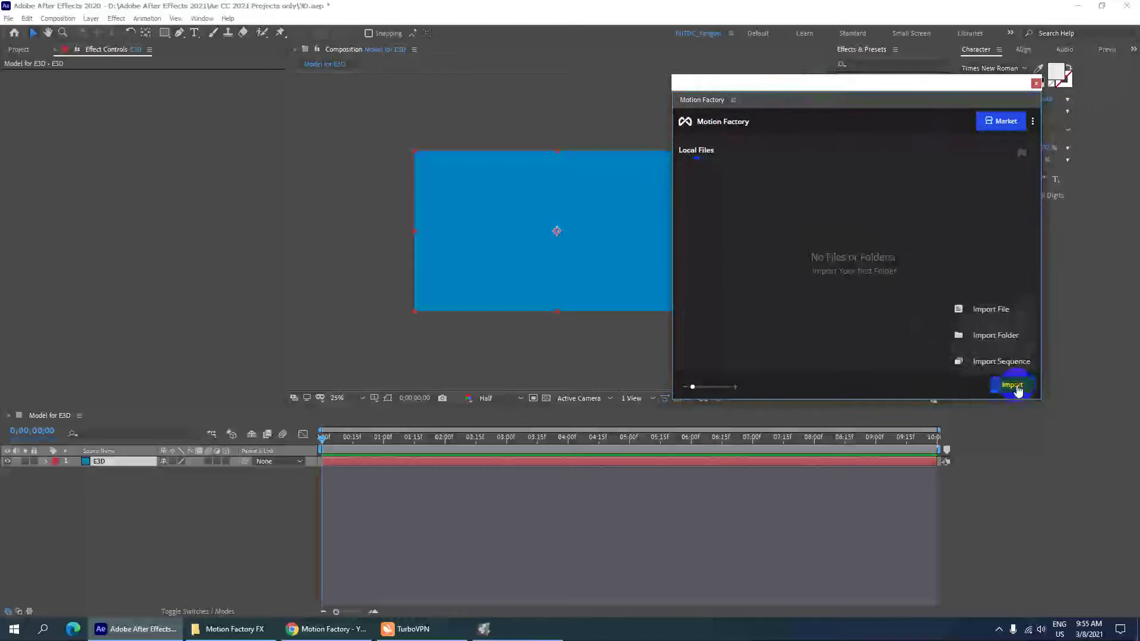
pyautogui.click(999, 337)
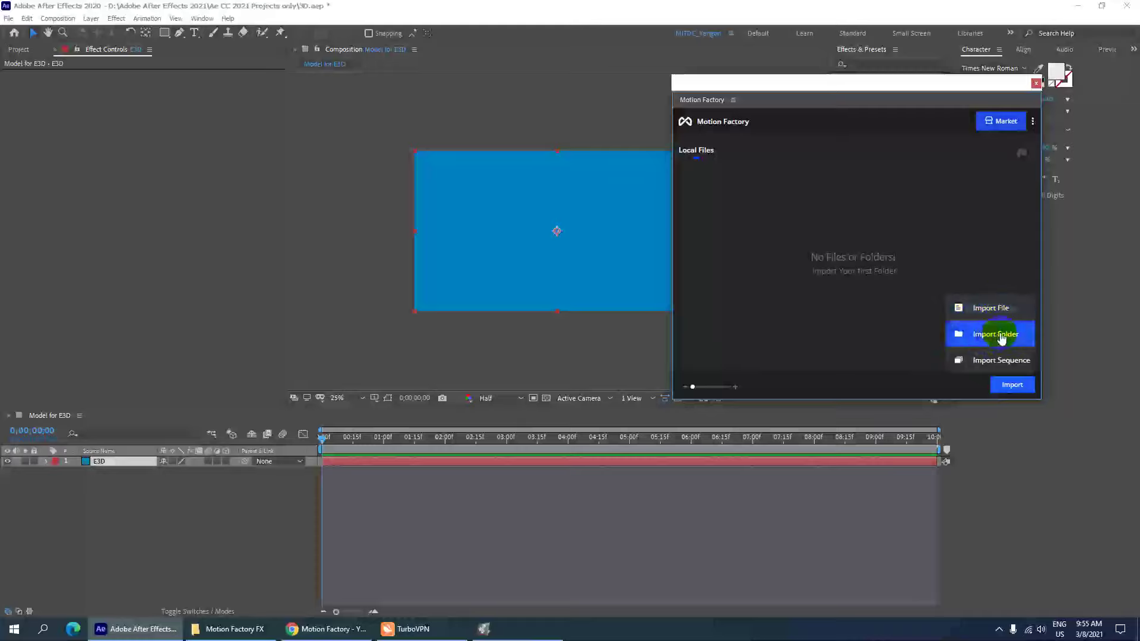
# Move the Browse For Folder dialog up and left and adjust its height
pyautogui.moveTo(620, 222); pyautogui.dragTo(515, 134)
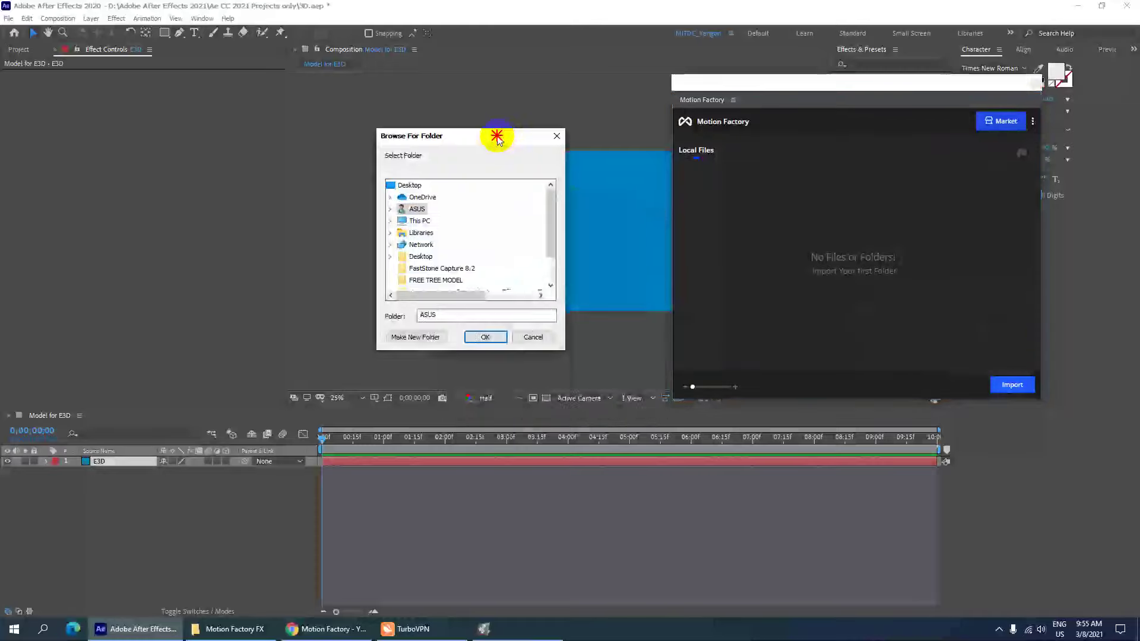
pyautogui.moveTo(550, 220); pyautogui.dragTo(549, 247)
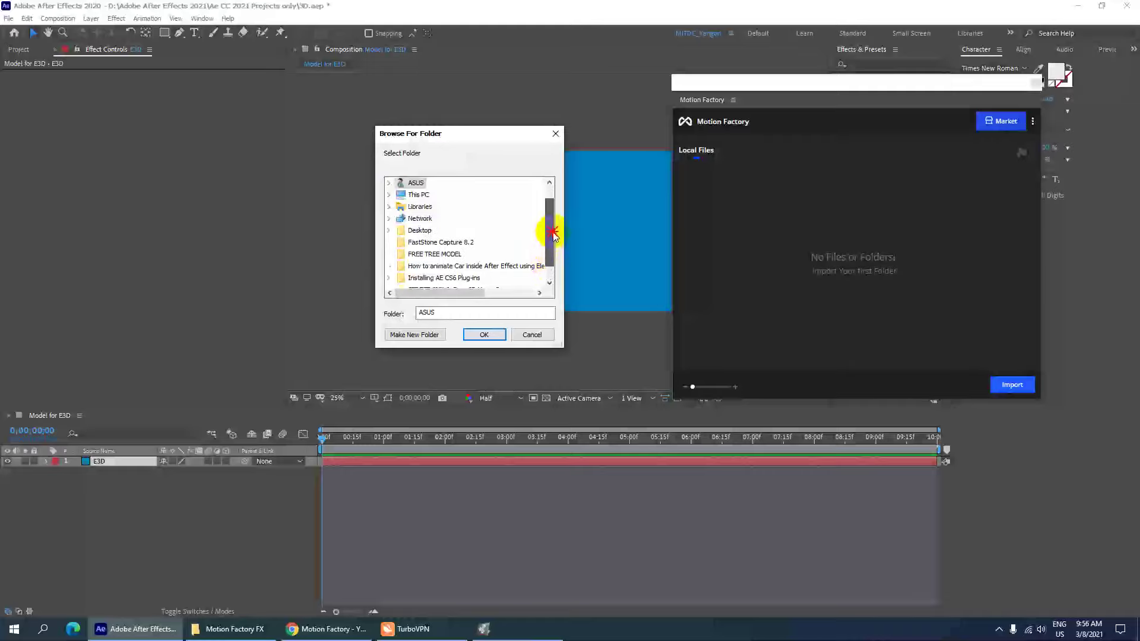
pyautogui.moveTo(551, 254); pyautogui.dragTo(547, 255)
pyautogui.click(429, 218)
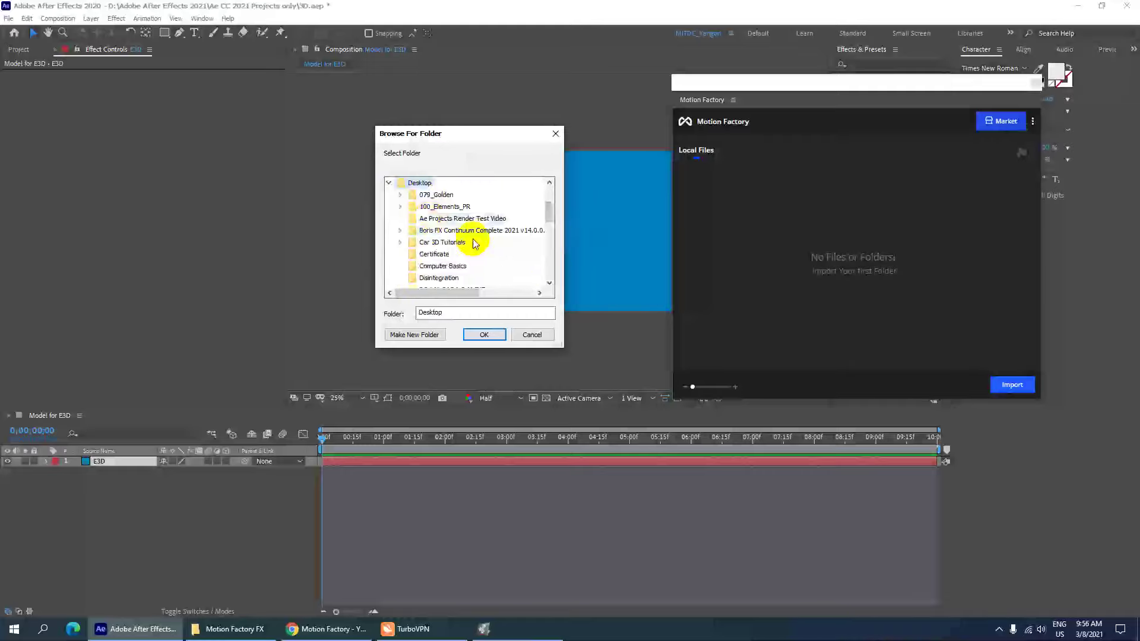
pyautogui.moveTo(550, 215); pyautogui.dragTo(550, 230)
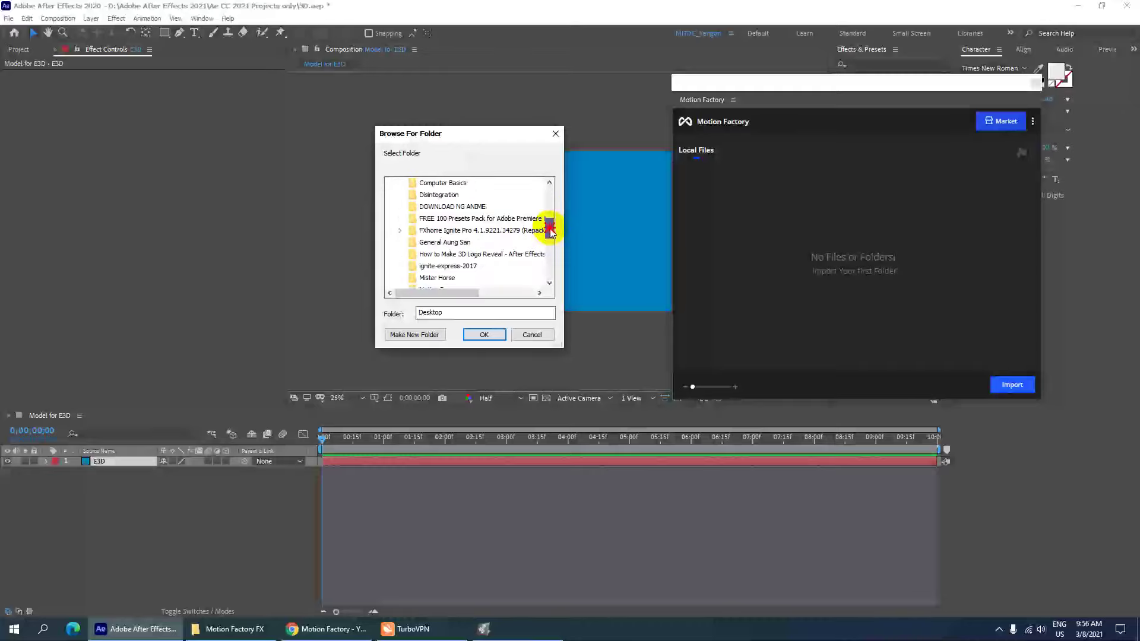
pyautogui.moveTo(550, 231)
pyautogui.mouseDown()
pyautogui.moveTo(552, 208)
pyautogui.moveTo(549, 267)
pyautogui.moveTo(552, 198)
pyautogui.mouseUp()
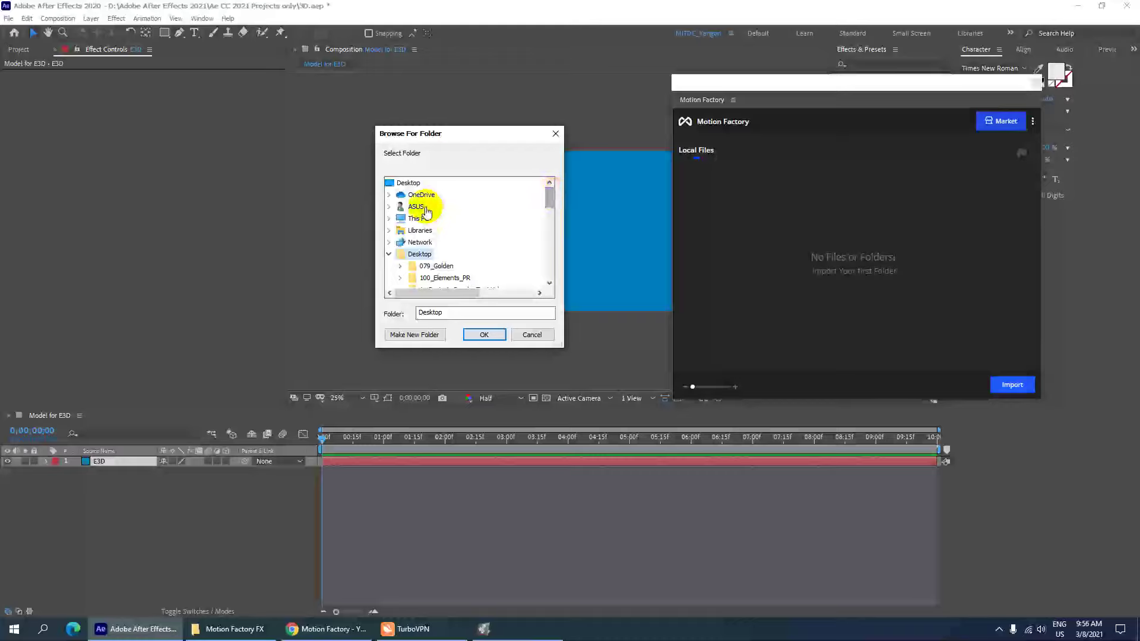
# Navigate to This PC > (D:) New Volume > Adobe After Effects 2021 > 005_Ae Plugins
pyautogui.click(418, 218)
pyautogui.scroll(-2, 496, 219)
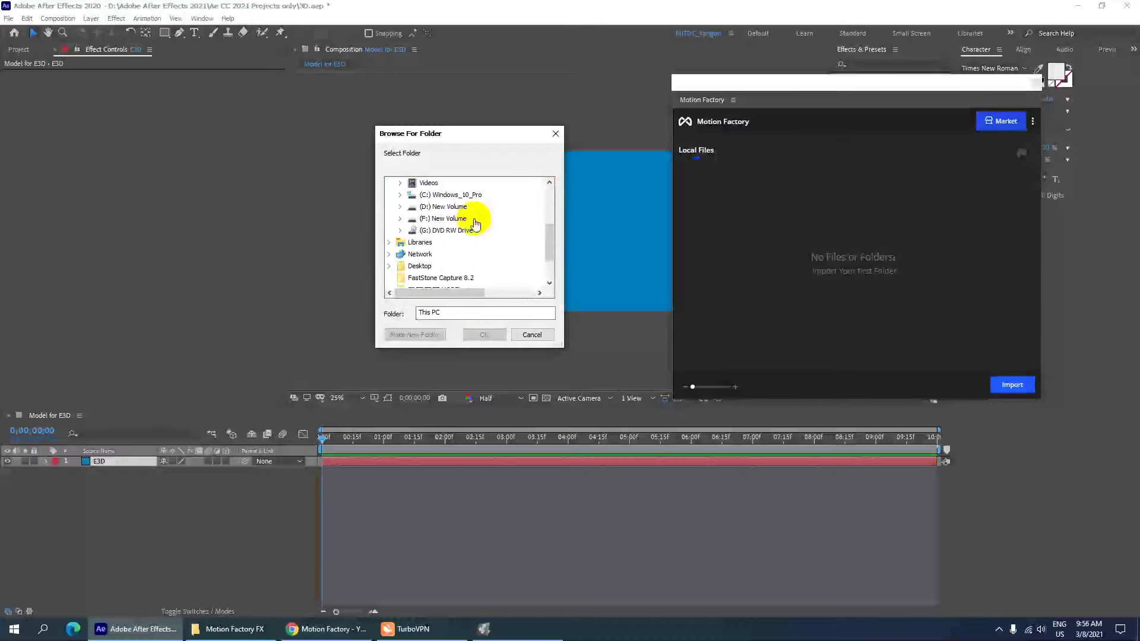
pyautogui.doubleClick(445, 207)
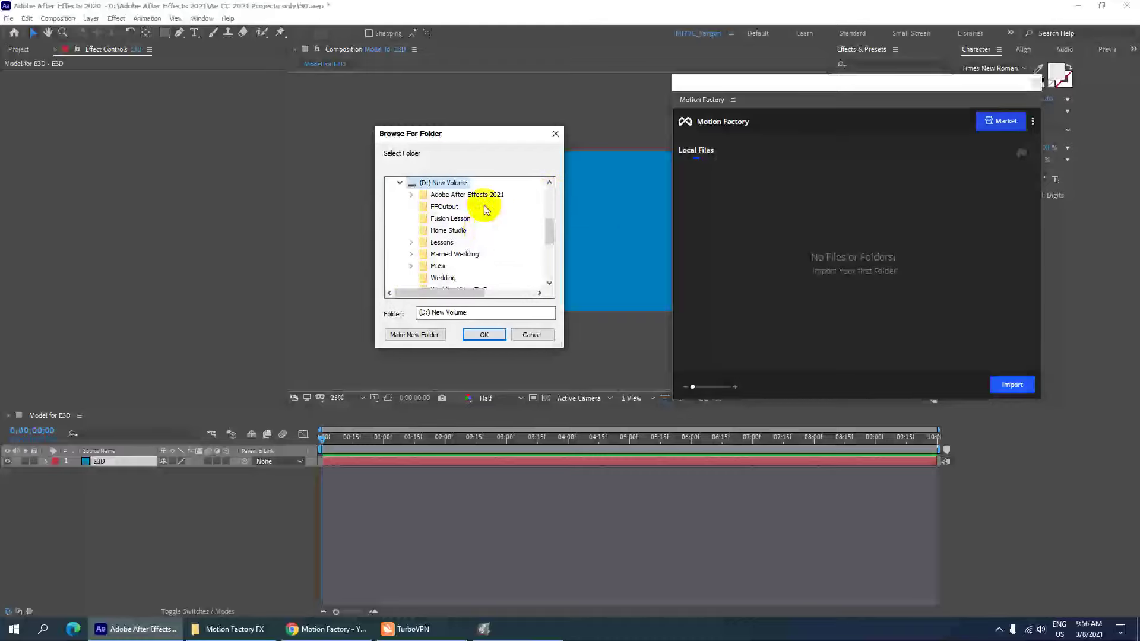
pyautogui.doubleClick(469, 195)
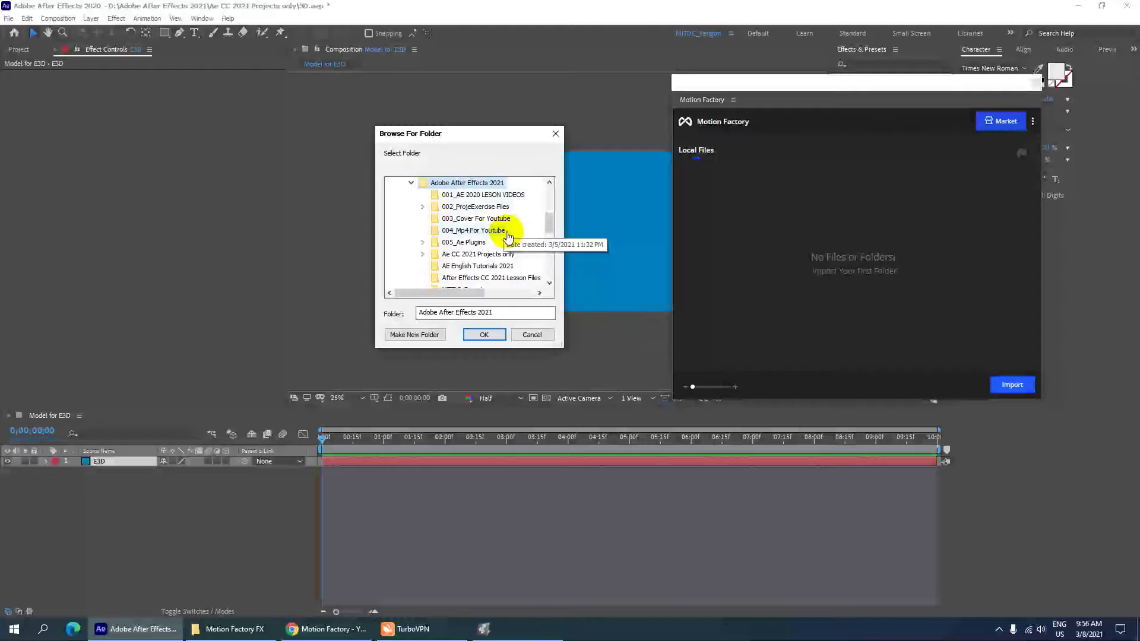
pyautogui.doubleClick(471, 242)
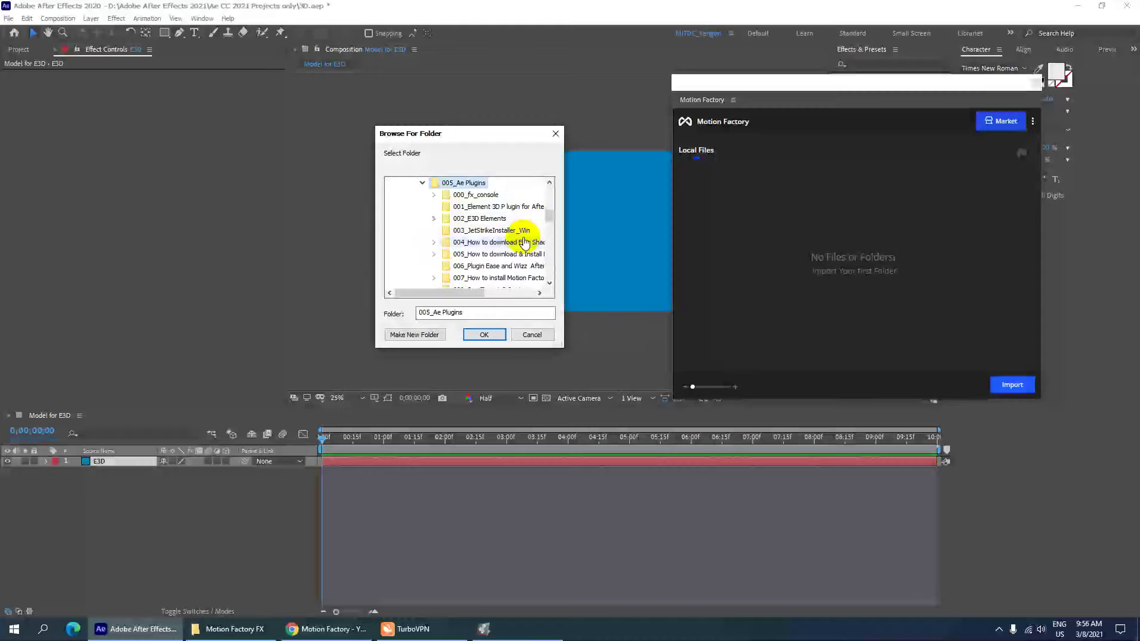
pyautogui.scroll(-2, 542, 226)
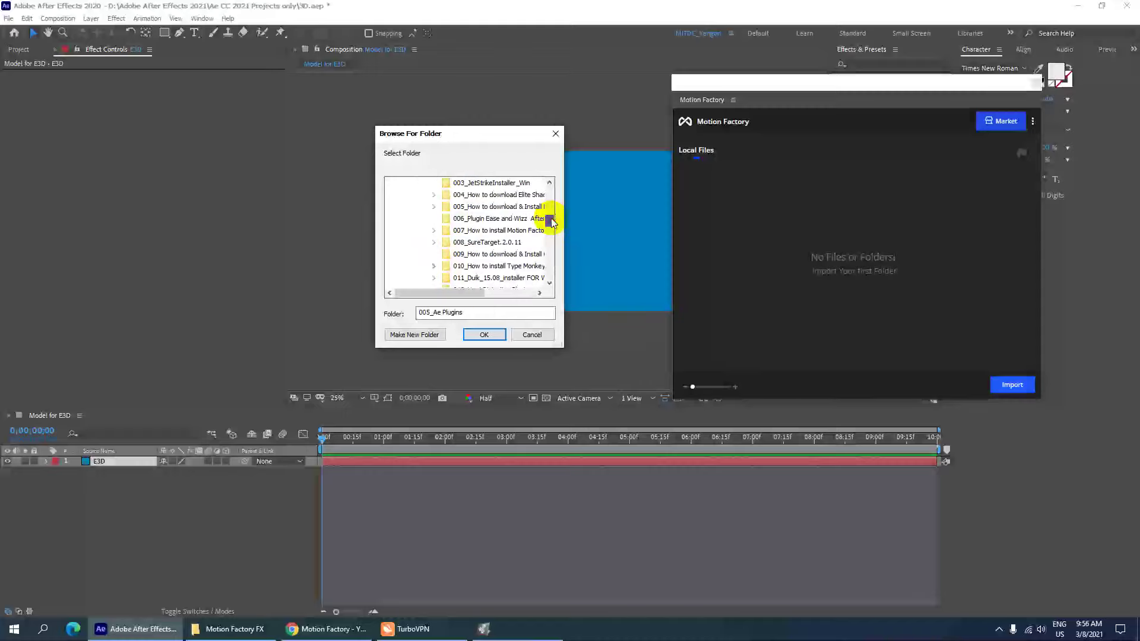
# Widen the folder browser to show full folder names and move it up and left
pyautogui.moveTo(564, 241); pyautogui.dragTo(783, 250)
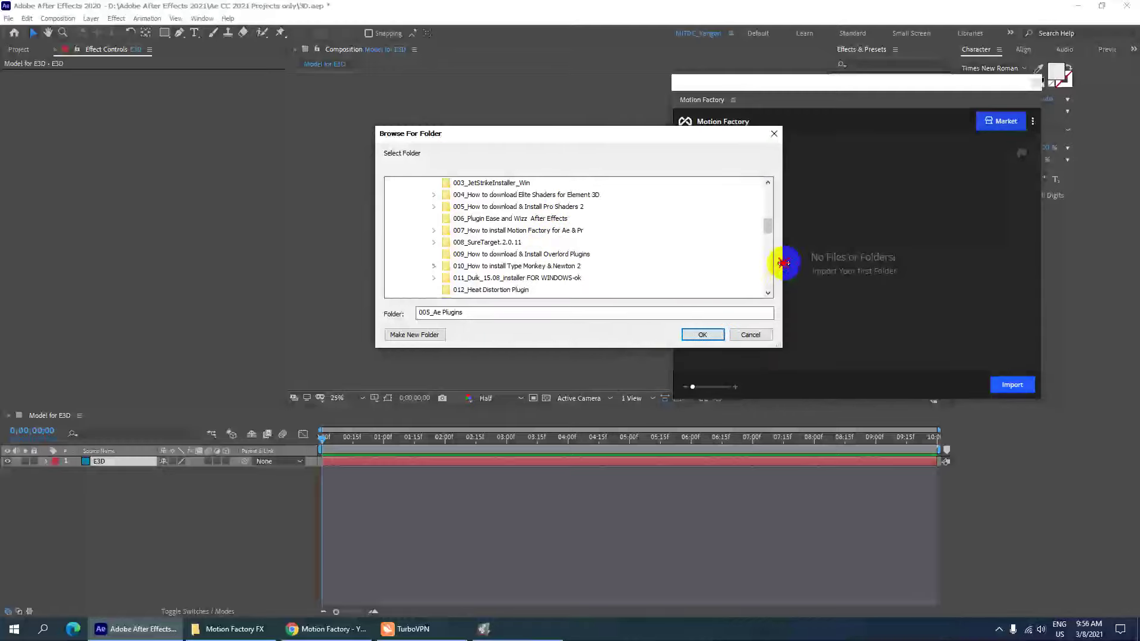
pyautogui.moveTo(553, 136); pyautogui.dragTo(365, 79)
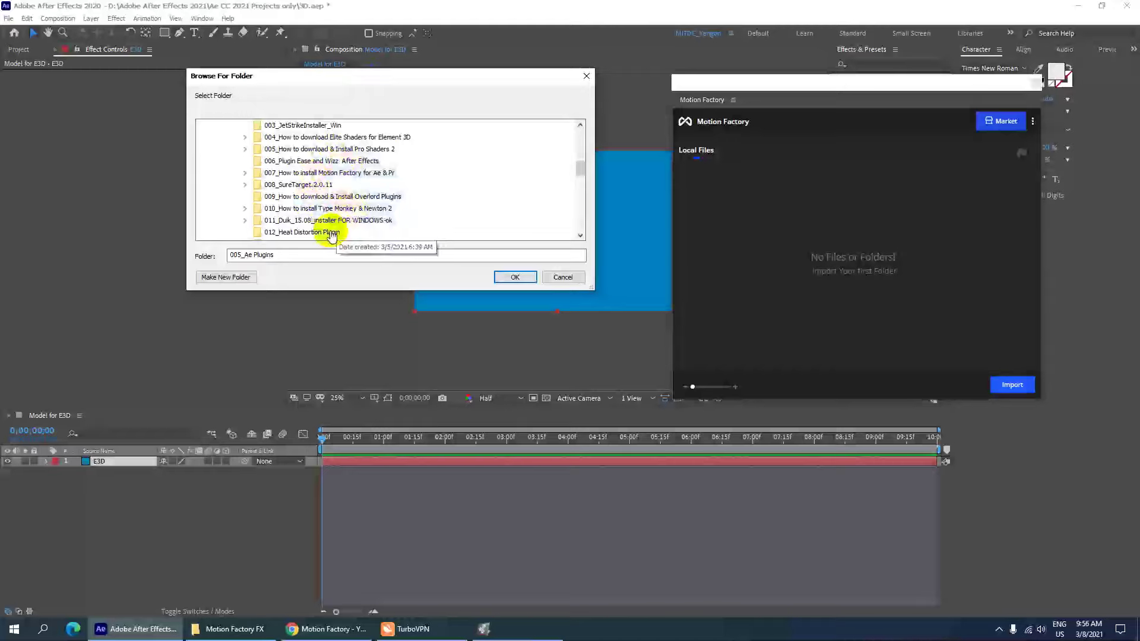
pyautogui.scroll(-1, 332, 221)
pyautogui.scroll(-1, 336, 221)
pyautogui.scroll(-1, 338, 218)
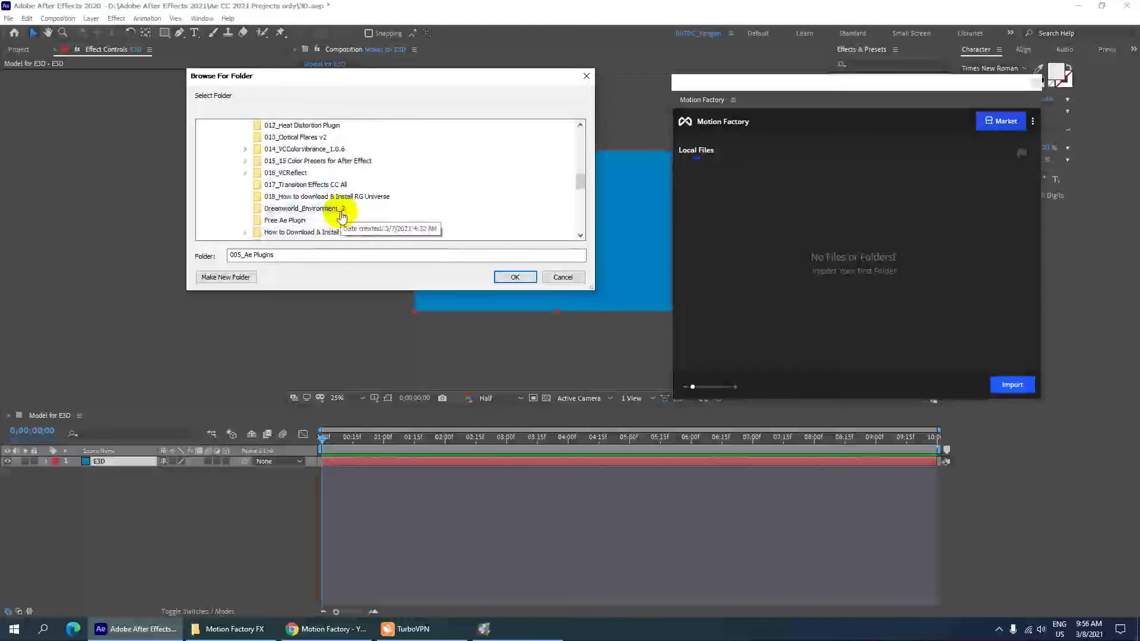
pyautogui.scroll(2, 343, 215)
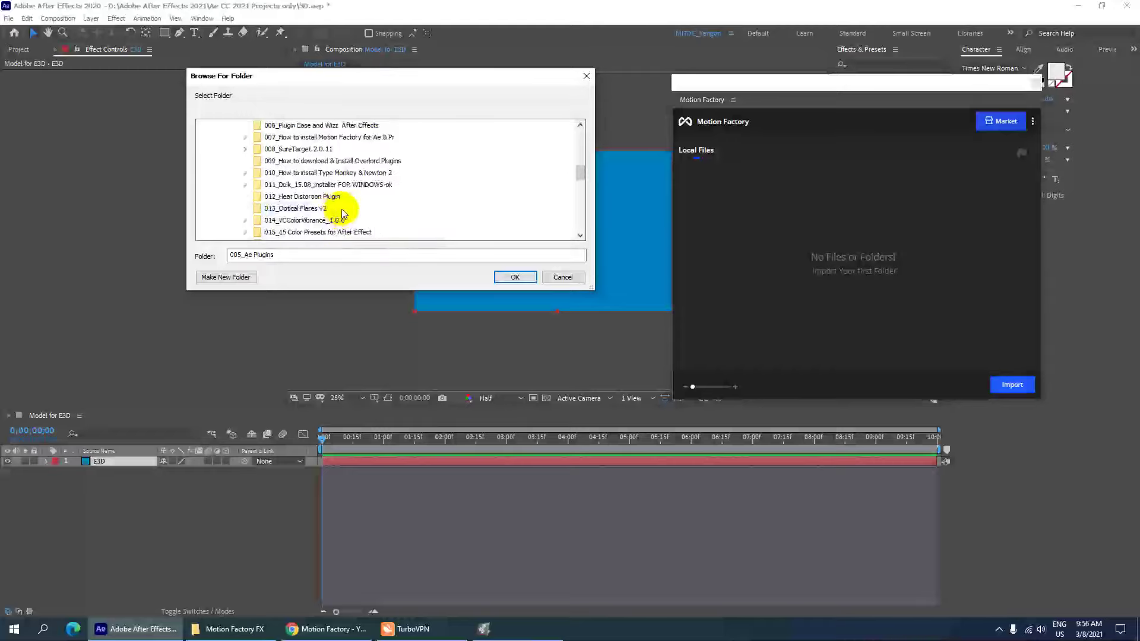
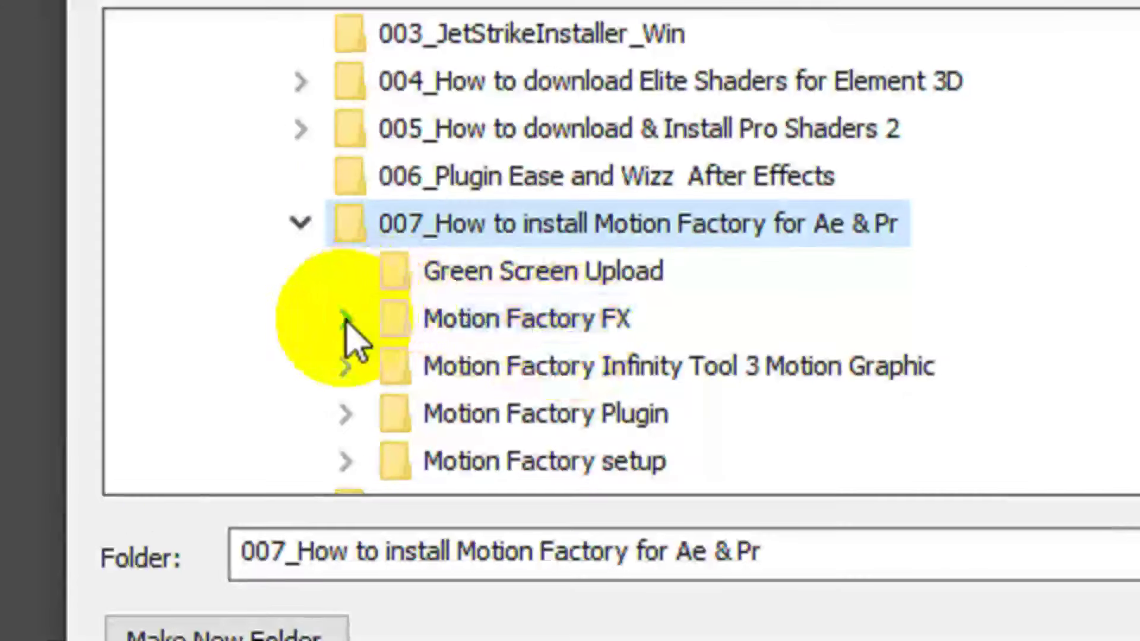
# Pick FX Master AE inside Motion Factory FX as the import folder, then nudge the Motion Factory panel left
pyautogui.click(346, 321)
pyautogui.scroll(-1, 738, 419)
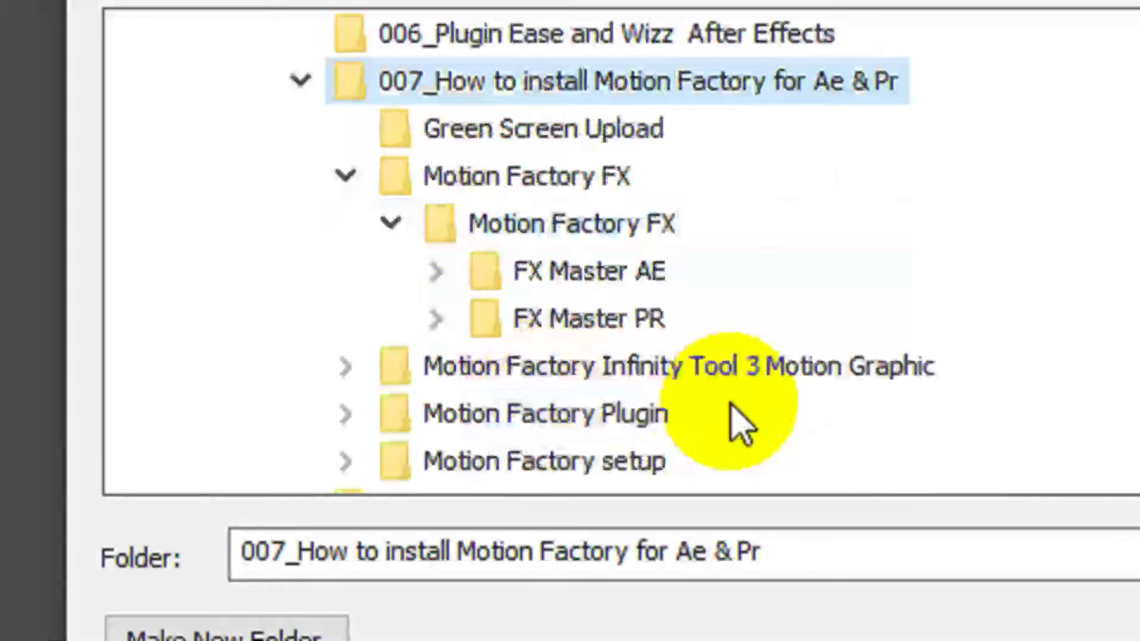
pyautogui.doubleClick(638, 274)
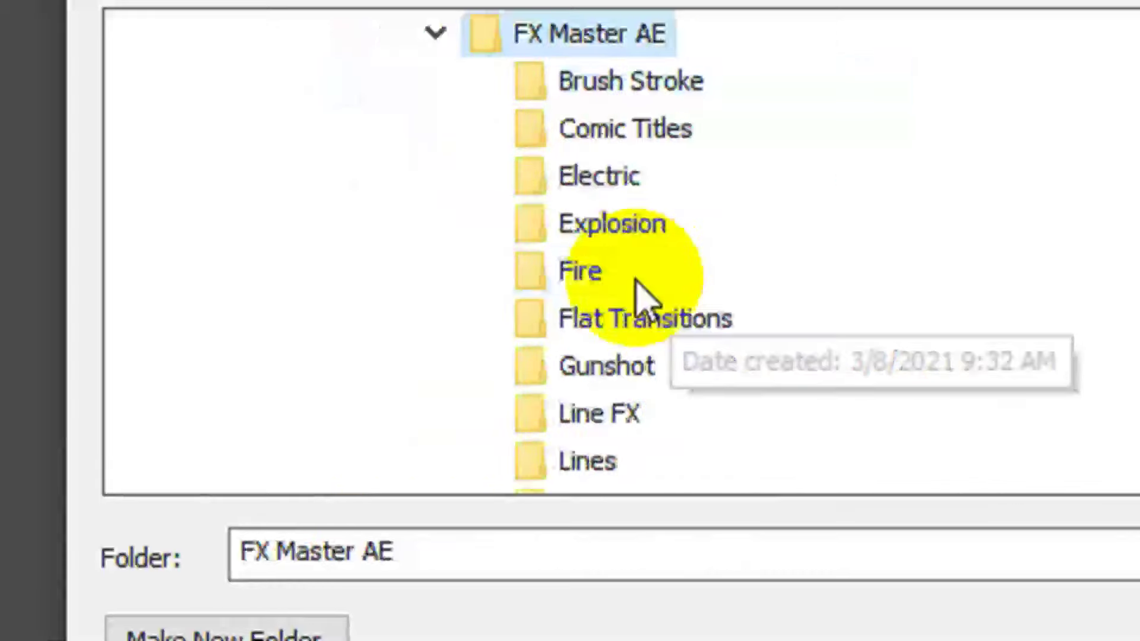
pyautogui.scroll(1, 671, 279)
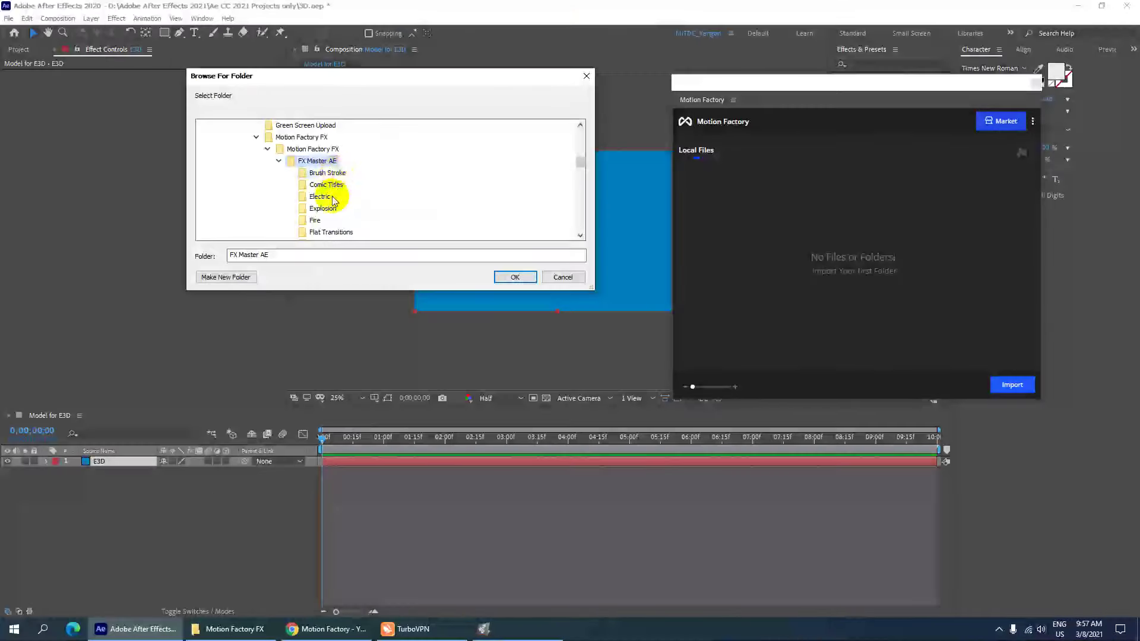
pyautogui.click(510, 276)
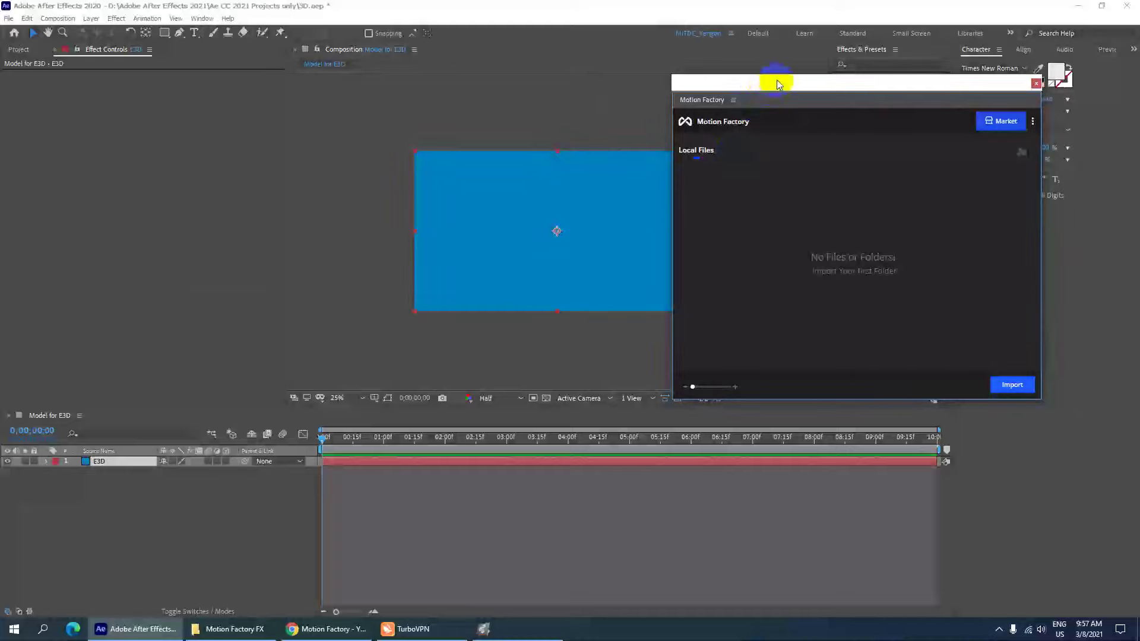
pyautogui.moveTo(779, 84); pyautogui.dragTo(760, 84)
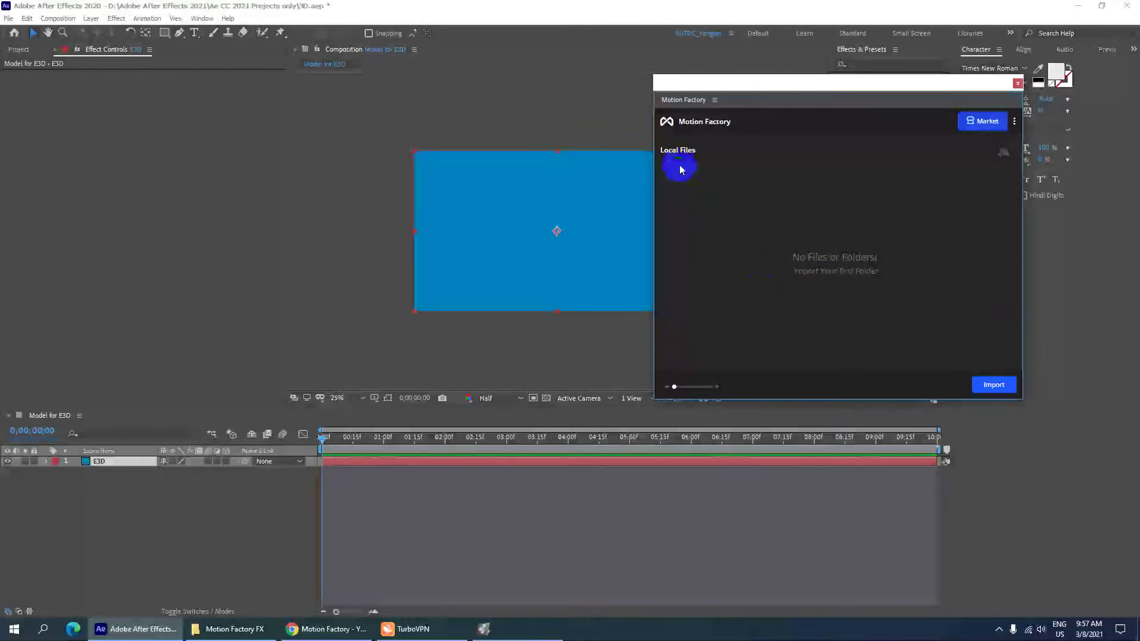
pyautogui.click(990, 385)
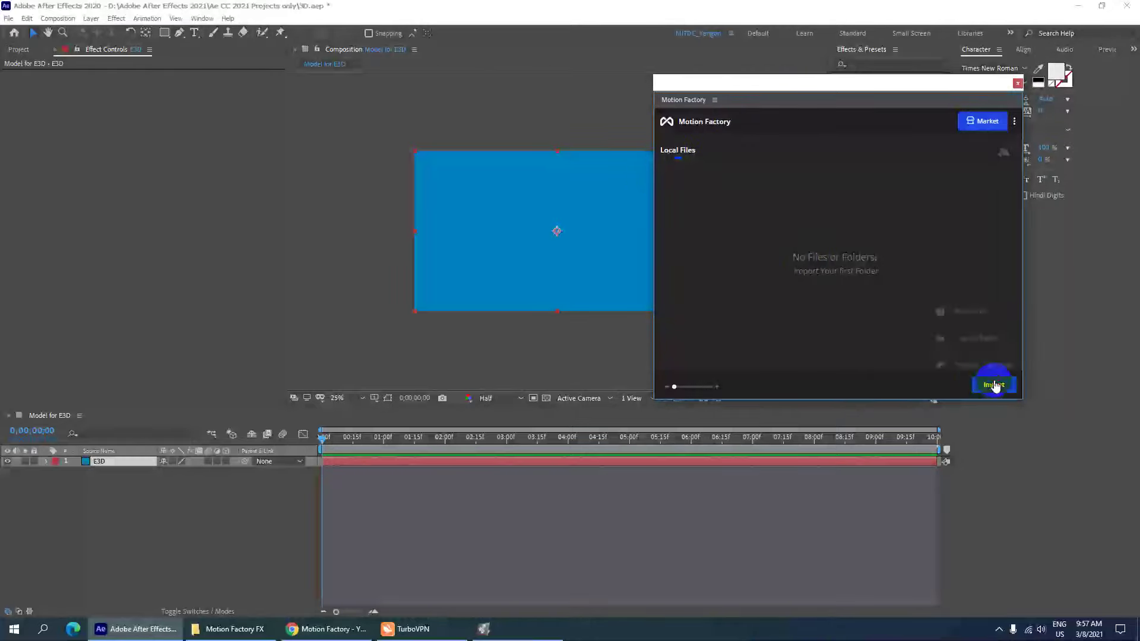
# Start an Import Folder browse and expand This PC to the (D:) New Volume drive
pyautogui.click(991, 336)
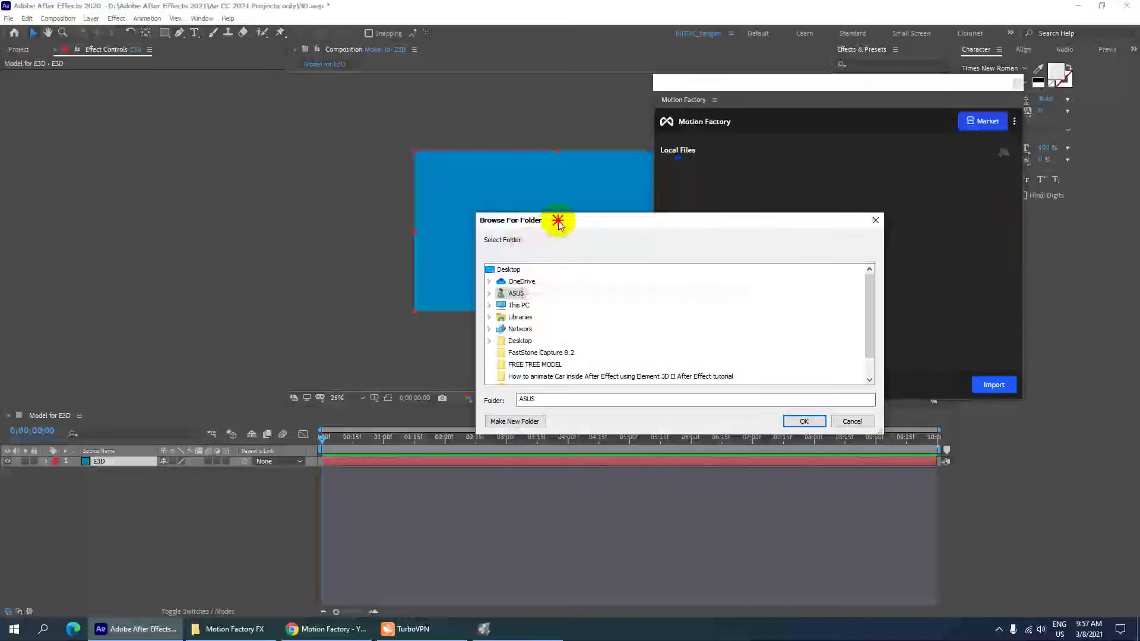
pyautogui.moveTo(558, 223); pyautogui.dragTo(338, 150)
pyautogui.scroll(-1, 384, 247)
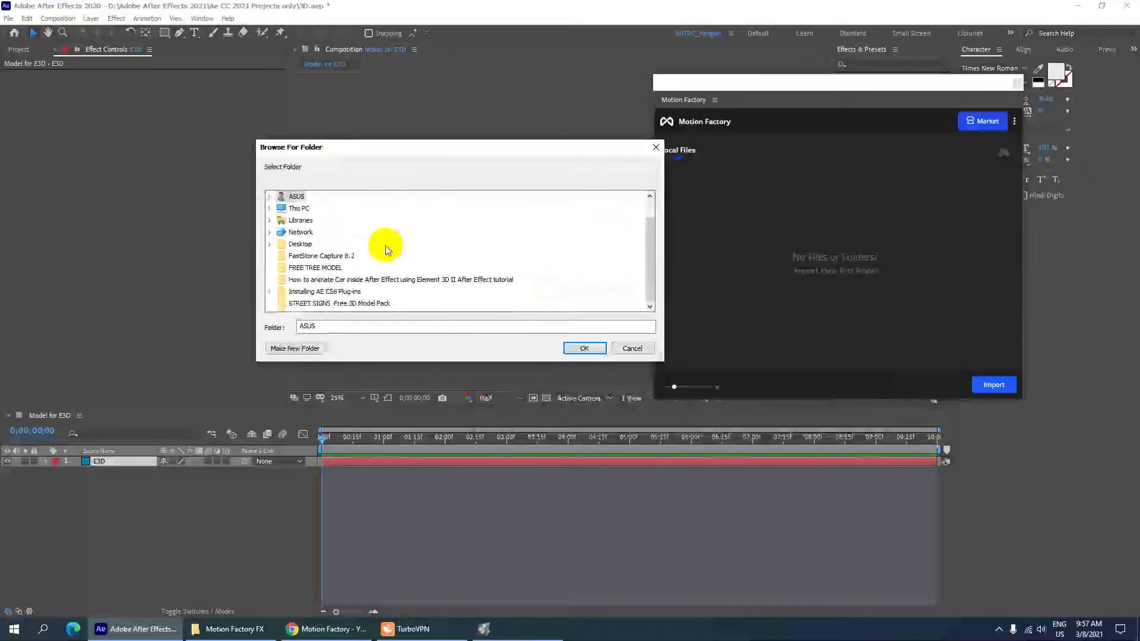
pyautogui.doubleClick(296, 198)
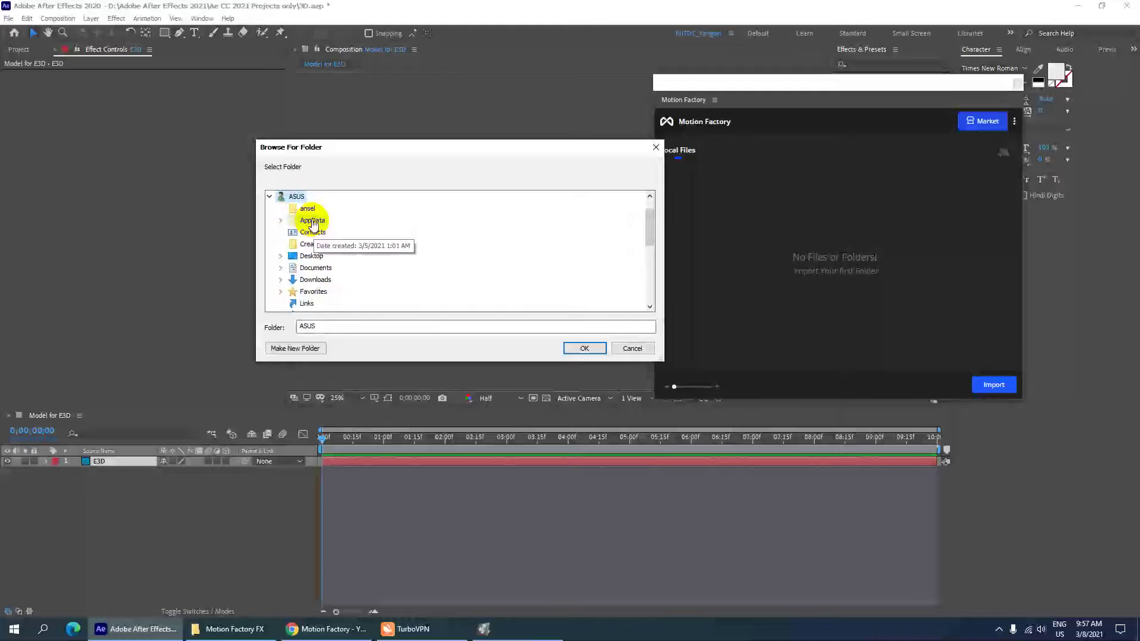
pyautogui.doubleClick(280, 197)
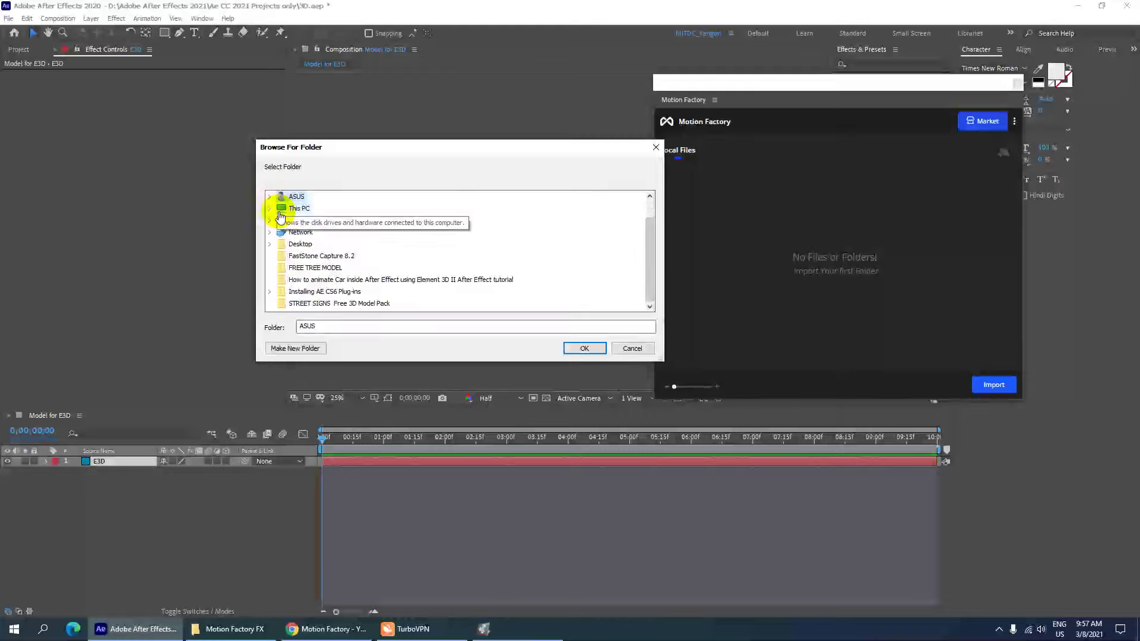
pyautogui.doubleClick(281, 208)
pyautogui.scroll(-3, 380, 285)
pyautogui.scroll(1, 356, 255)
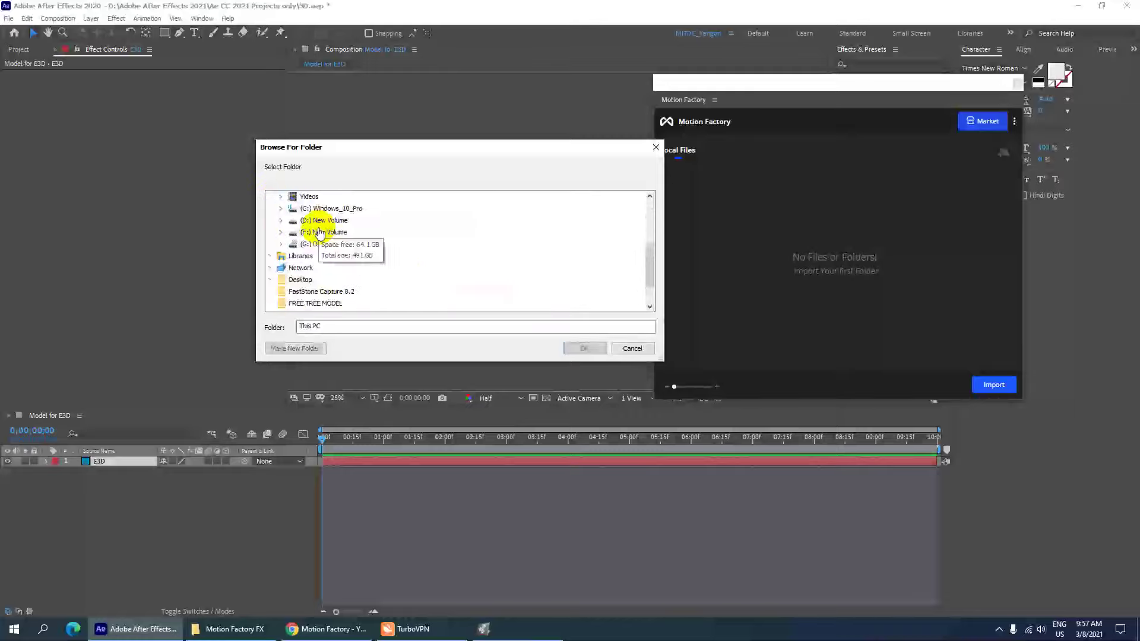
pyautogui.doubleClick(320, 221)
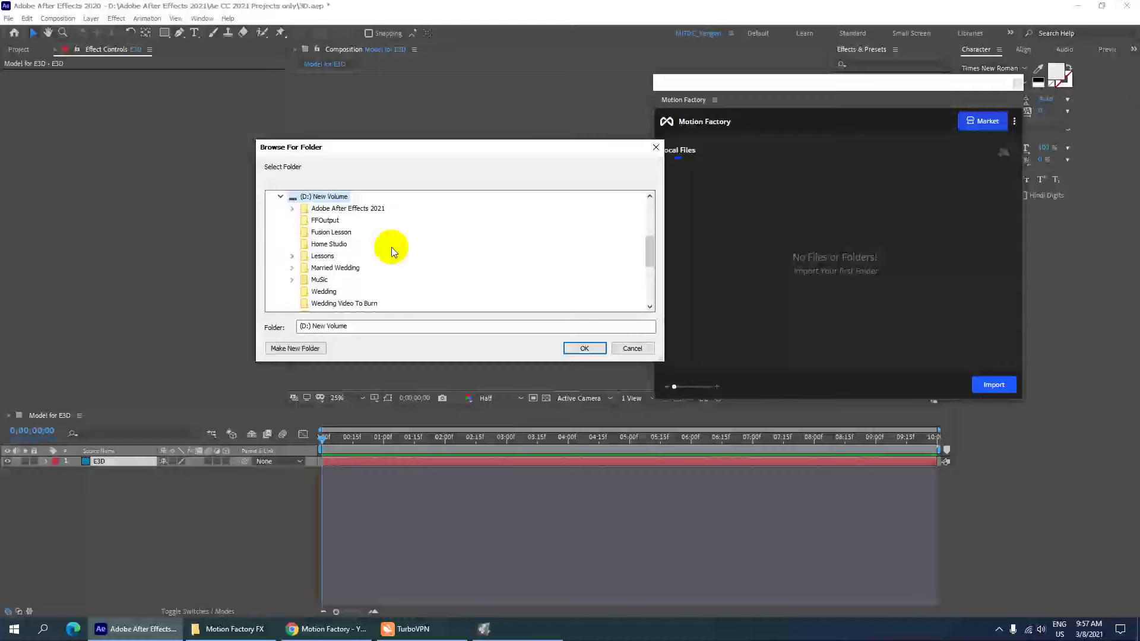
# Go through Adobe After Effects 2021 > 005_Ae Plugins > Motion Factory FX and confirm the inner Motion Factory FX folder
pyautogui.doubleClick(368, 208)
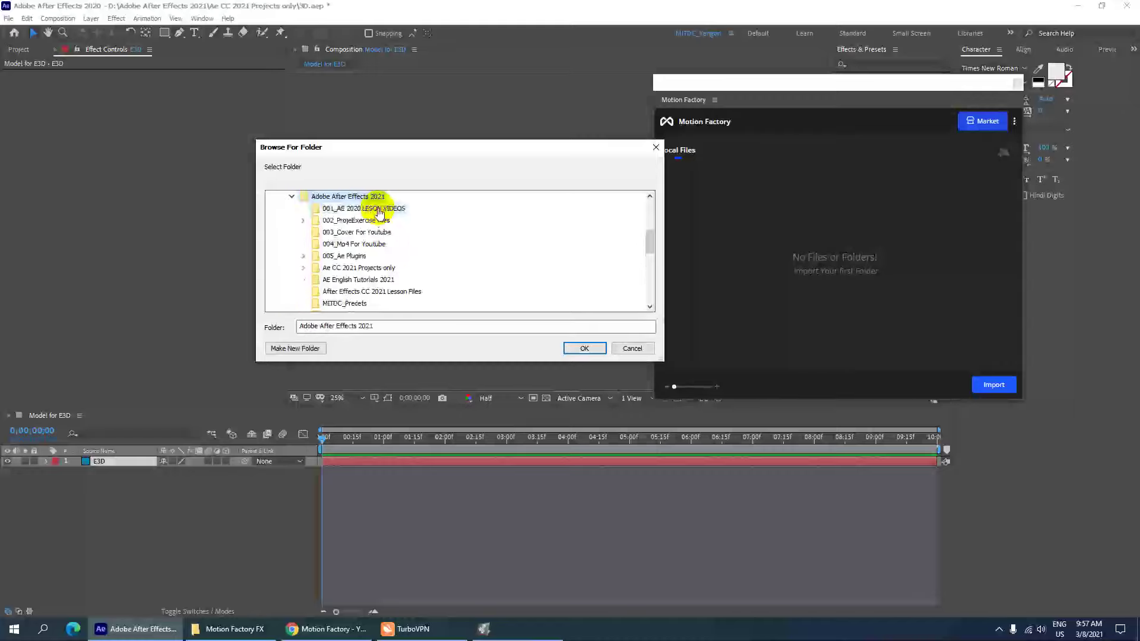
pyautogui.doubleClick(354, 256)
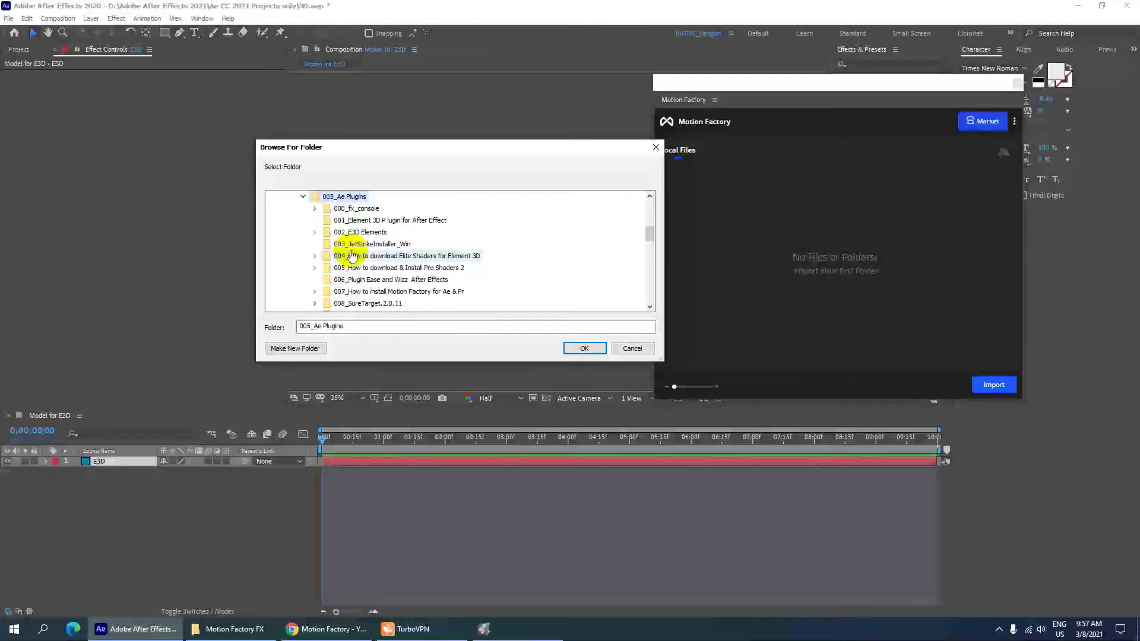
pyautogui.doubleClick(397, 291)
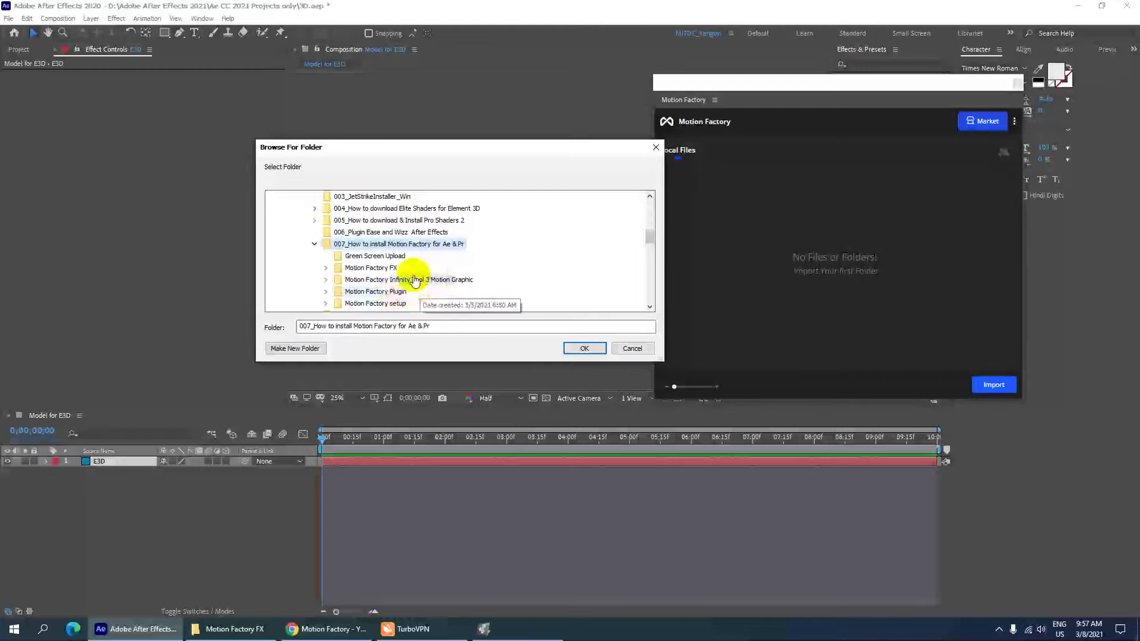
pyautogui.doubleClick(371, 268)
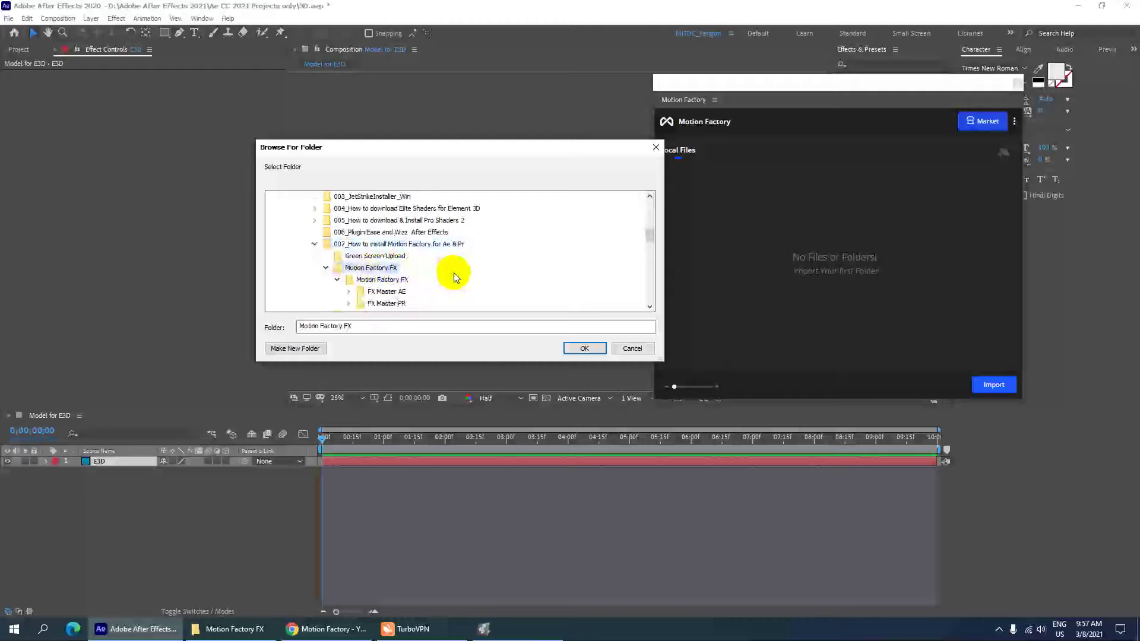
pyautogui.scroll(-1, 454, 272)
pyautogui.click(382, 244)
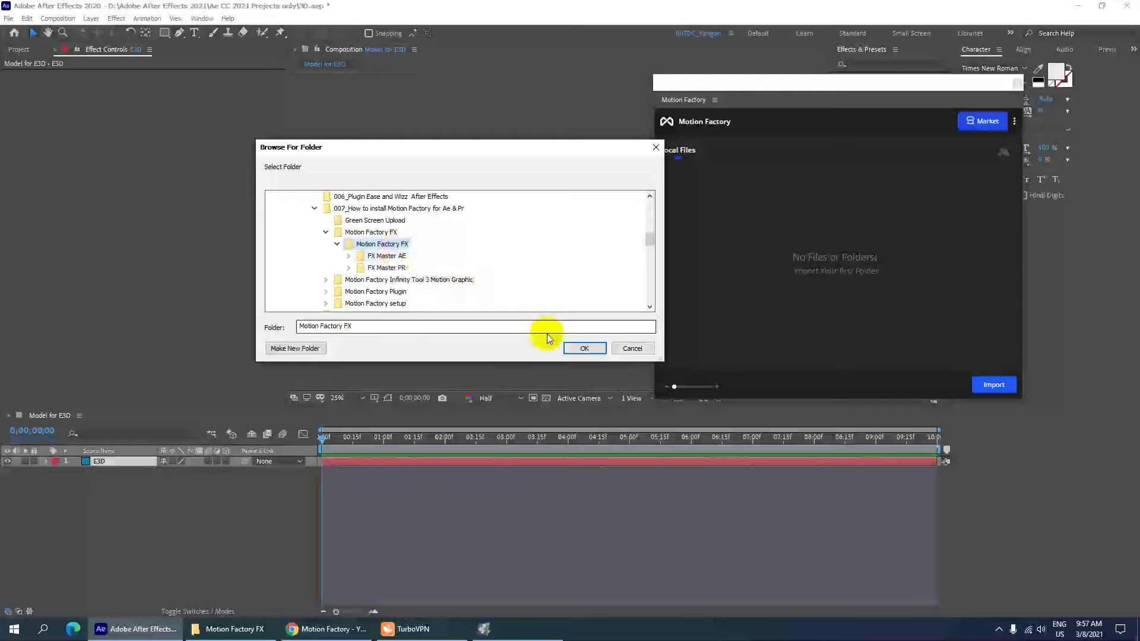
pyautogui.click(584, 349)
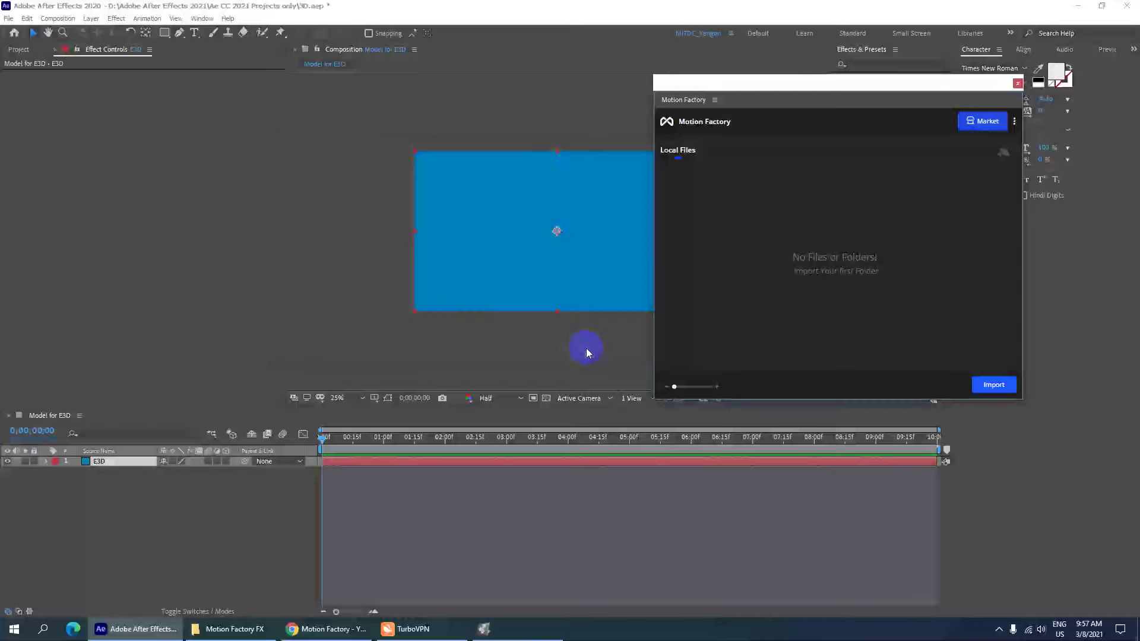
# Reposition the Motion Factory panel and close its options menu without changes
pyautogui.moveTo(814, 84); pyautogui.dragTo(751, 84)
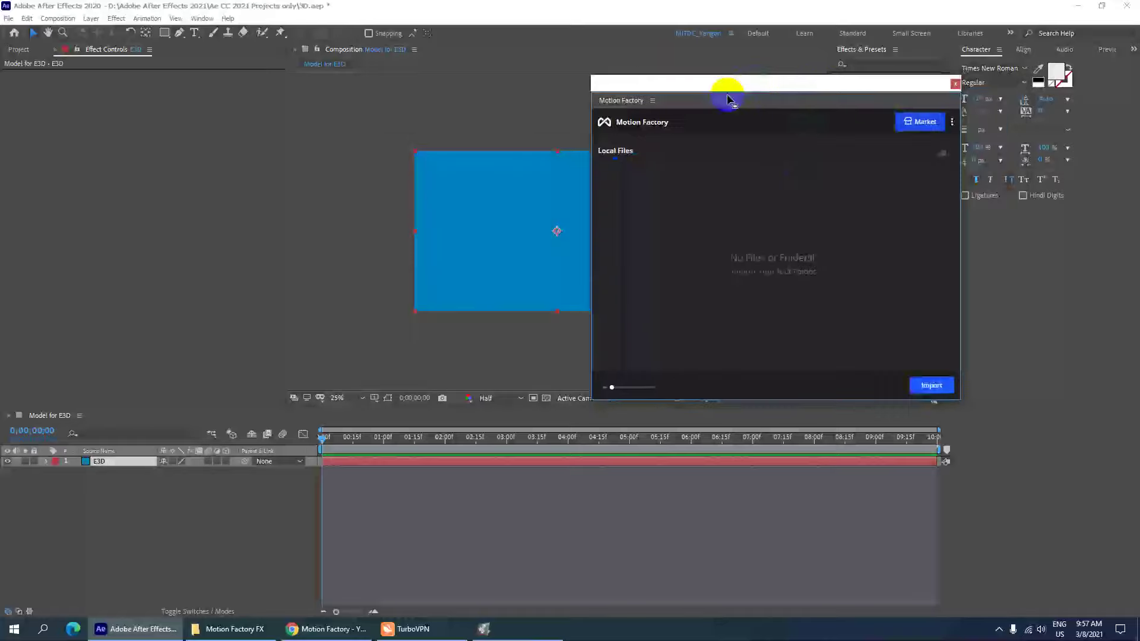
pyautogui.moveTo(678, 91); pyautogui.dragTo(730, 97)
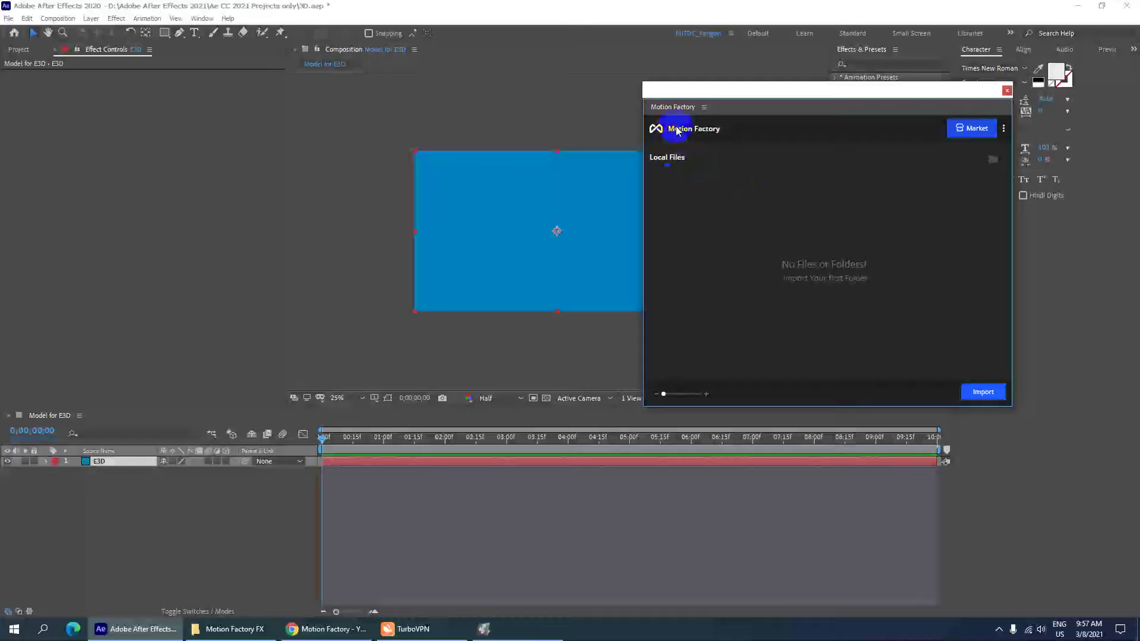
pyautogui.click(704, 107)
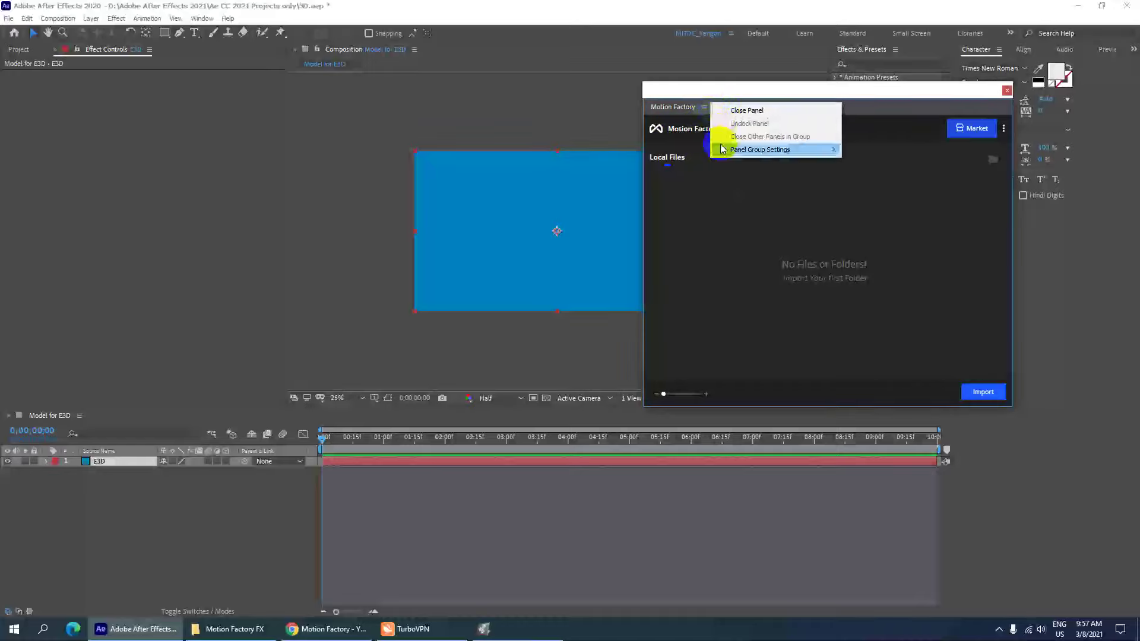
pyautogui.click(722, 206)
# Start an Import Folder browse and navigate D: > Adobe After Effects 2021 > 005_Ae Plugins
pyautogui.click(984, 393)
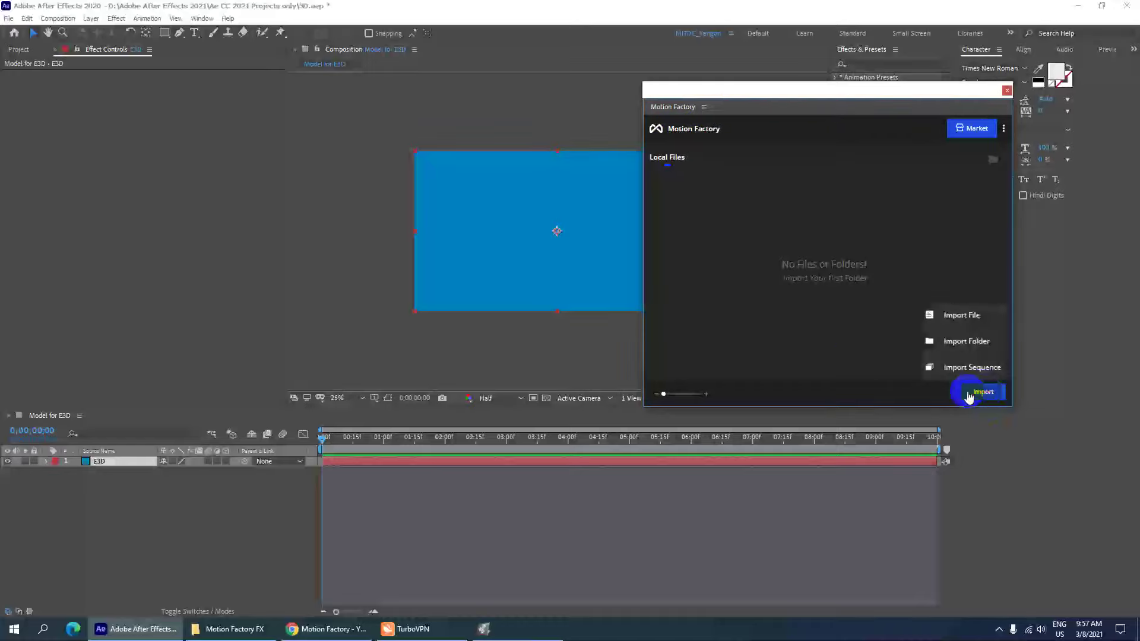
pyautogui.click(961, 340)
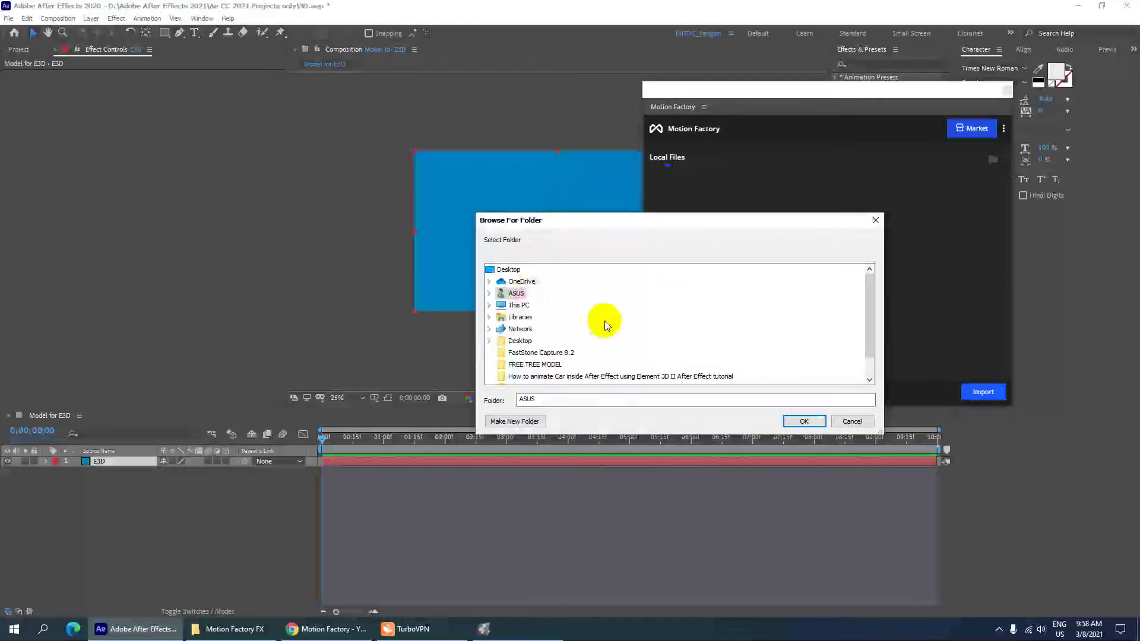
pyautogui.doubleClick(518, 305)
pyautogui.scroll(-1, 586, 313)
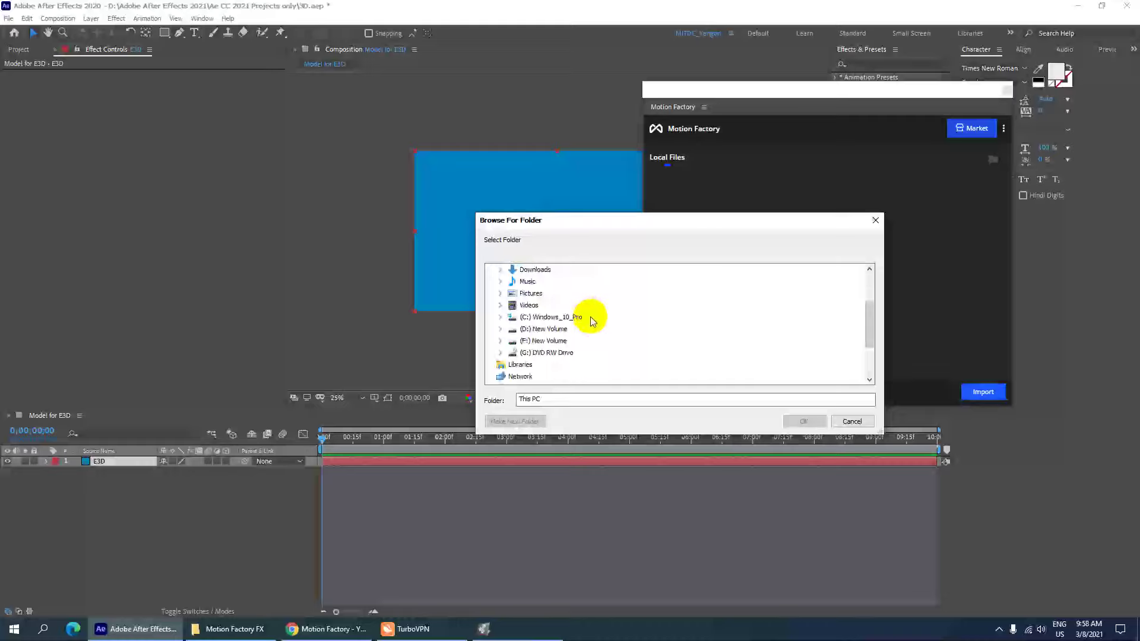
pyautogui.doubleClick(551, 330)
pyautogui.scroll(-8, 588, 330)
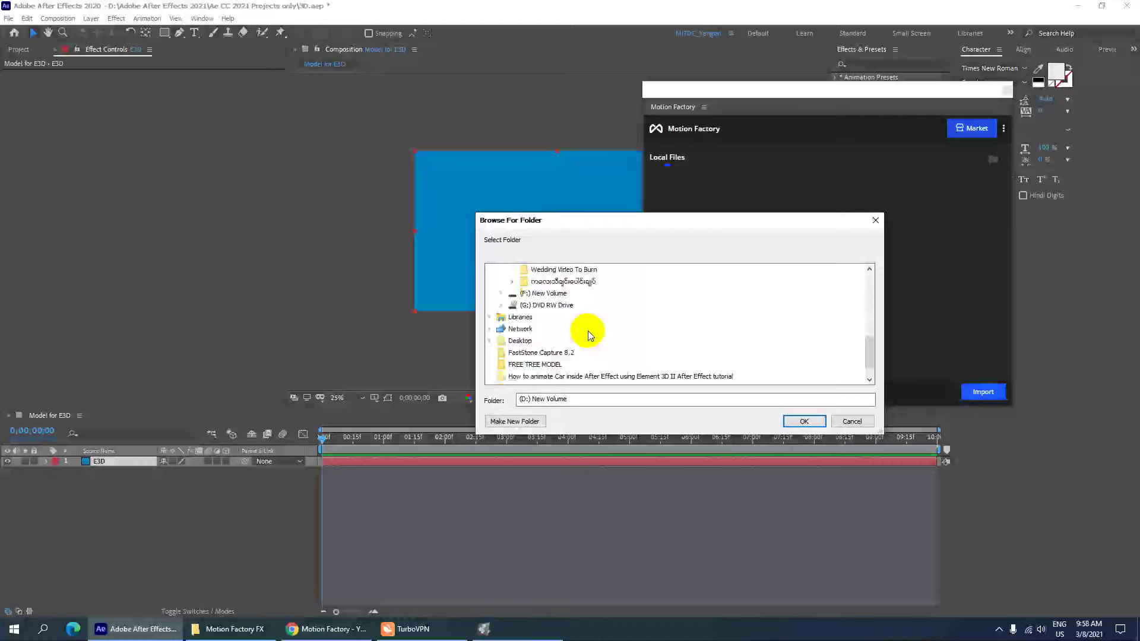
pyautogui.scroll(3, 590, 330)
pyautogui.scroll(3, 582, 308)
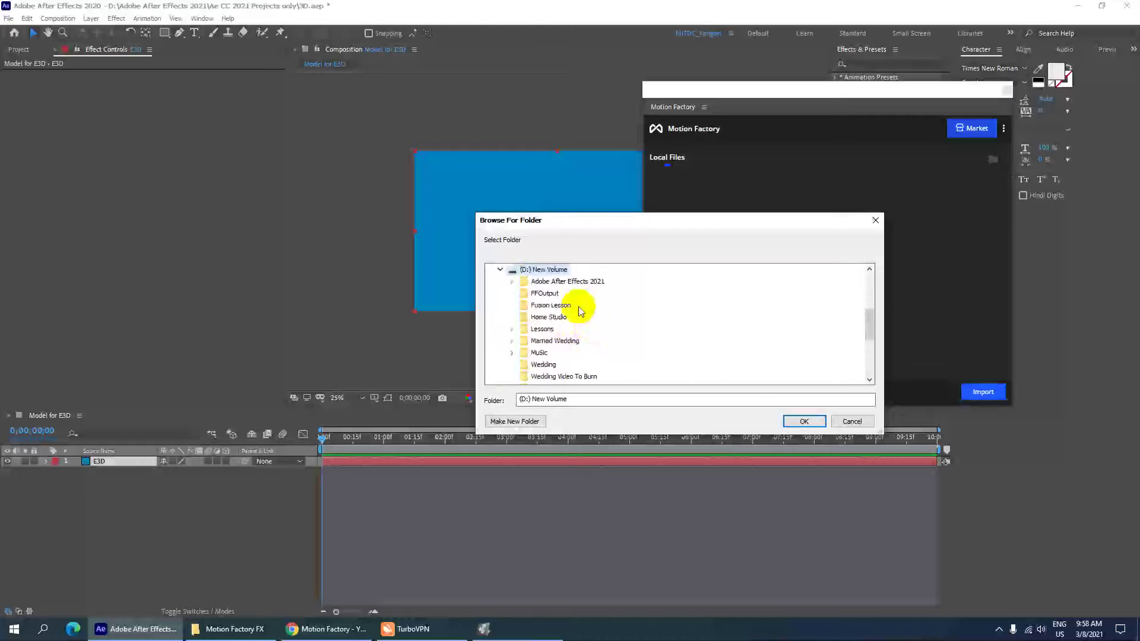
pyautogui.doubleClick(552, 285)
pyautogui.scroll(-1, 646, 333)
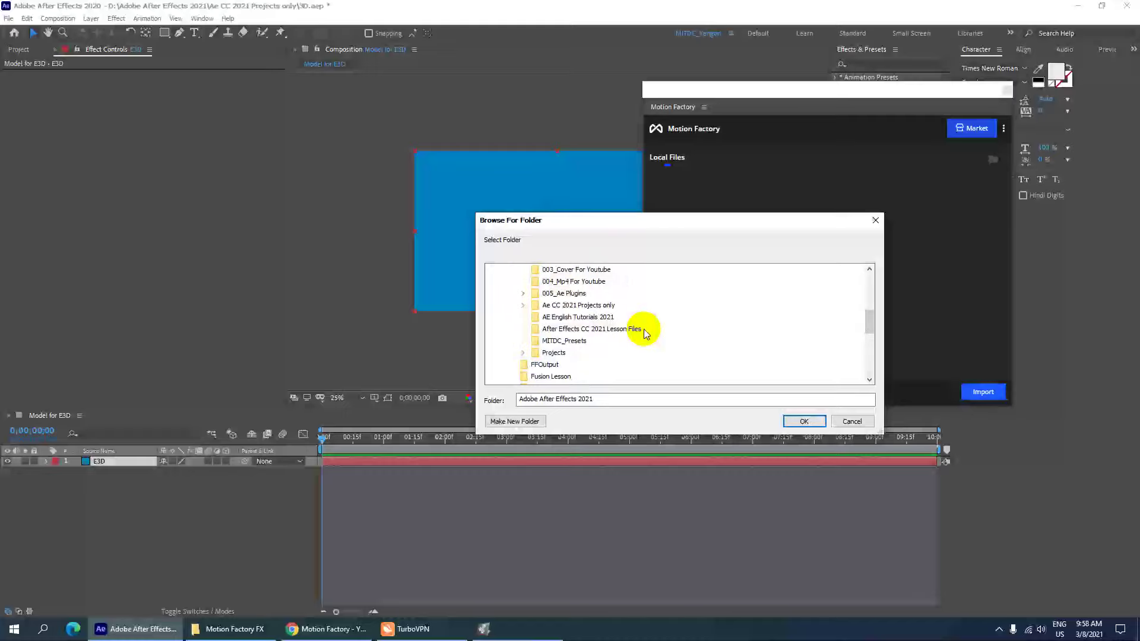
pyautogui.doubleClick(564, 293)
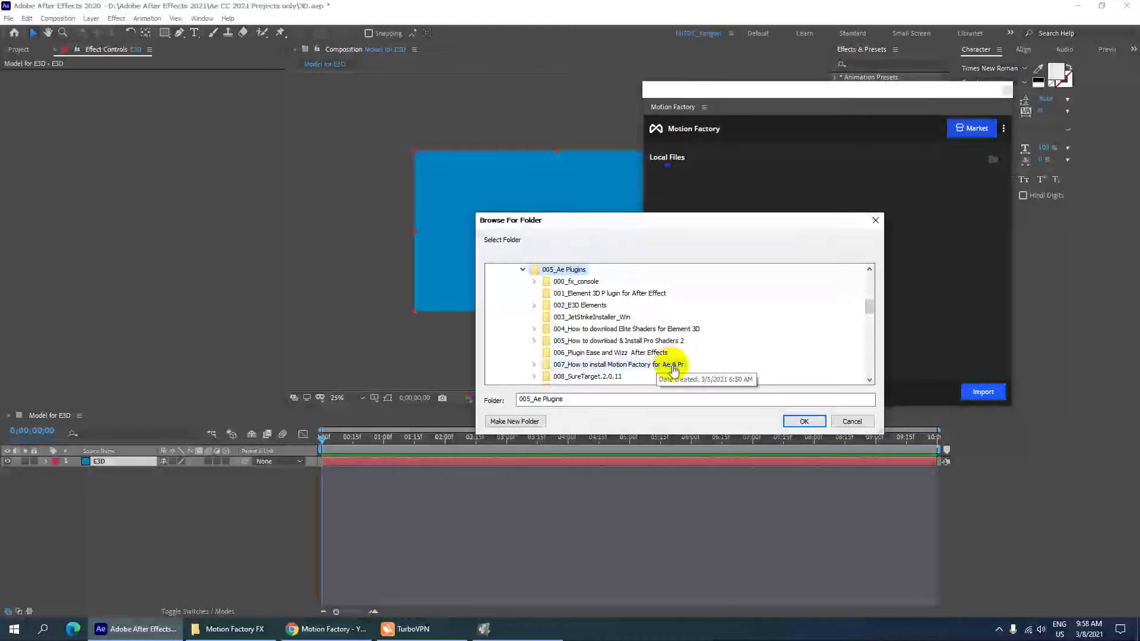
# Expand Motion Factory Plugin > Motion Factory and confirm Glitch Builder as the import folder
pyautogui.doubleClick(650, 367)
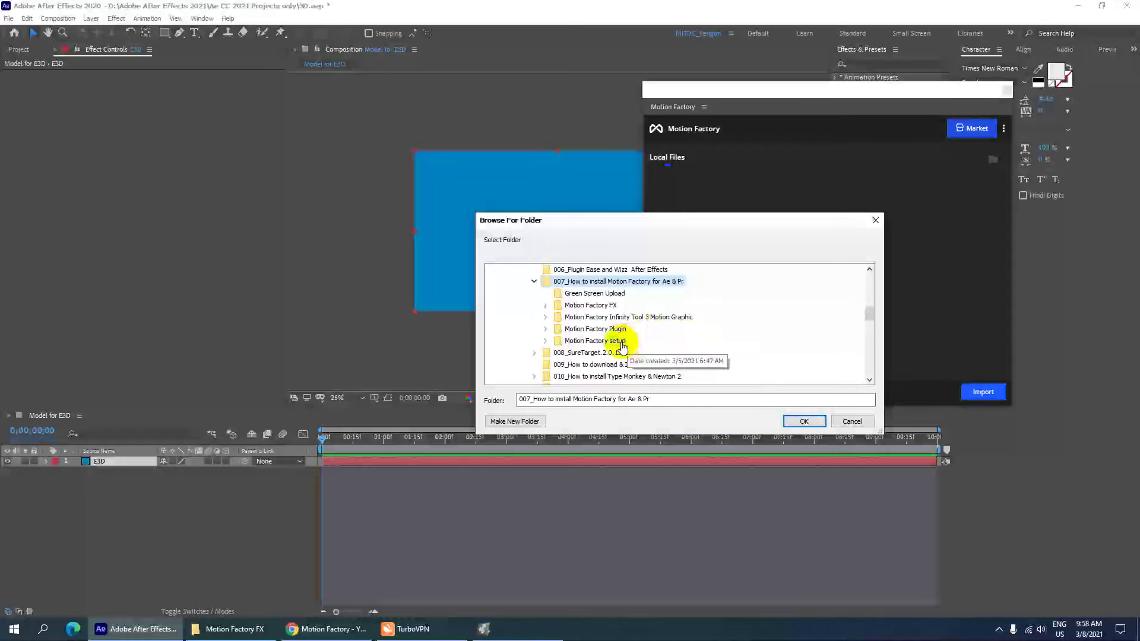
pyautogui.moveTo(661, 228); pyautogui.dragTo(560, 204)
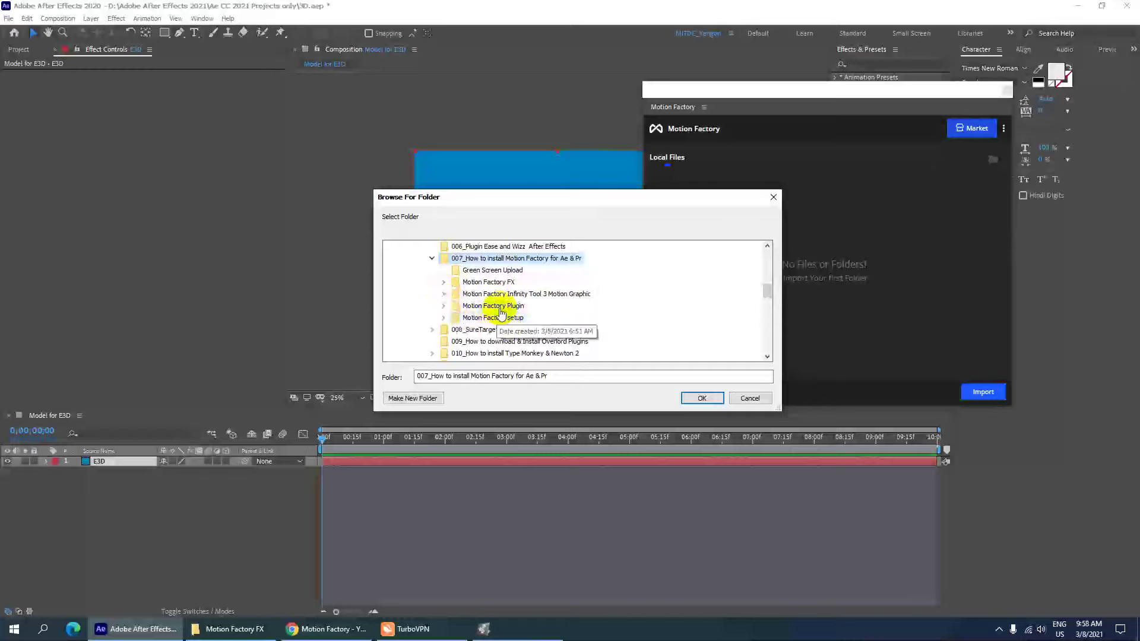
pyautogui.click(444, 306)
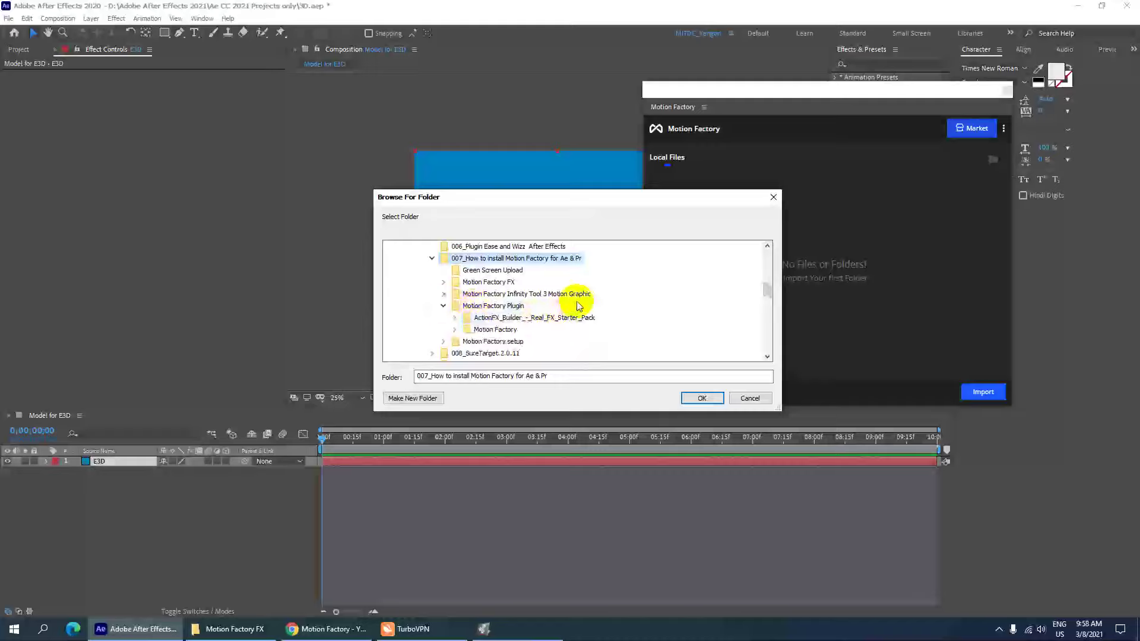
pyautogui.scroll(-1, 580, 297)
pyautogui.click(455, 297)
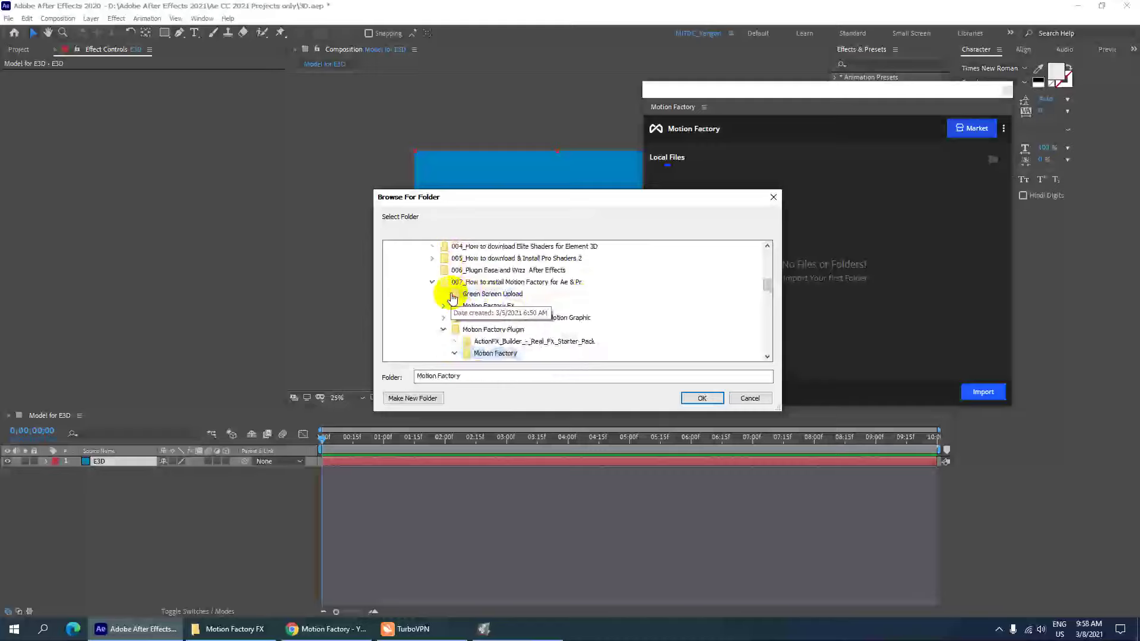
pyautogui.scroll(-1, 563, 300)
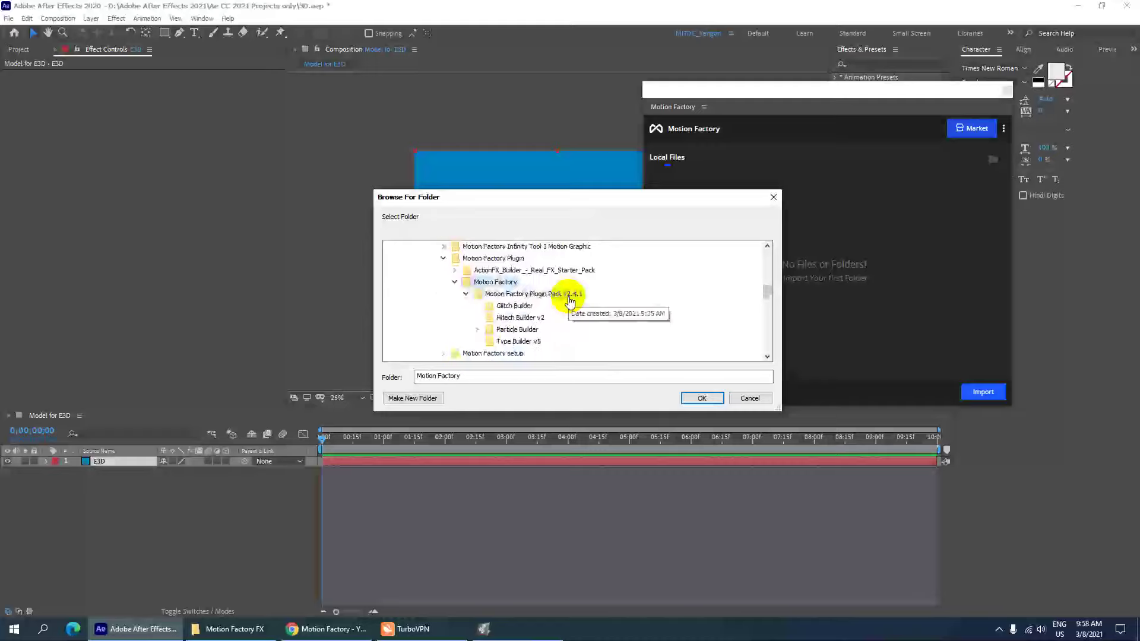
pyautogui.click(516, 306)
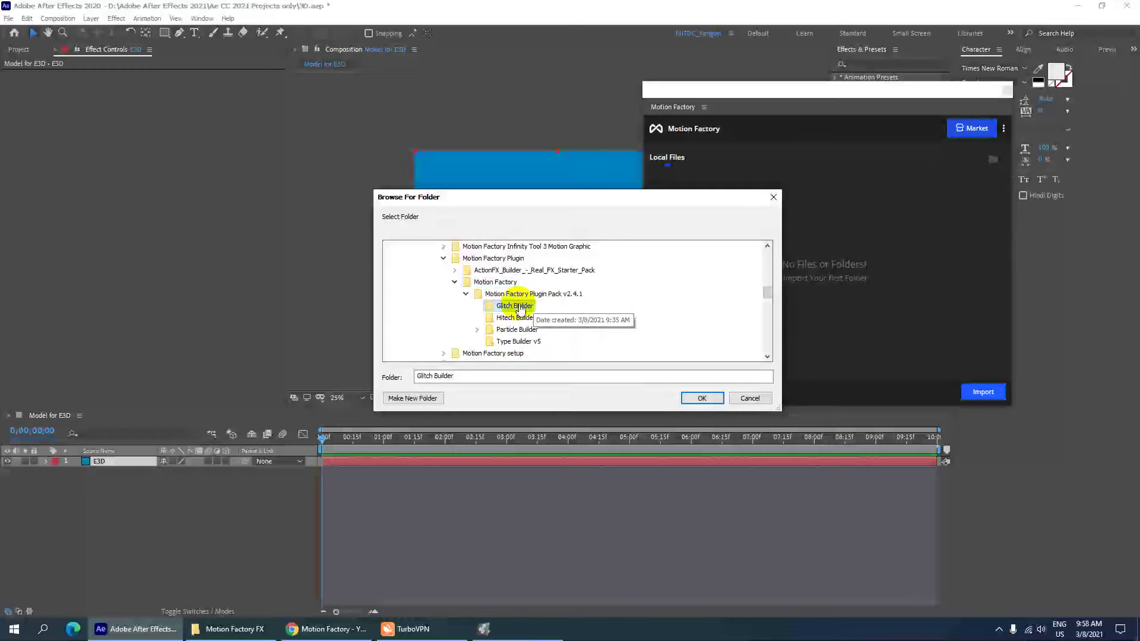
pyautogui.click(702, 398)
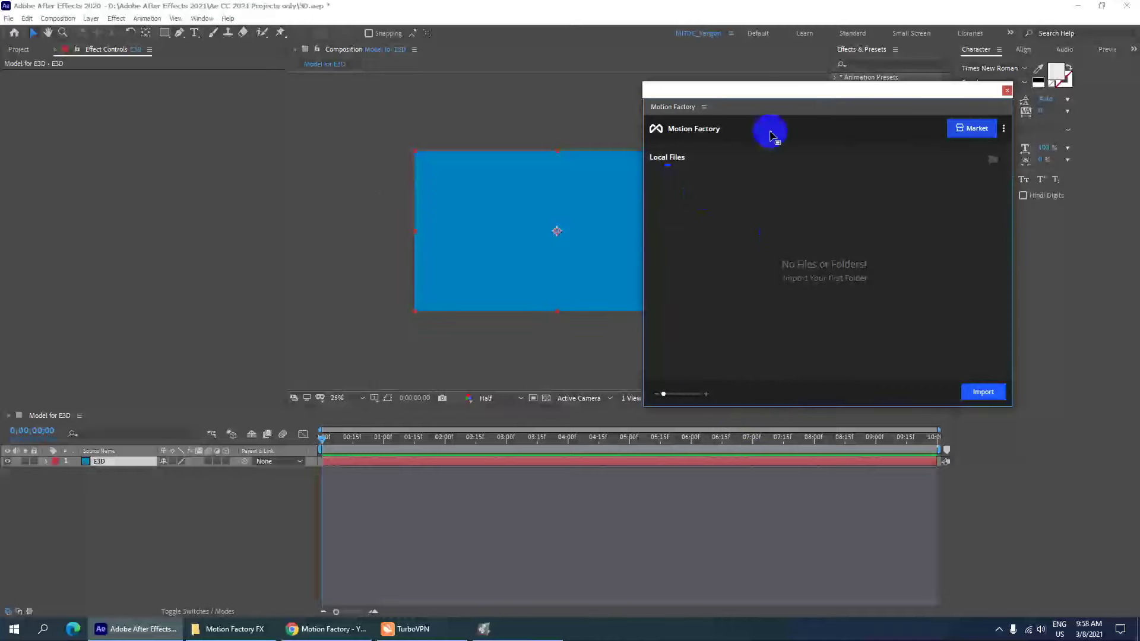
# Open the Motion Factory Classic panel from Window > Extensions and scroll through it
pyautogui.click(202, 18)
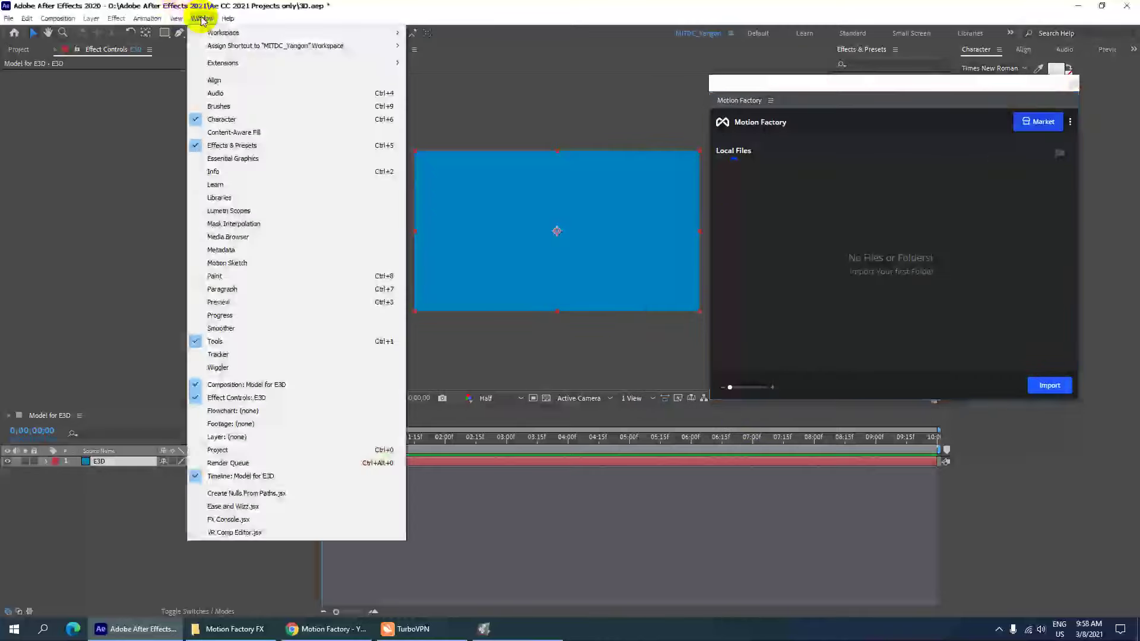
pyautogui.moveTo(368, 64)
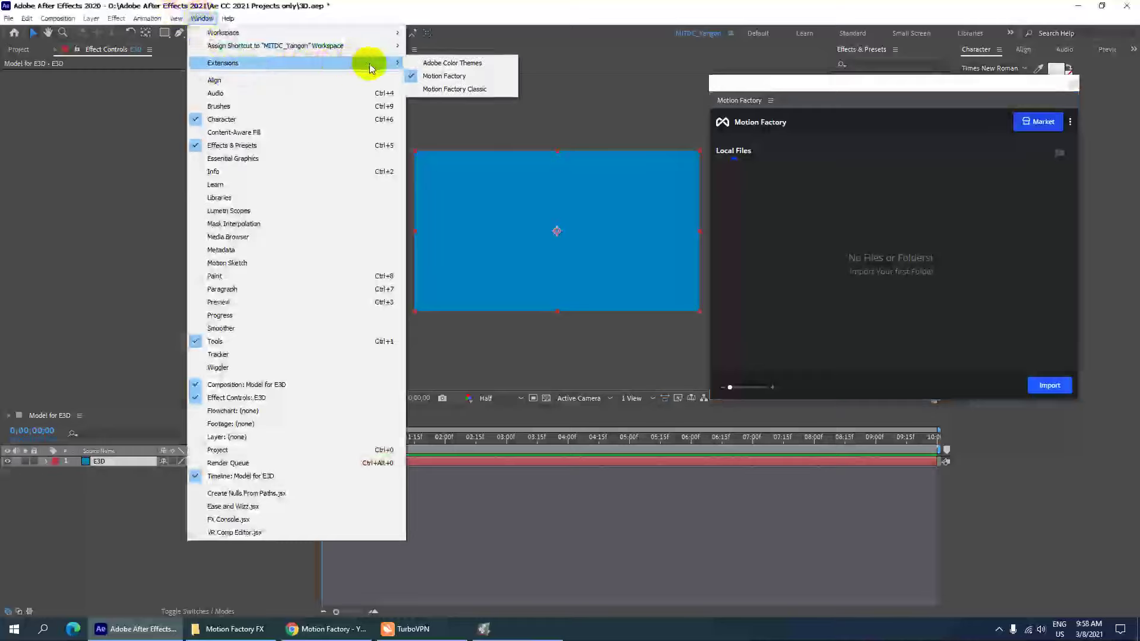
pyautogui.click(467, 90)
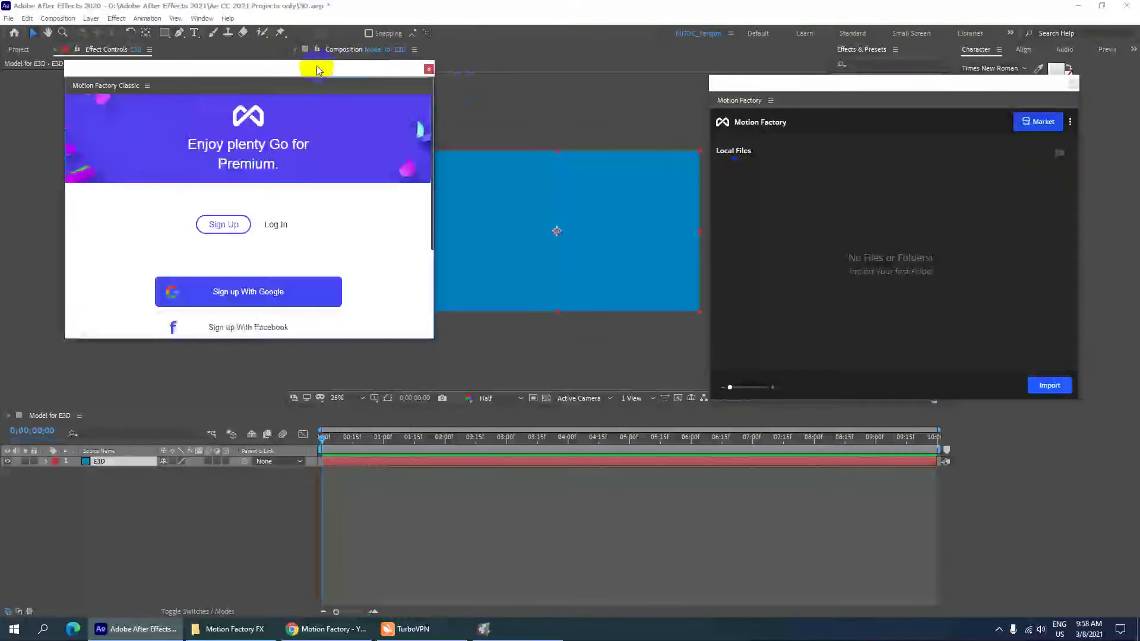
pyautogui.moveTo(316, 69); pyautogui.dragTo(329, 61)
pyautogui.scroll(-3, 323, 154)
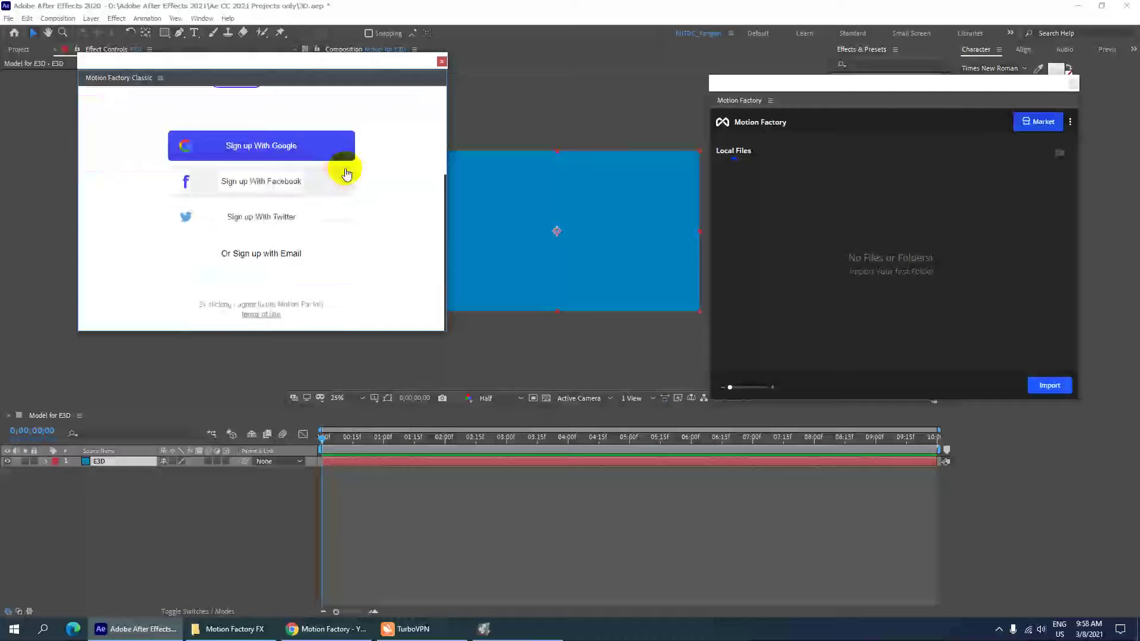
pyautogui.scroll(1, 319, 204)
pyautogui.scroll(-1, 320, 200)
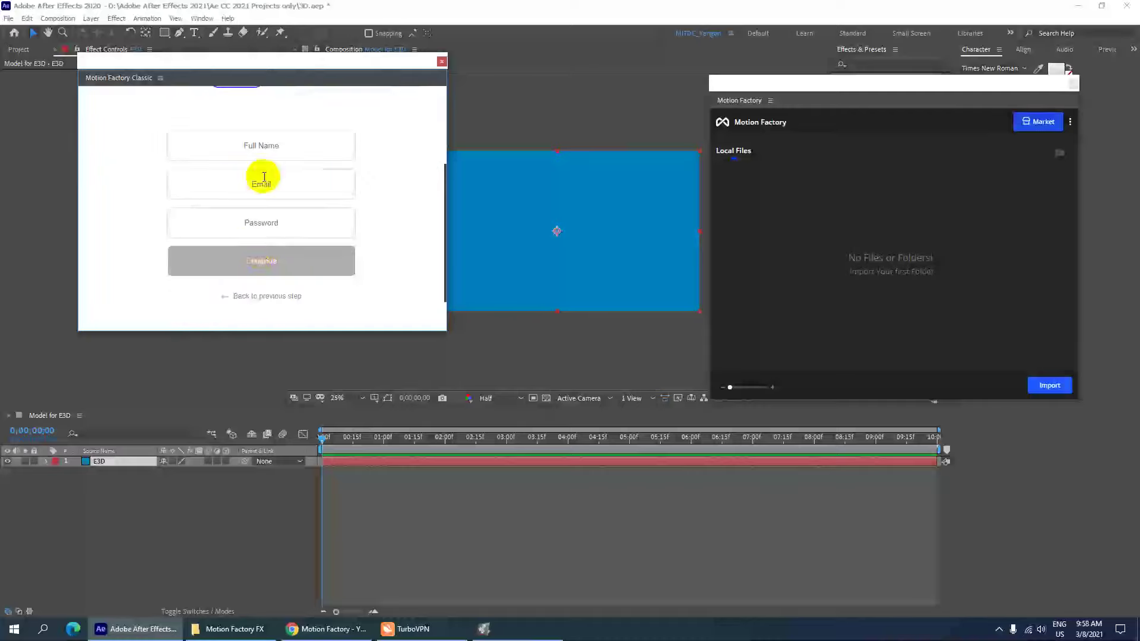
pyautogui.scroll(1, 267, 152)
pyautogui.scroll(2, 267, 156)
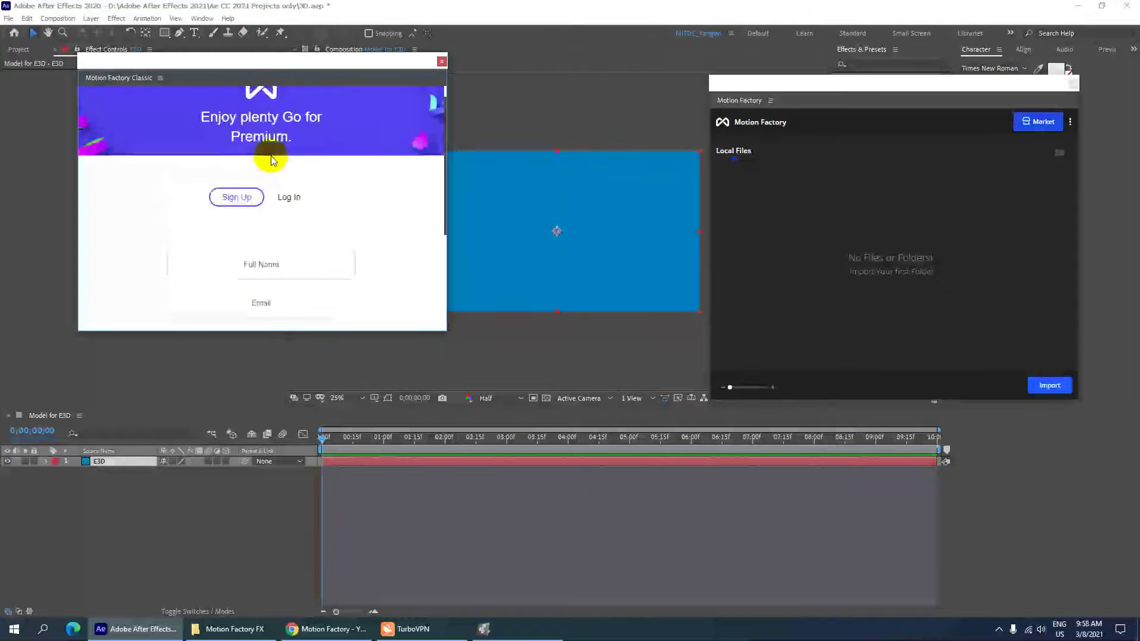
pyautogui.scroll(-2, 267, 158)
# Switch to Log In, then view Cartoon FX Fire and Real FX Fire effects, moving the panel right
pyautogui.click(286, 139)
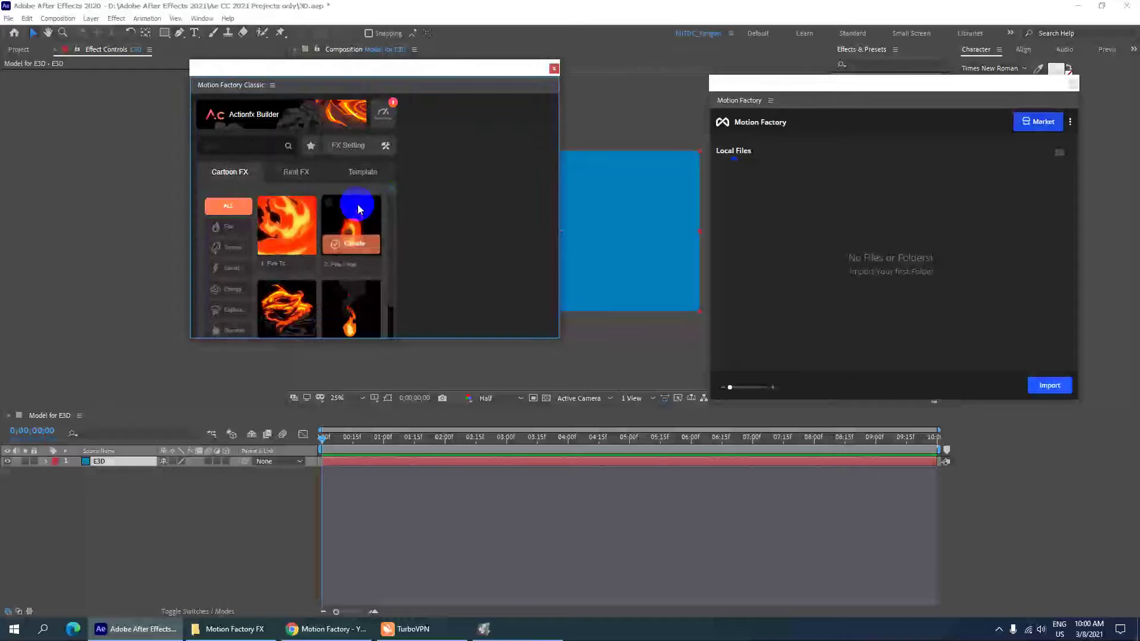
pyautogui.click(227, 226)
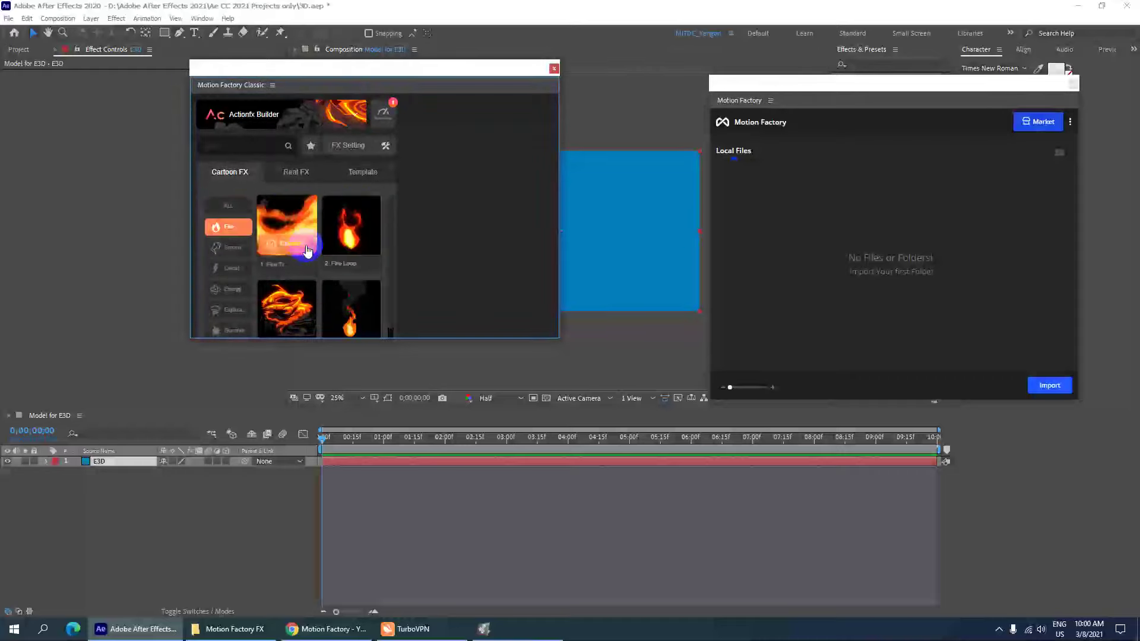
pyautogui.click(296, 172)
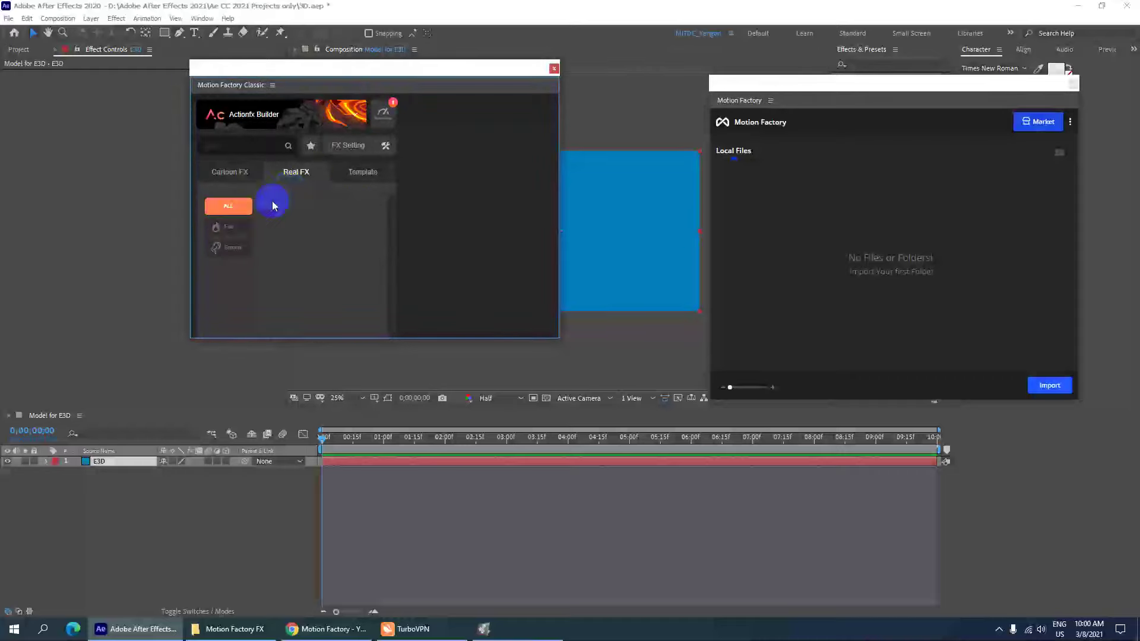
pyautogui.click(227, 230)
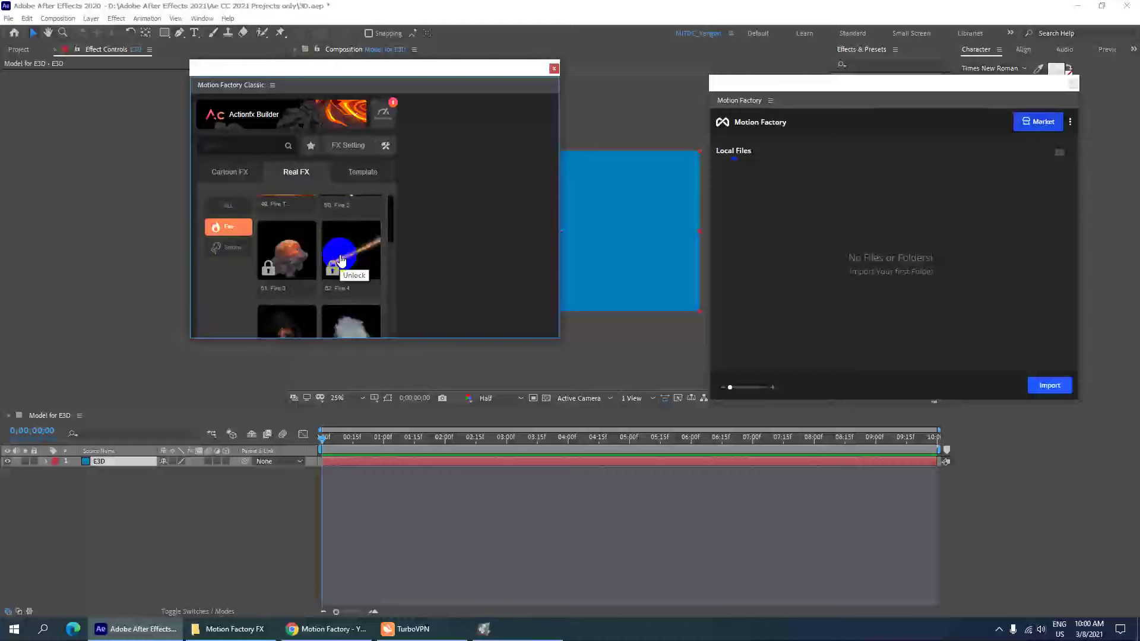
pyautogui.click(341, 265)
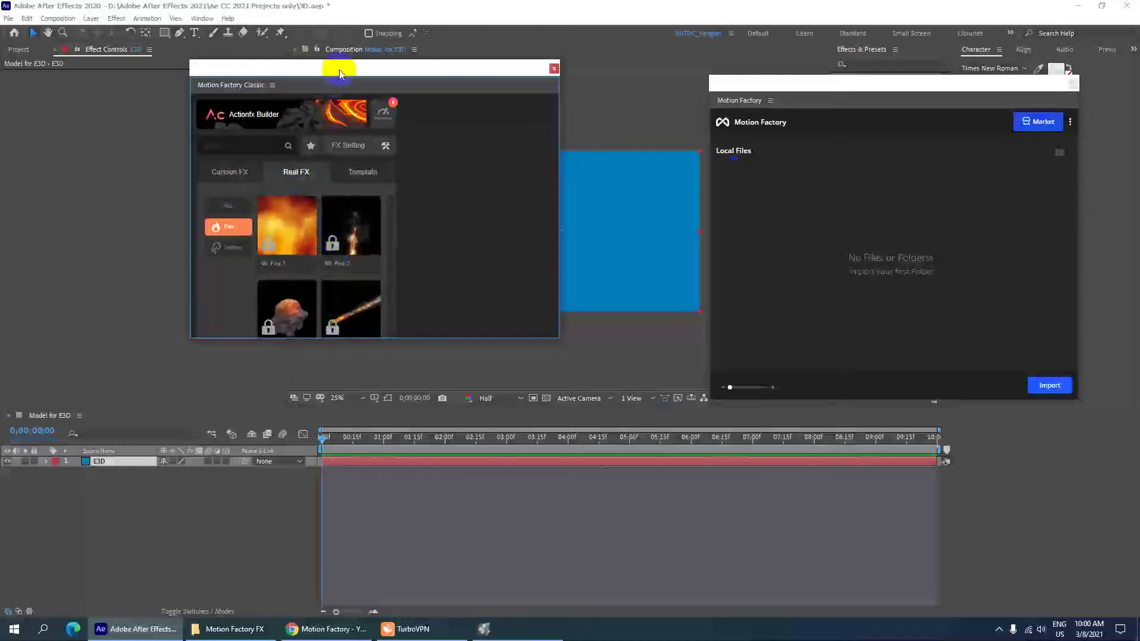
pyautogui.moveTo(339, 68)
pyautogui.mouseDown()
pyautogui.moveTo(373, 64)
pyautogui.moveTo(477, 92)
pyautogui.mouseUp()
pyautogui.click(334, 170)
pyautogui.click(418, 95)
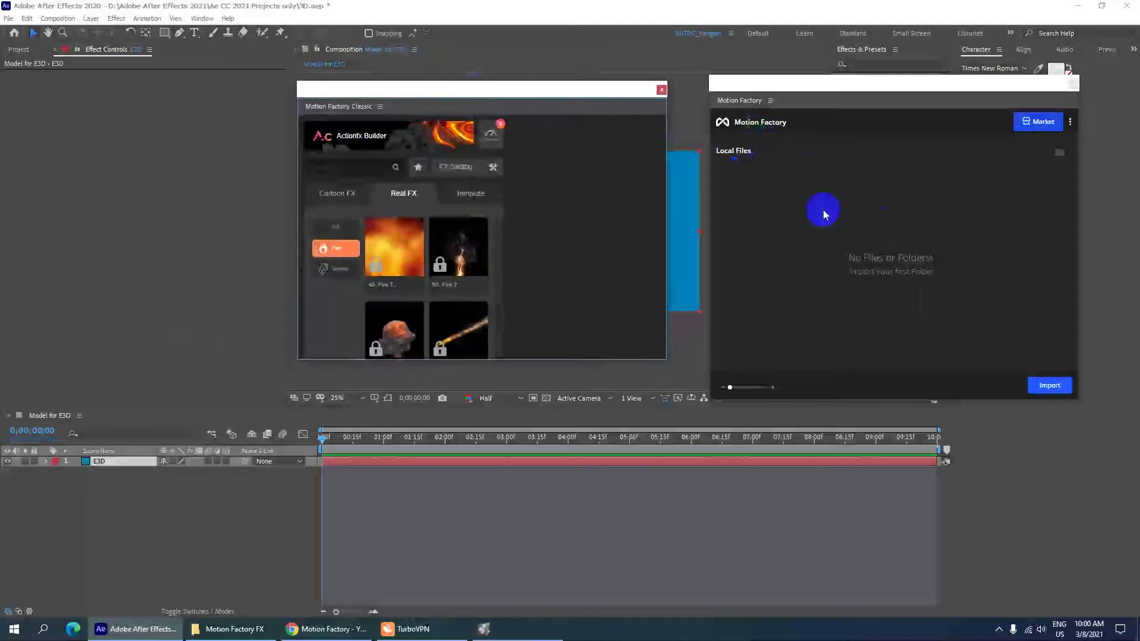
# Enable Allow Scripts to Write Files and Access Network in Scripting & Expressions preferences
pyautogui.click(27, 19)
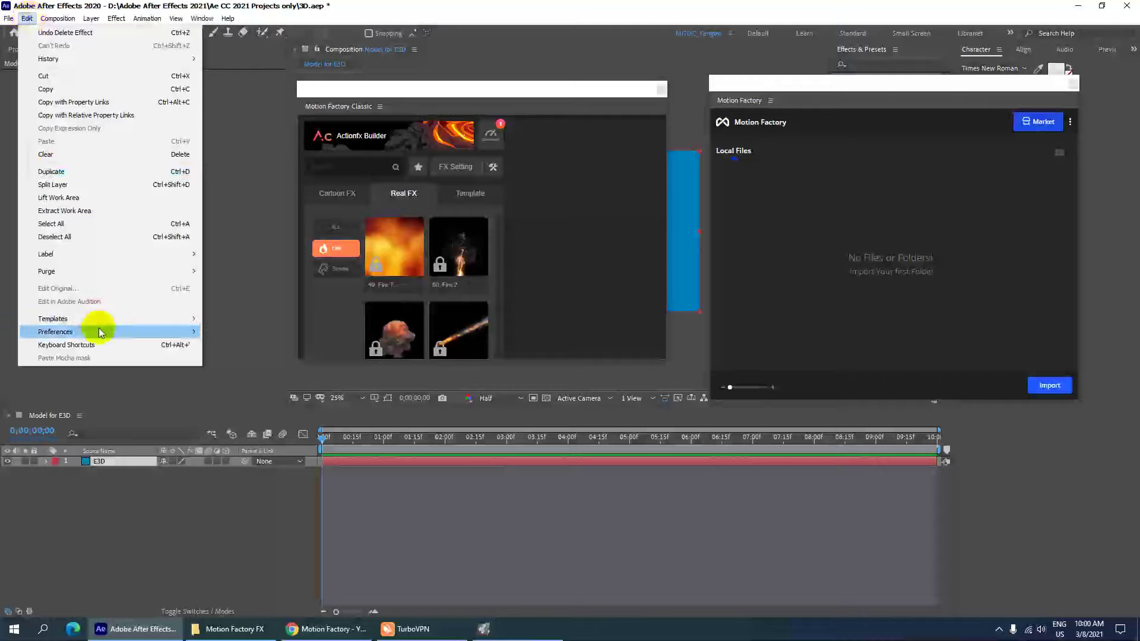
pyautogui.moveTo(165, 331)
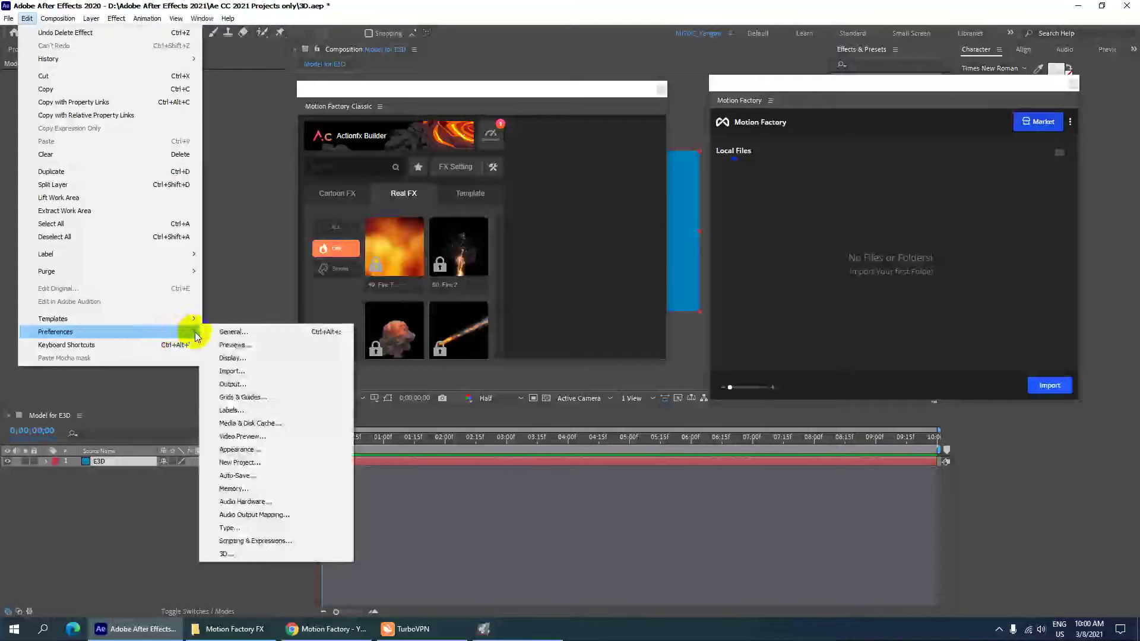
pyautogui.click(265, 541)
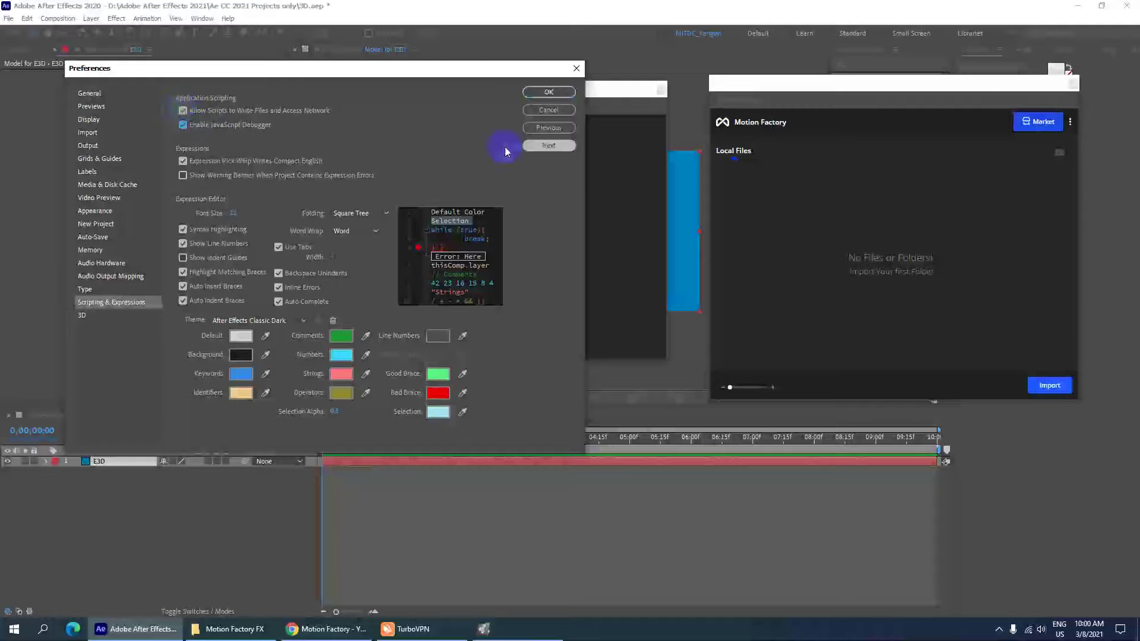
pyautogui.click(561, 95)
pyautogui.moveTo(735, 100); pyautogui.dragTo(638, 86)
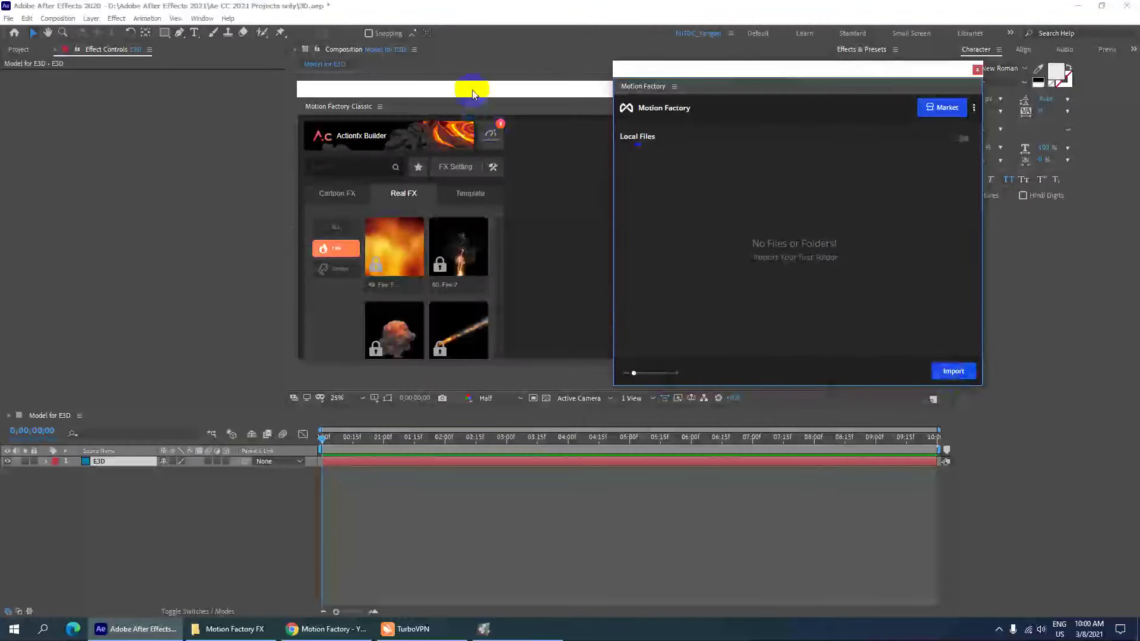
# Rearrange the Motion Factory panels and start an Import Folder browse
pyautogui.moveTo(471, 89); pyautogui.dragTo(178, 54)
pyautogui.moveTo(296, 55); pyautogui.dragTo(415, 73)
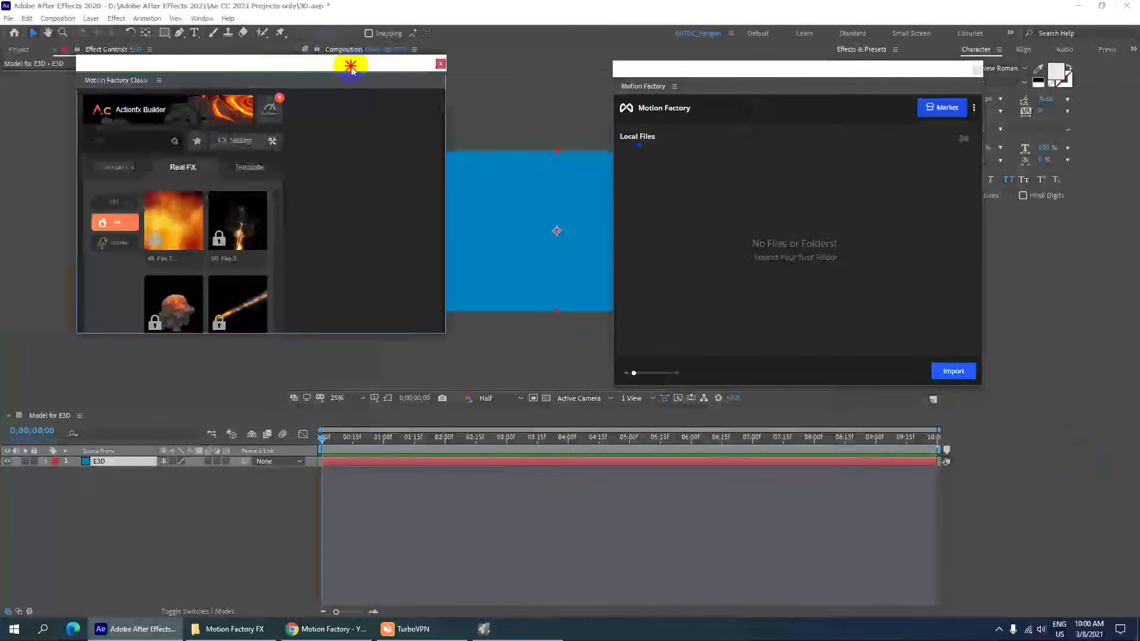
pyautogui.moveTo(674, 89); pyautogui.dragTo(652, 88)
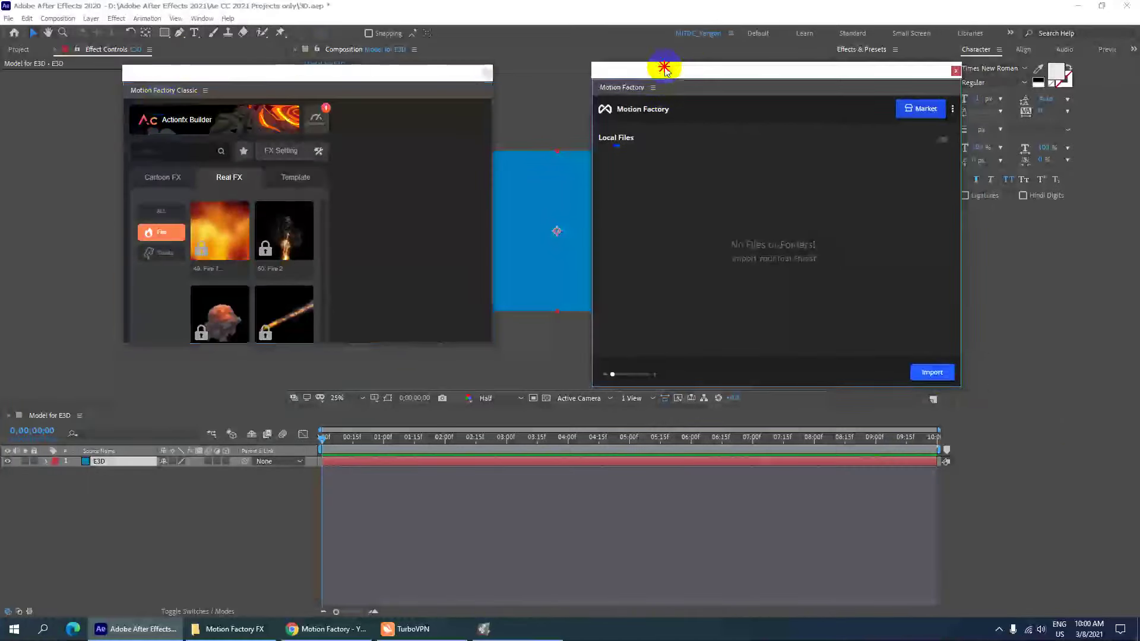
pyautogui.click(941, 372)
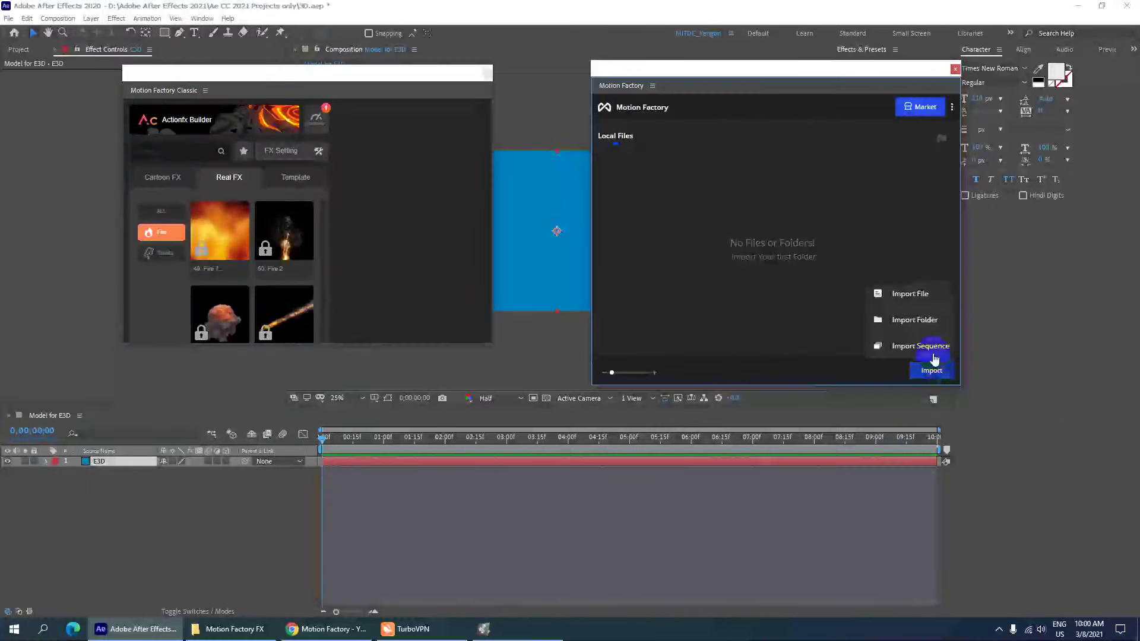
pyautogui.click(919, 321)
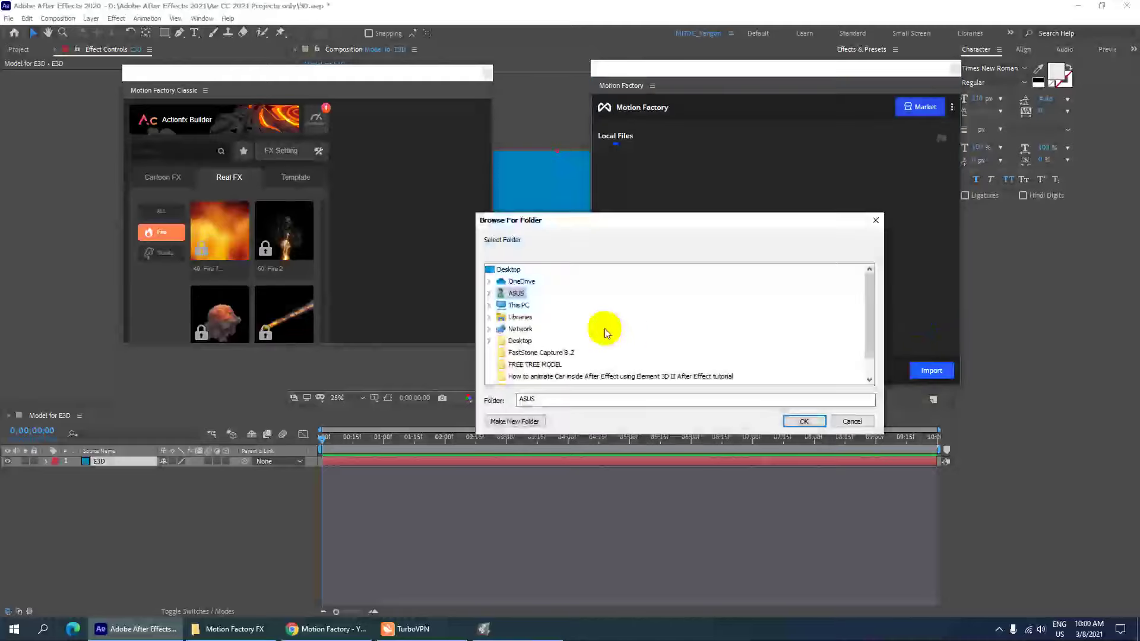
pyautogui.moveTo(627, 224); pyautogui.dragTo(559, 126)
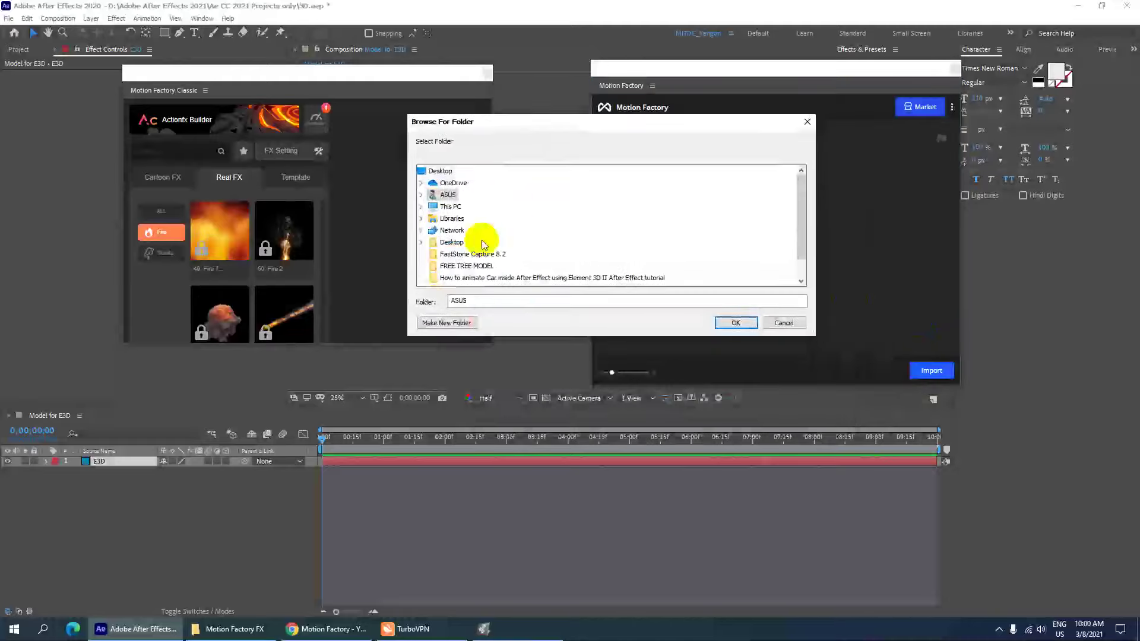
# Navigate This PC > D: > Adobe After Effects 2021 > 005_Ae Plugins in the folder browser
pyautogui.doubleClick(450, 206)
pyautogui.scroll(-2, 531, 258)
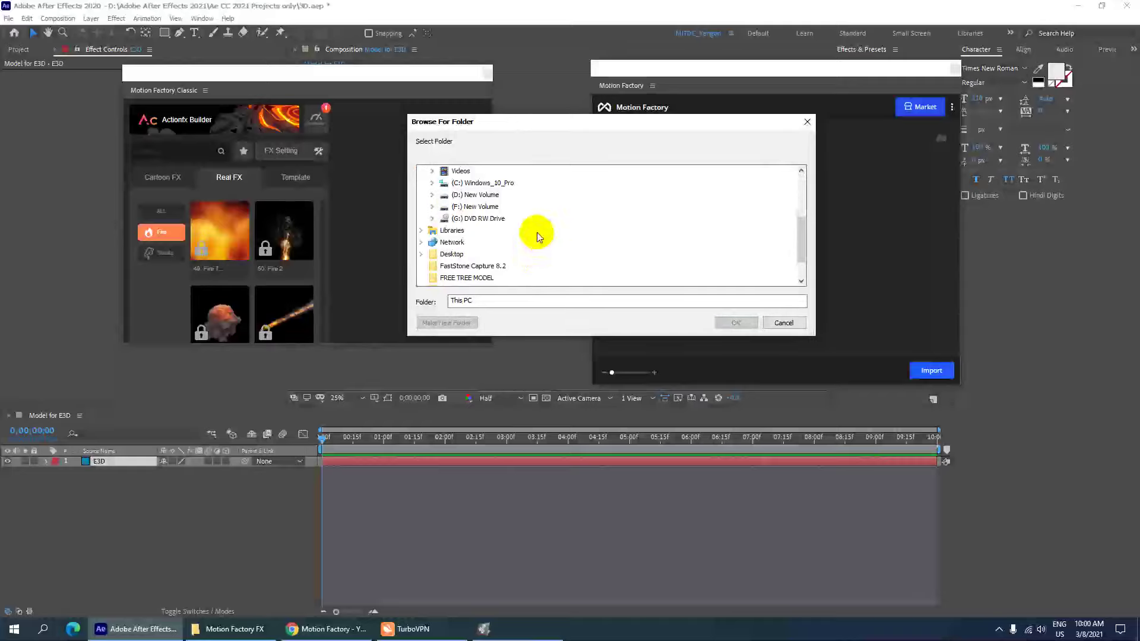
pyautogui.doubleClick(475, 195)
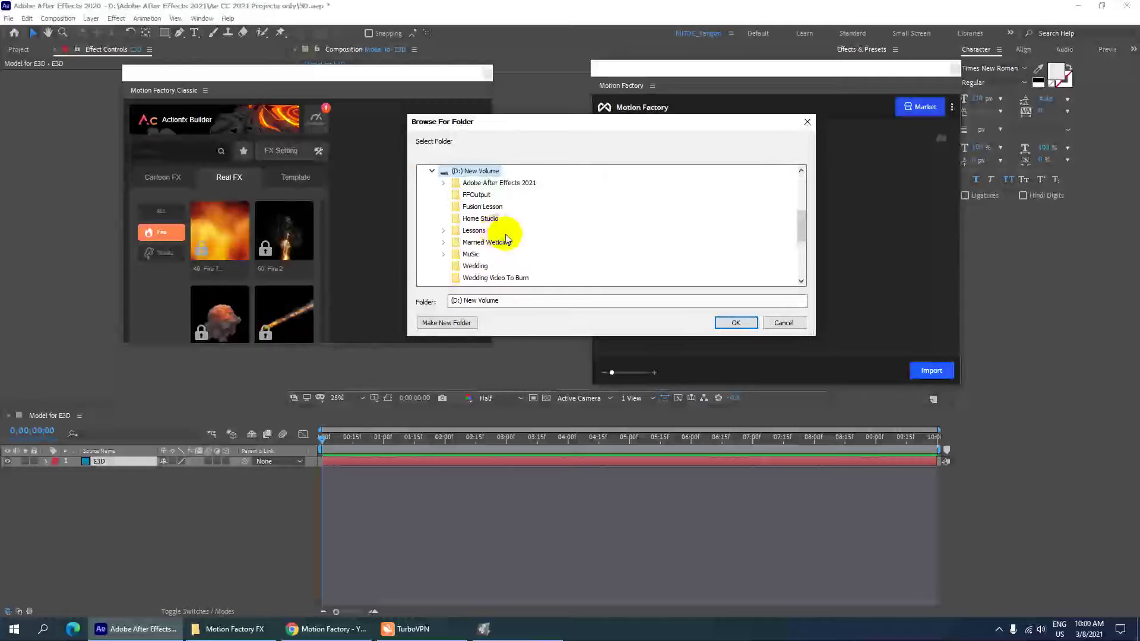
pyautogui.doubleClick(487, 183)
pyautogui.scroll(-1, 564, 220)
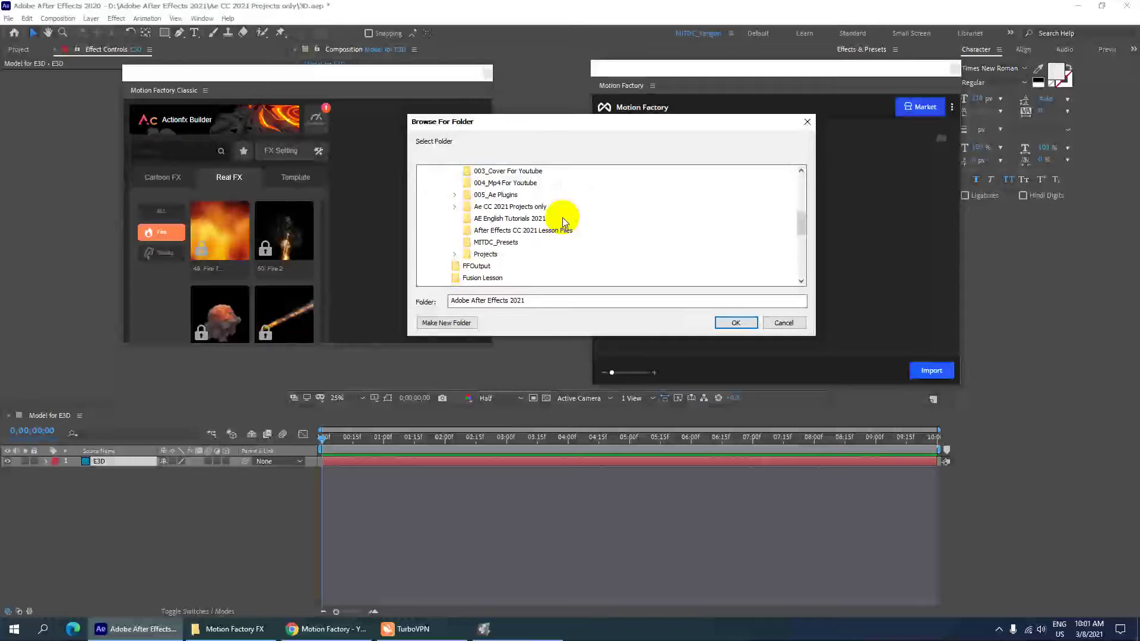
pyautogui.doubleClick(495, 195)
pyautogui.scroll(-2, 572, 240)
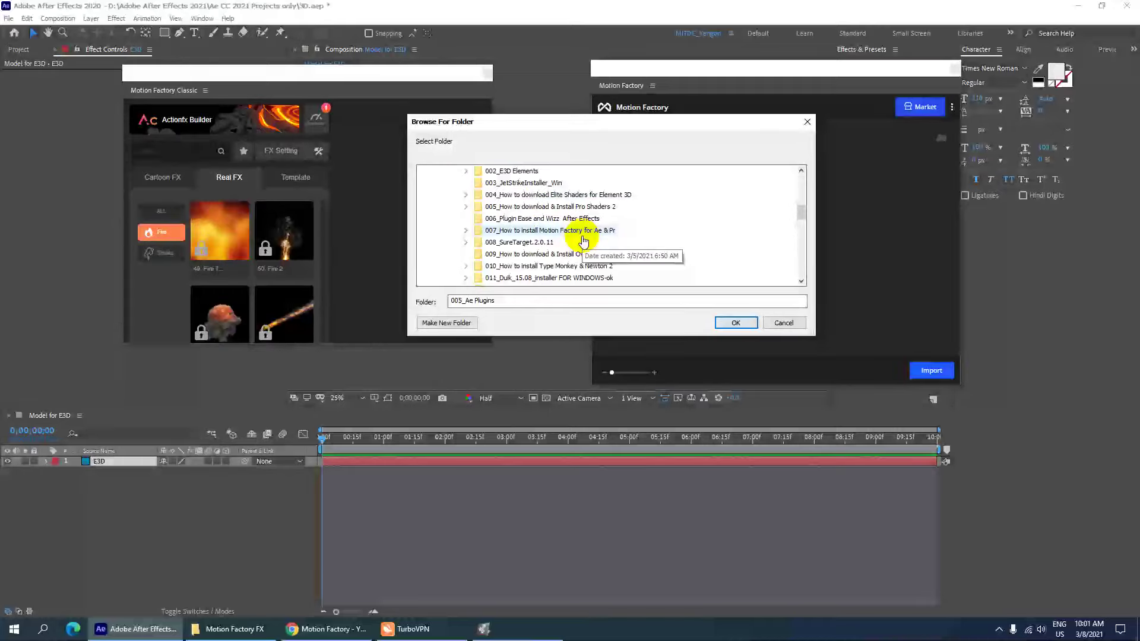
pyautogui.scroll(1, 584, 240)
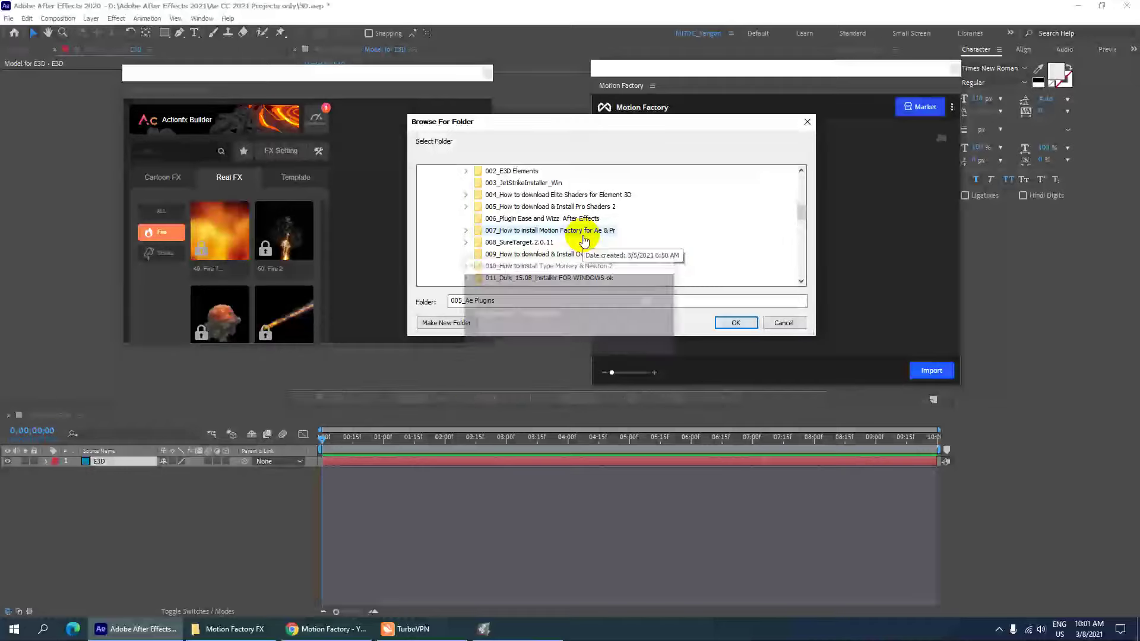
# Expand Motion Factory > Motion Factory FX and confirm FX Master AE as the folder
pyautogui.doubleClick(580, 232)
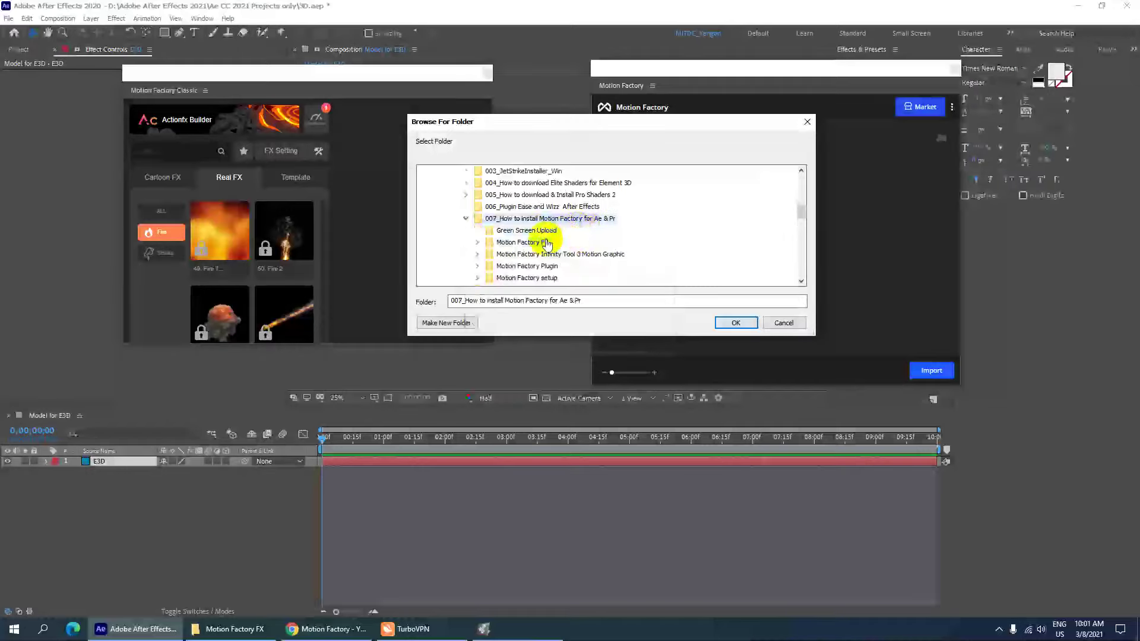
pyautogui.doubleClick(522, 242)
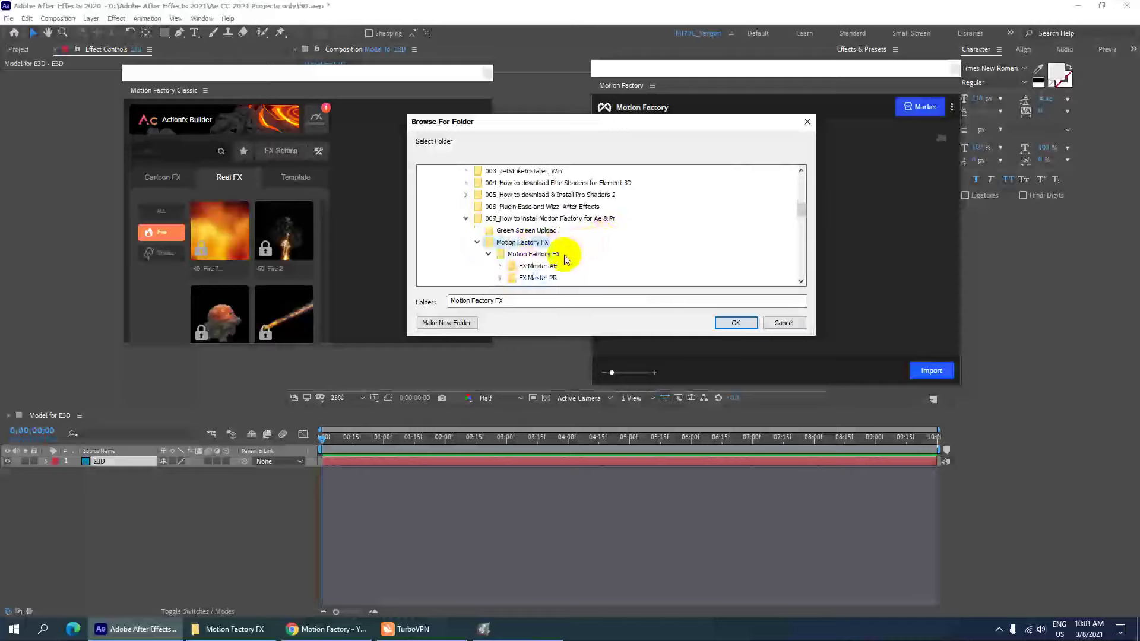
pyautogui.scroll(-1, 564, 259)
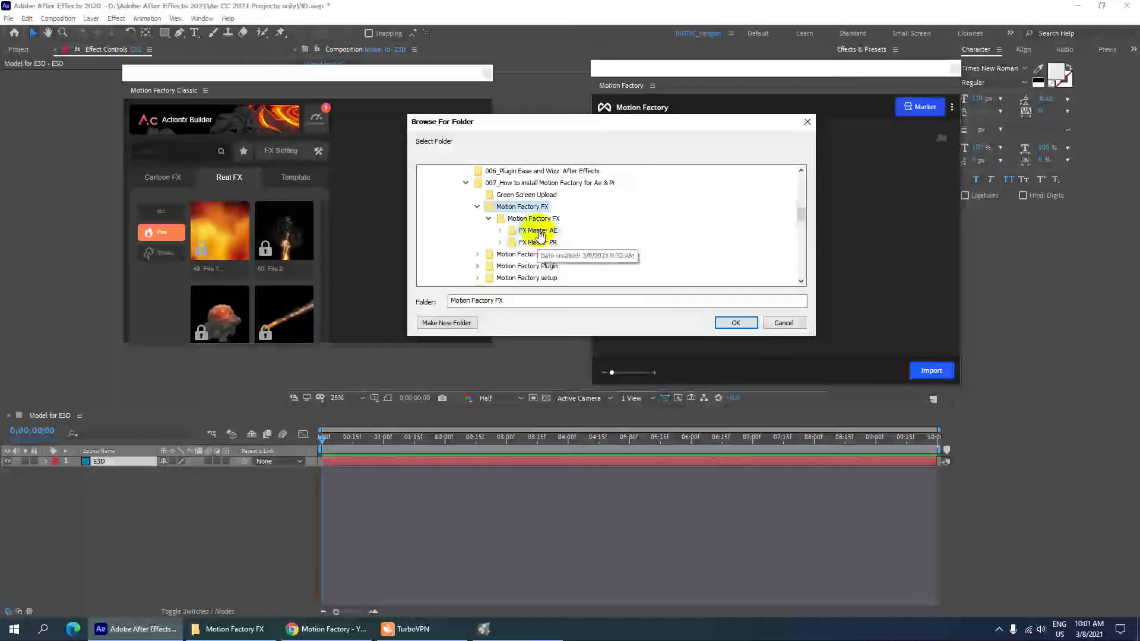
pyautogui.click(499, 231)
pyautogui.click(543, 183)
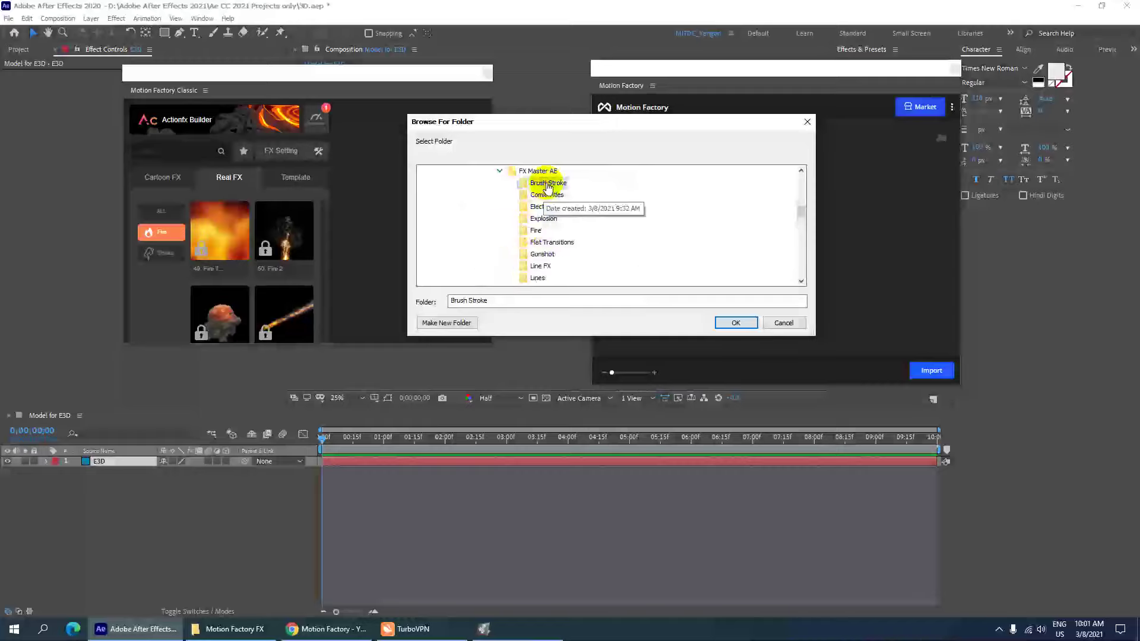
pyautogui.click(499, 170)
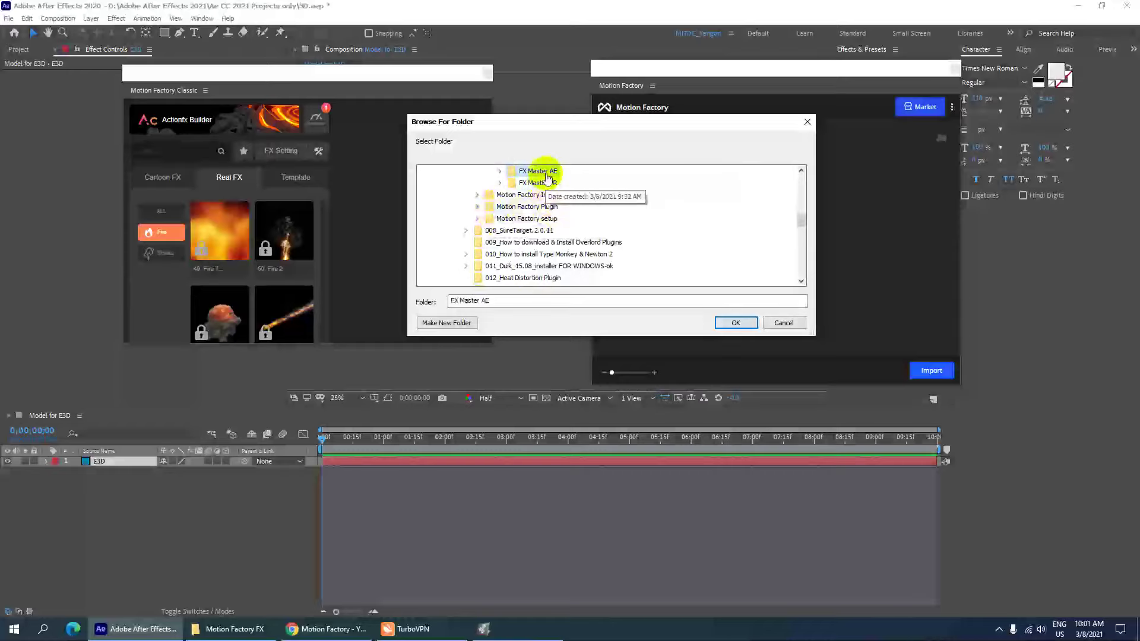
pyautogui.click(721, 328)
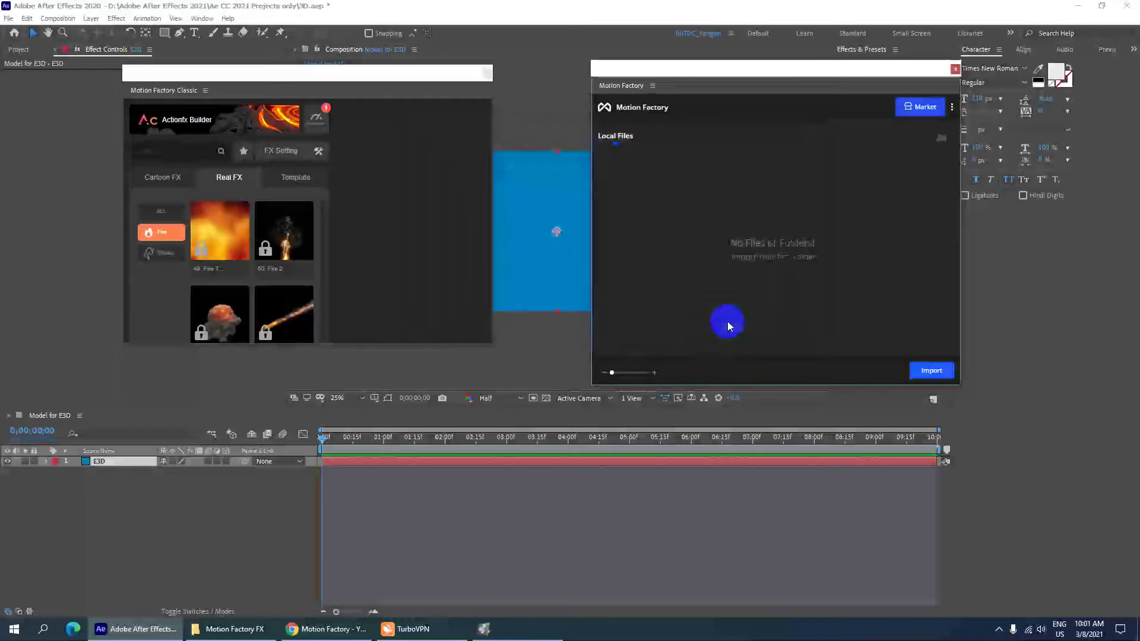
pyautogui.click(946, 383)
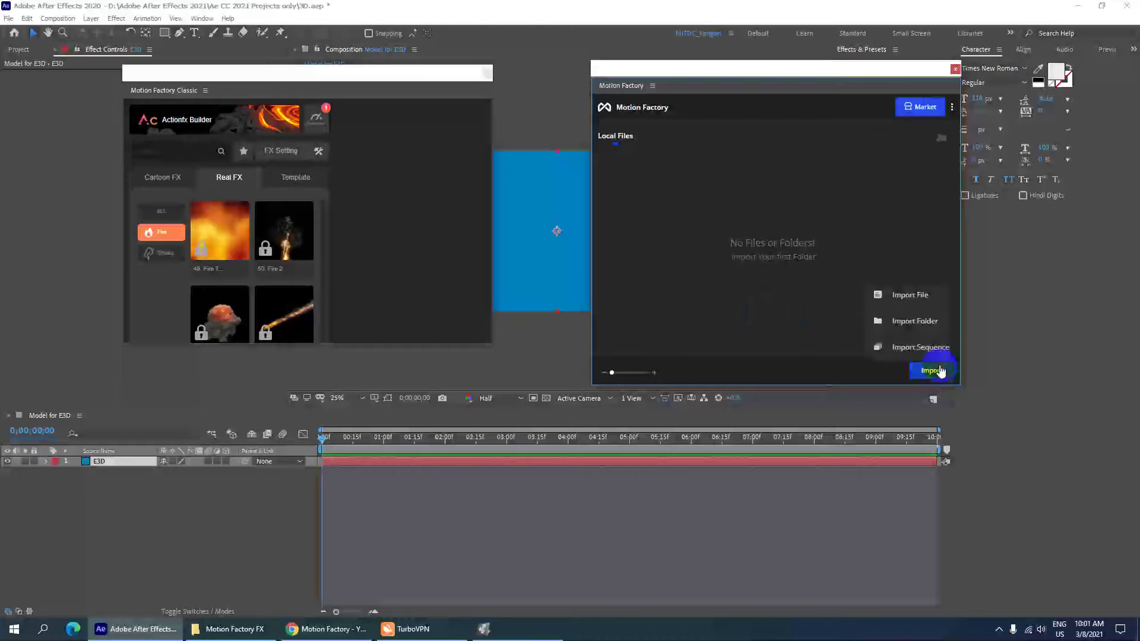
pyautogui.click(914, 294)
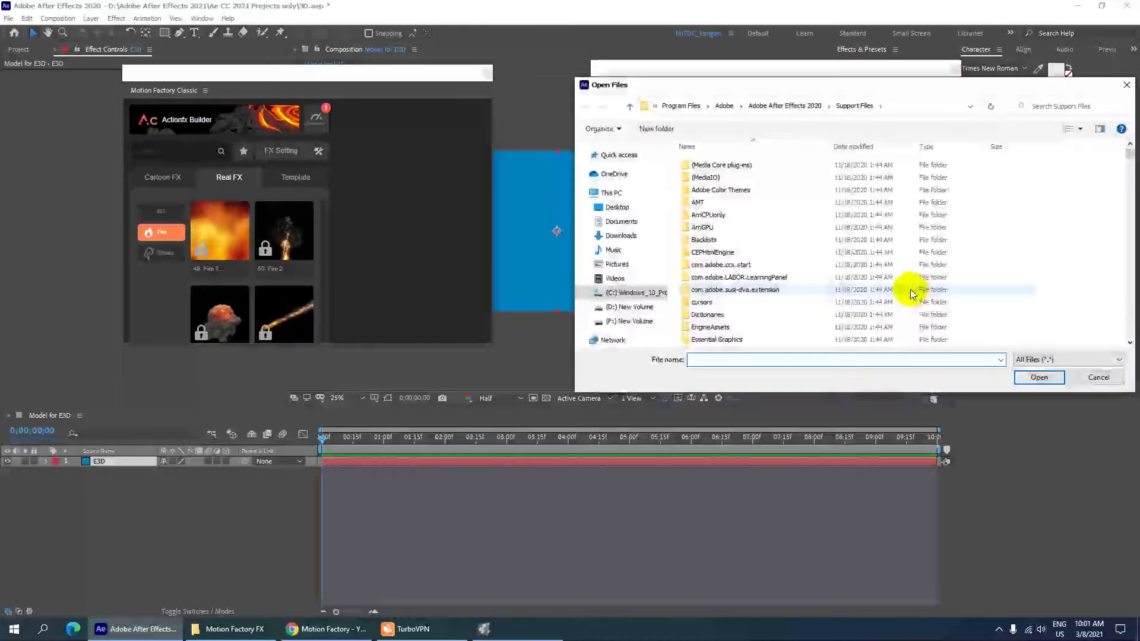
pyautogui.moveTo(800, 89); pyautogui.dragTo(619, 92)
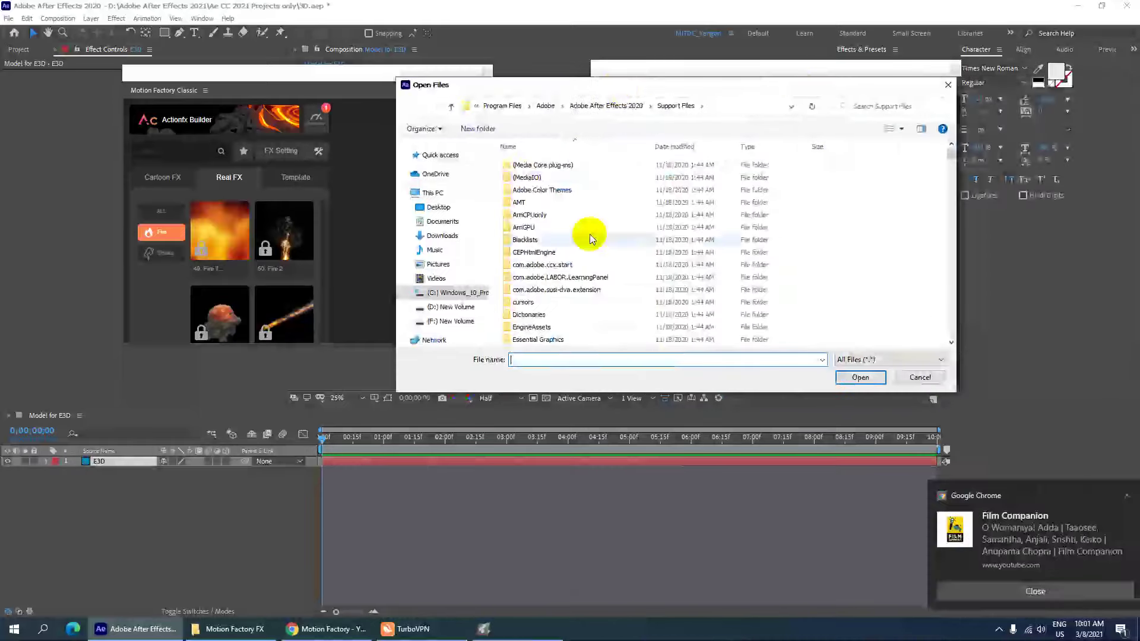
pyautogui.click(918, 378)
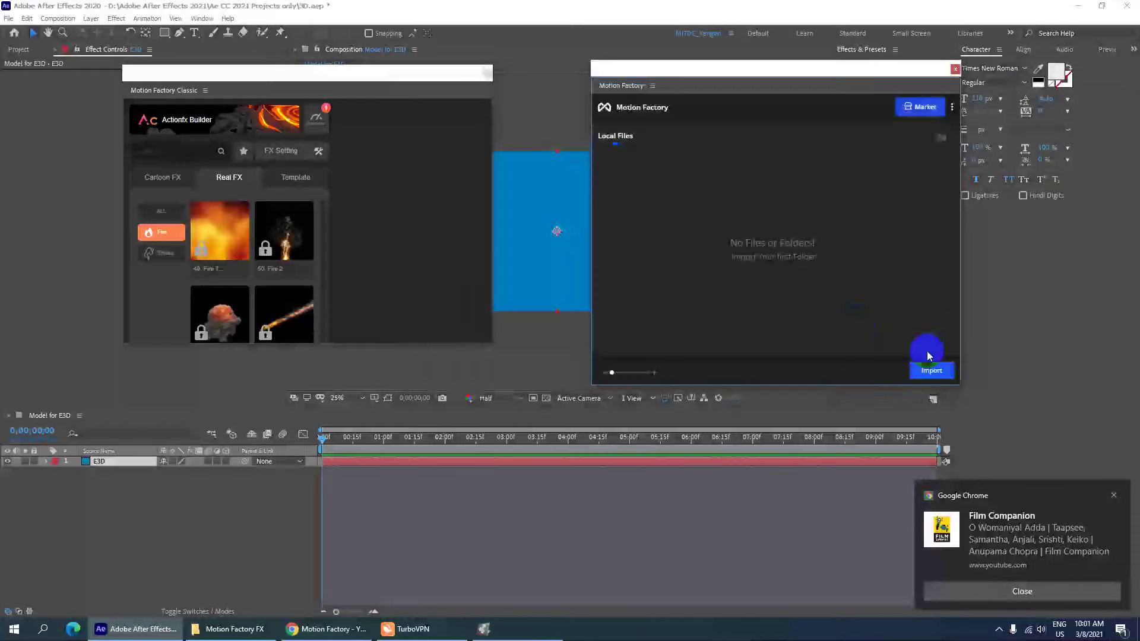
pyautogui.click(930, 369)
pyautogui.click(889, 321)
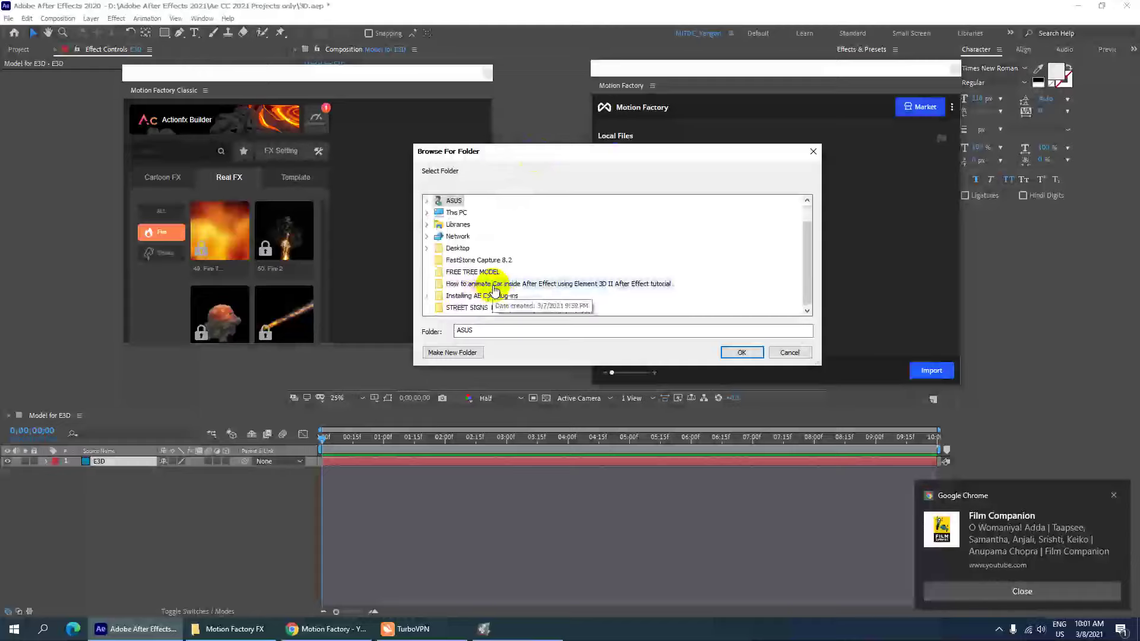
pyautogui.doubleClick(456, 212)
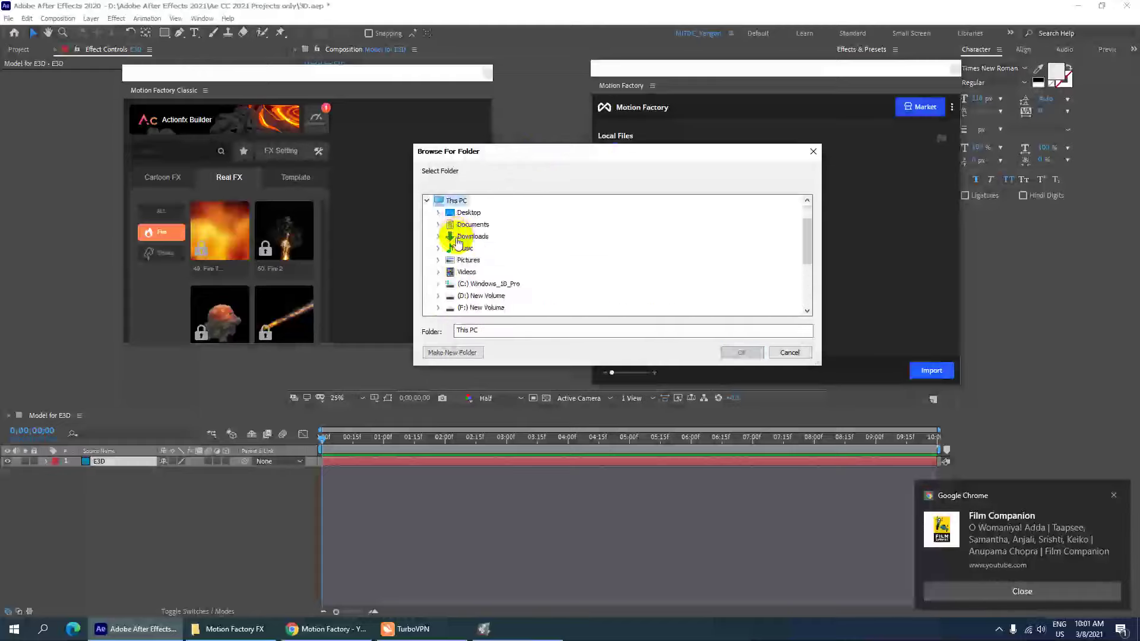
pyautogui.scroll(-5, 550, 281)
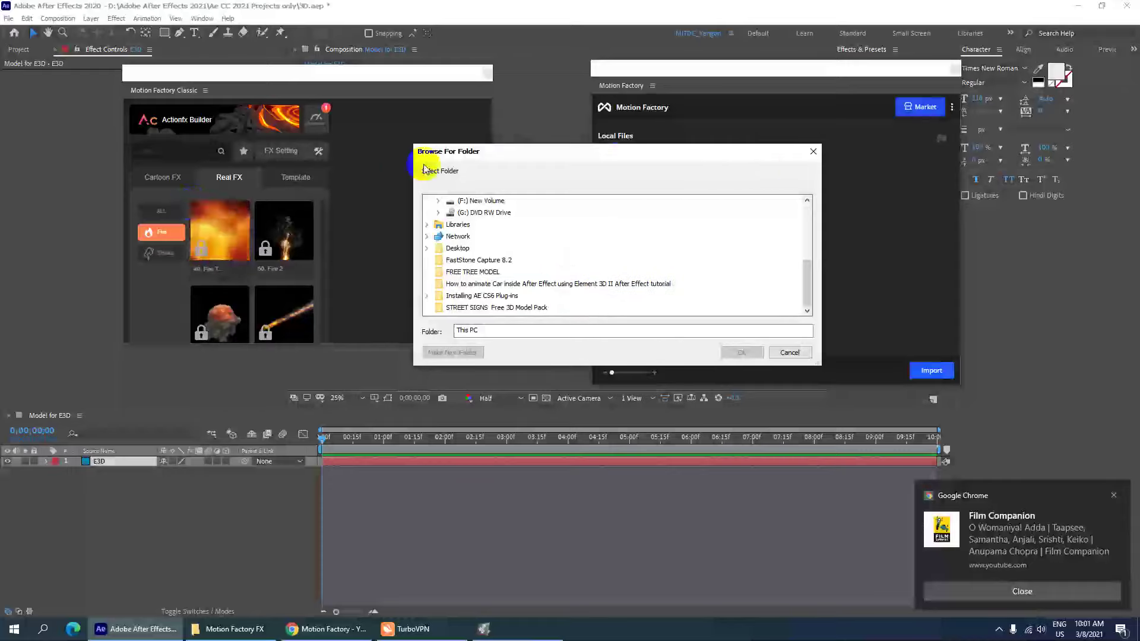
pyautogui.moveTo(493, 157); pyautogui.dragTo(580, 136)
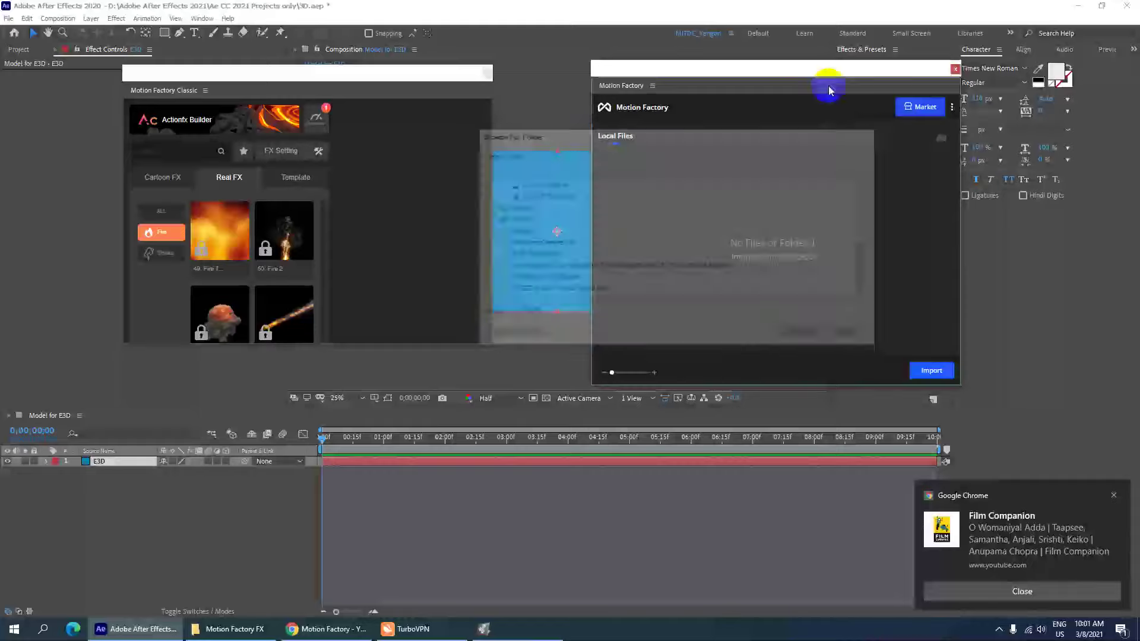
# Place the Motion Factory Classic panel mid-screen and switch ActionFX Builder to Cartoon FX
pyautogui.moveTo(827, 89); pyautogui.dragTo(925, 102)
pyautogui.moveTo(196, 98); pyautogui.dragTo(313, 106)
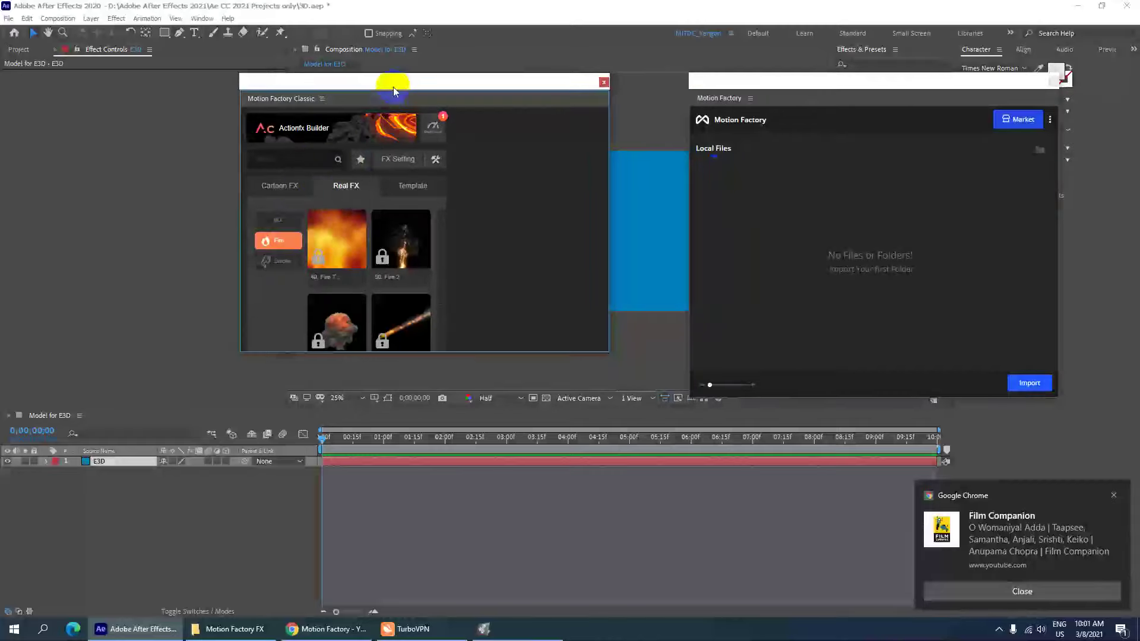
pyautogui.moveTo(394, 81); pyautogui.dragTo(276, 80)
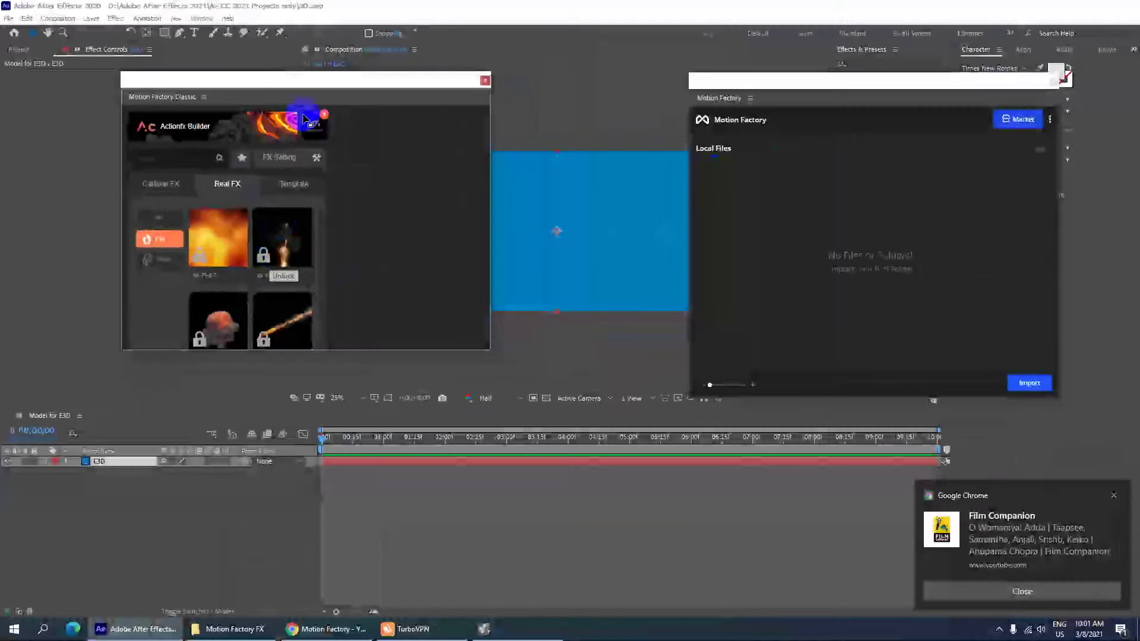
pyautogui.moveTo(305, 81); pyautogui.dragTo(567, 85)
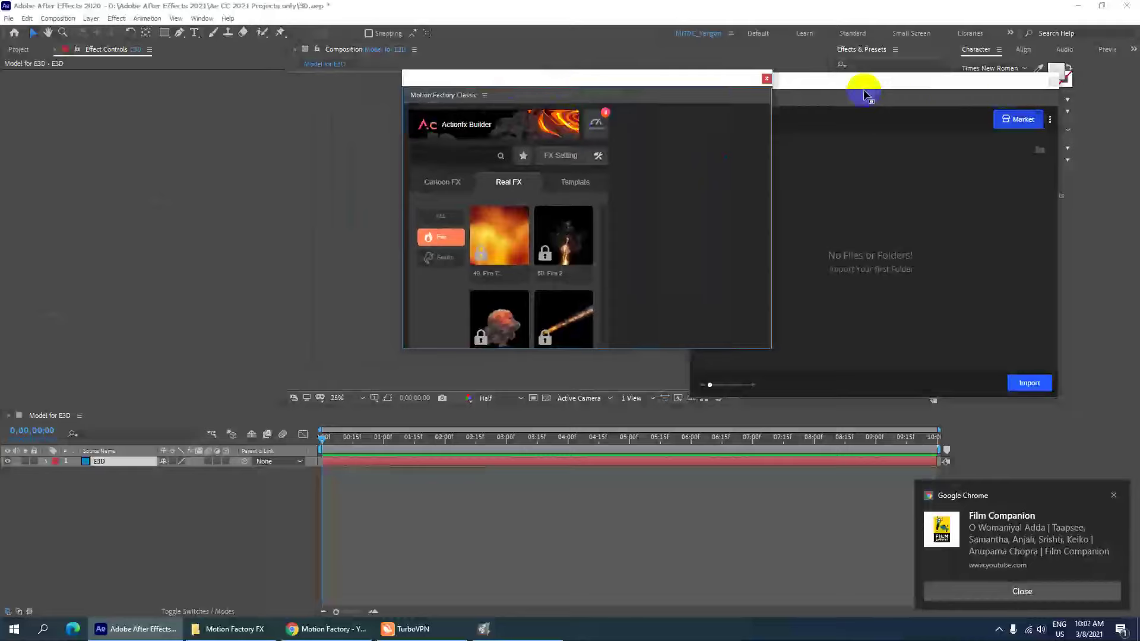
pyautogui.moveTo(584, 120); pyautogui.dragTo(689, 87)
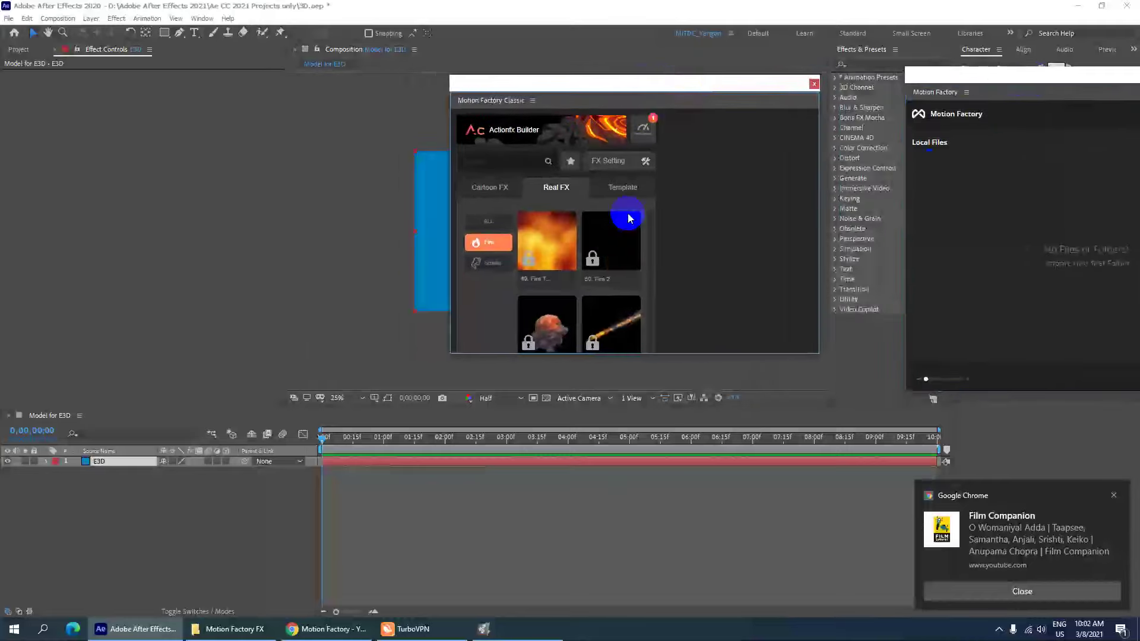
pyautogui.click(497, 198)
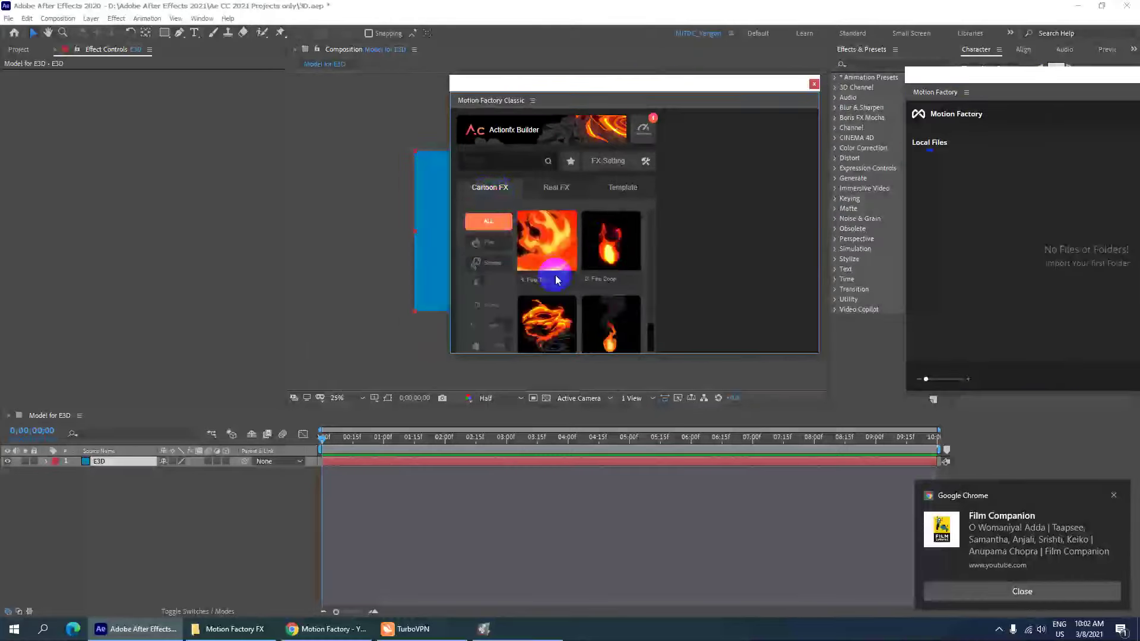
pyautogui.scroll(-5, 555, 275)
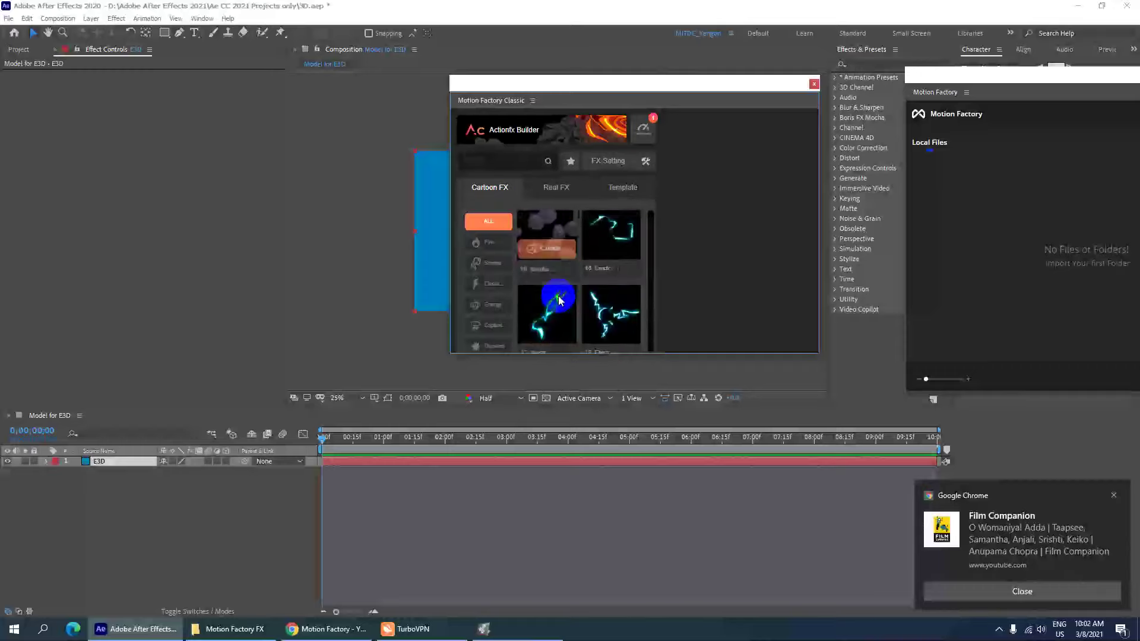
pyautogui.scroll(-2, 559, 300)
pyautogui.scroll(-2, 559, 300)
pyautogui.scroll(-2, 558, 299)
pyautogui.scroll(-1, 558, 300)
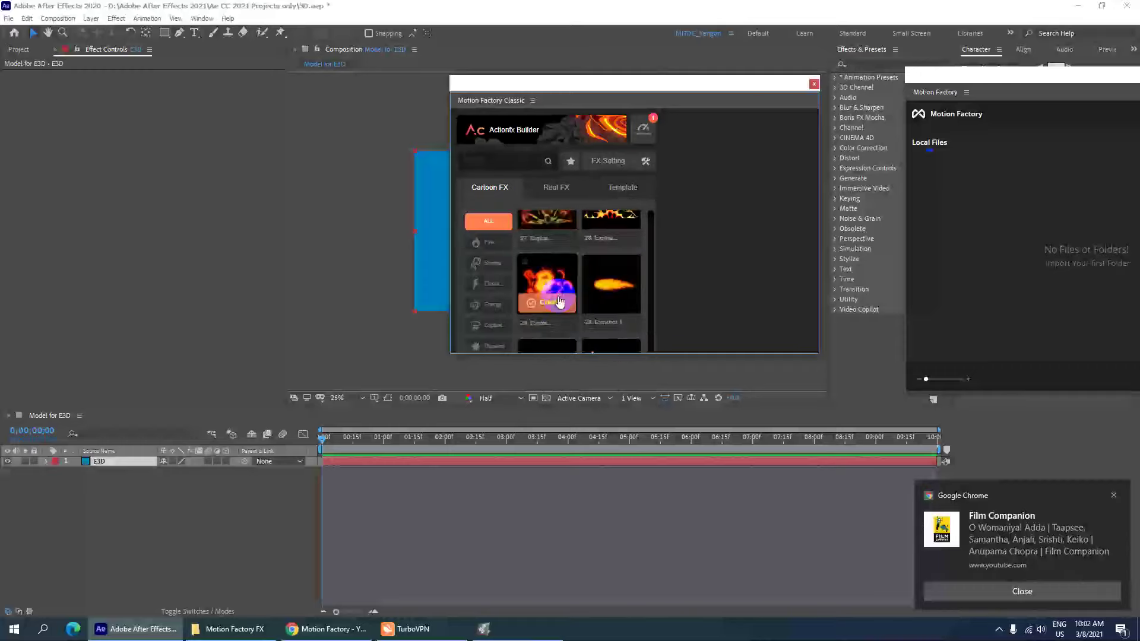
pyautogui.moveTo(598, 283)
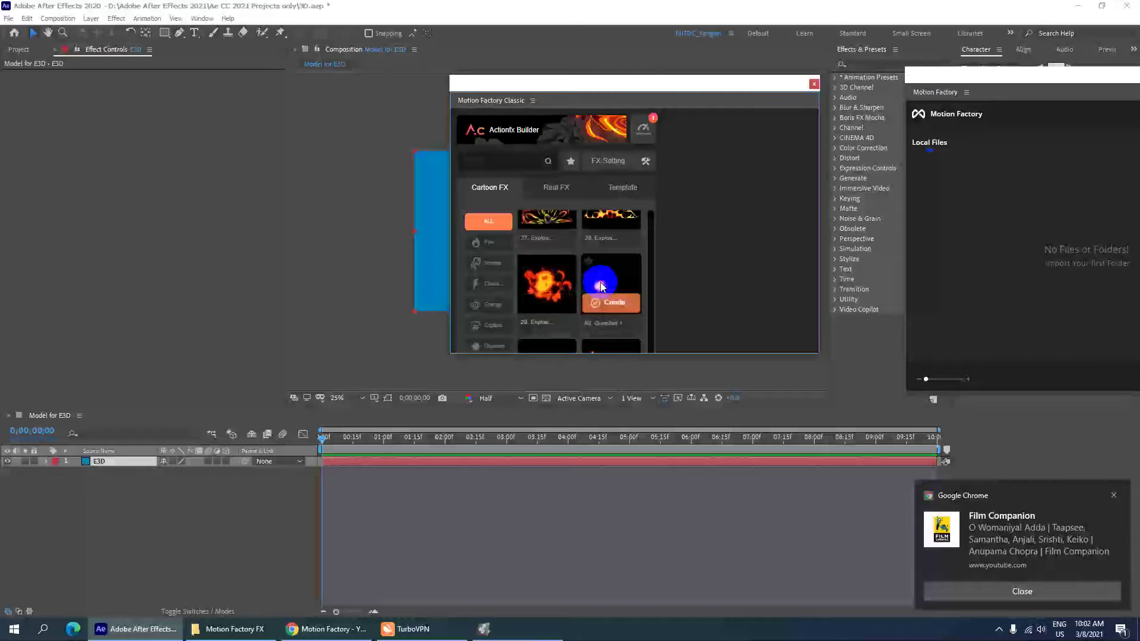
pyautogui.scroll(-3, 600, 282)
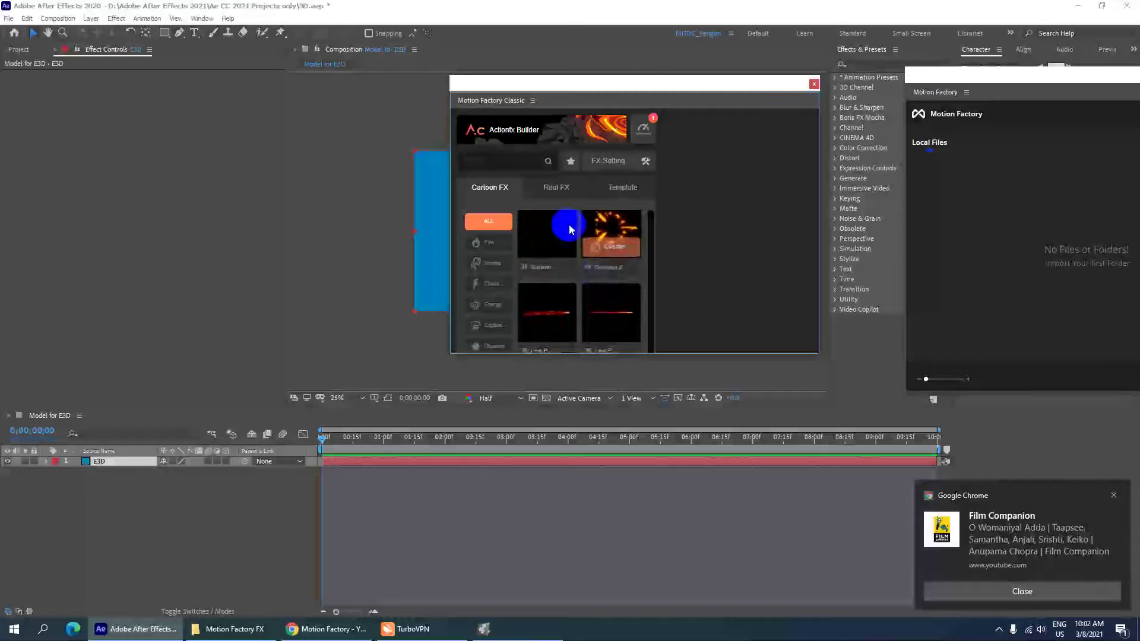
pyautogui.click(483, 283)
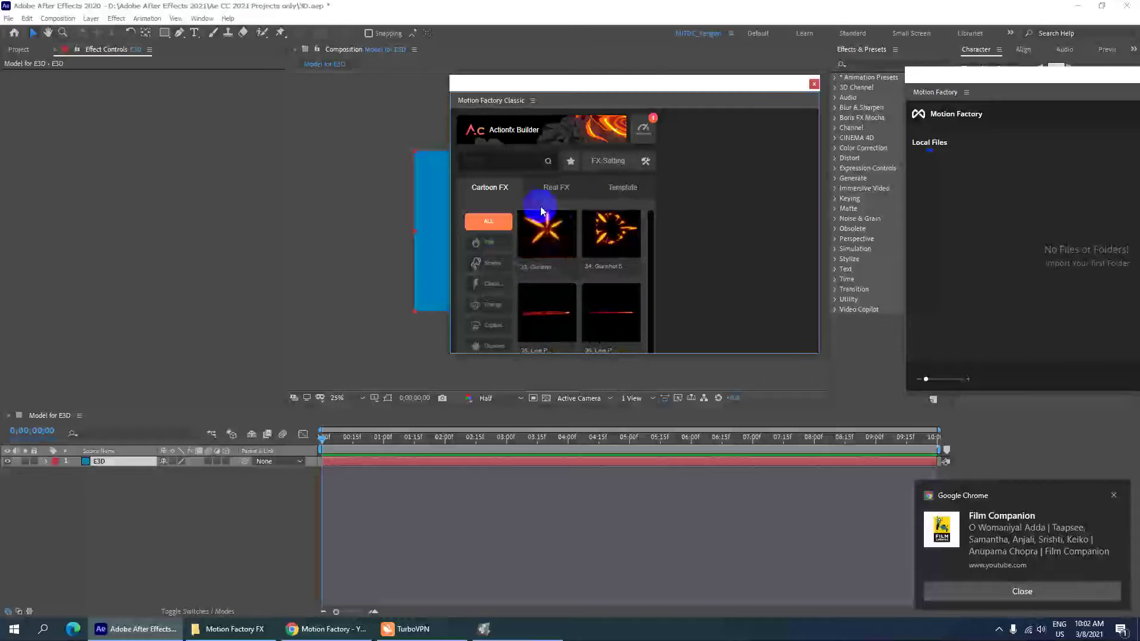
pyautogui.click(557, 199)
pyautogui.click(488, 242)
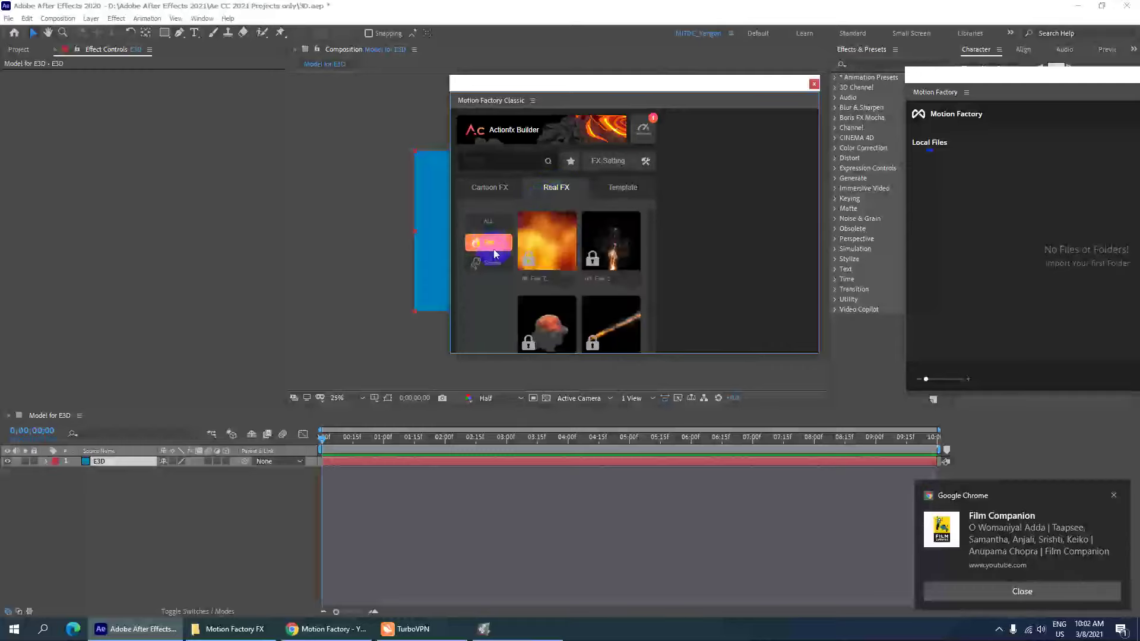
pyautogui.click(493, 262)
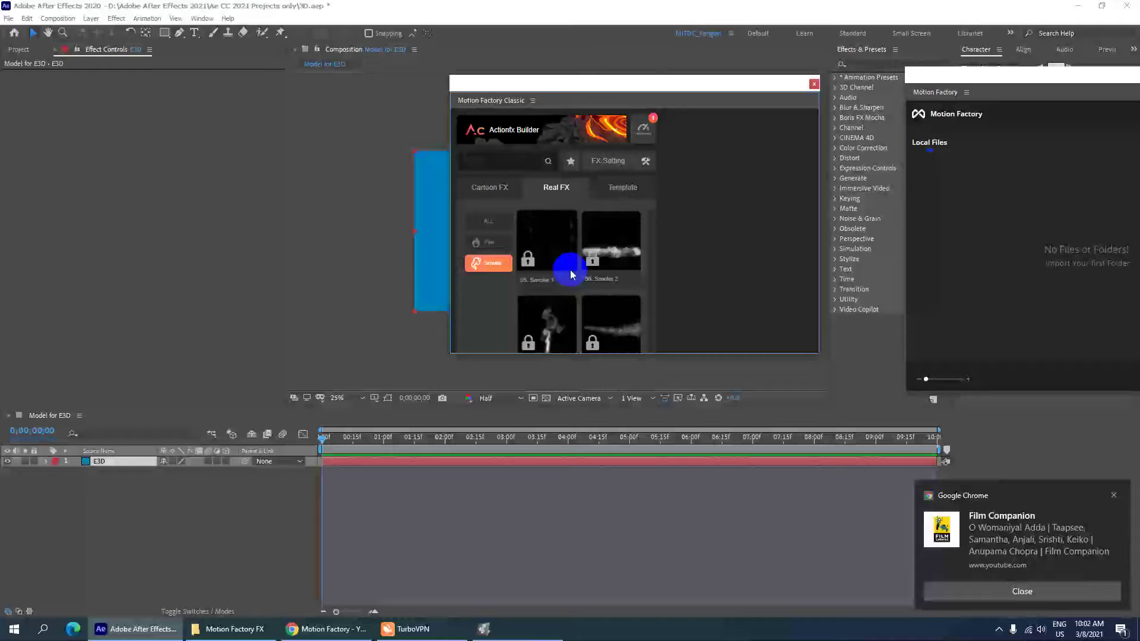
pyautogui.click(622, 187)
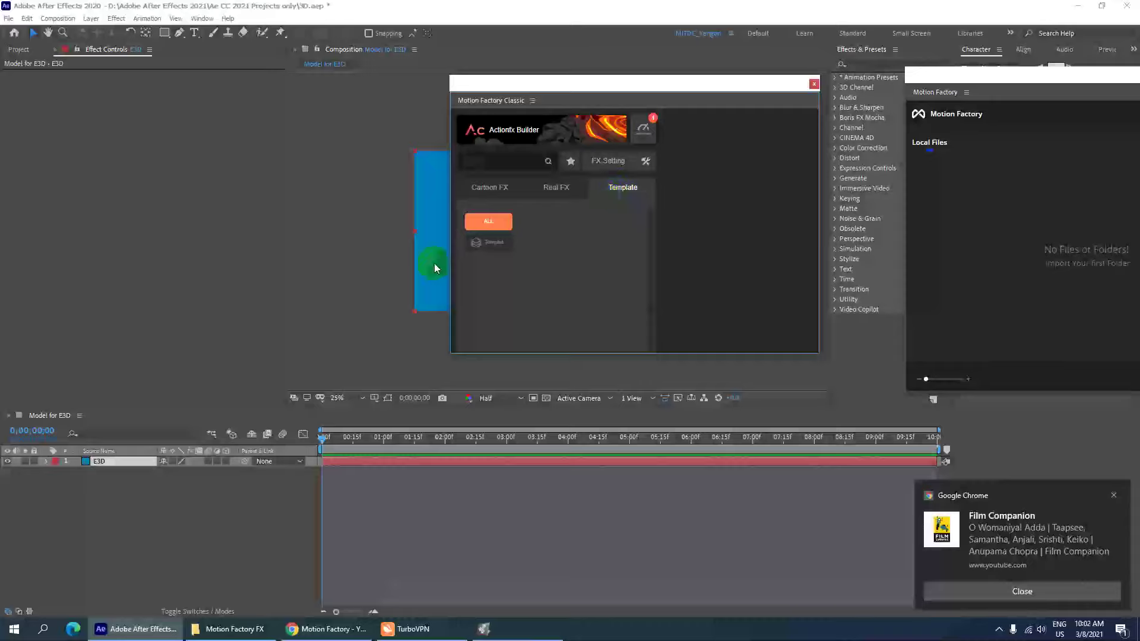
# Browse Cartoon FX categories Fire, Smoke, Electric, Energy and Explosion, scrolling down to Gunshot
pyautogui.click(488, 188)
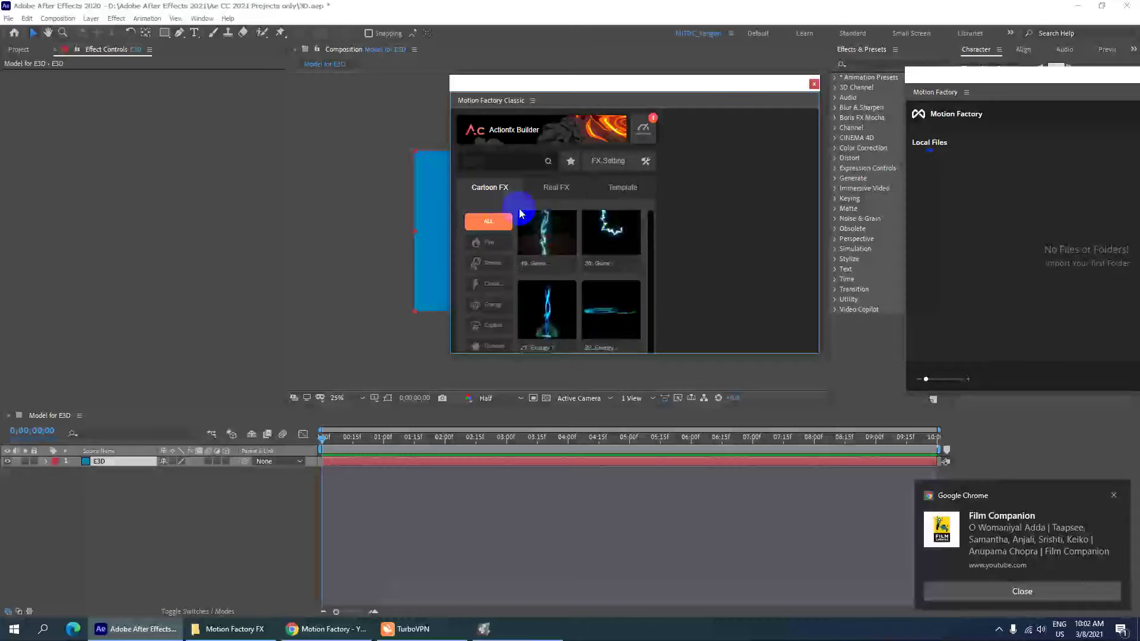
pyautogui.click(488, 242)
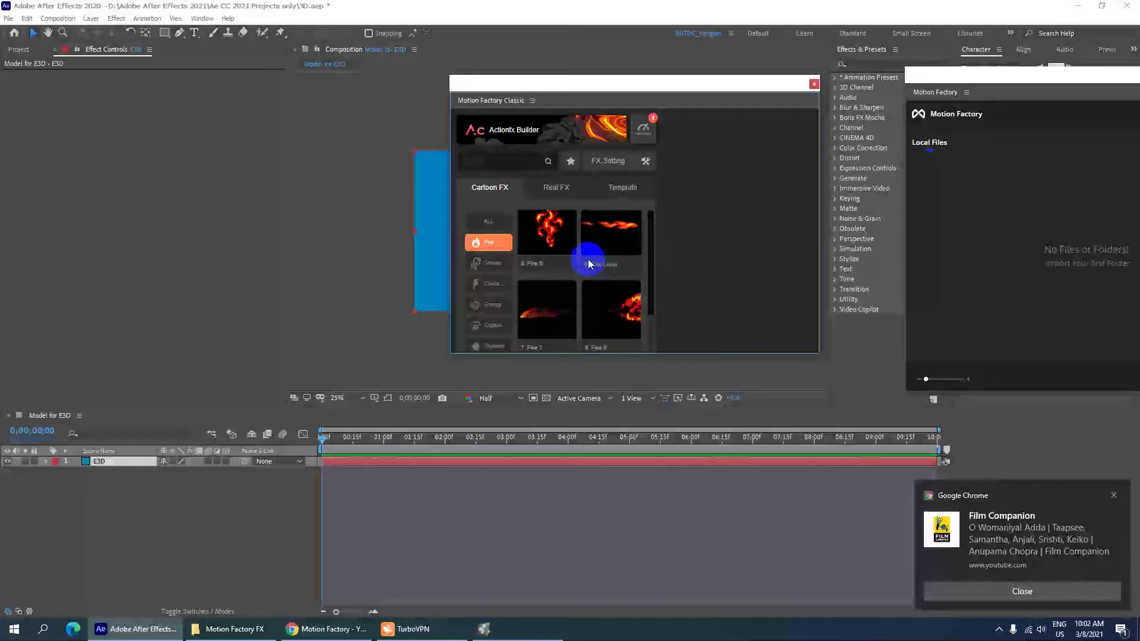
pyautogui.click(487, 263)
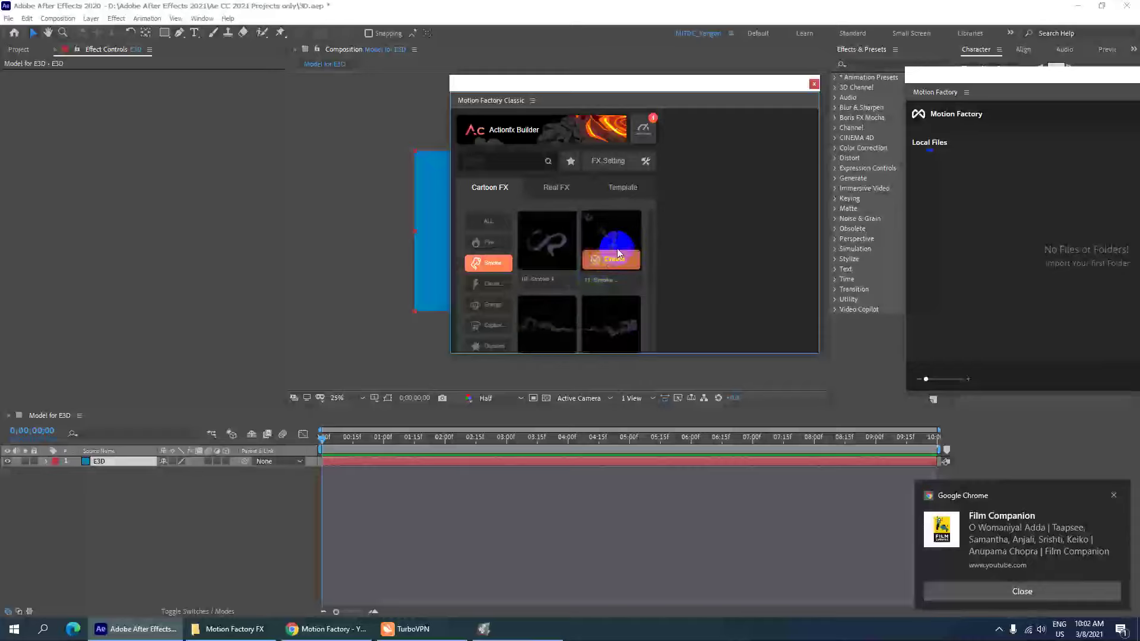
pyautogui.click(488, 283)
pyautogui.scroll(-3, 598, 297)
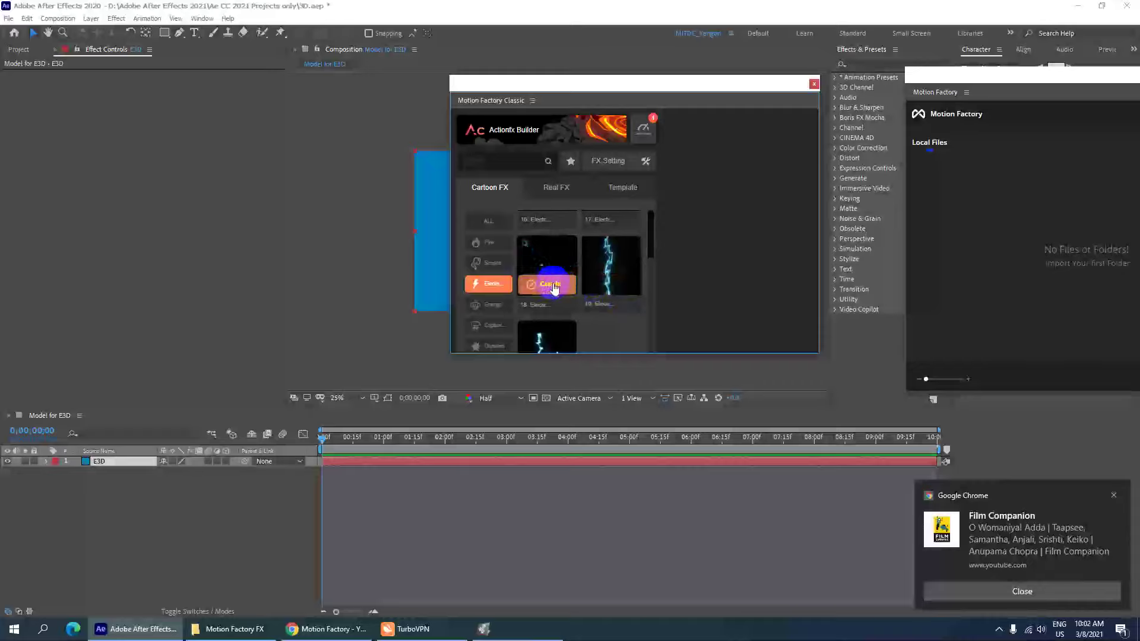
pyautogui.moveTo(595, 294)
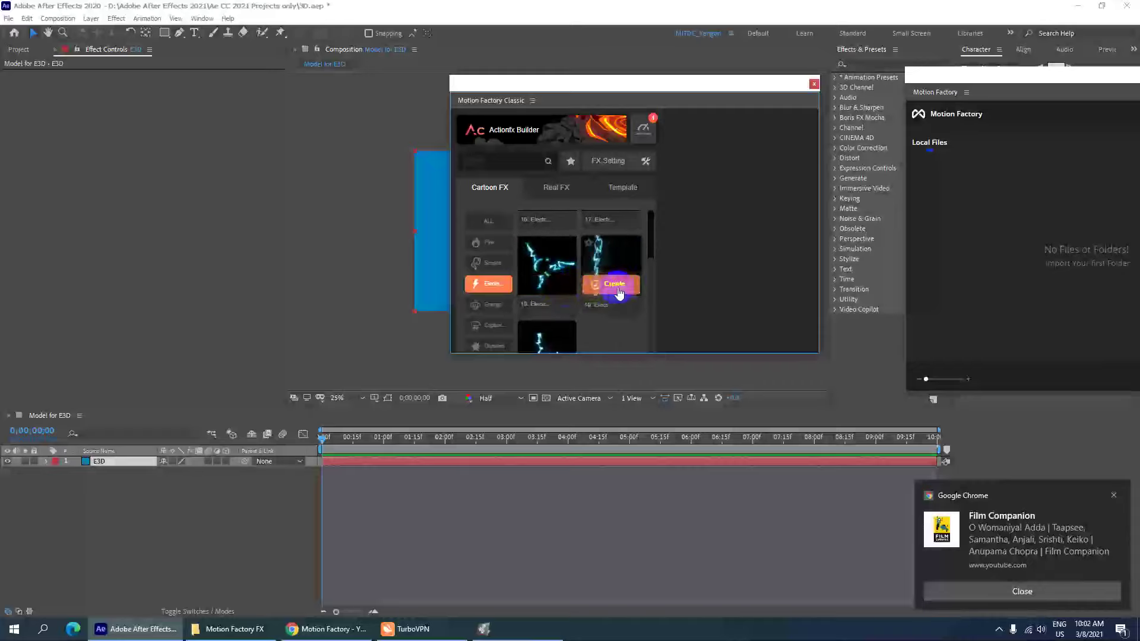
pyautogui.click(487, 303)
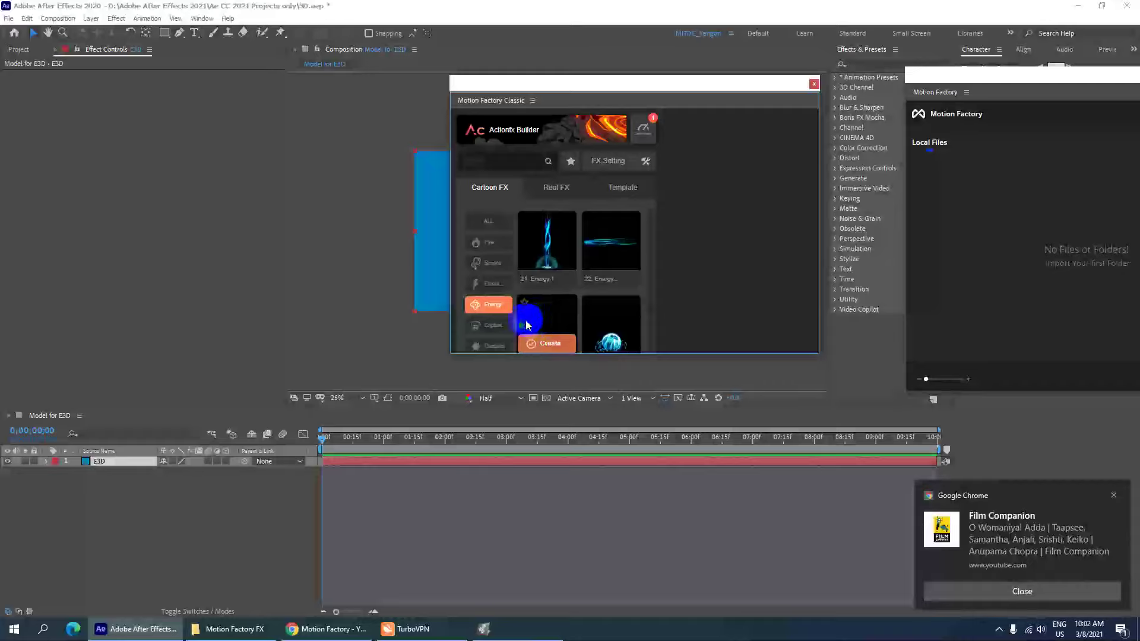
pyautogui.click(490, 325)
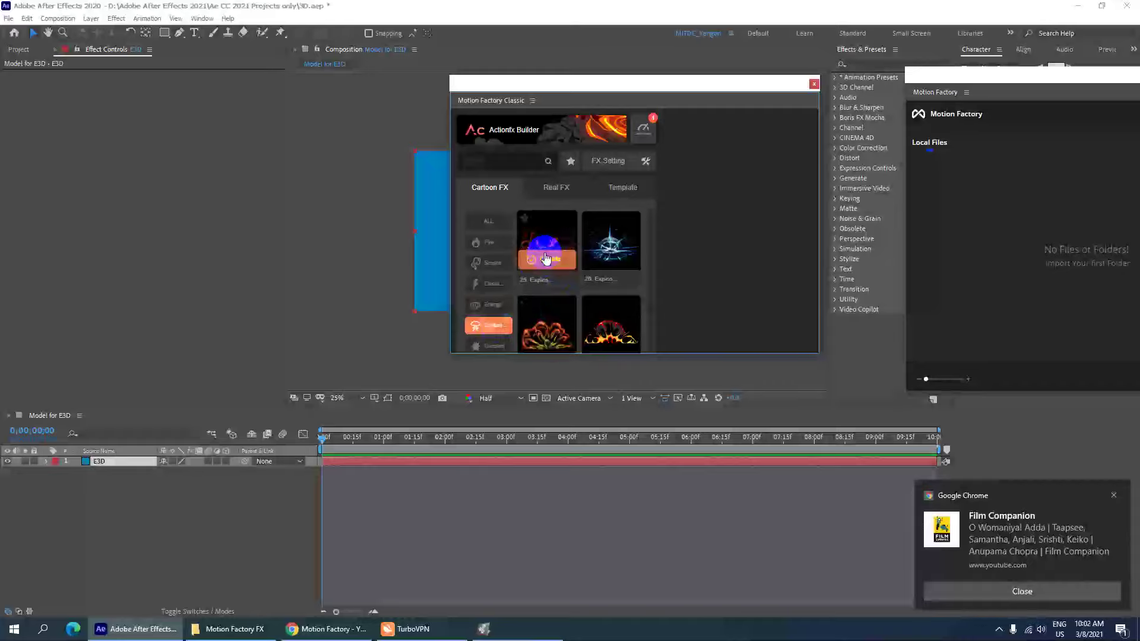
pyautogui.scroll(-2, 541, 296)
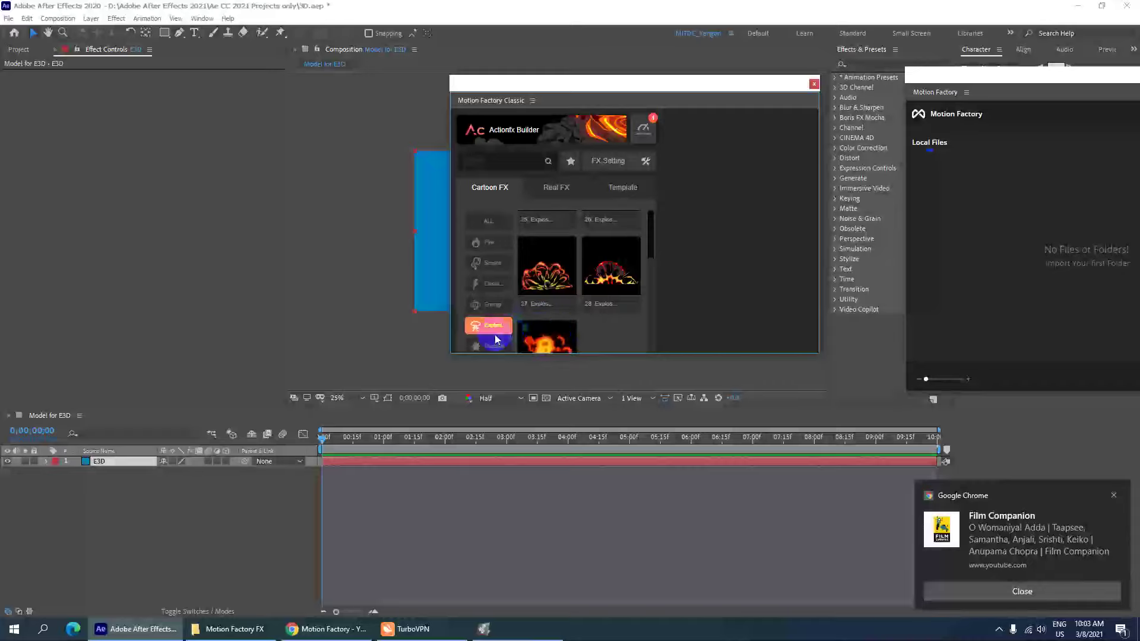
pyautogui.scroll(-2, 547, 330)
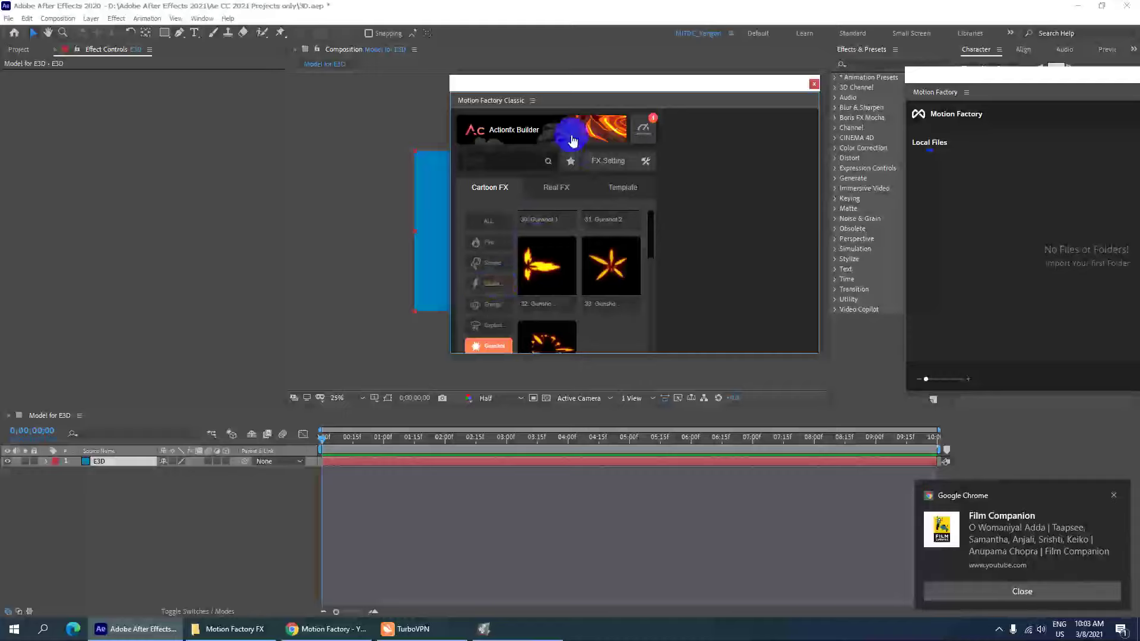
# Switch the product to Glitch Builder and show ALL its presets
pyautogui.click(518, 135)
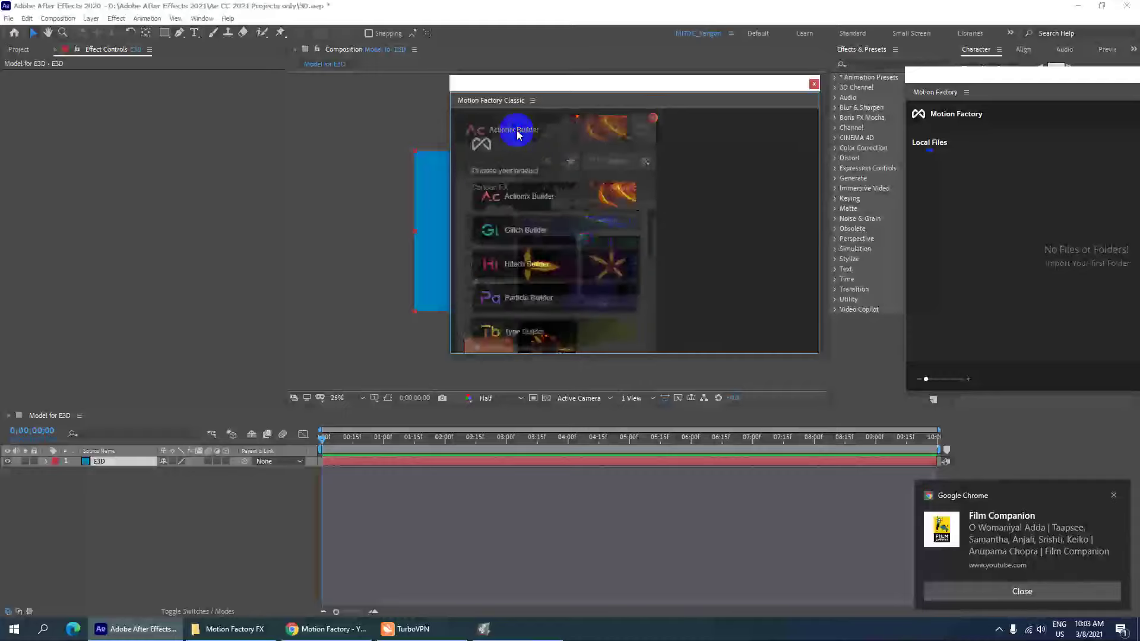
pyautogui.click(555, 230)
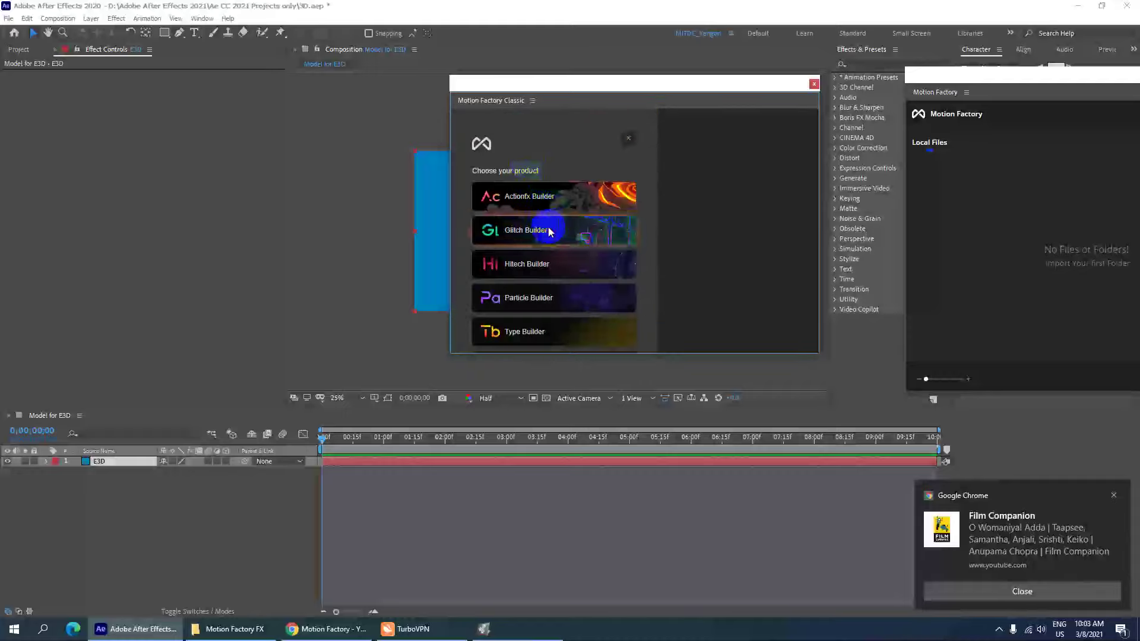
pyautogui.scroll(-5, 558, 238)
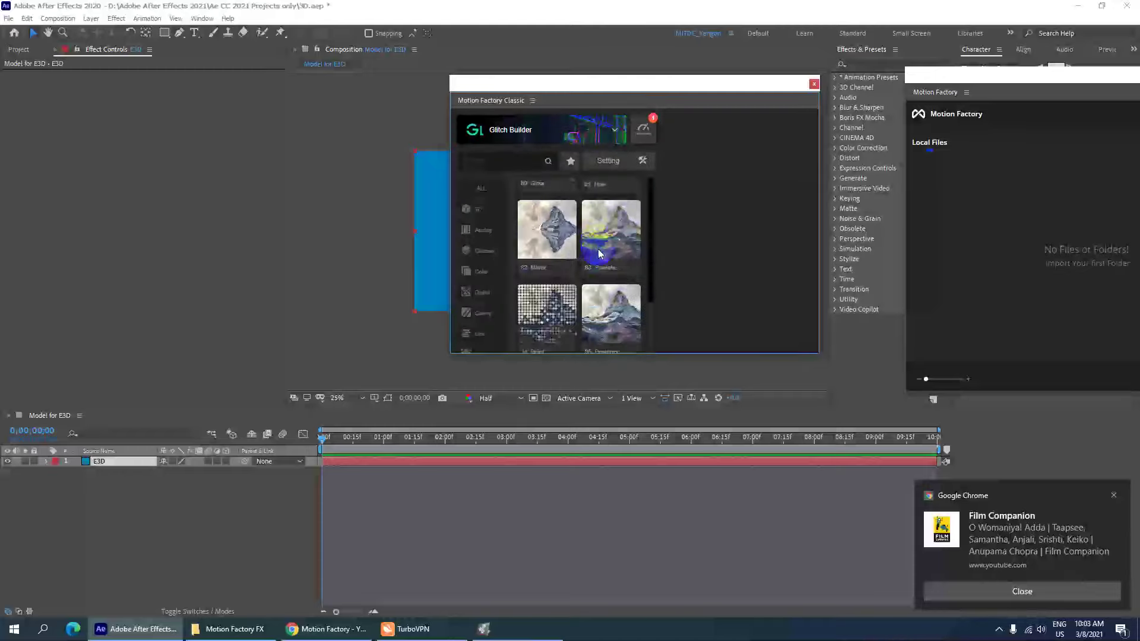
pyautogui.click(481, 188)
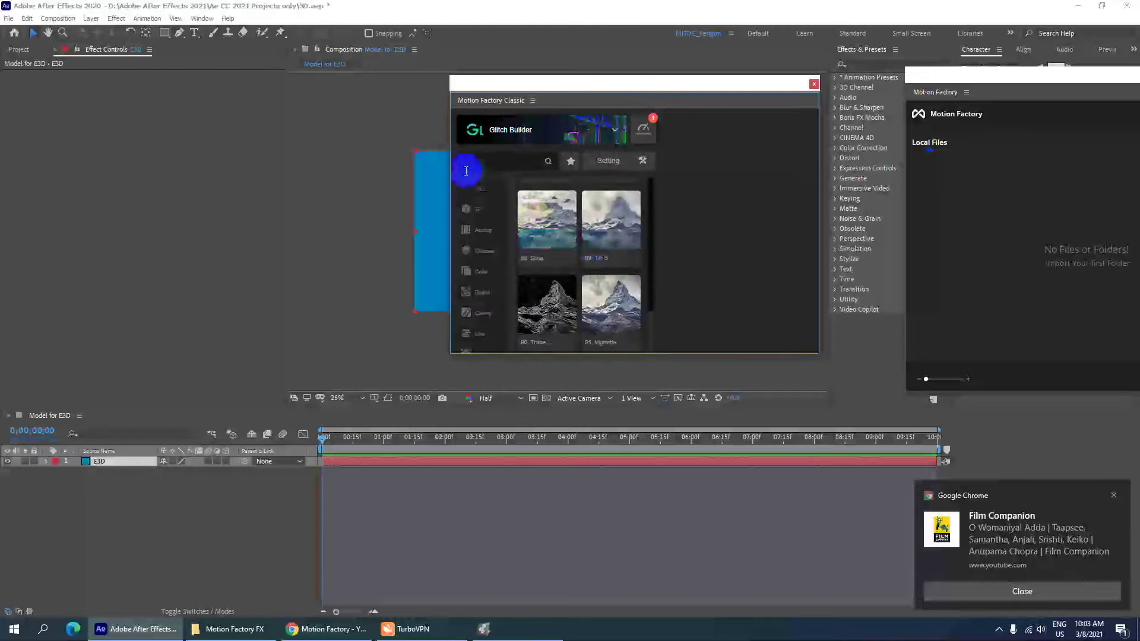
pyautogui.scroll(-3, 619, 264)
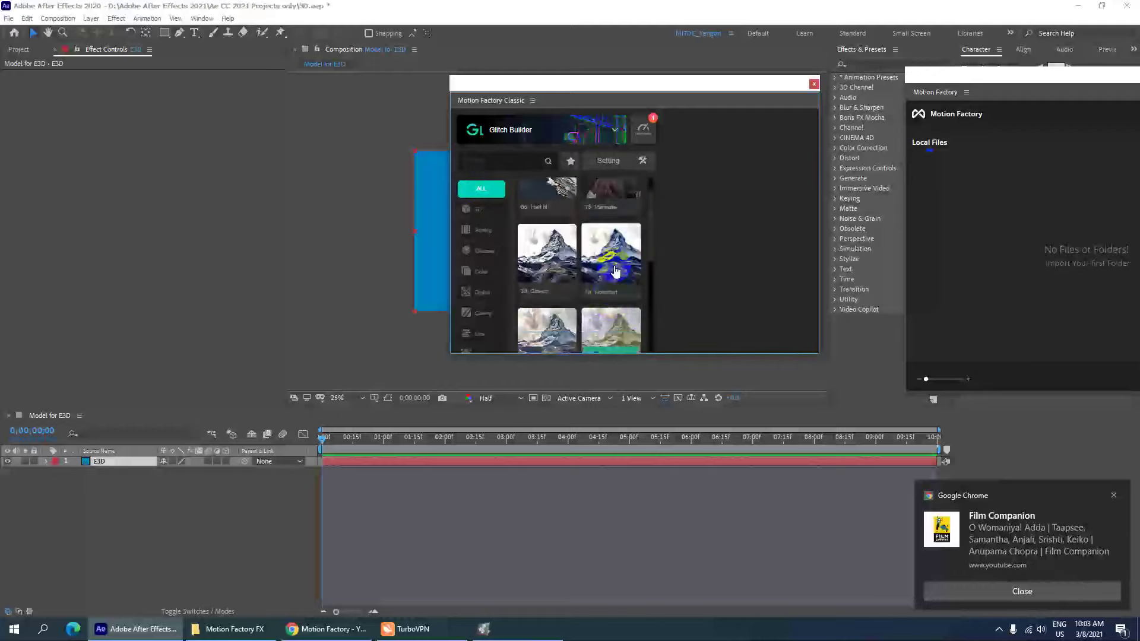
pyautogui.moveTo(650, 210); pyautogui.dragTo(660, 347)
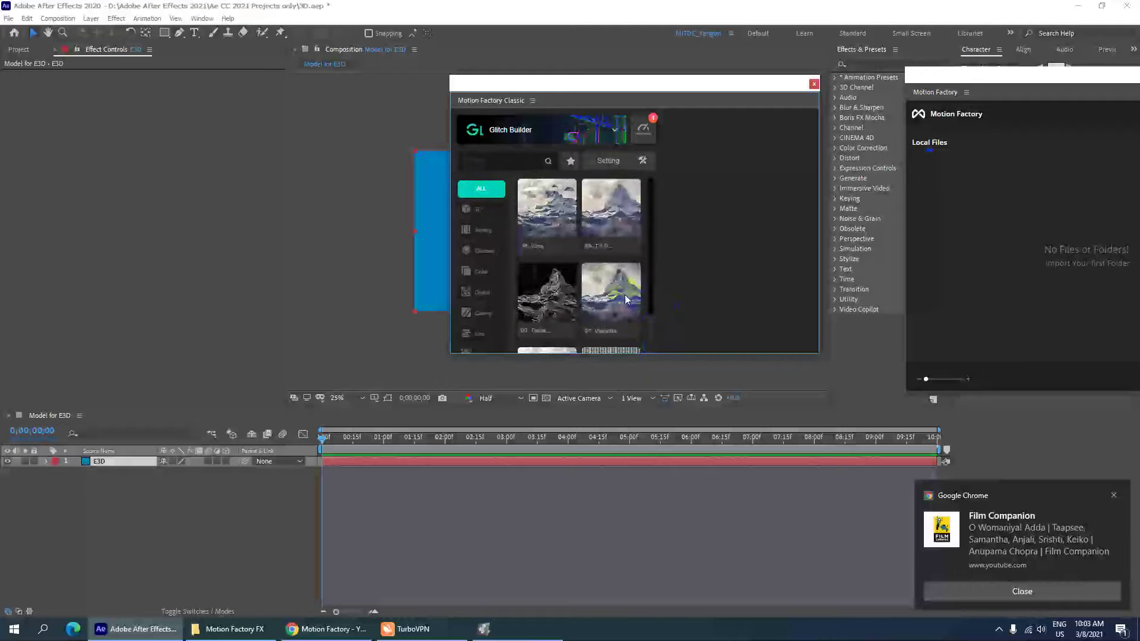
# View the 3D, Analog and Channel glitch presets, then minimize After Effects
pyautogui.click(474, 208)
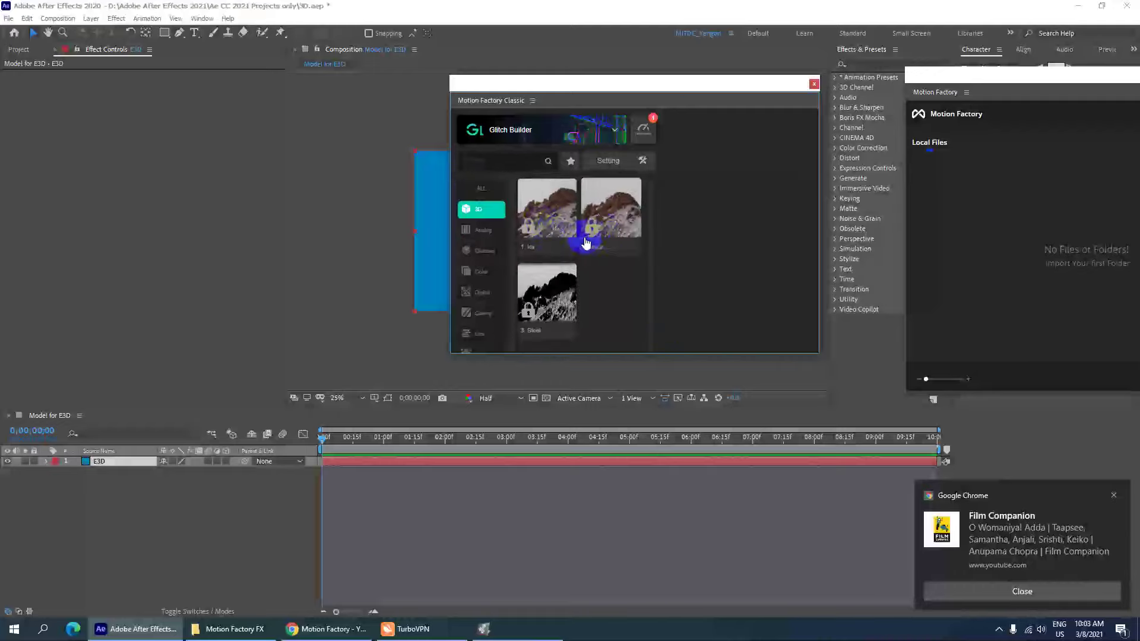
pyautogui.click(501, 240)
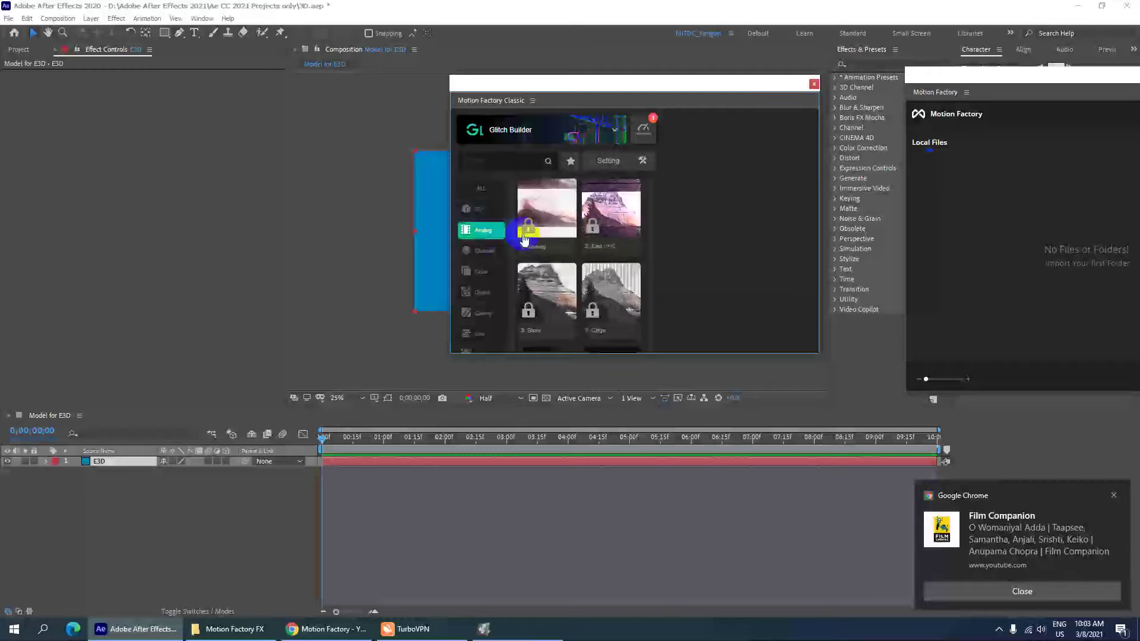
pyautogui.scroll(-2, 575, 246)
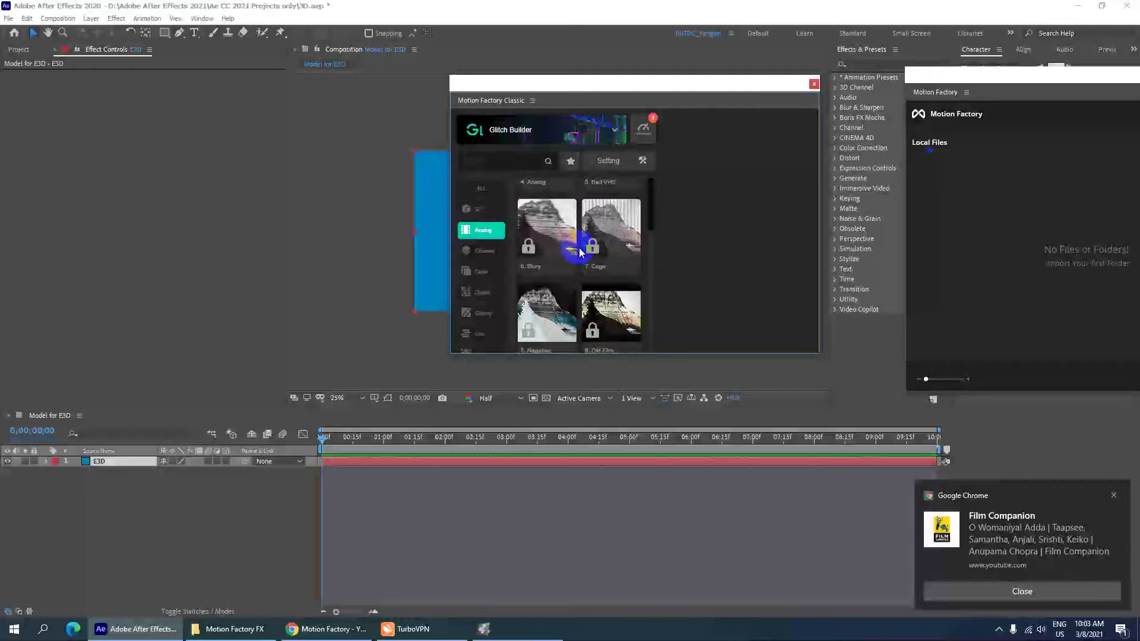
pyautogui.click(498, 251)
pyautogui.scroll(-4, 618, 267)
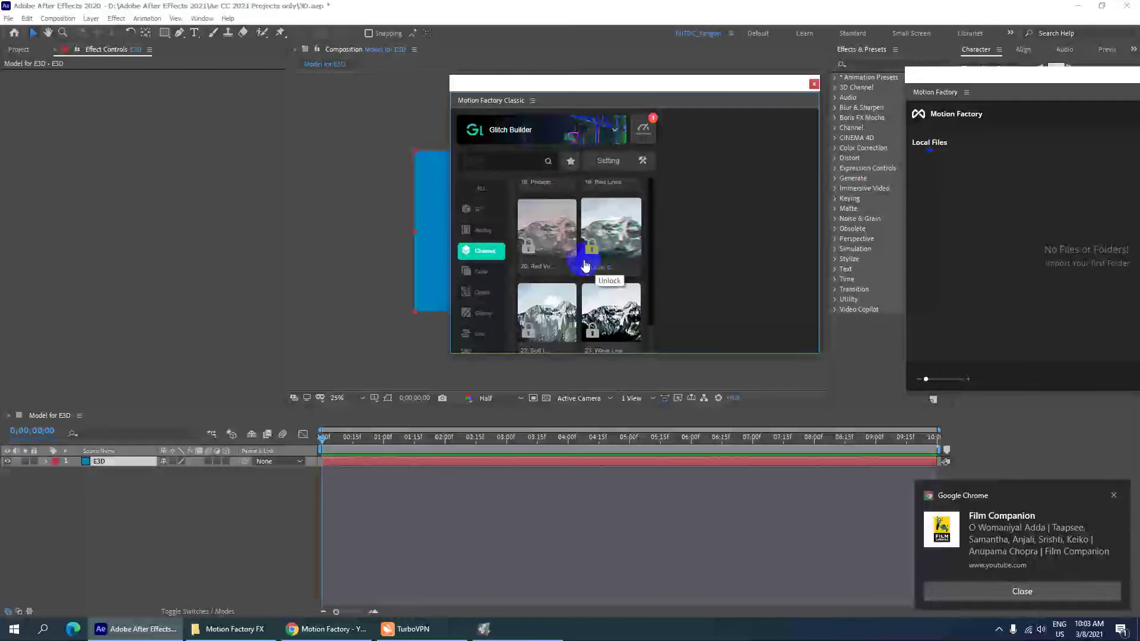
pyautogui.click(1077, 6)
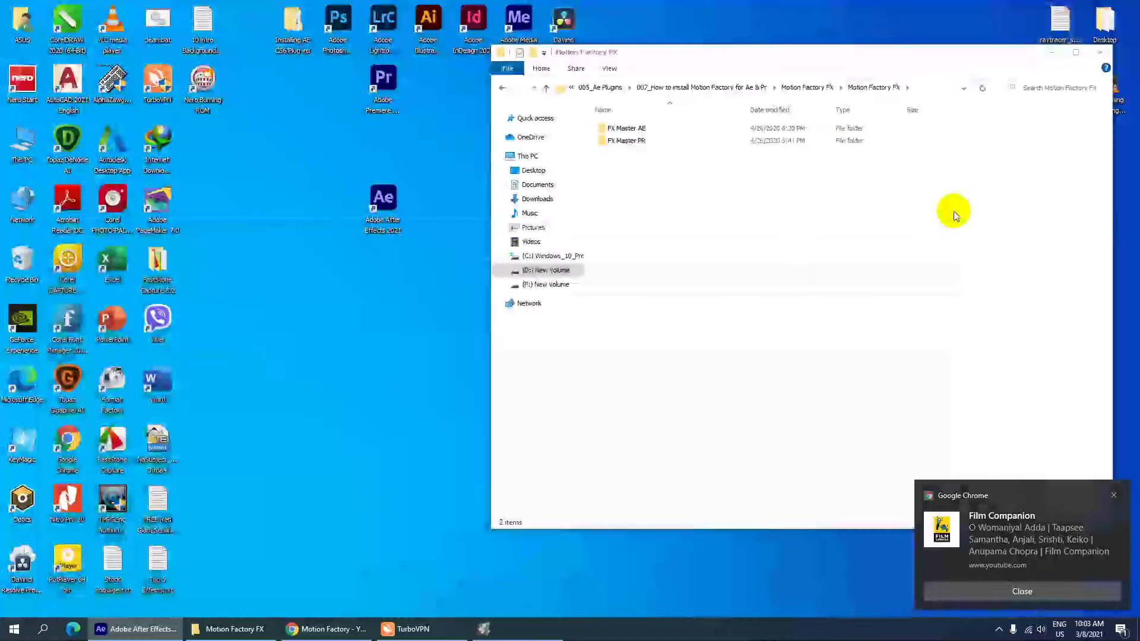
# In File Explorer, go back twice and open Motion Factory Plugin > Motion Factory > Plugin Pack v2.4.1
pyautogui.click(503, 87)
pyautogui.click(503, 87)
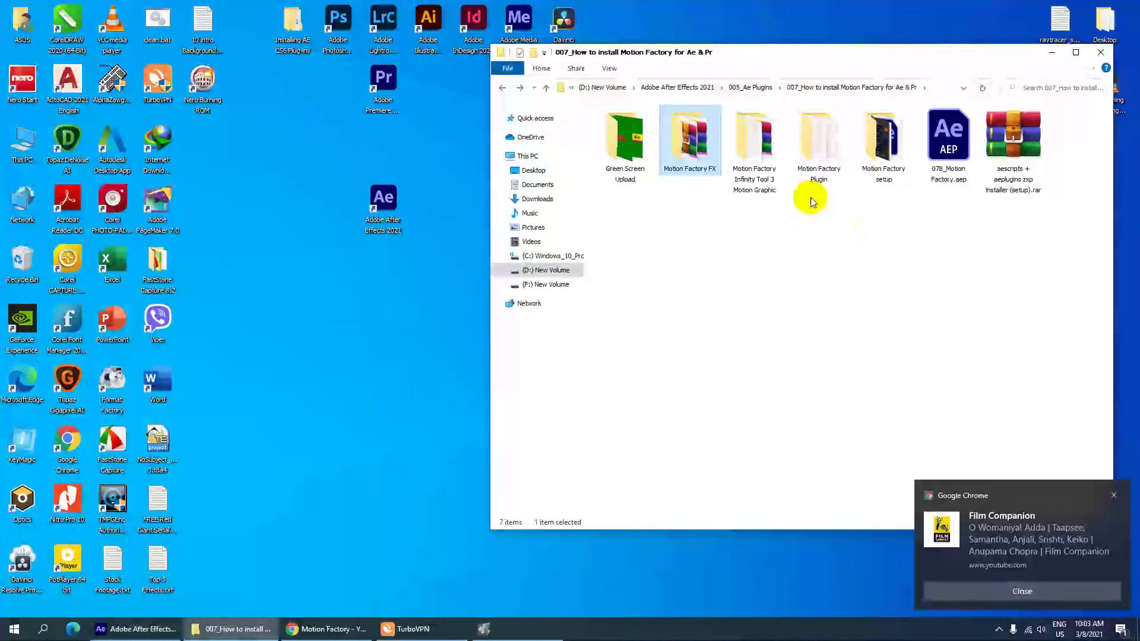
pyautogui.doubleClick(821, 150)
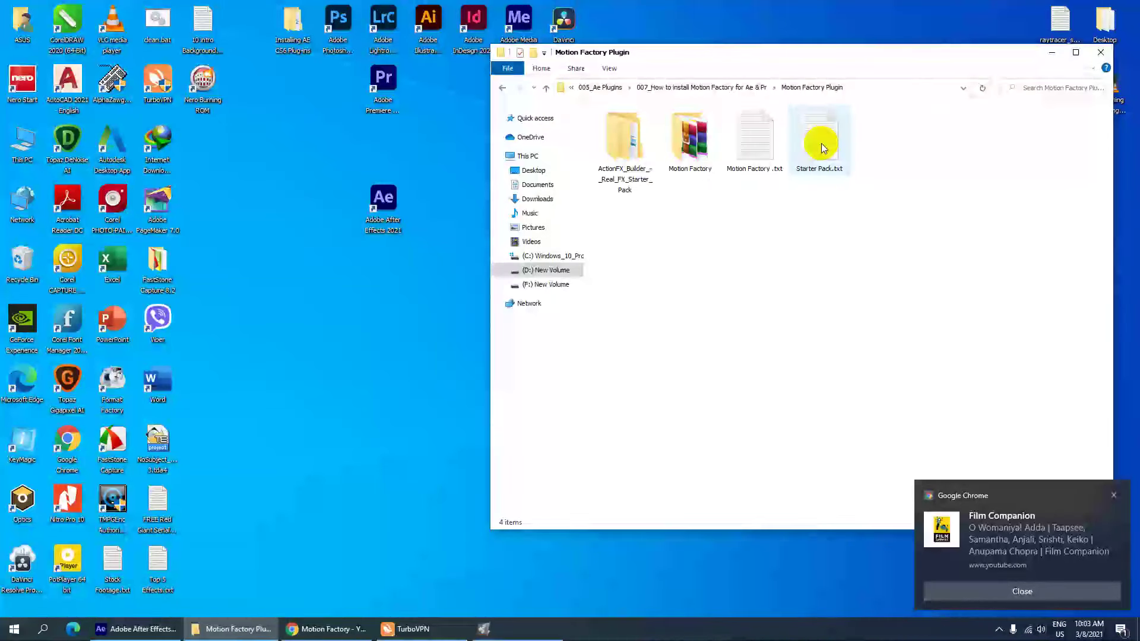
pyautogui.doubleClick(690, 151)
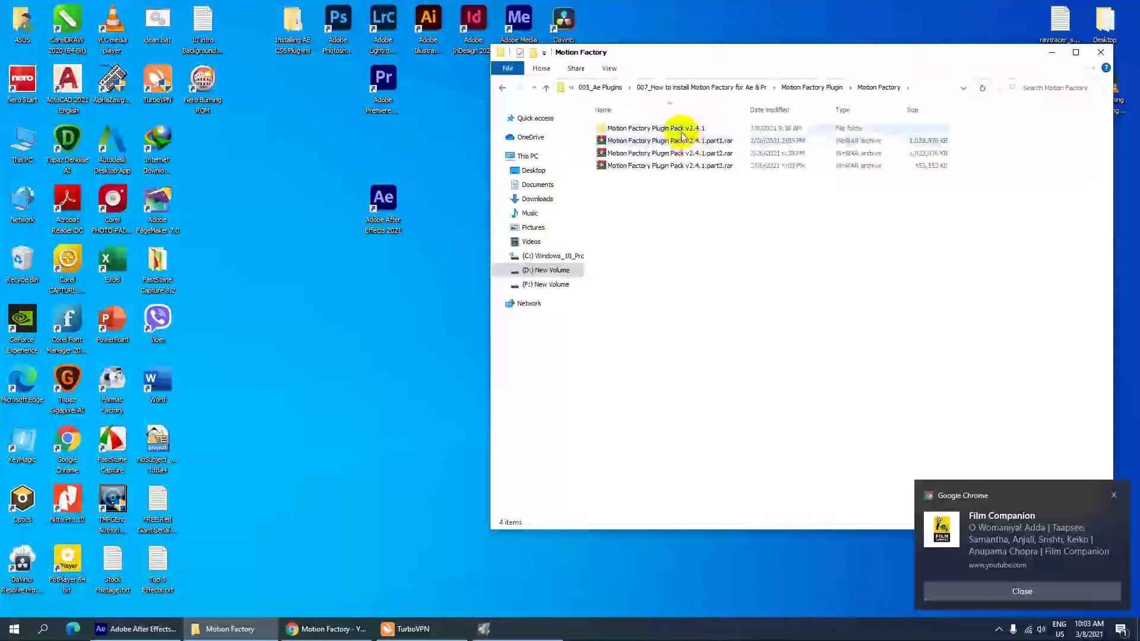
pyautogui.doubleClick(681, 123)
# Marquee-select the four builder folders, deselect them, and return to After Effects
pyautogui.moveTo(825, 189); pyautogui.dragTo(626, 147)
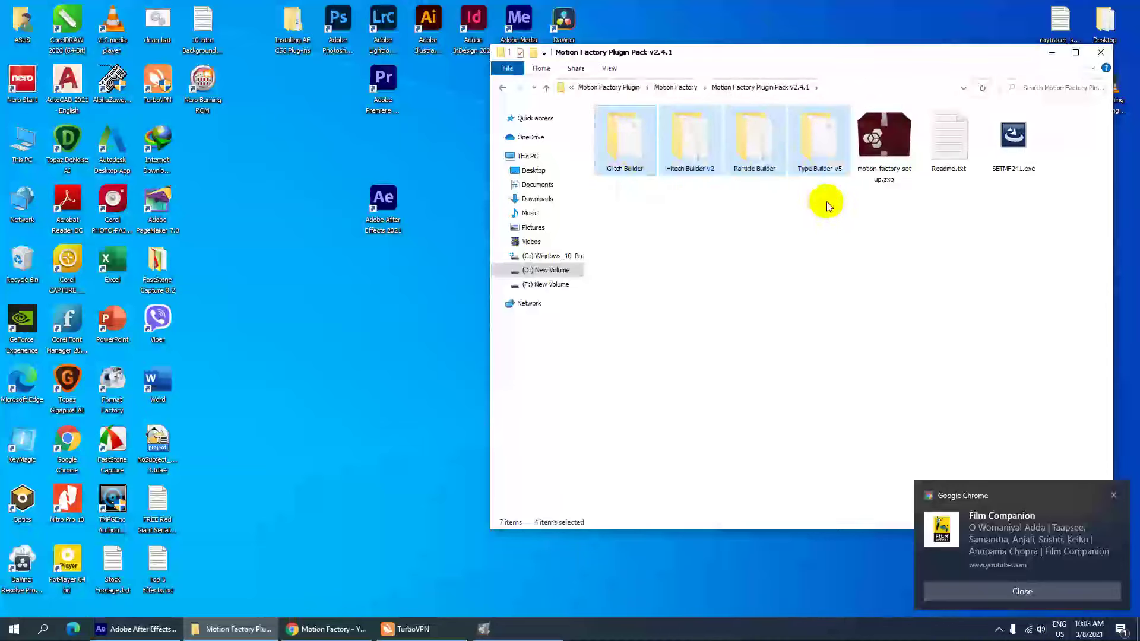
pyautogui.moveTo(827, 204); pyautogui.dragTo(605, 158)
pyautogui.click(712, 342)
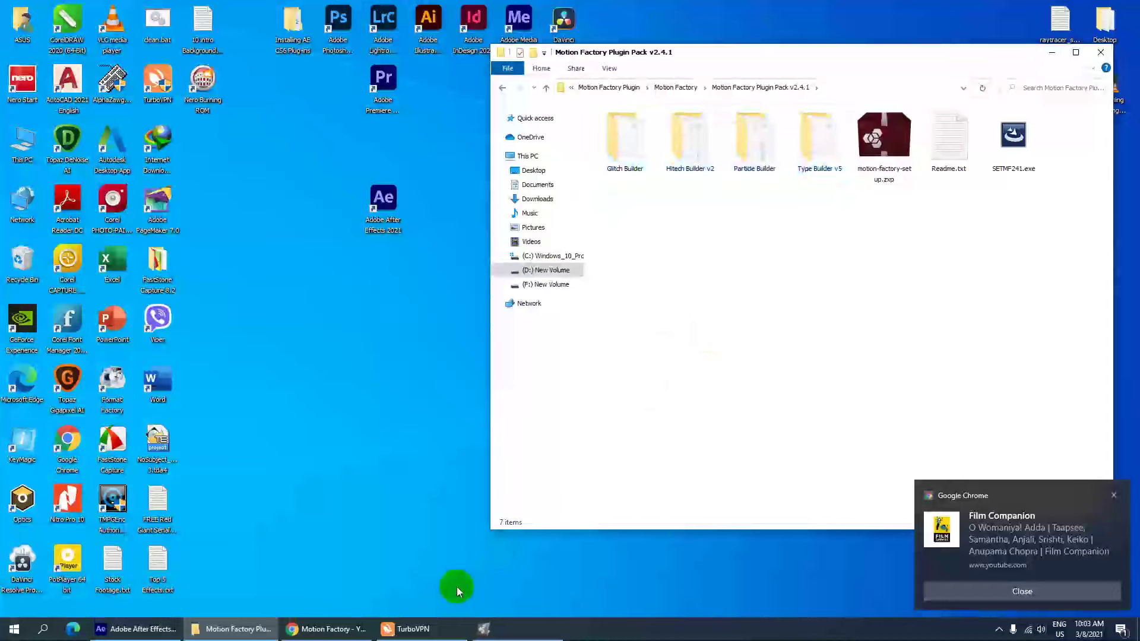
pyautogui.click(141, 630)
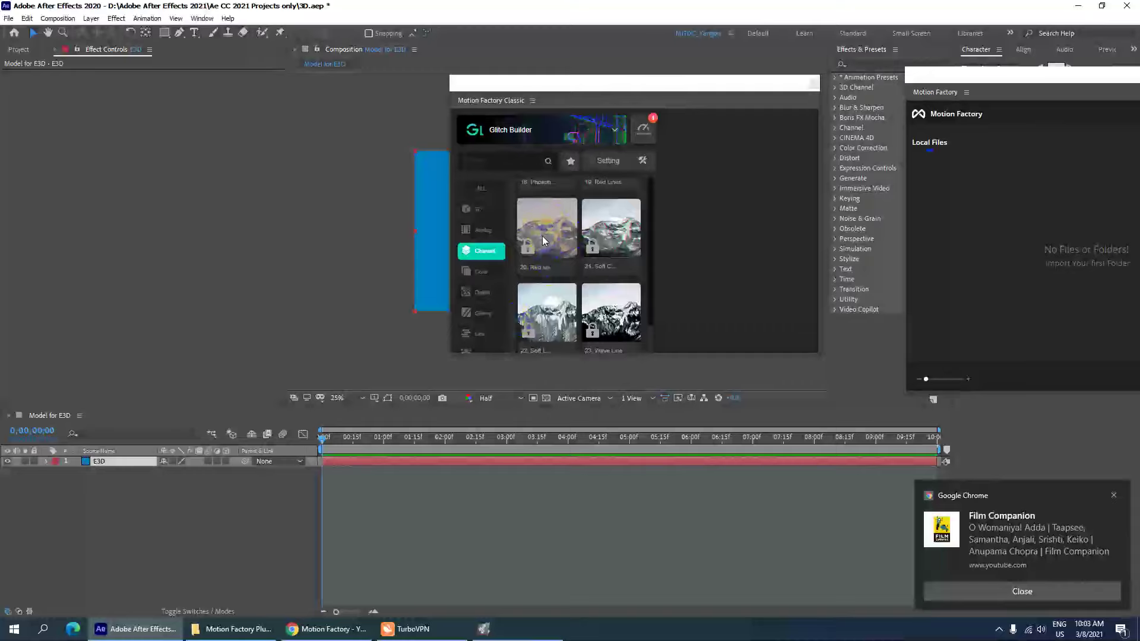
# Move the Motion Factory Classic window up-left, then minimize After Effects to reveal the Plugin Pack v2.4.1 folder
pyautogui.moveTo(618, 83); pyautogui.dragTo(489, 62)
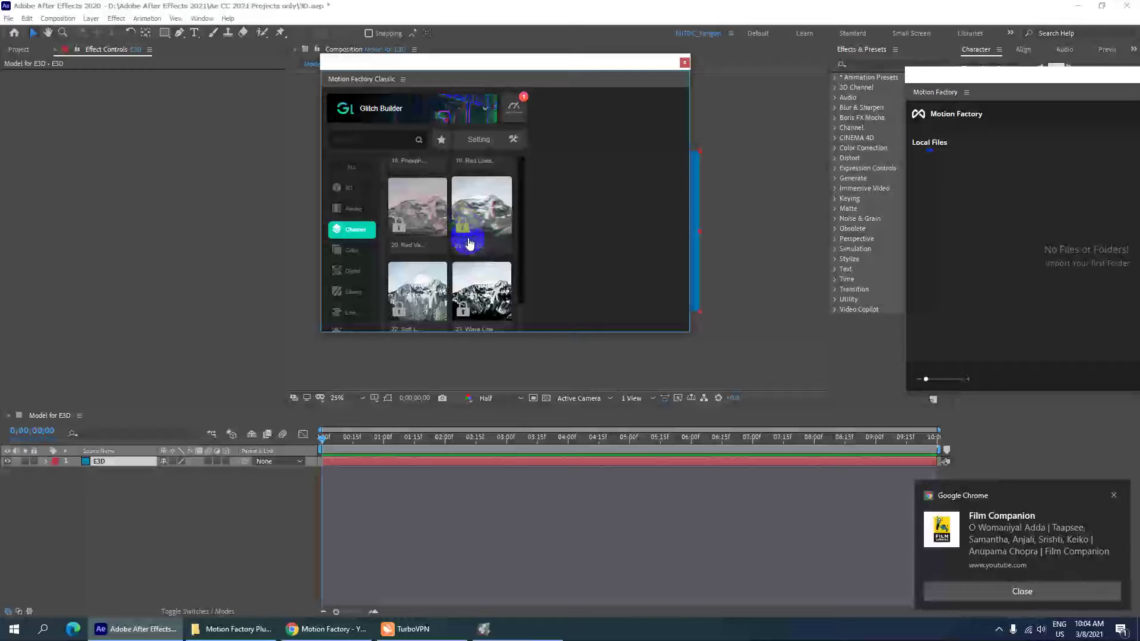
pyautogui.scroll(1, 484, 234)
pyautogui.scroll(2, 460, 241)
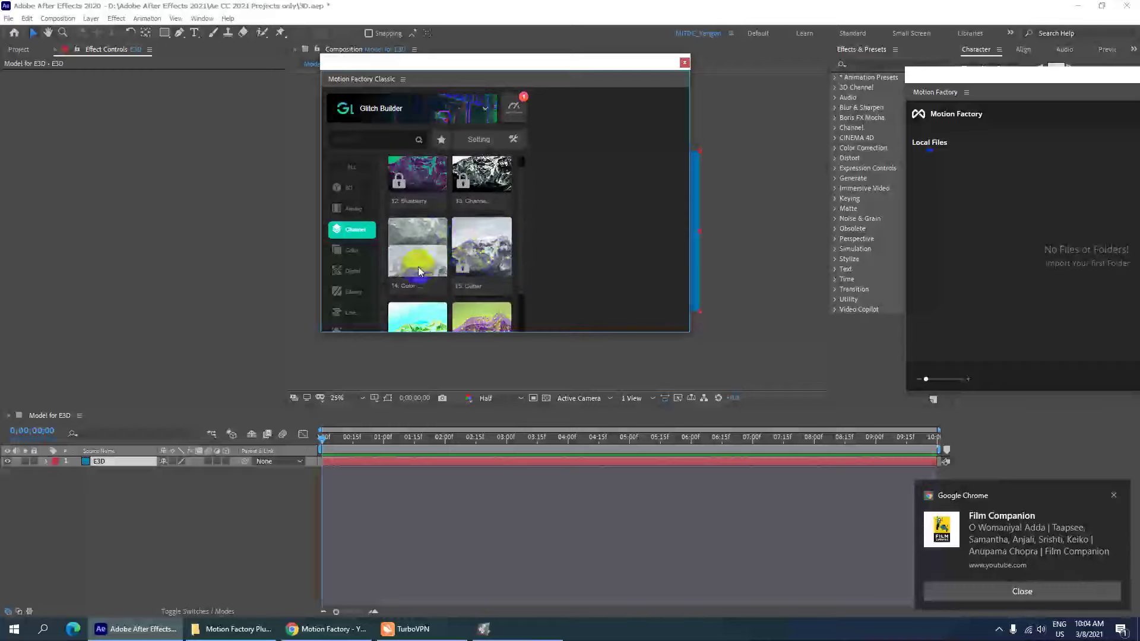
pyautogui.scroll(1, 472, 243)
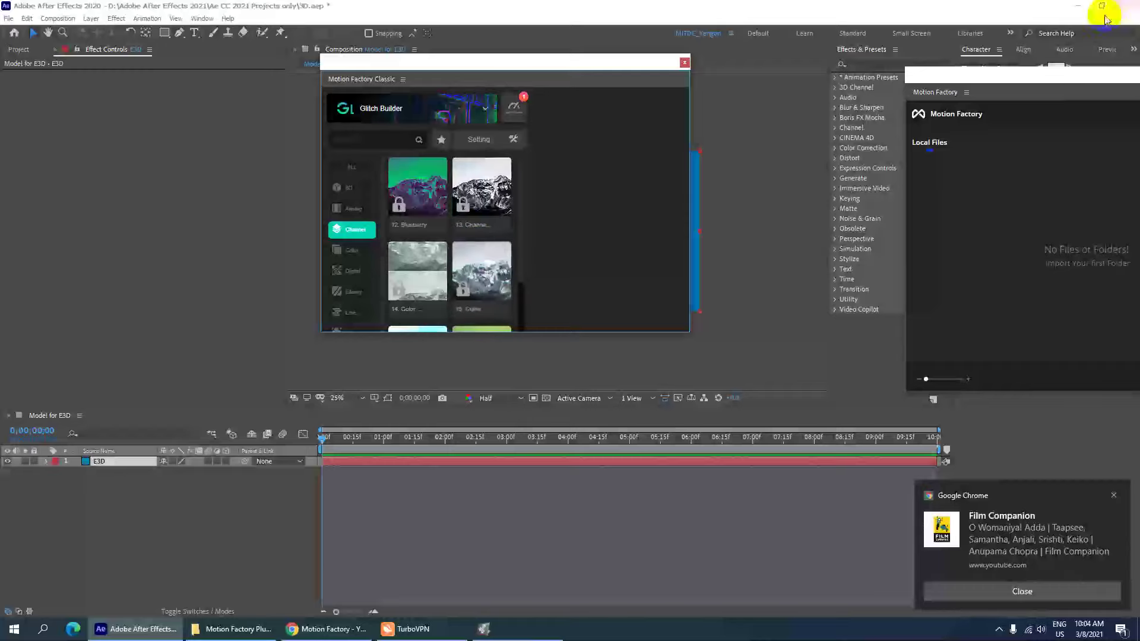
pyautogui.click(1079, 9)
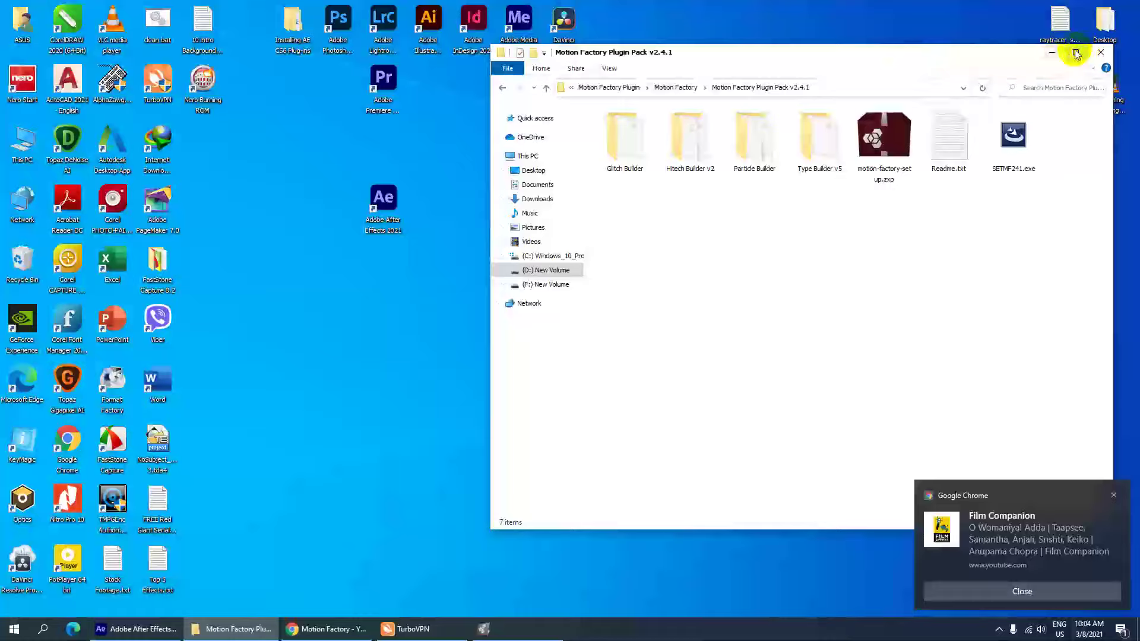